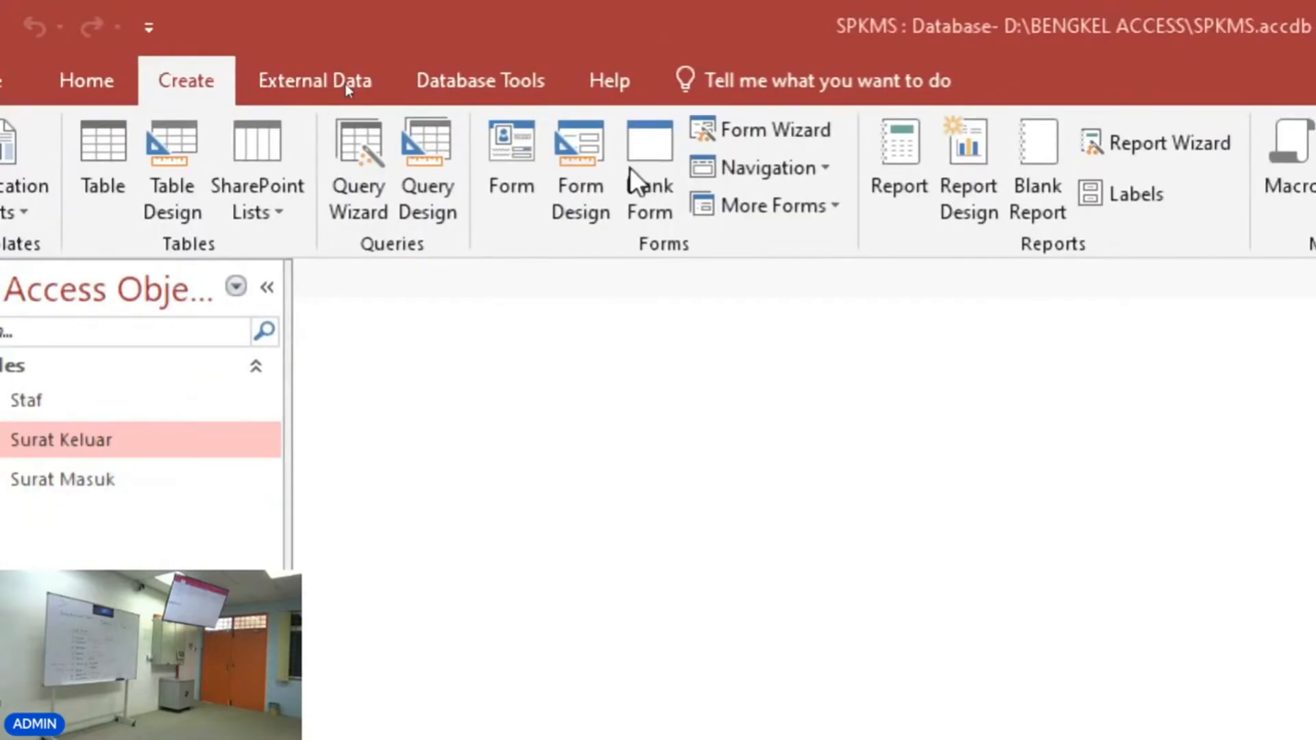
Open the Form Wizard and choose the Staf table as the form's source.
click(795, 134)
drag(1001, 317, 505, 87)
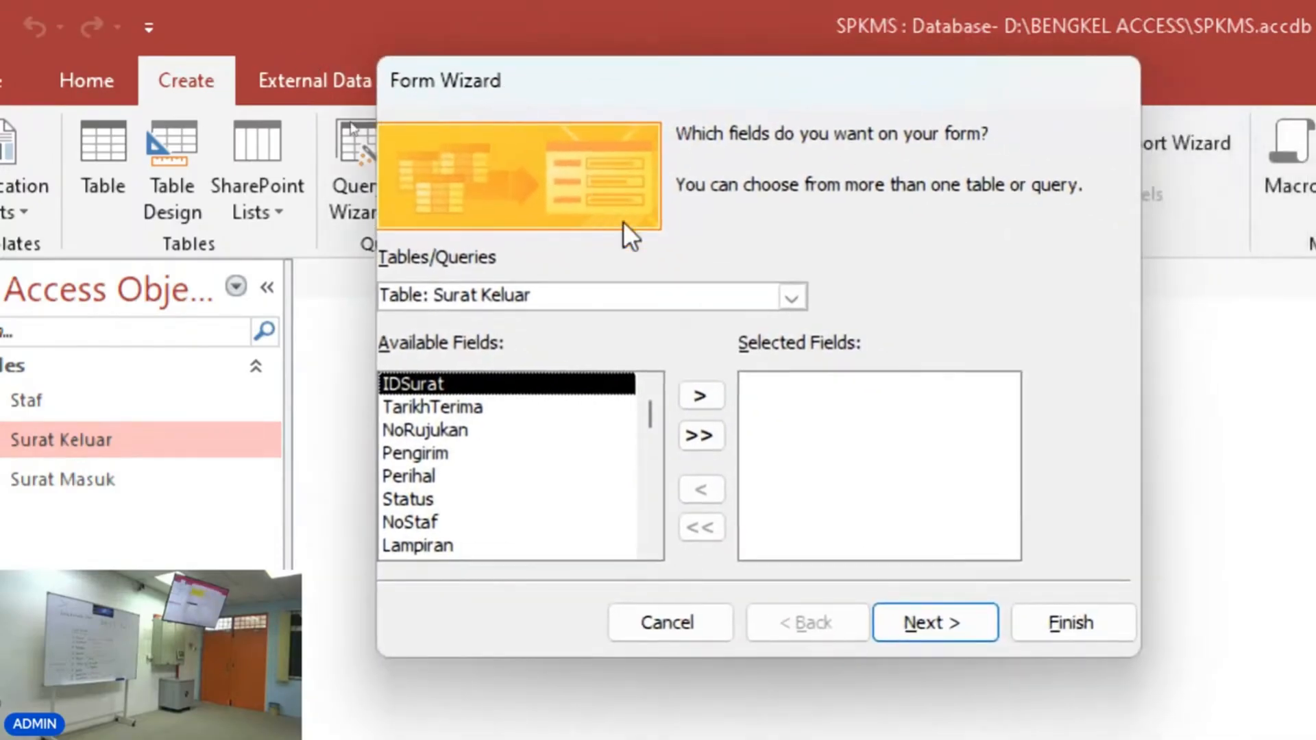
click(792, 297)
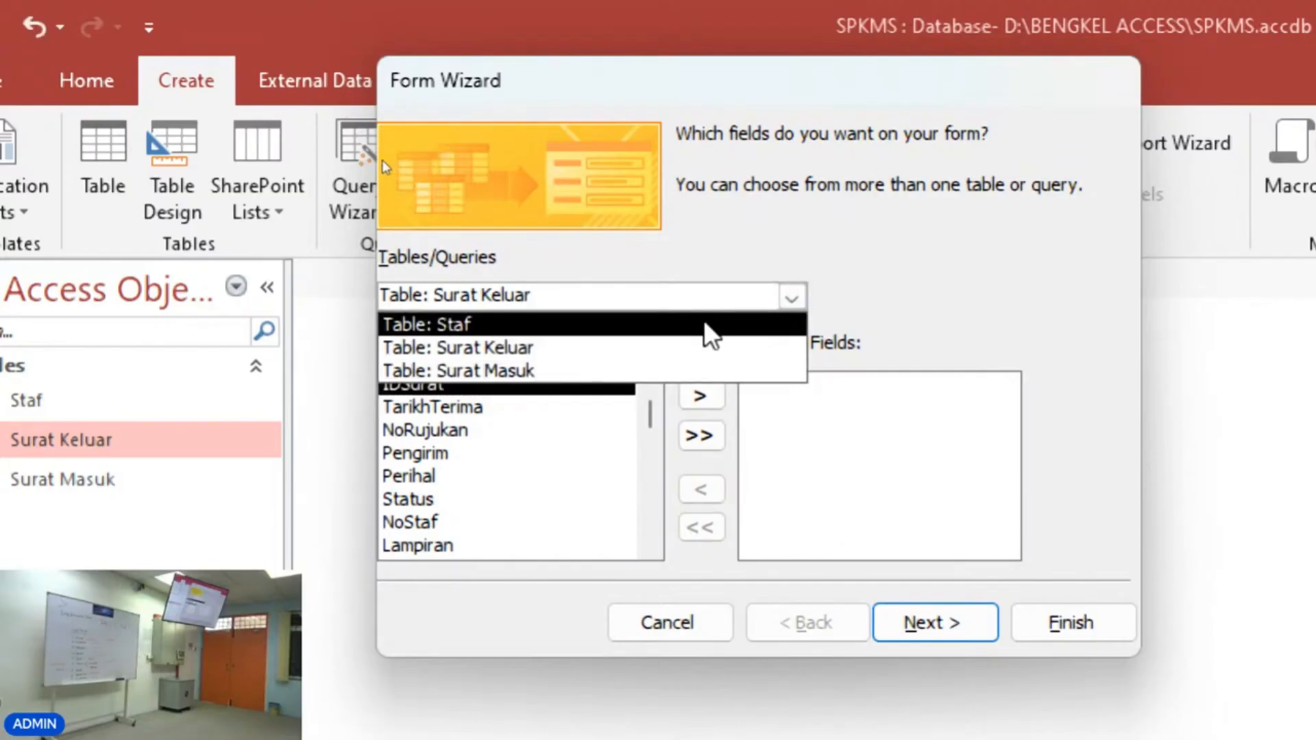
click(710, 331)
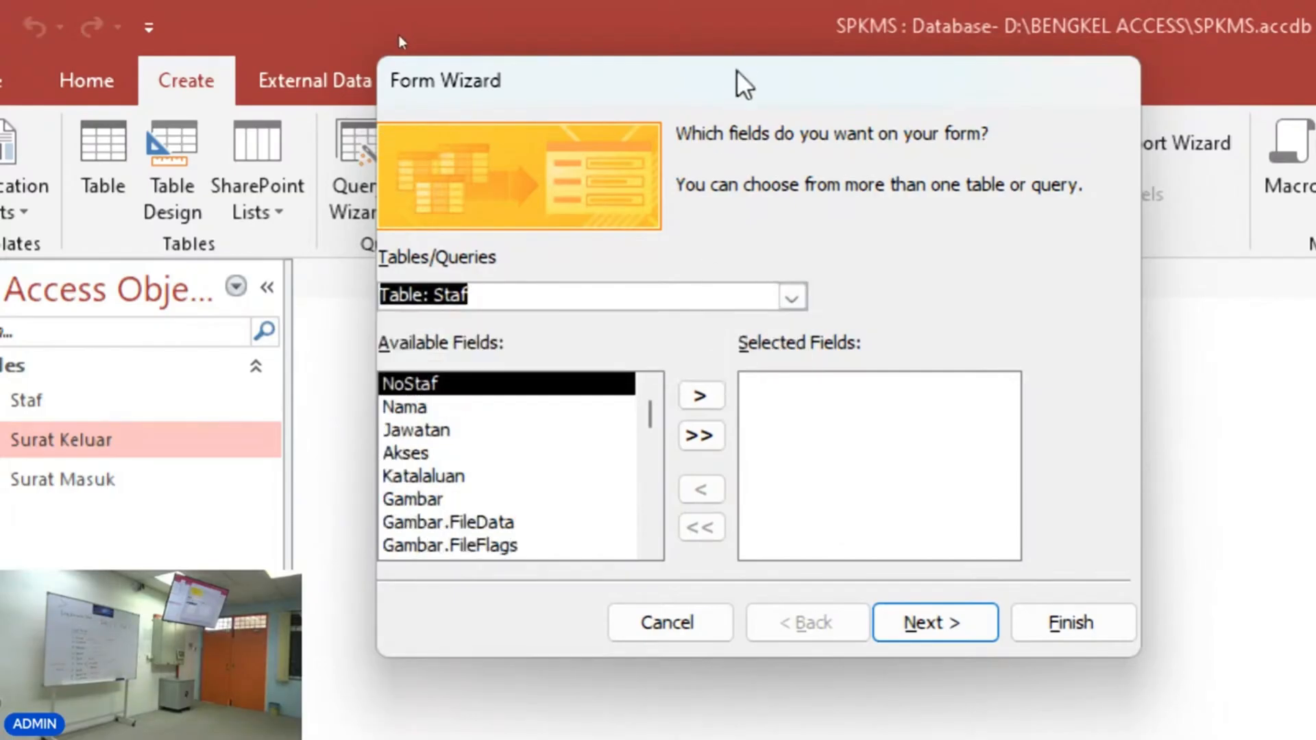
Add the fields NoStaf, Nama, Jawatan, Akses, Katalaluan, Gambar and TarikhRekod to the form.
drag(734, 86, 676, 65)
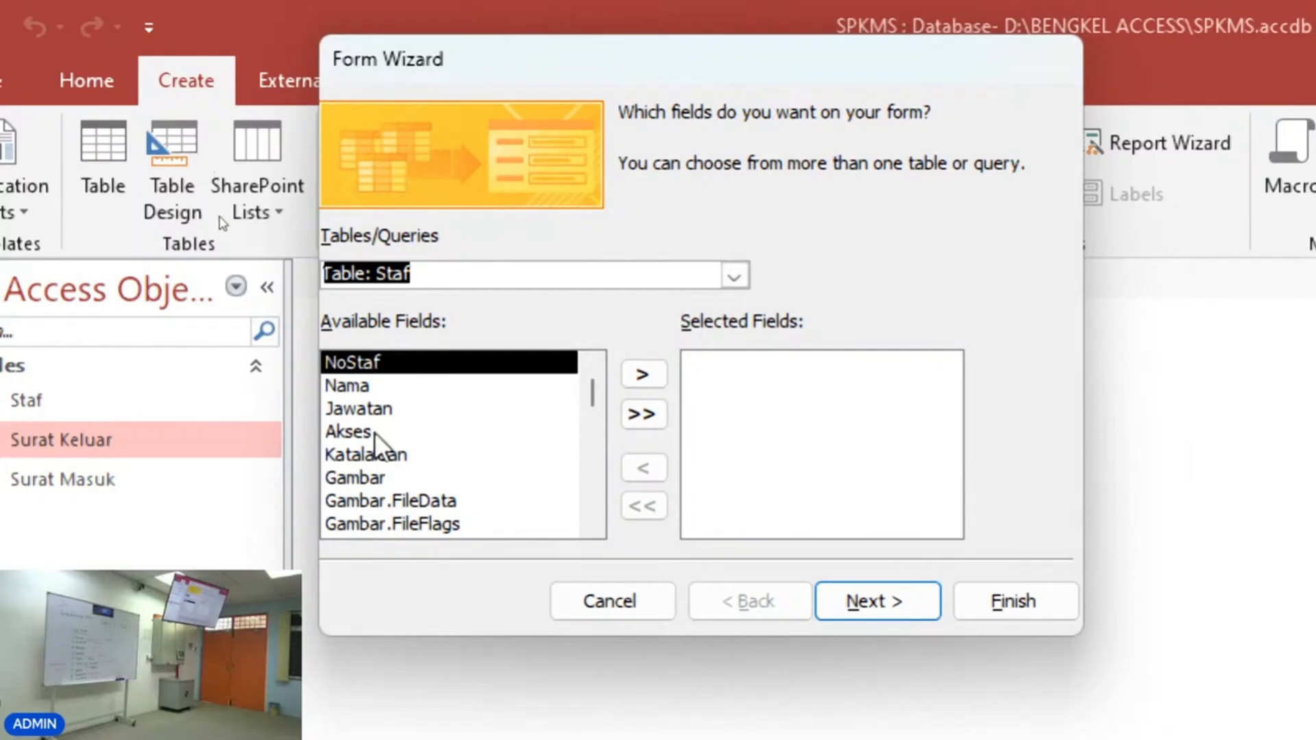
click(660, 375)
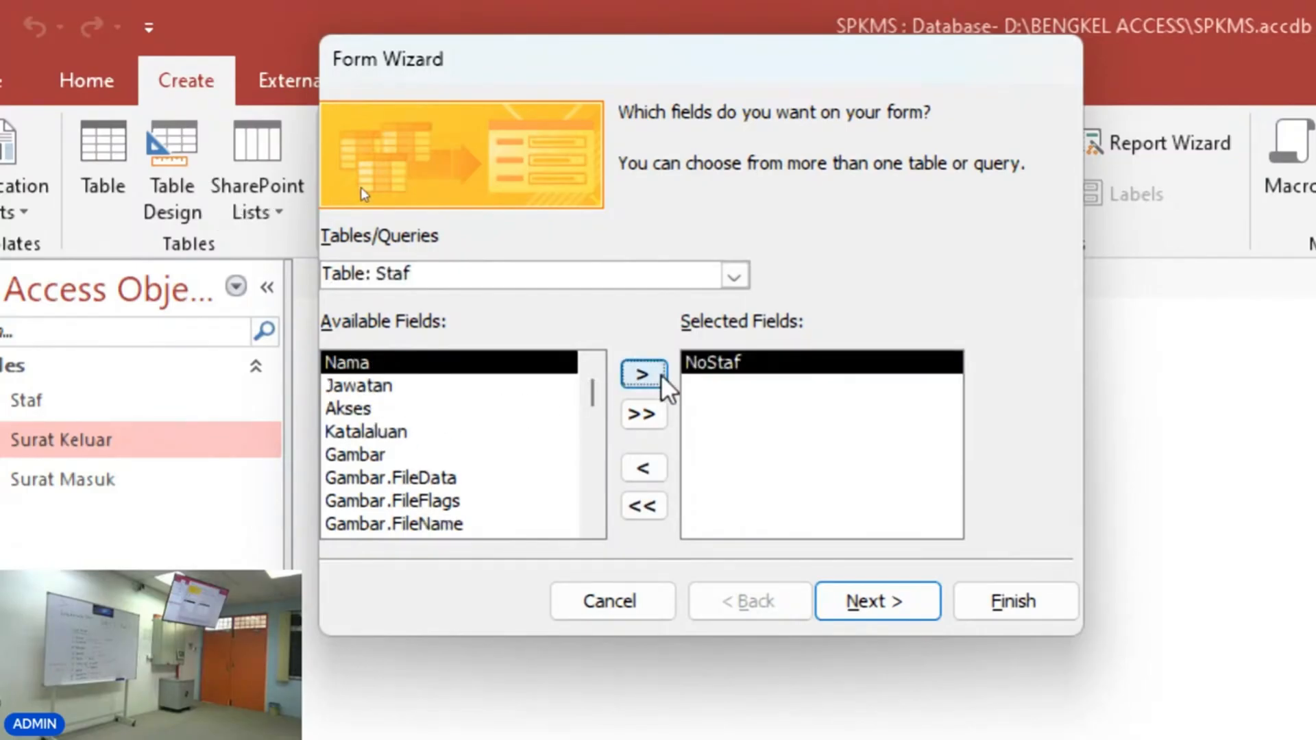
click(661, 374)
click(661, 375)
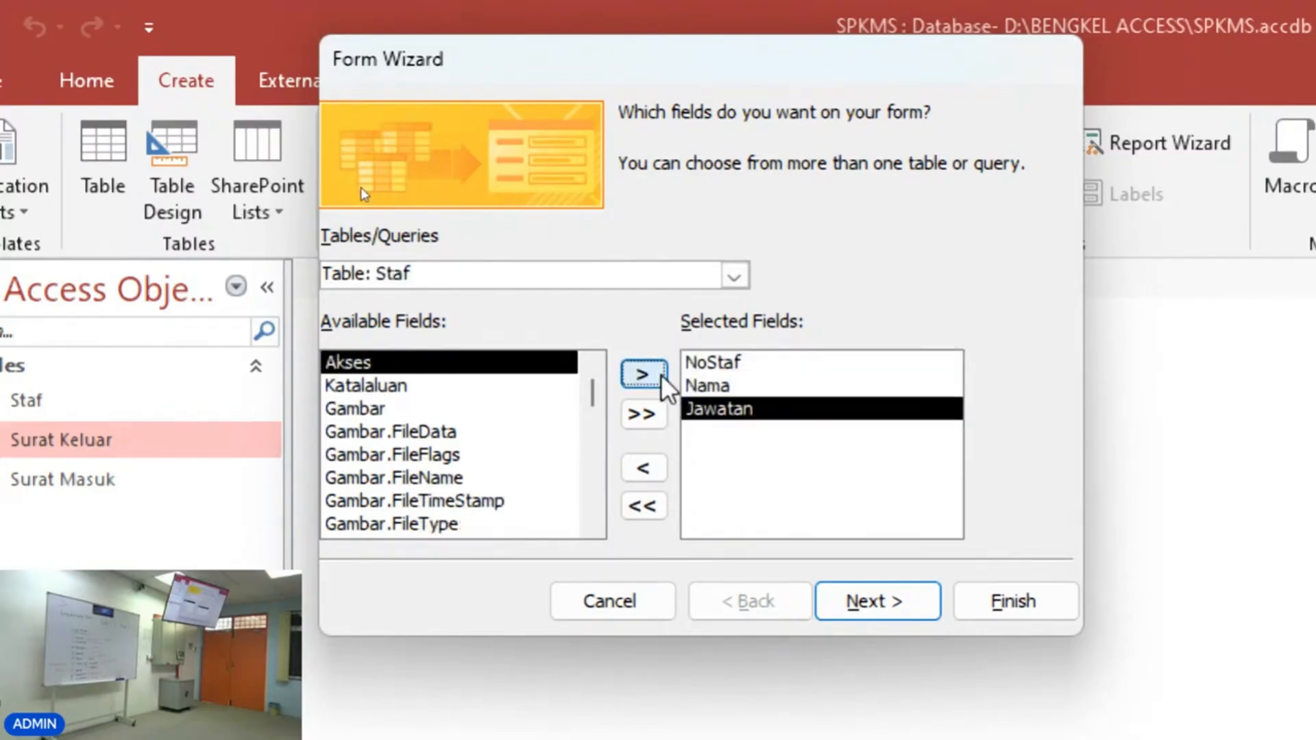
click(661, 374)
click(660, 374)
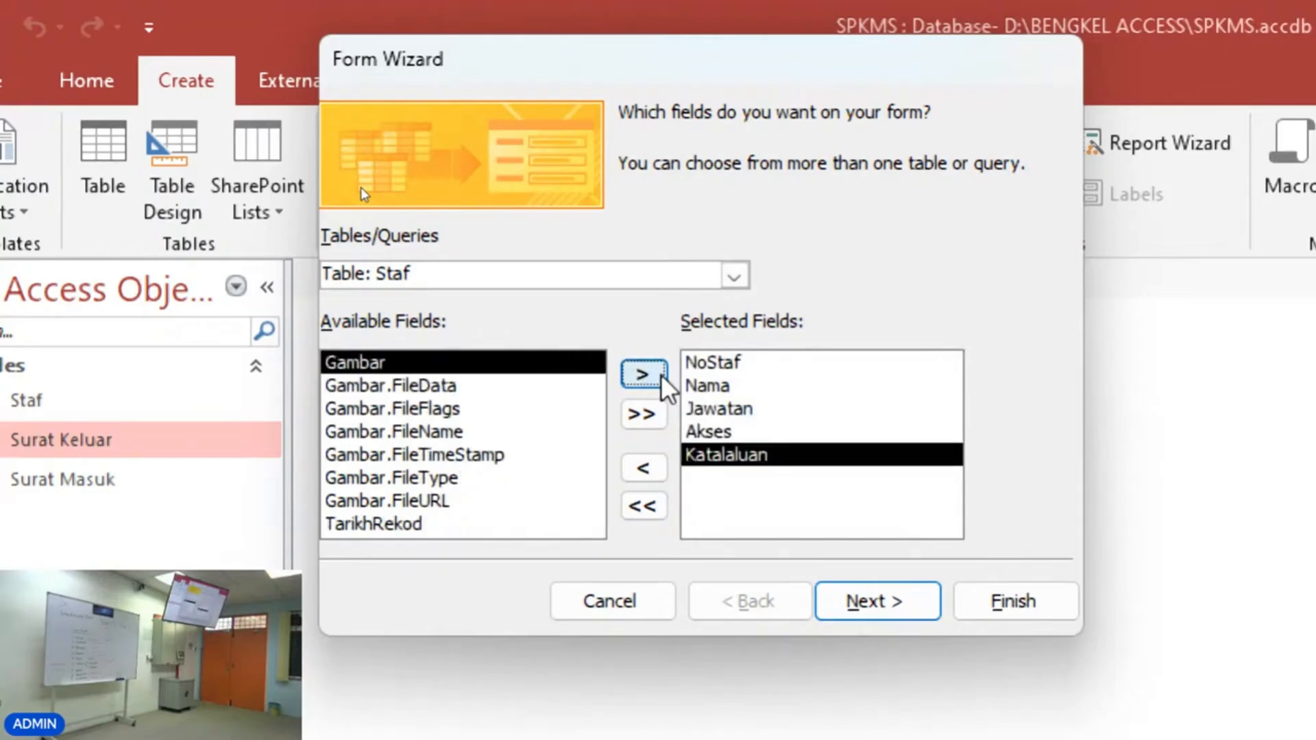
click(661, 375)
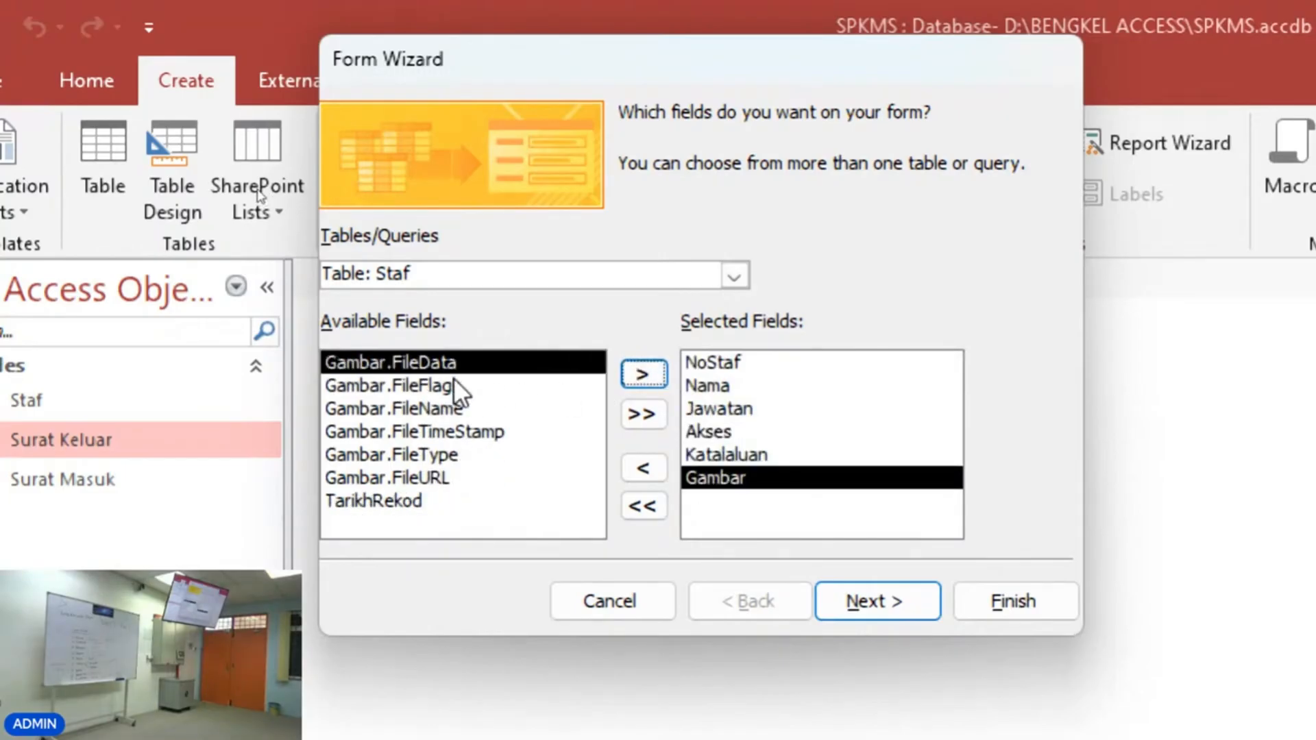
click(418, 501)
click(648, 373)
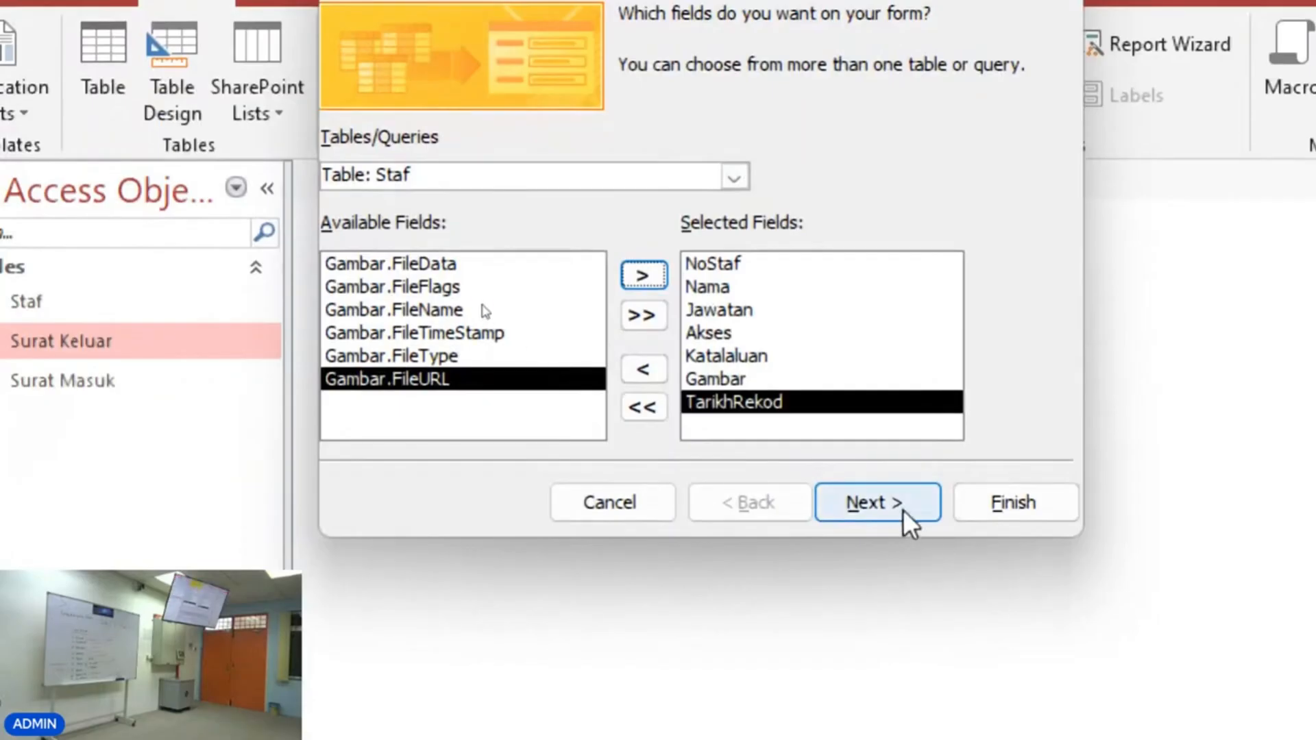
Preview the Tabular, Datasheet and Justified layouts, then settle on the Columnar layout.
click(902, 507)
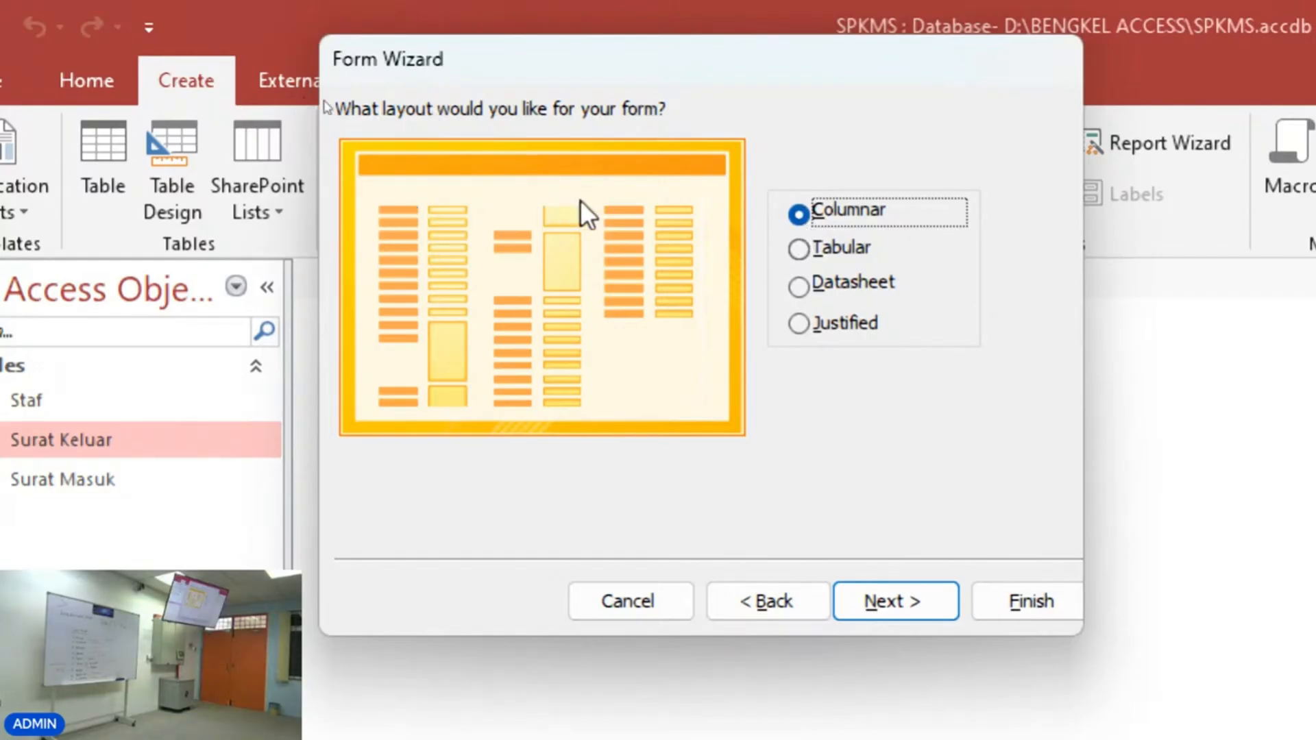
click(841, 249)
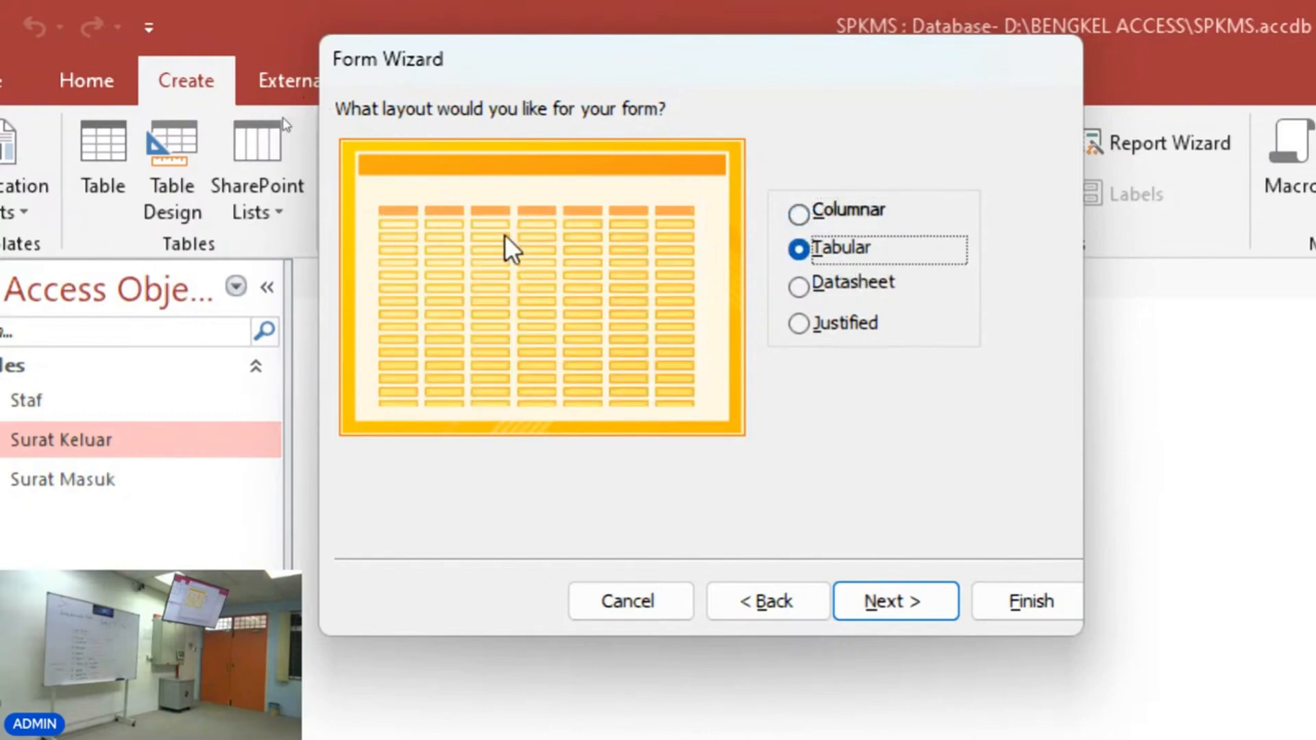
click(816, 287)
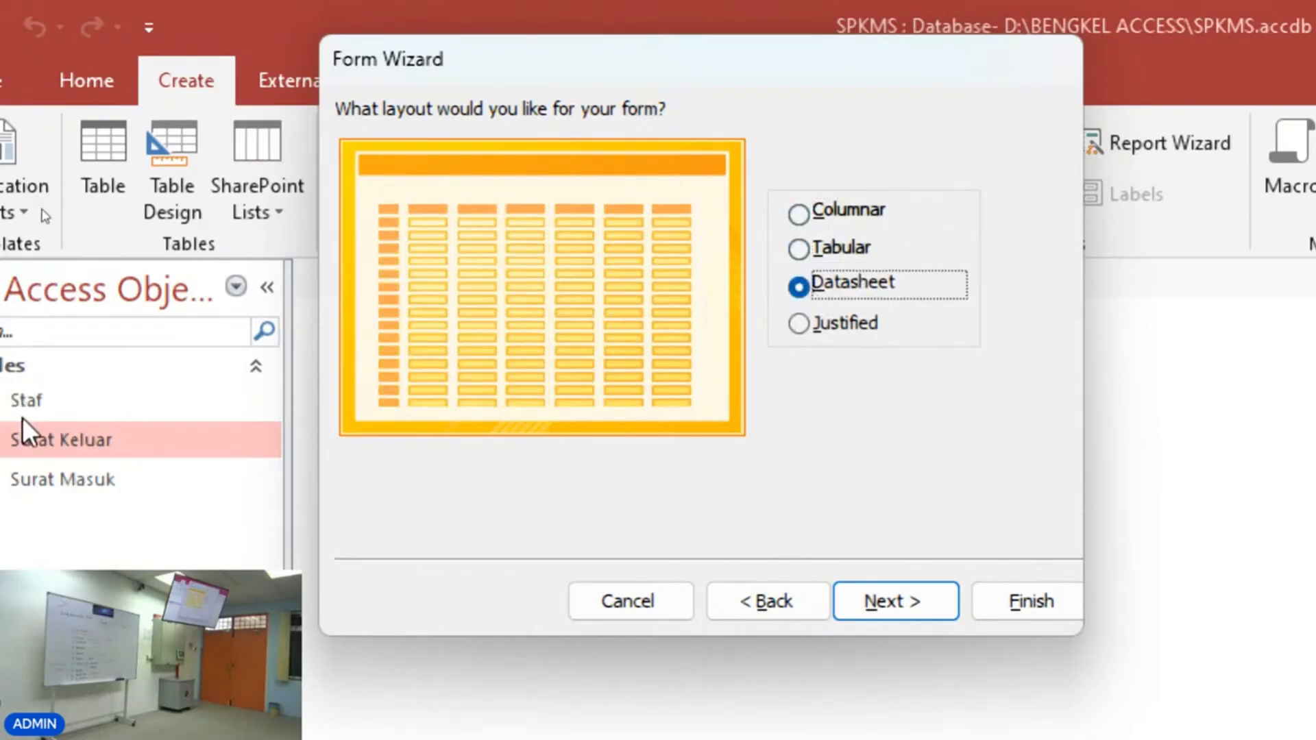
click(805, 326)
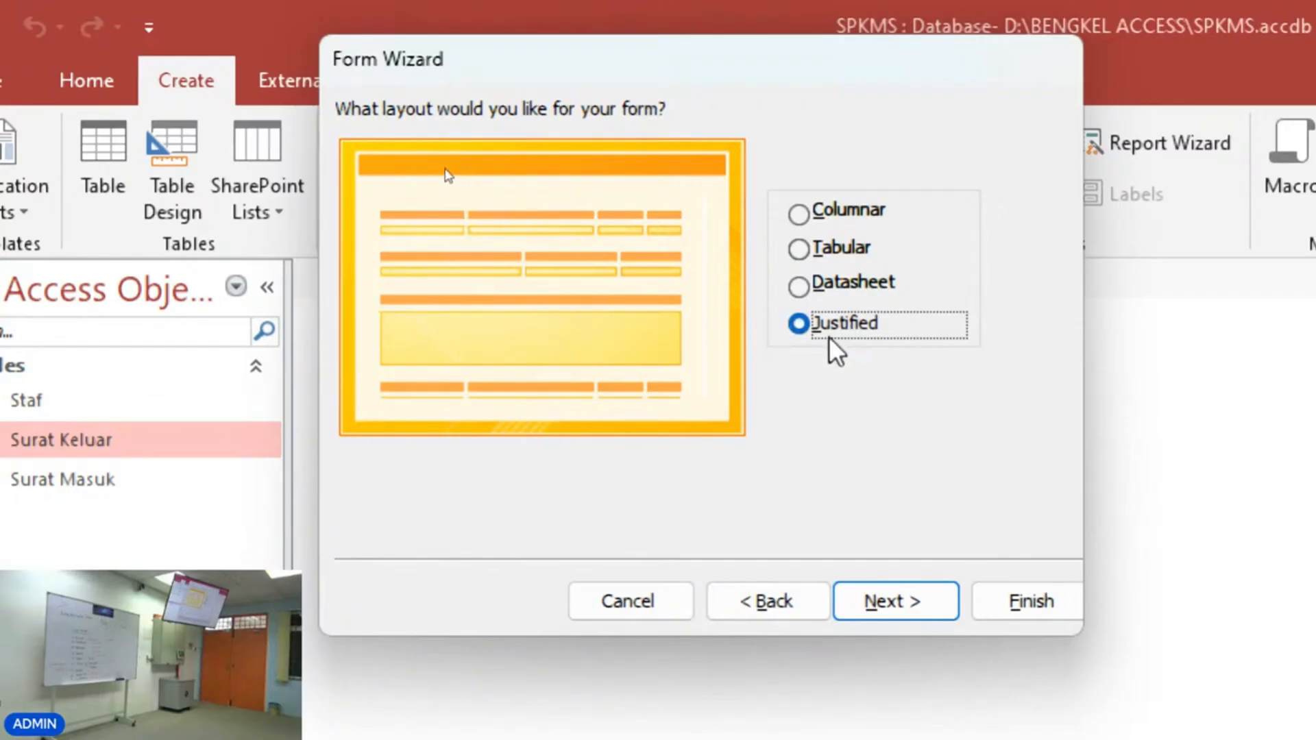
click(799, 214)
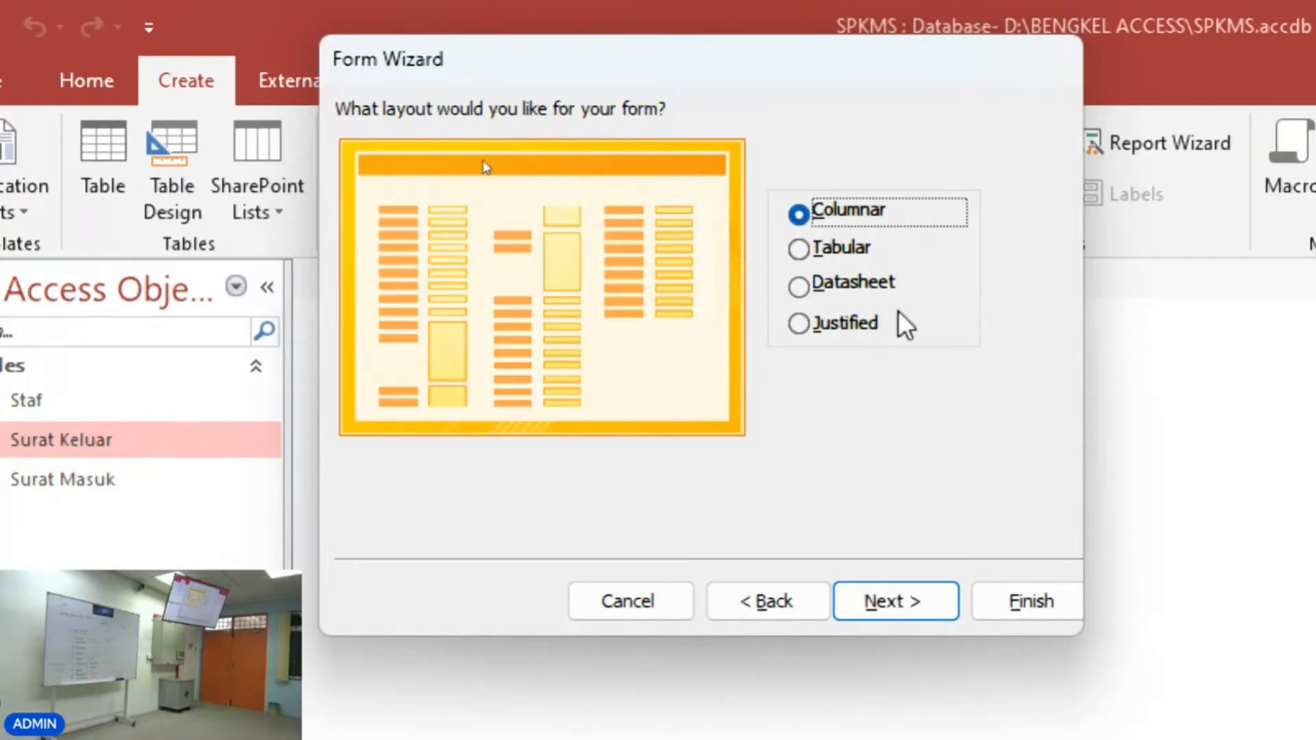
Finish the wizard with the form title Staf, then close the opened Staf form.
click(935, 600)
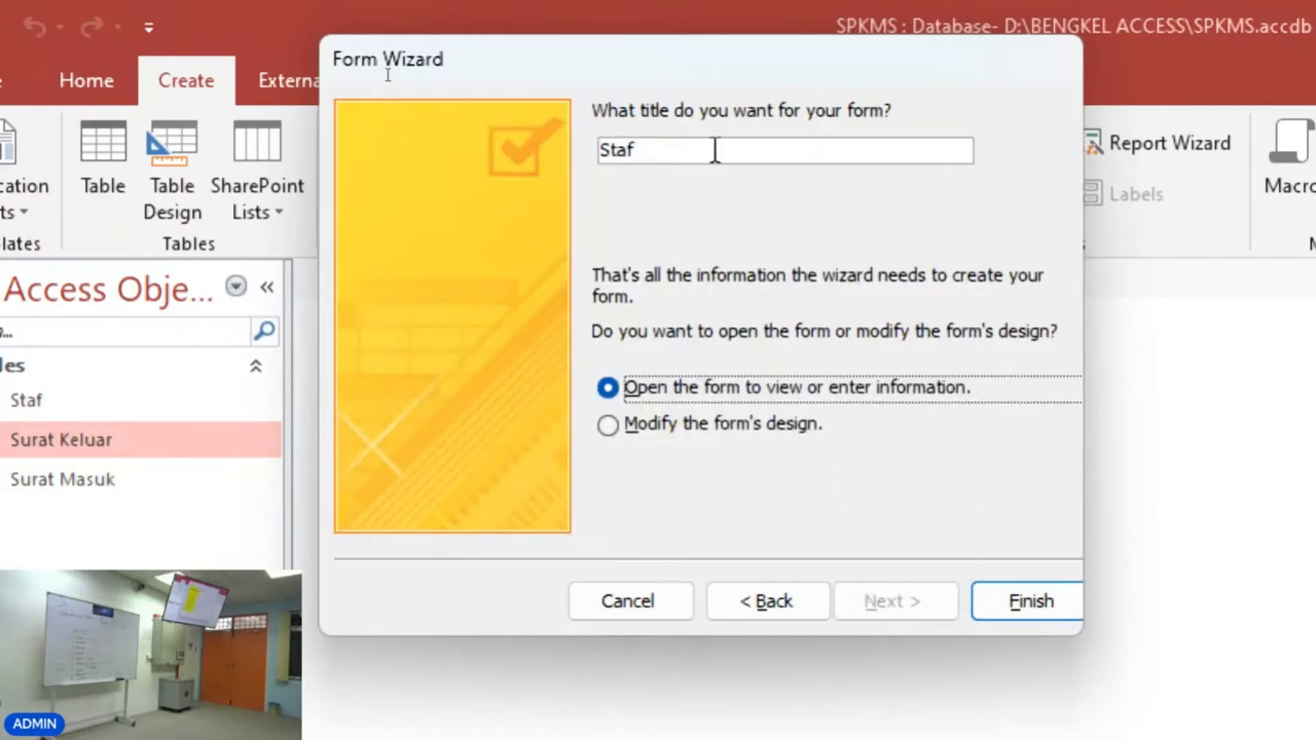
click(714, 149)
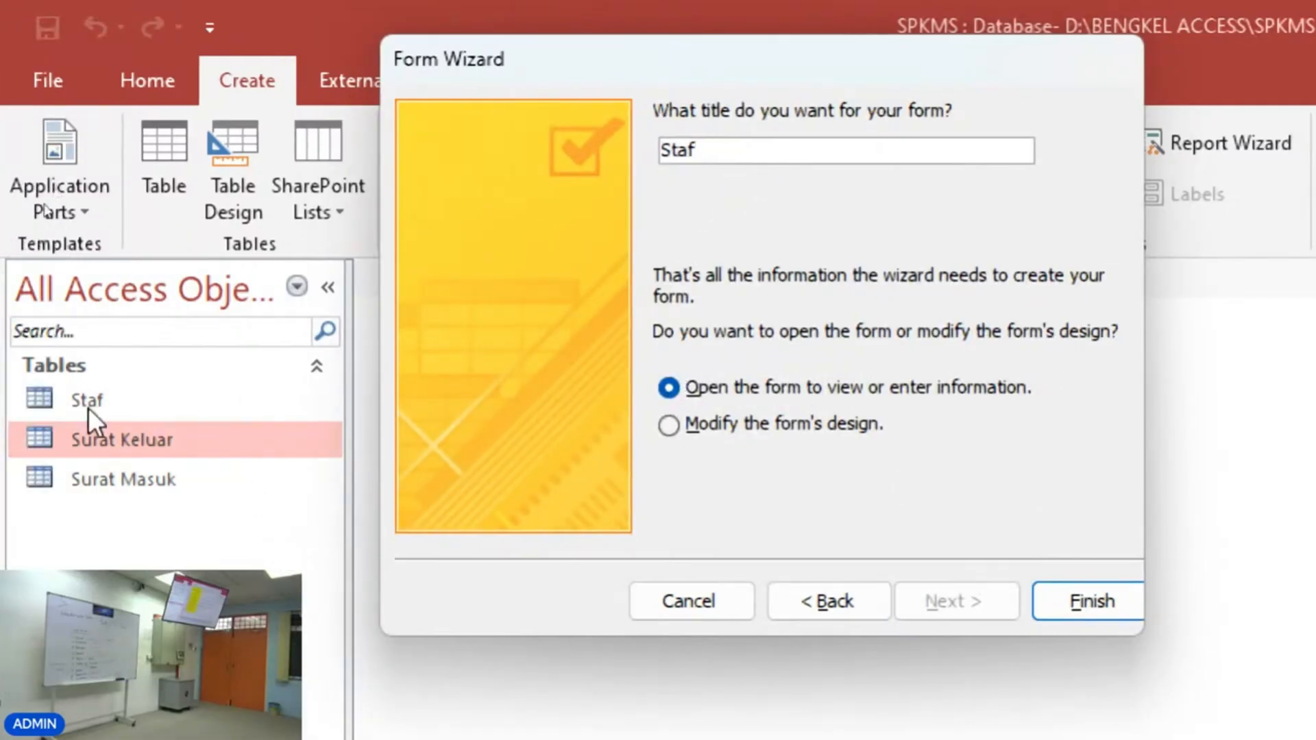
click(1091, 610)
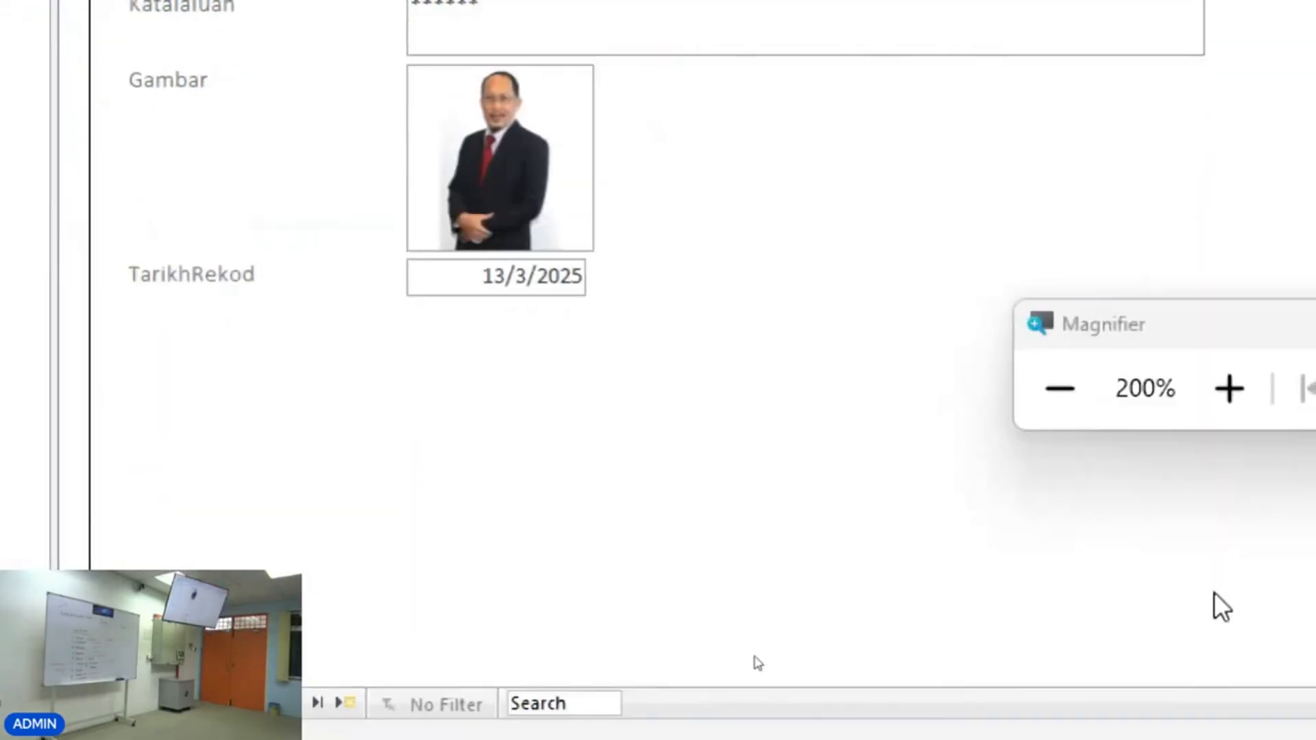
click(1059, 389)
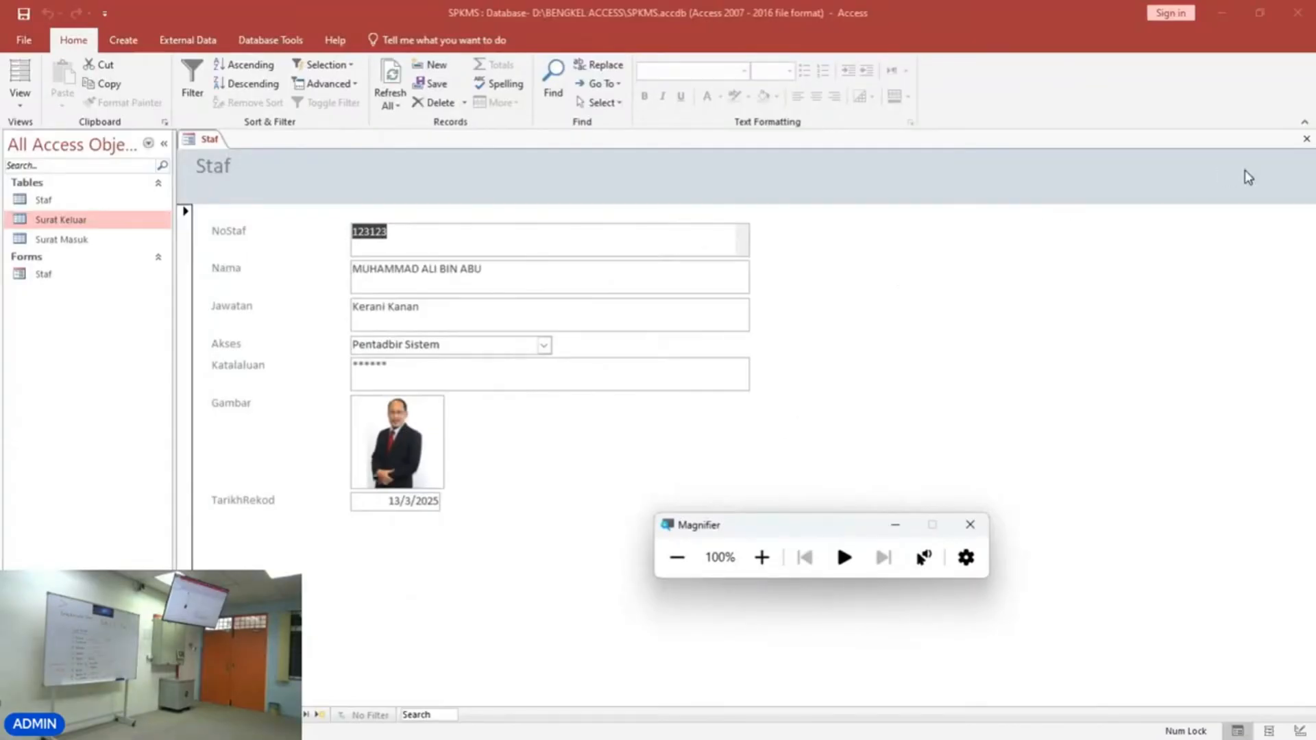
click(1306, 139)
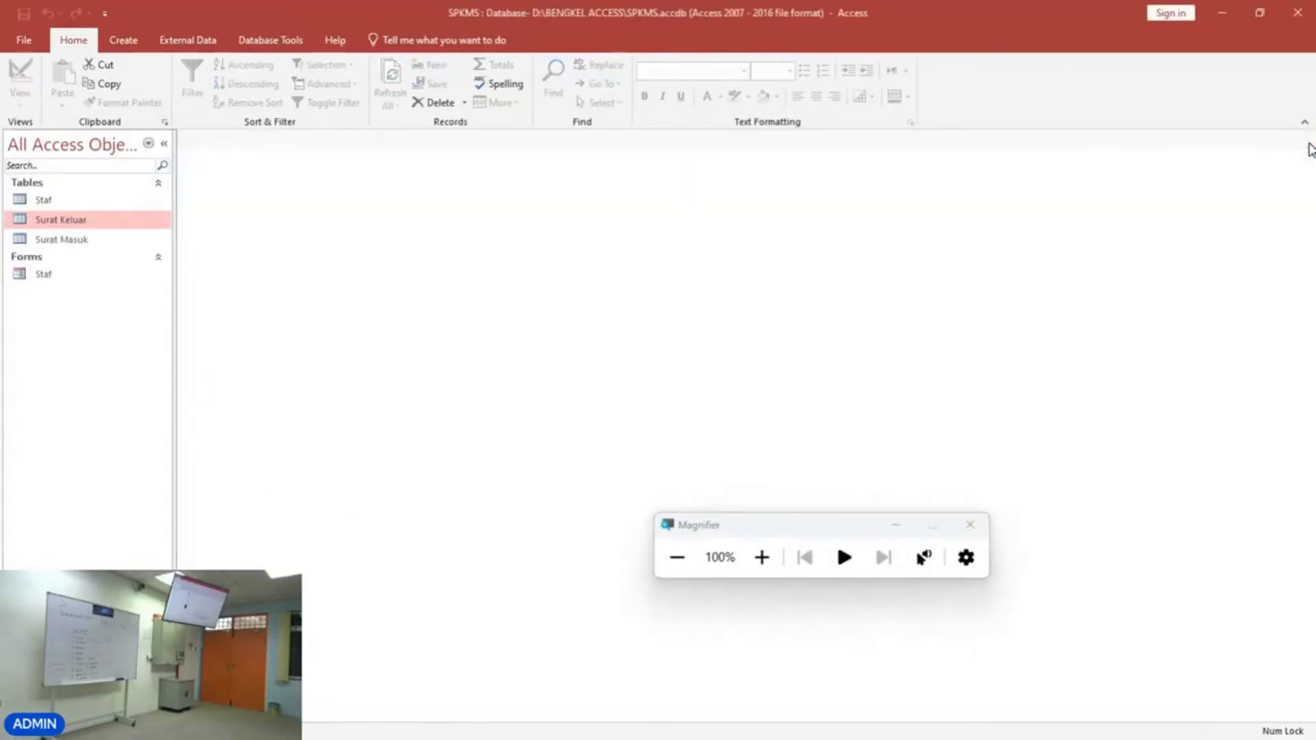
Permanently delete the Staf form from the navigation pane.
click(29, 282)
key(Delete)
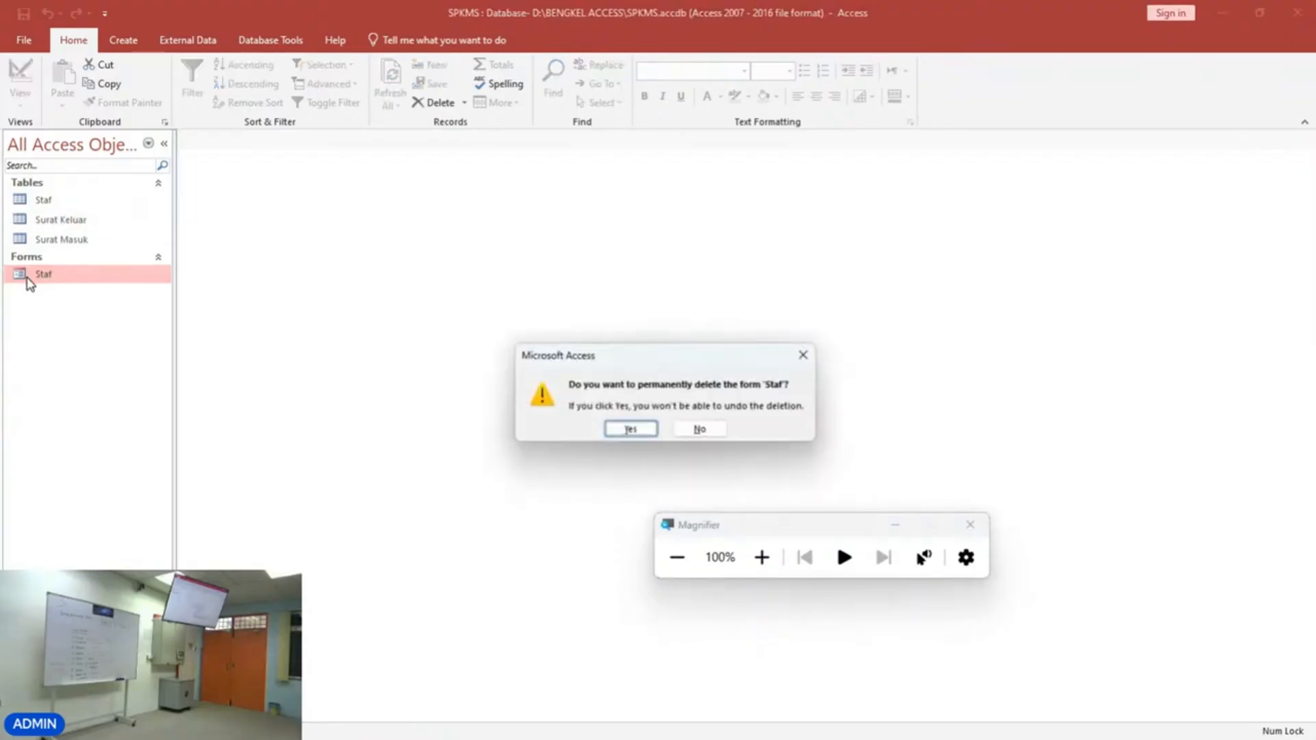
click(605, 434)
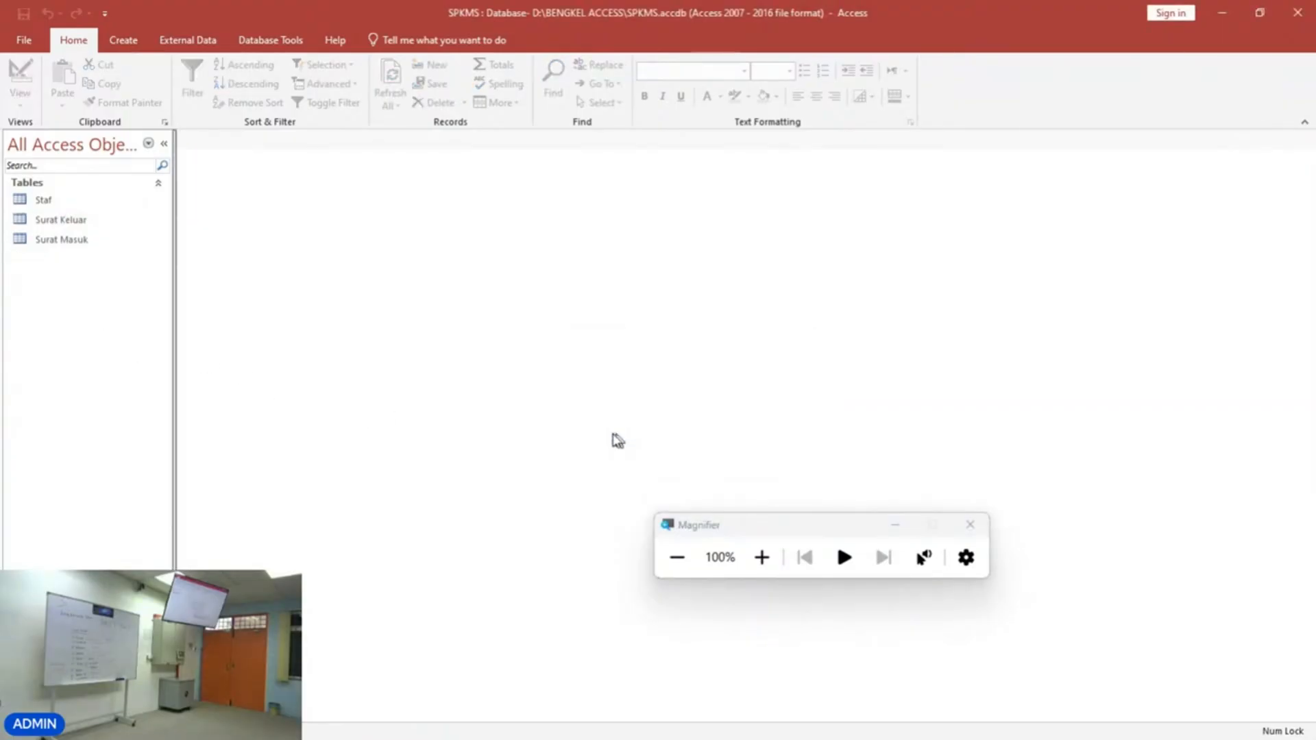
click(772, 567)
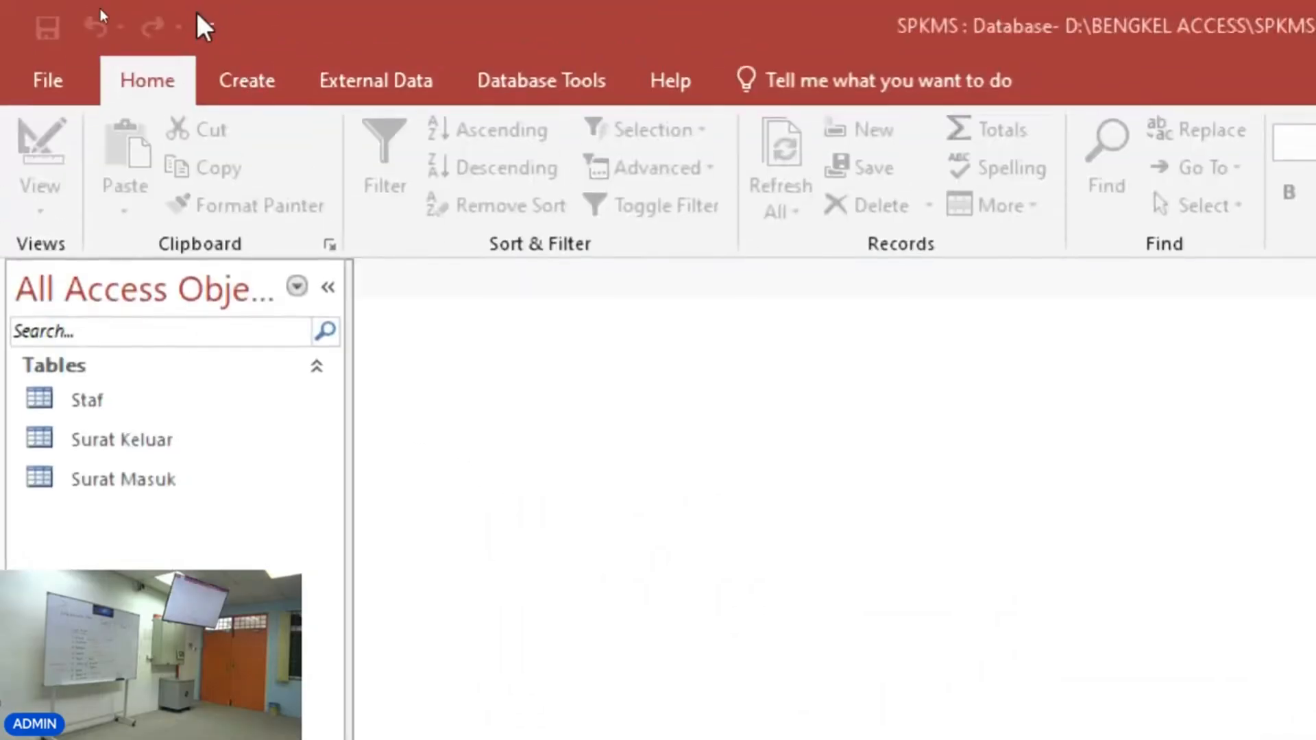
Start the Form Wizard again and choose the Staf table as the source.
click(258, 85)
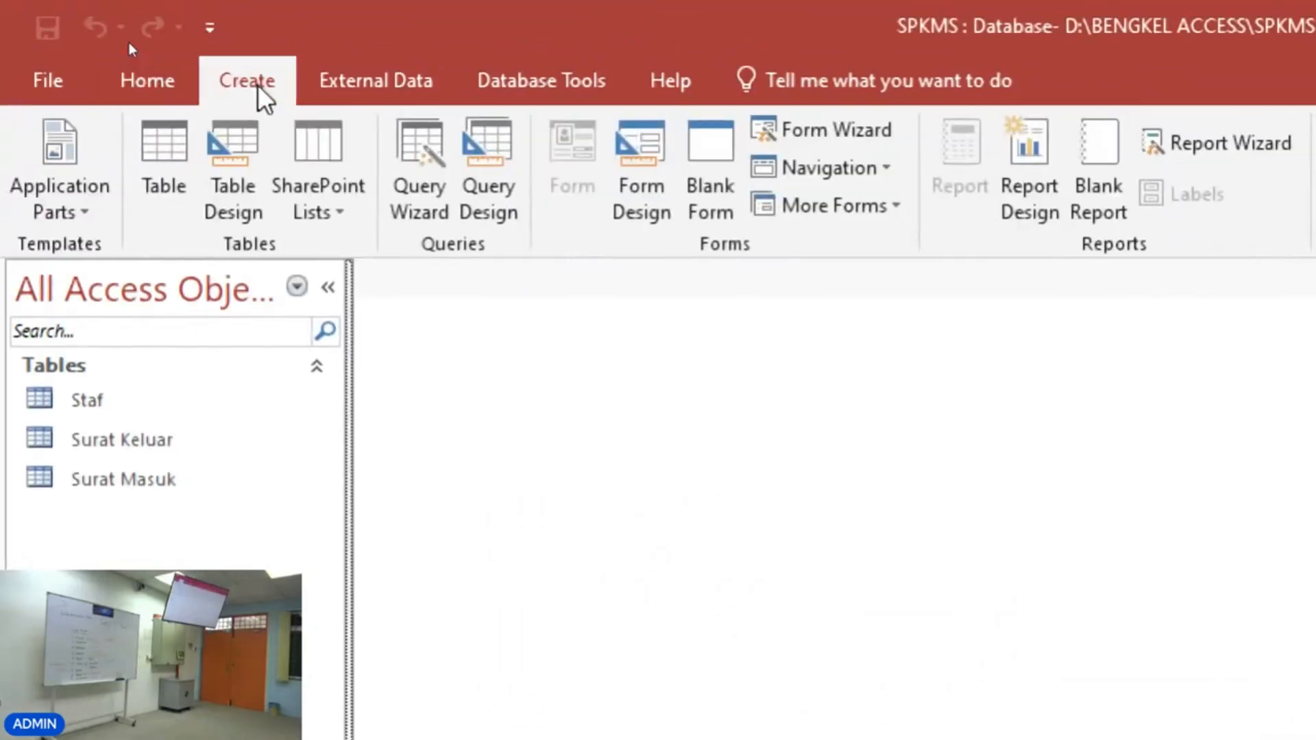
click(845, 139)
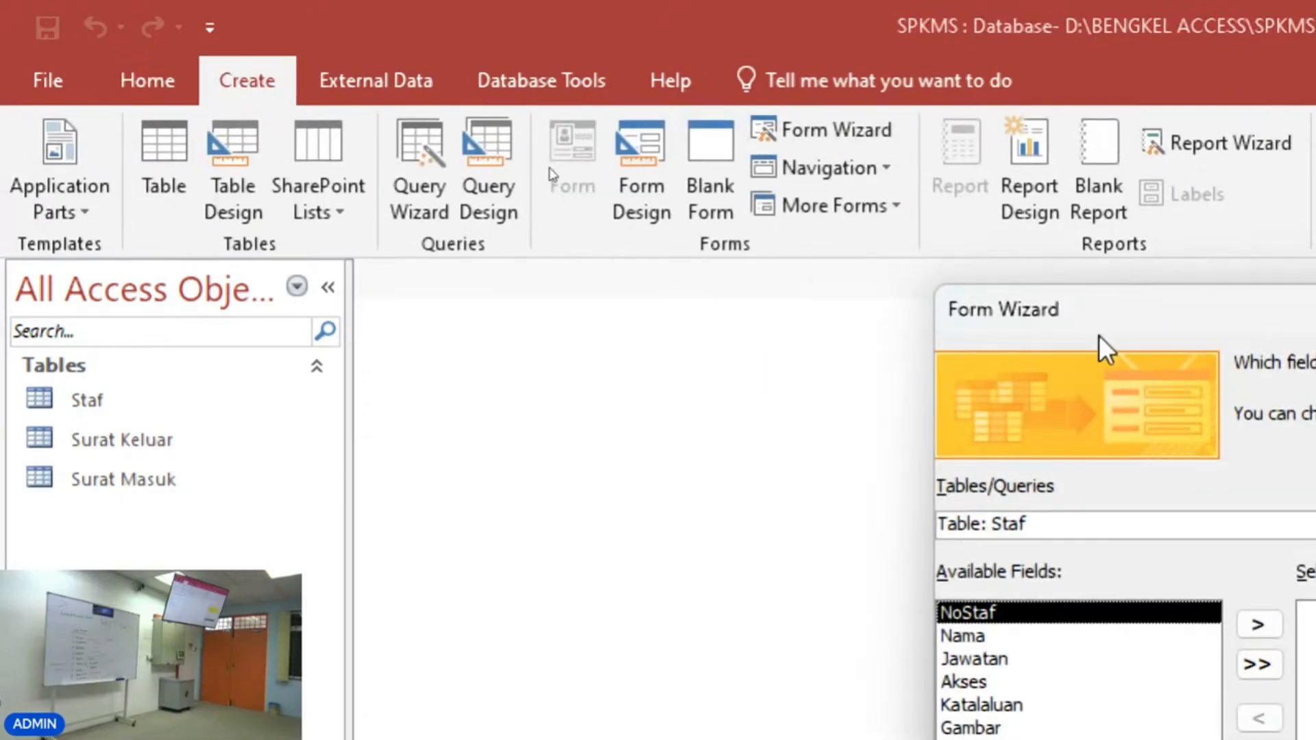
drag(1092, 311, 532, 30)
click(799, 240)
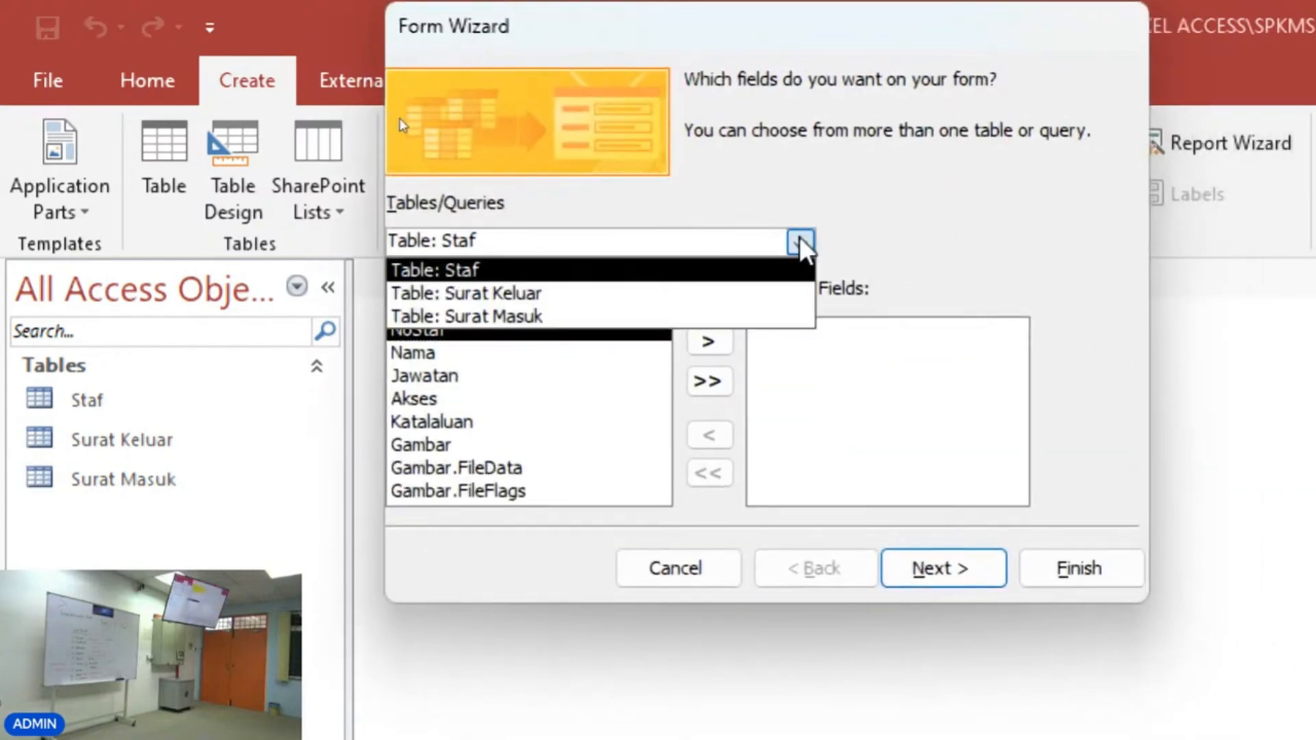
click(701, 276)
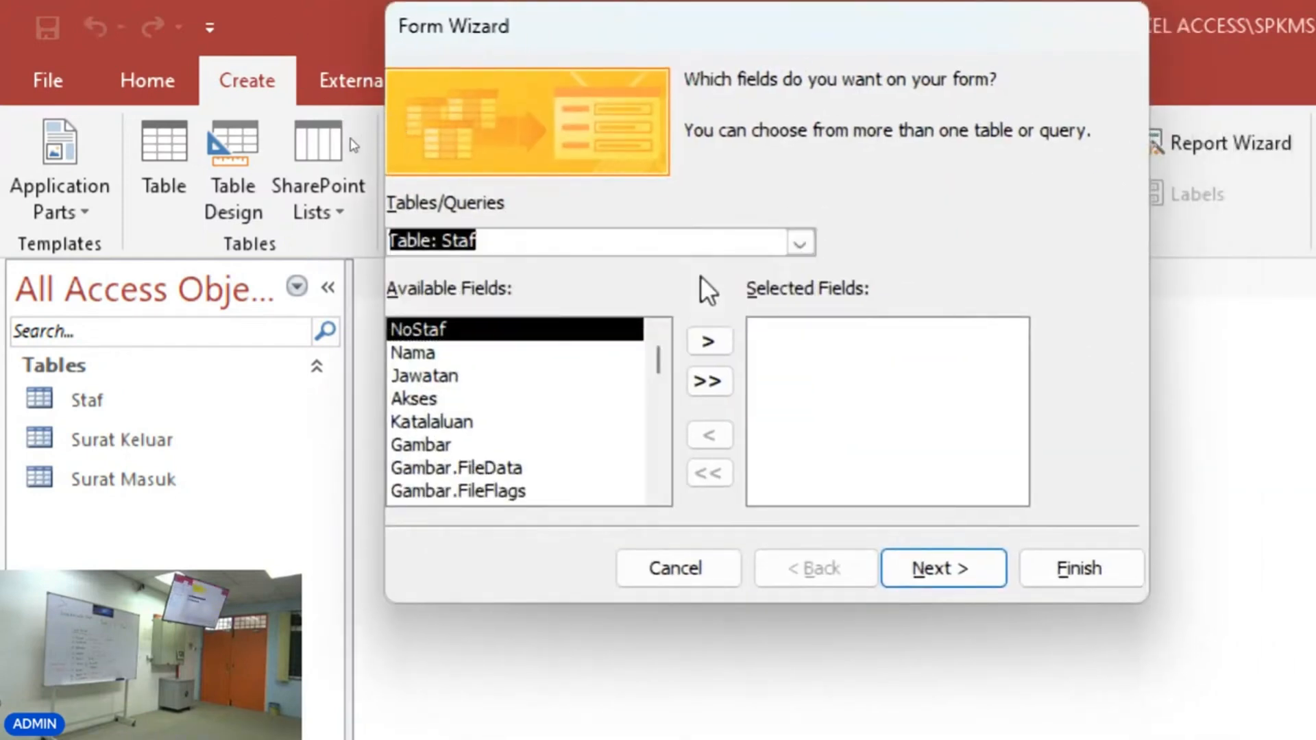
click(583, 241)
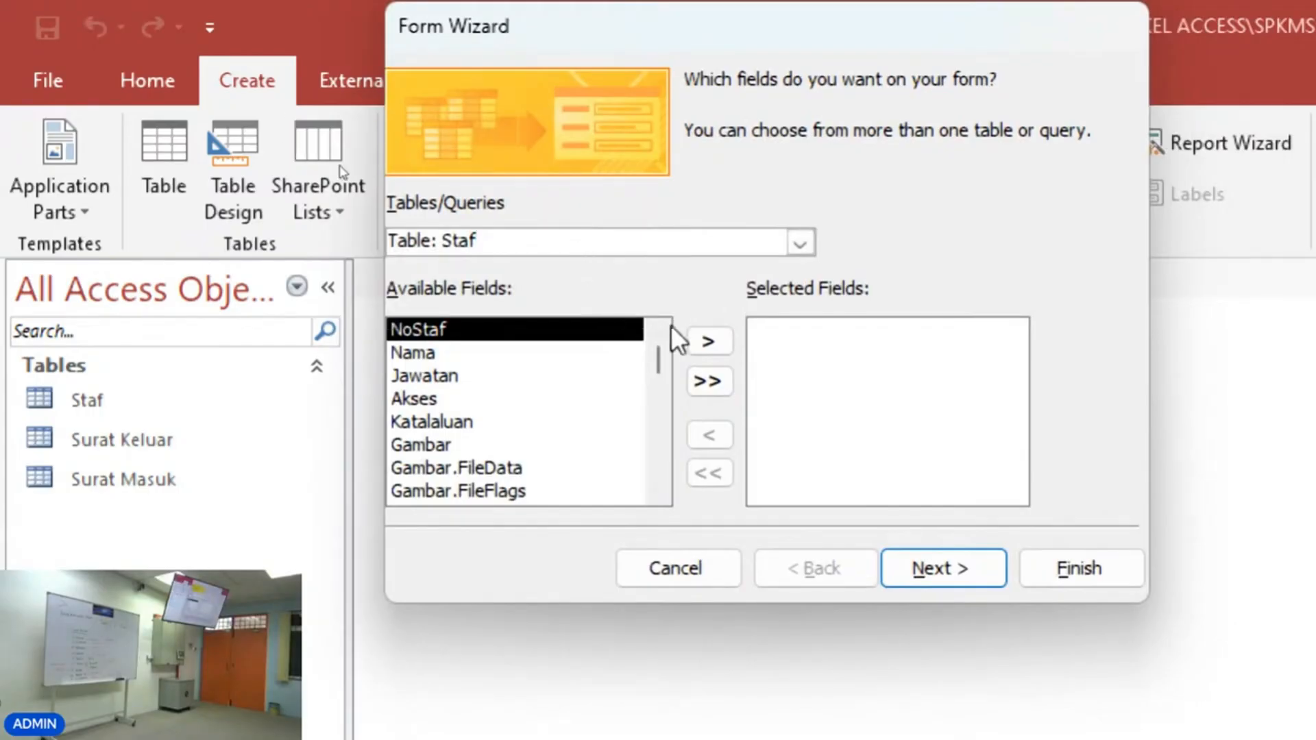
Add the fields NoStaf, Nama, Jawatan, Akses, Katalaluan, Gambar and TarikhRekod to the form.
click(713, 341)
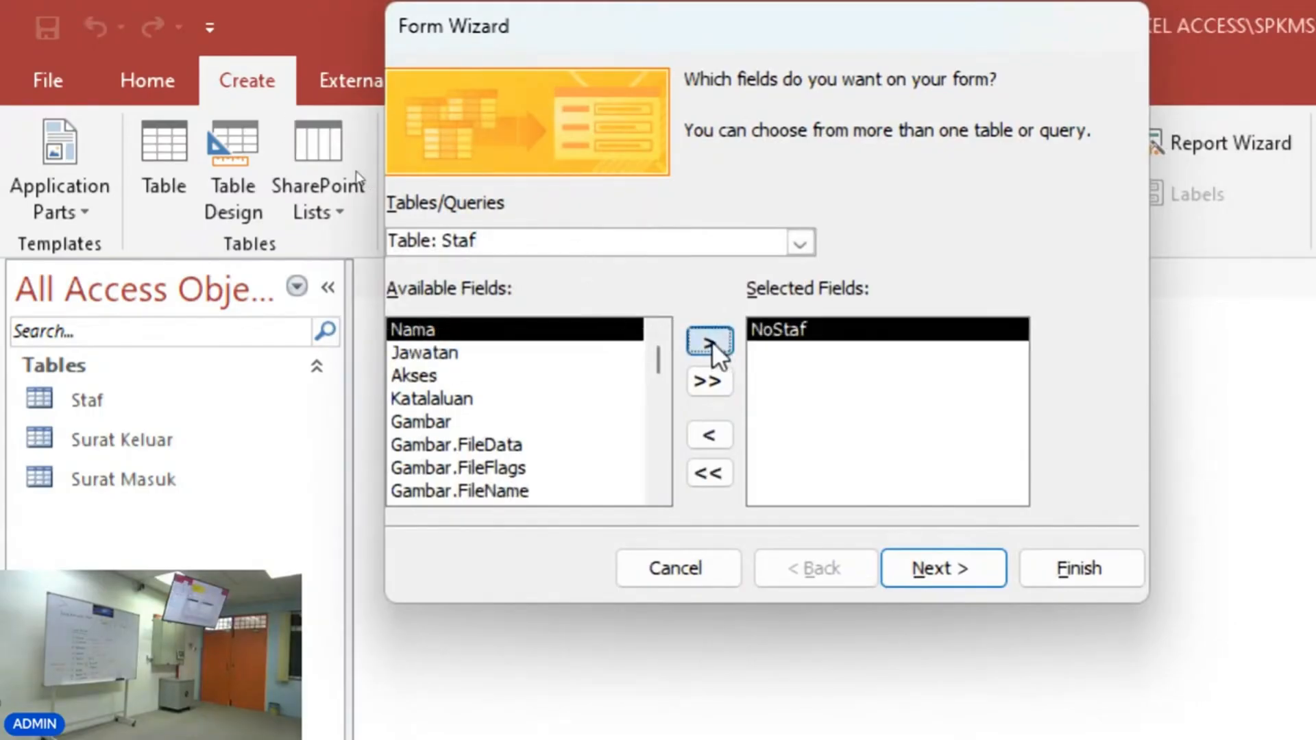
click(713, 341)
click(711, 342)
click(710, 342)
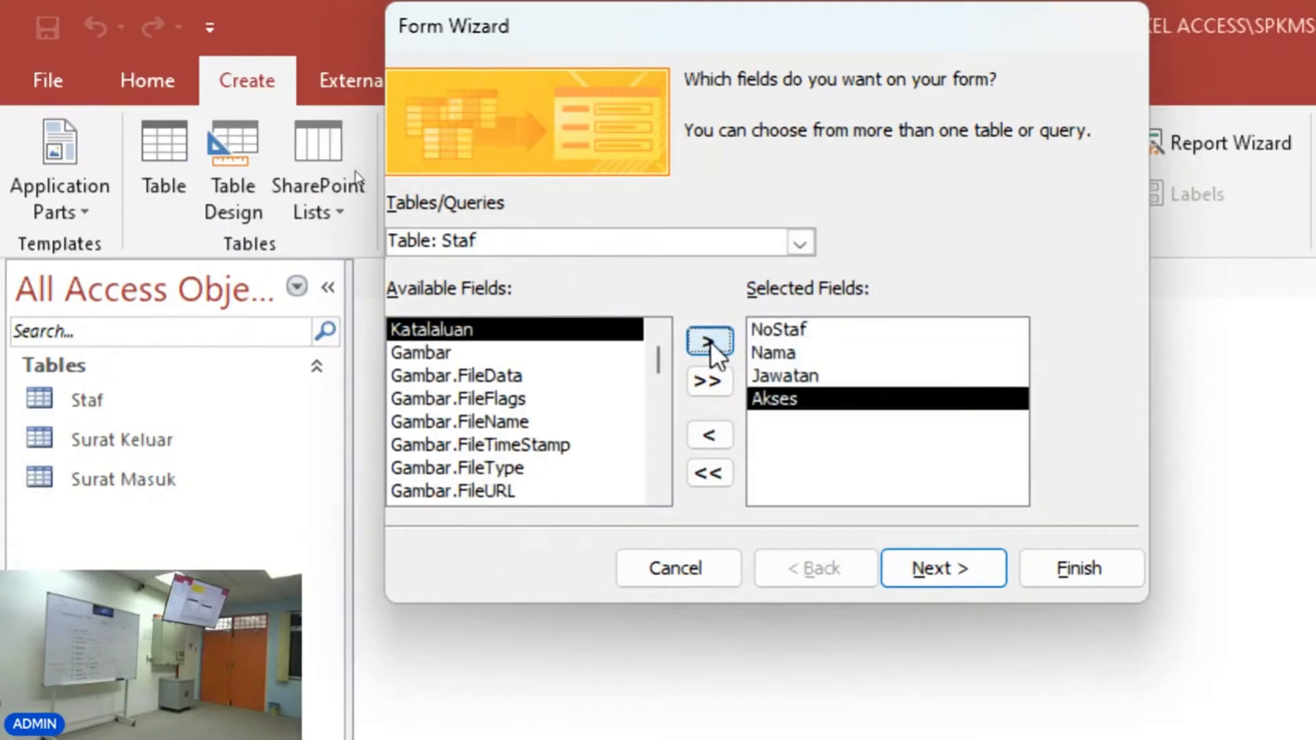
click(710, 341)
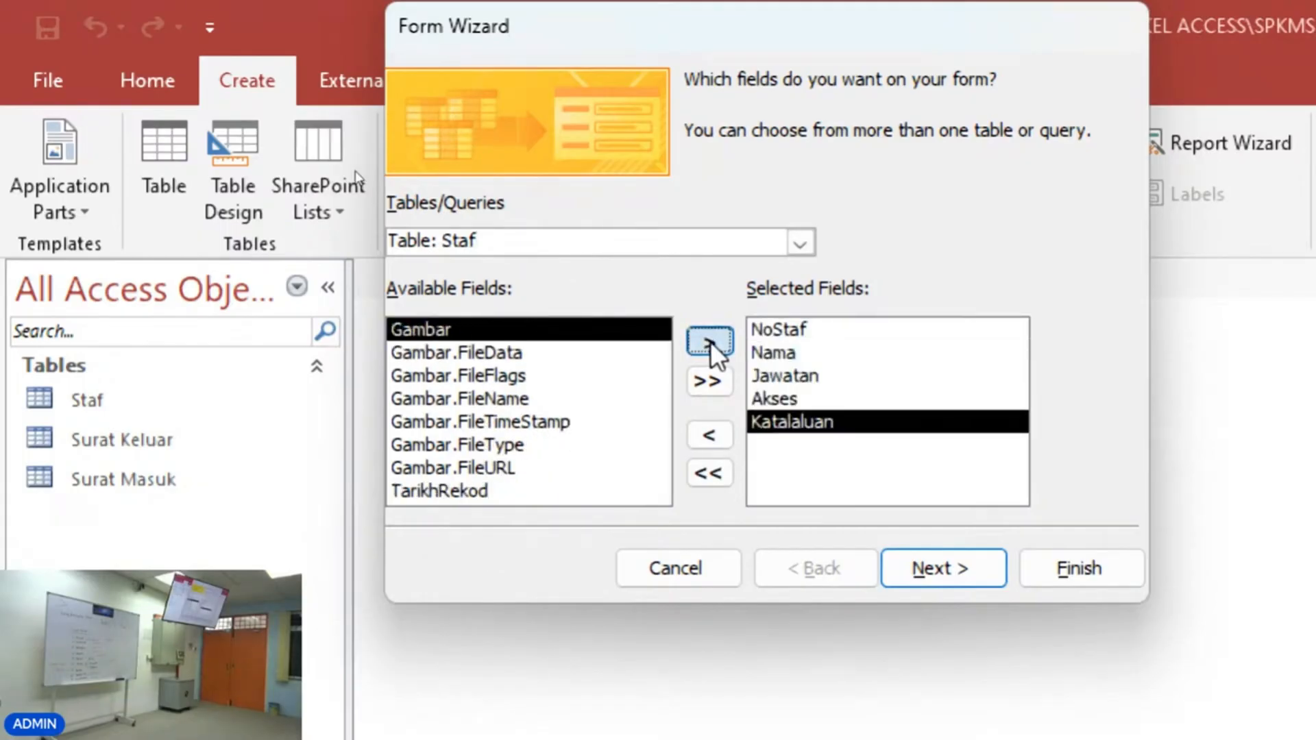
click(710, 341)
click(489, 472)
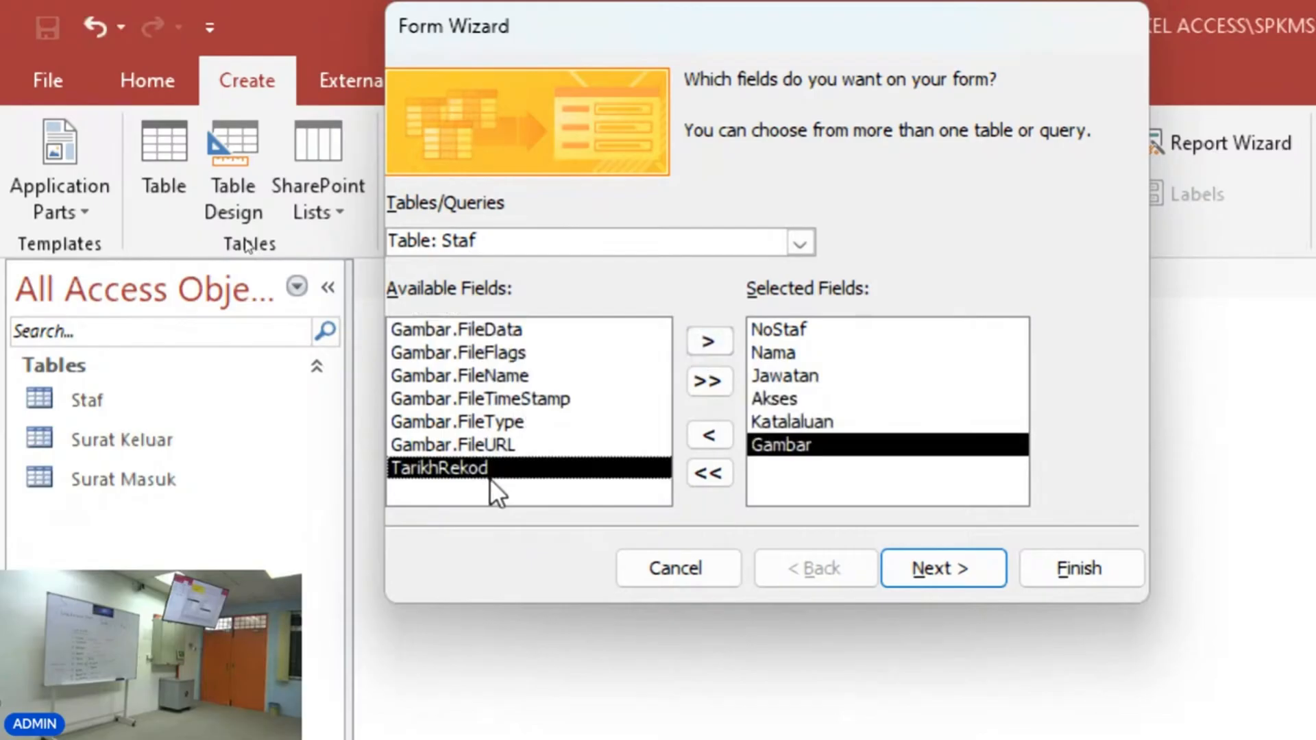
click(714, 341)
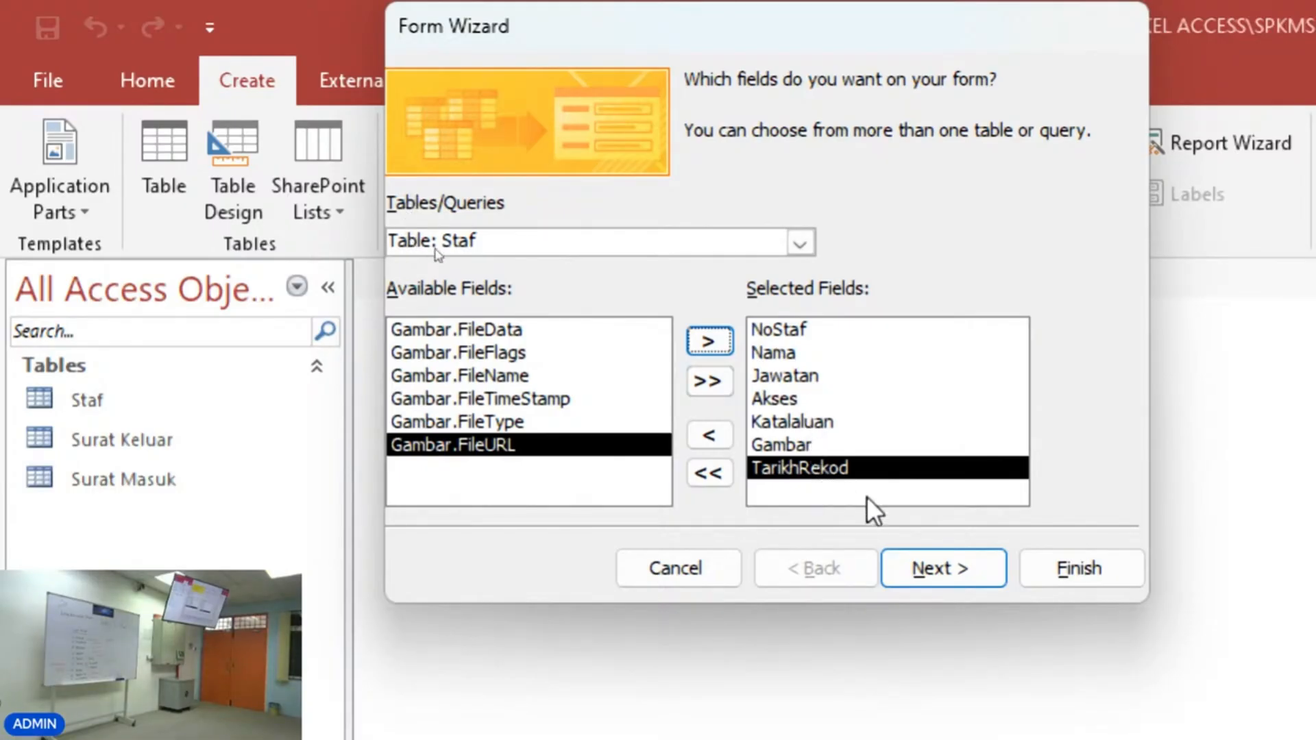
Finish the Form Wizard with the Columnar layout and the form title Staf.
click(930, 563)
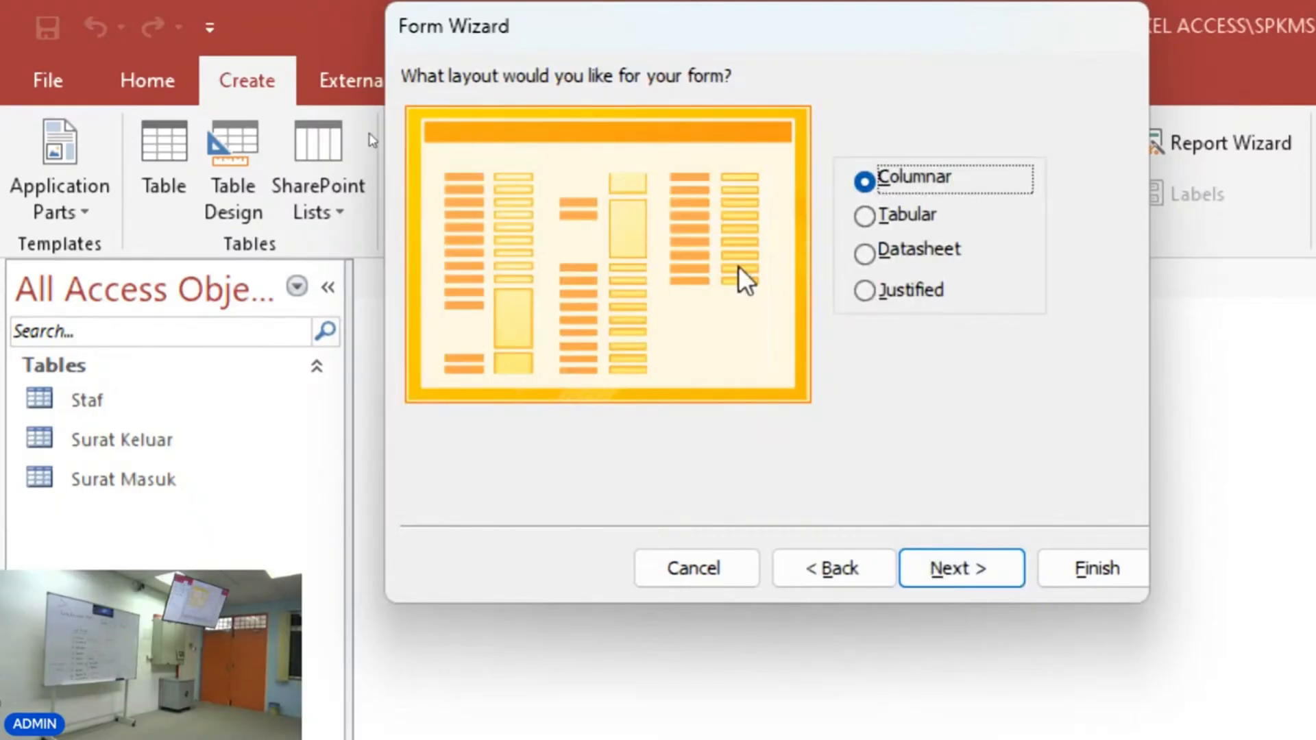
click(1009, 595)
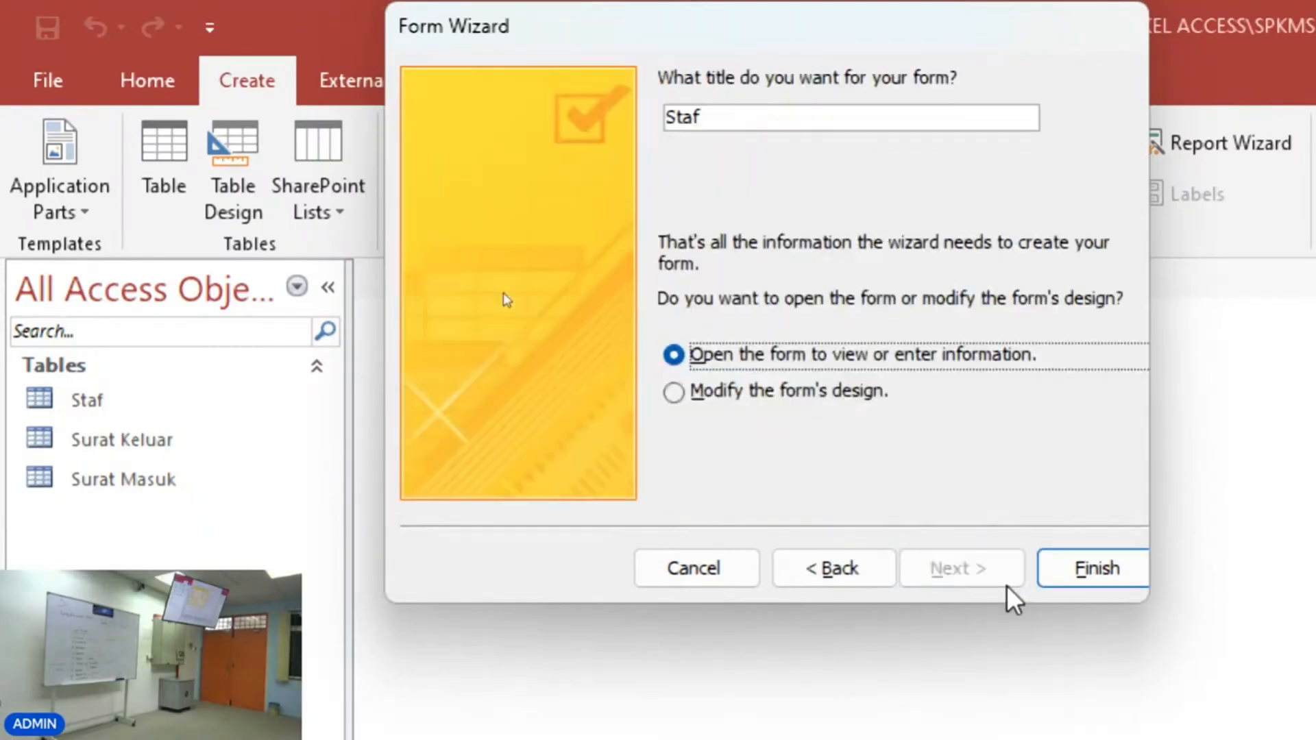
click(713, 116)
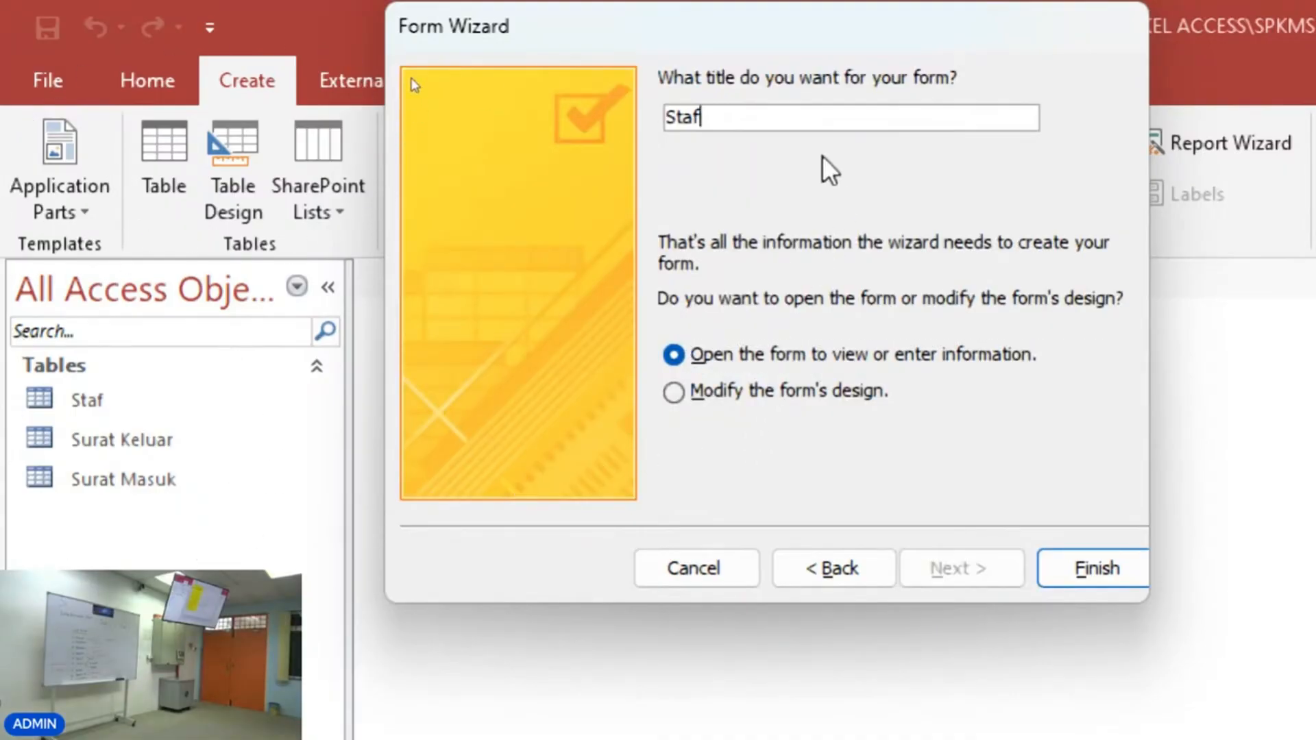
click(1101, 580)
Browse through the staff records in the new Staf form.
key(super+plus)
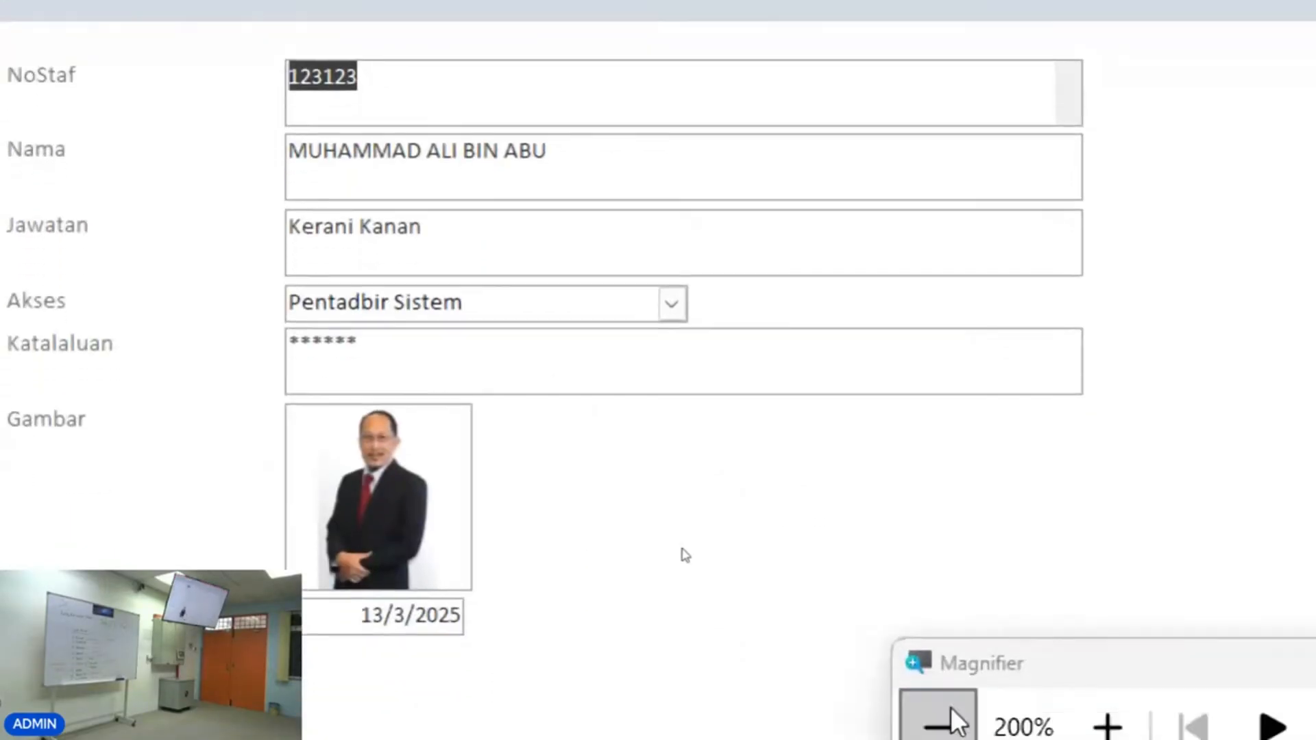
click(938, 714)
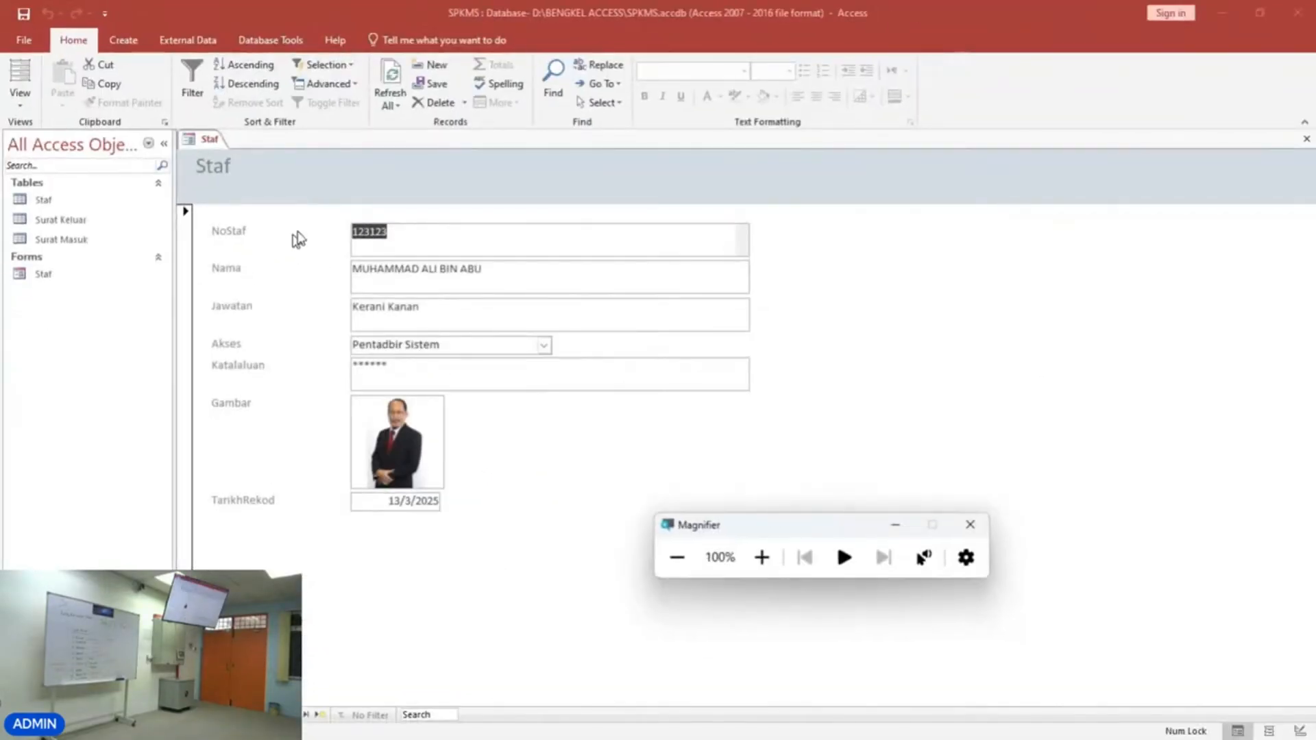
click(762, 558)
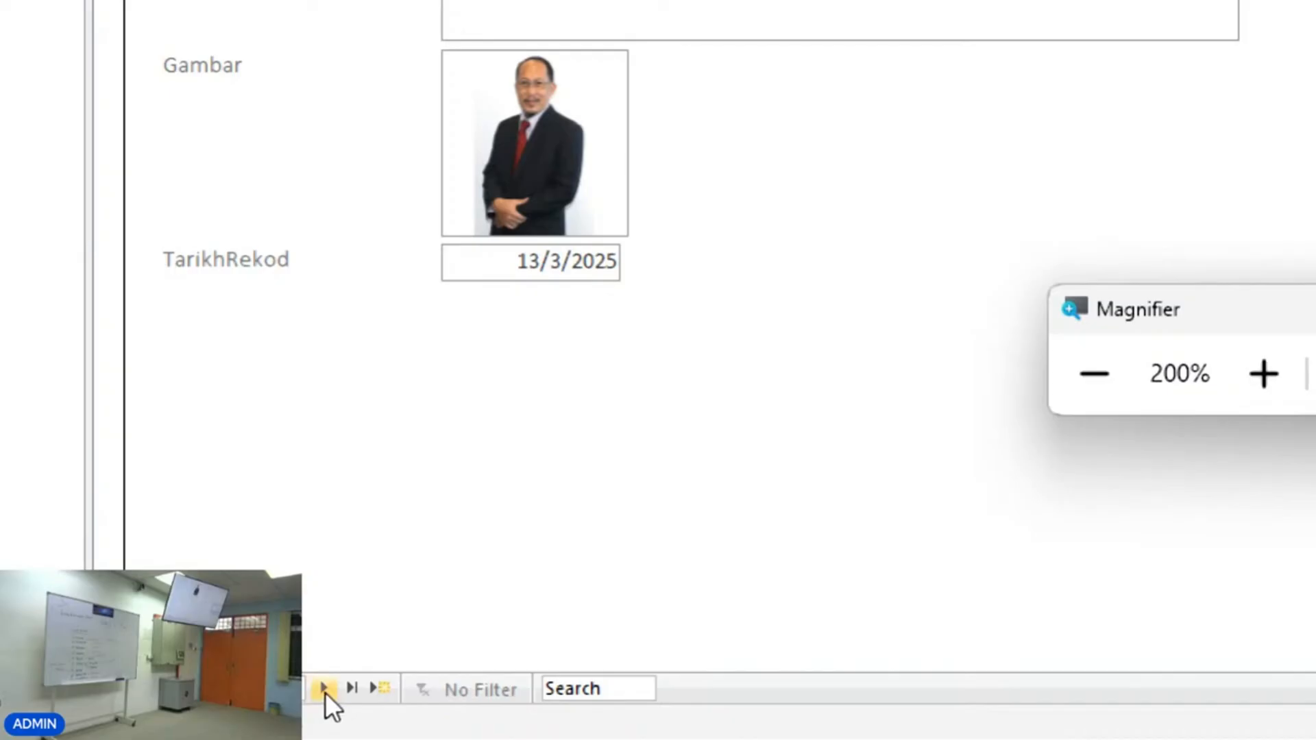
click(324, 690)
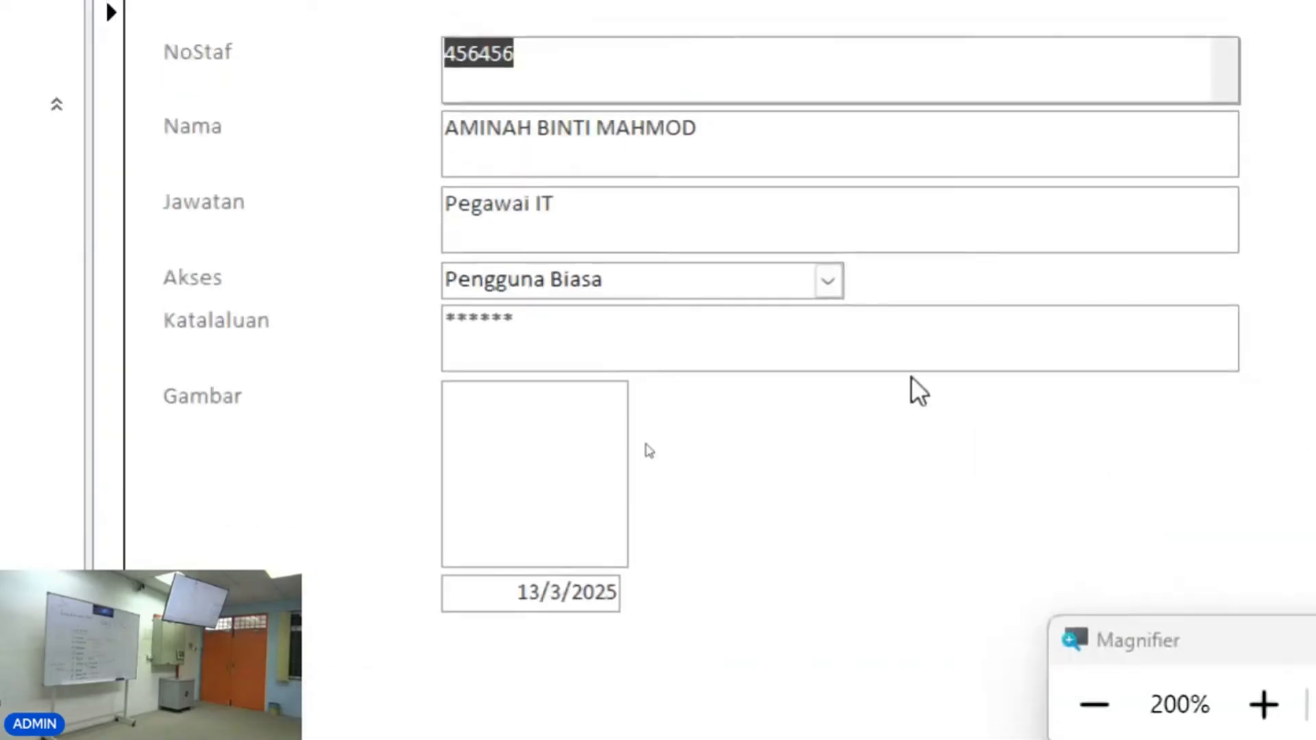
click(1097, 710)
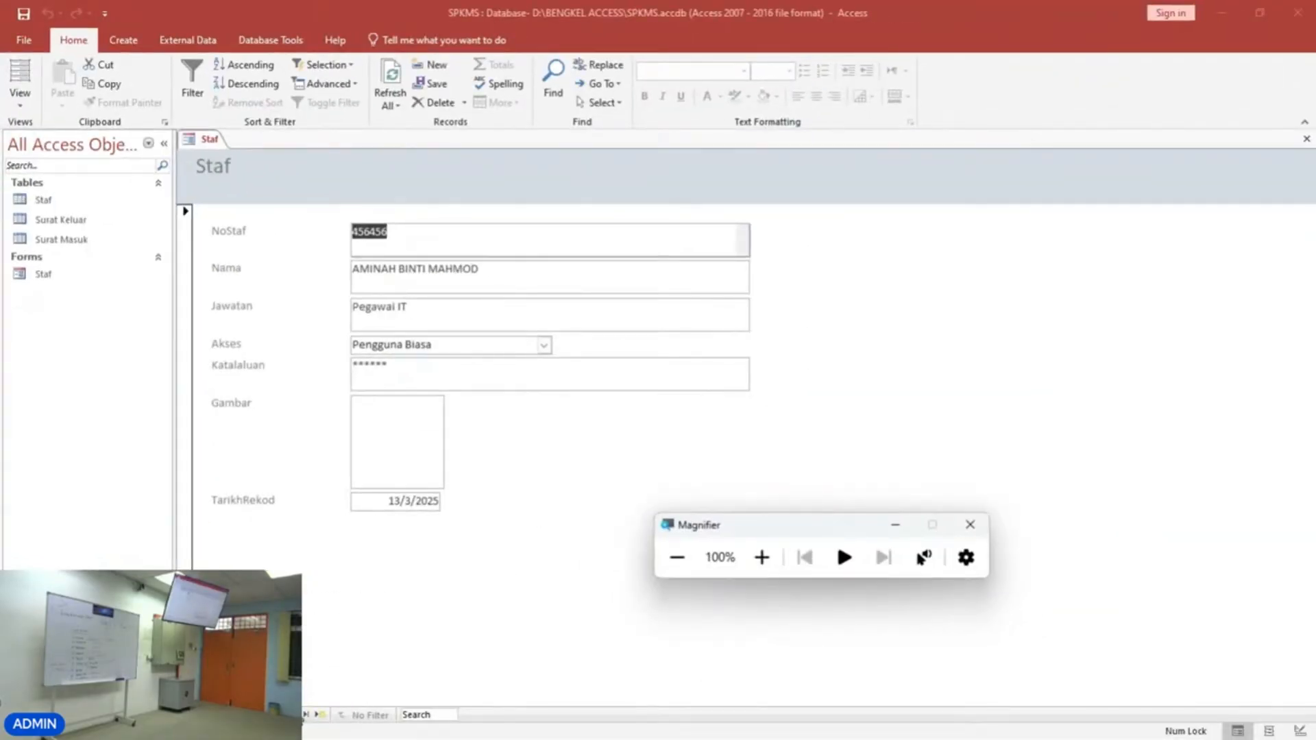
click(294, 715)
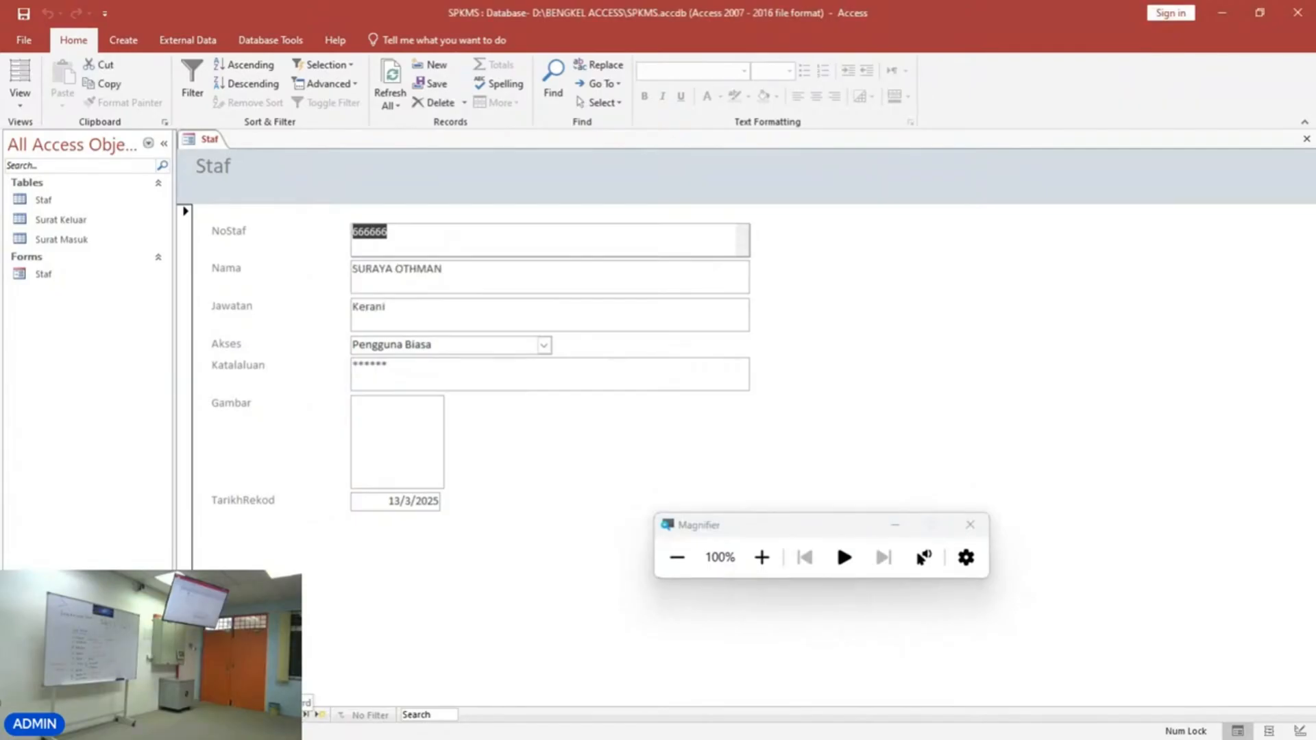
key(Page_Up)
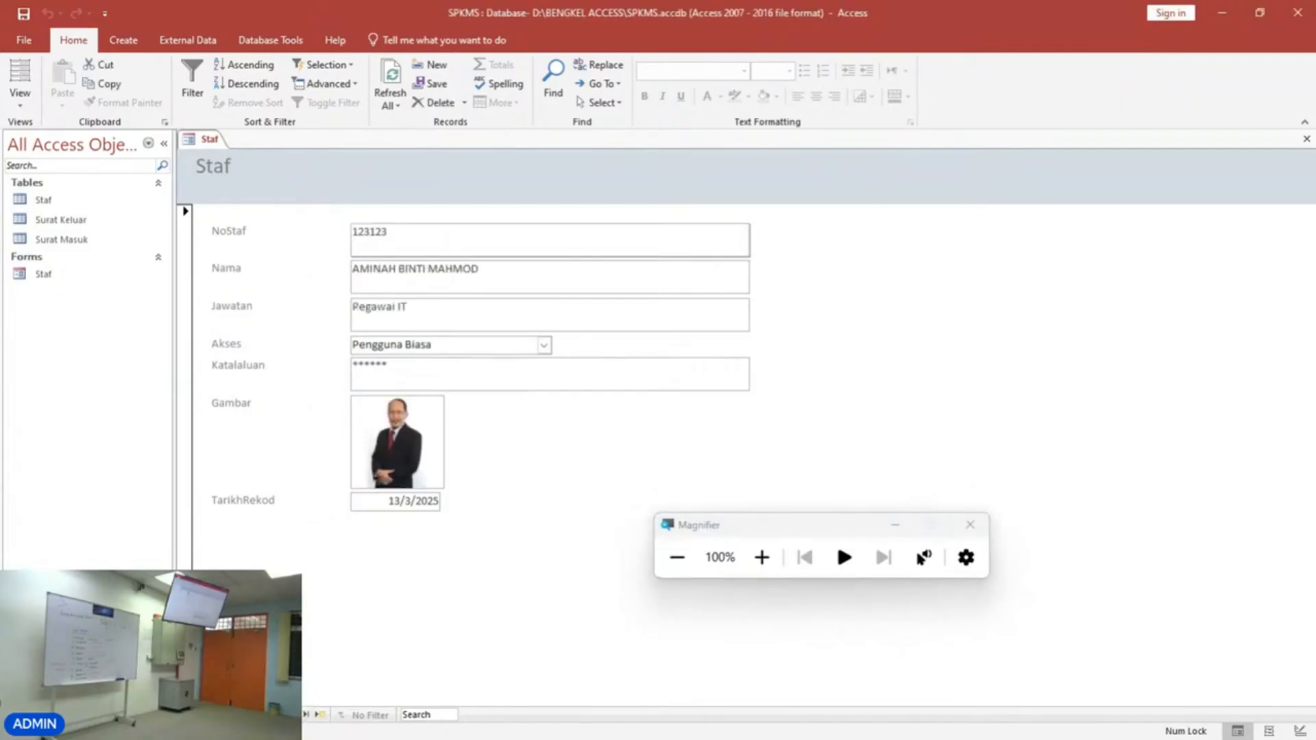
key(Page_Up)
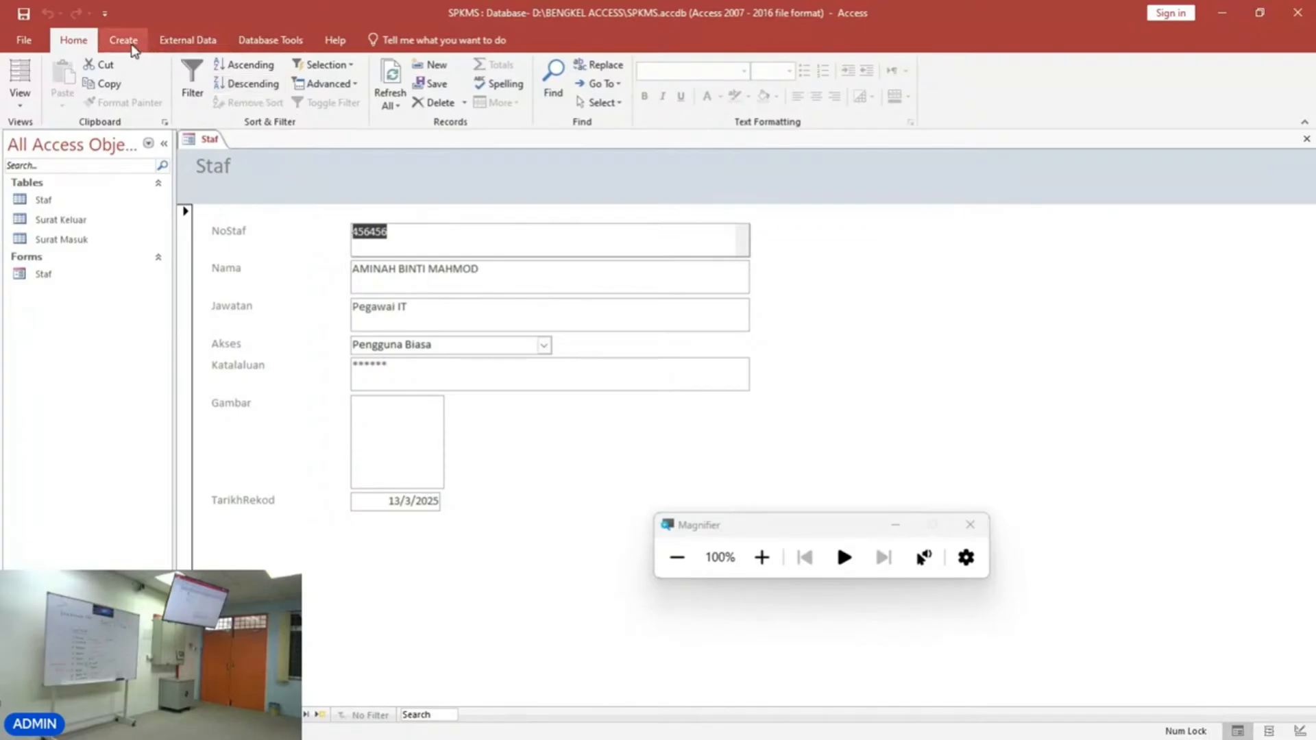
Switch the Staf form to Design View and apply the Retrospect theme.
click(22, 102)
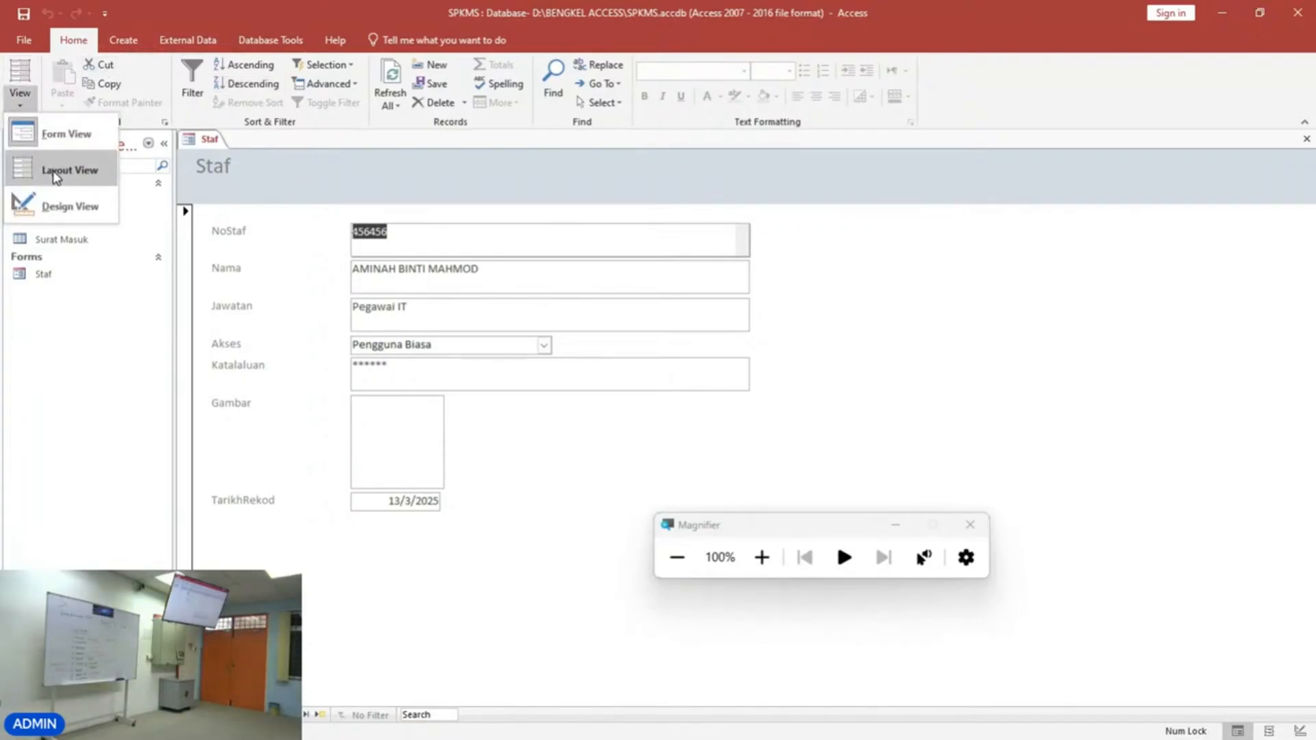
click(73, 209)
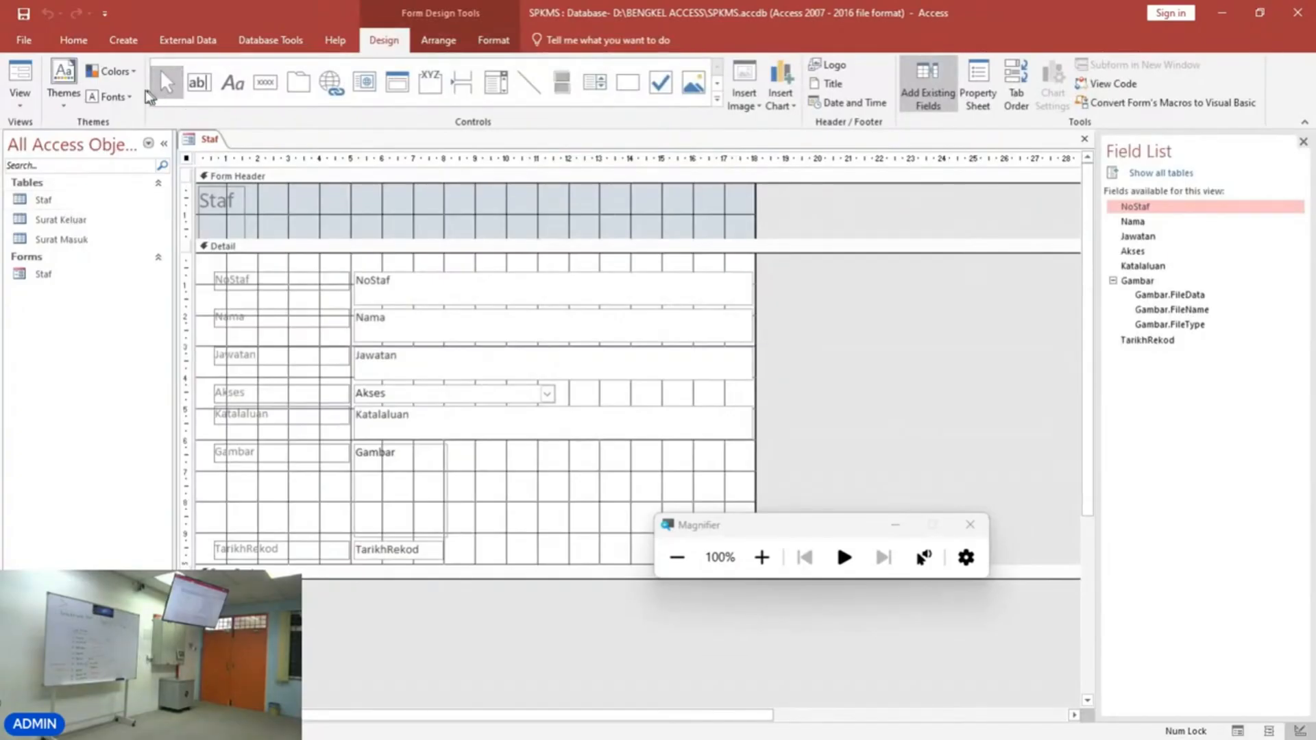
click(69, 112)
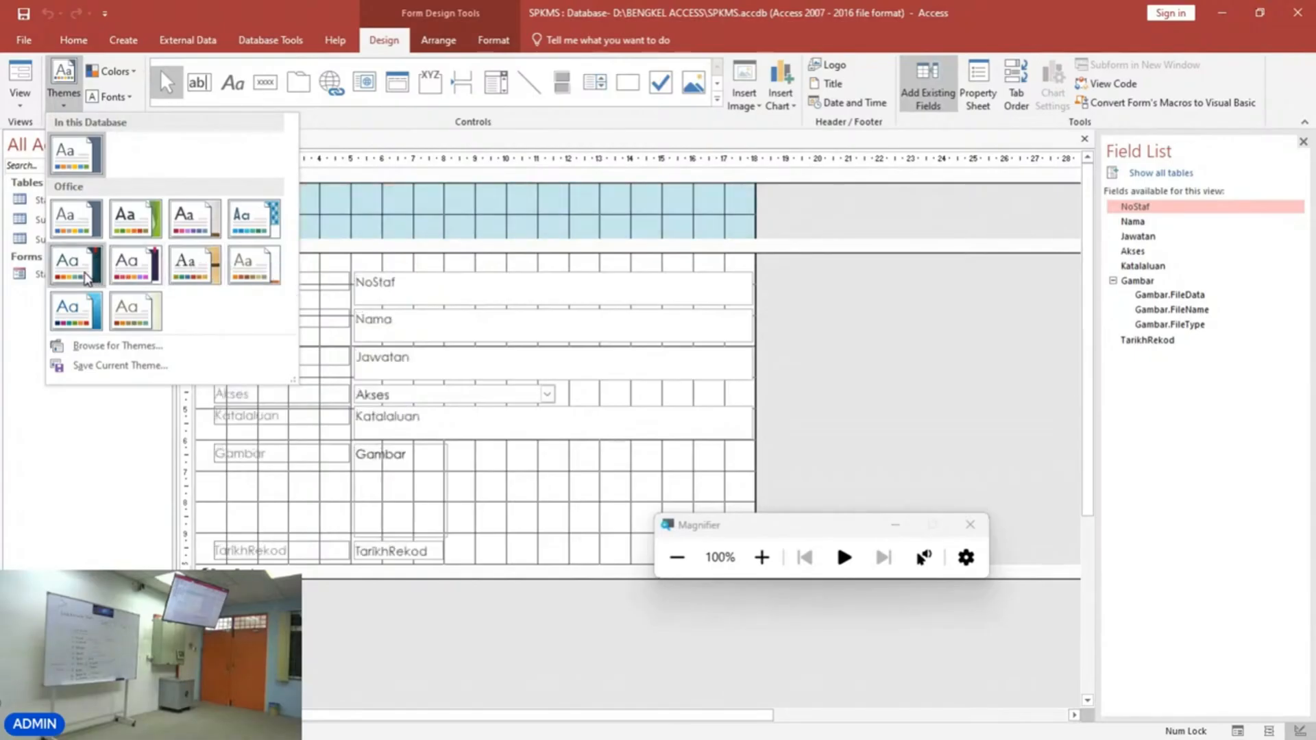
click(264, 272)
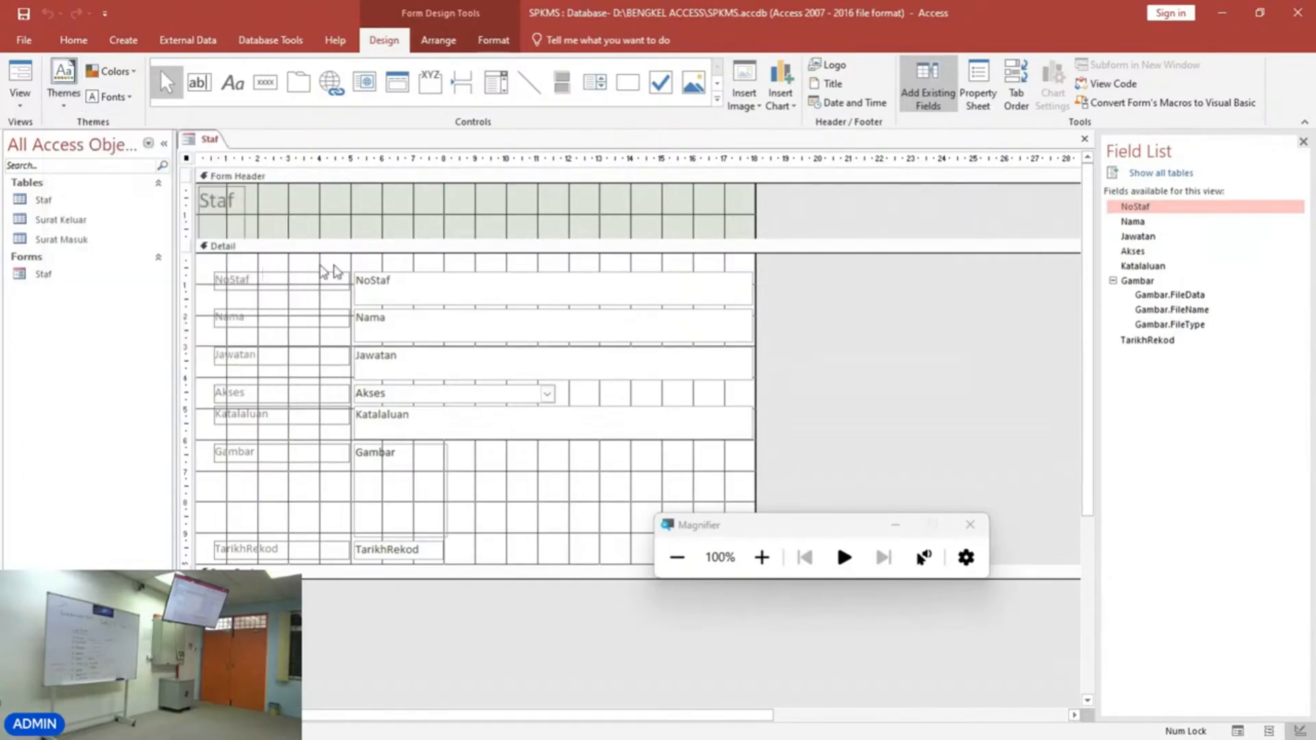
click(421, 214)
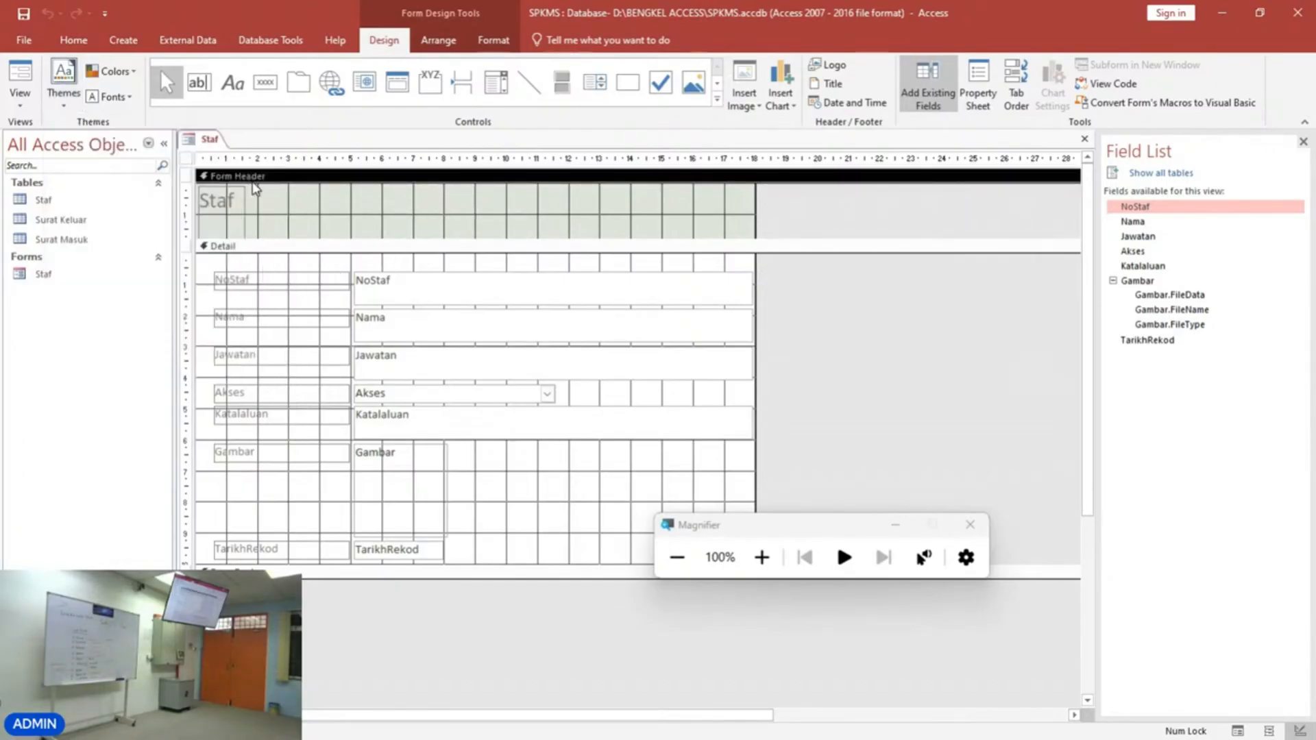
Open the Property Sheet for the form header and move it over the design area.
click(761, 556)
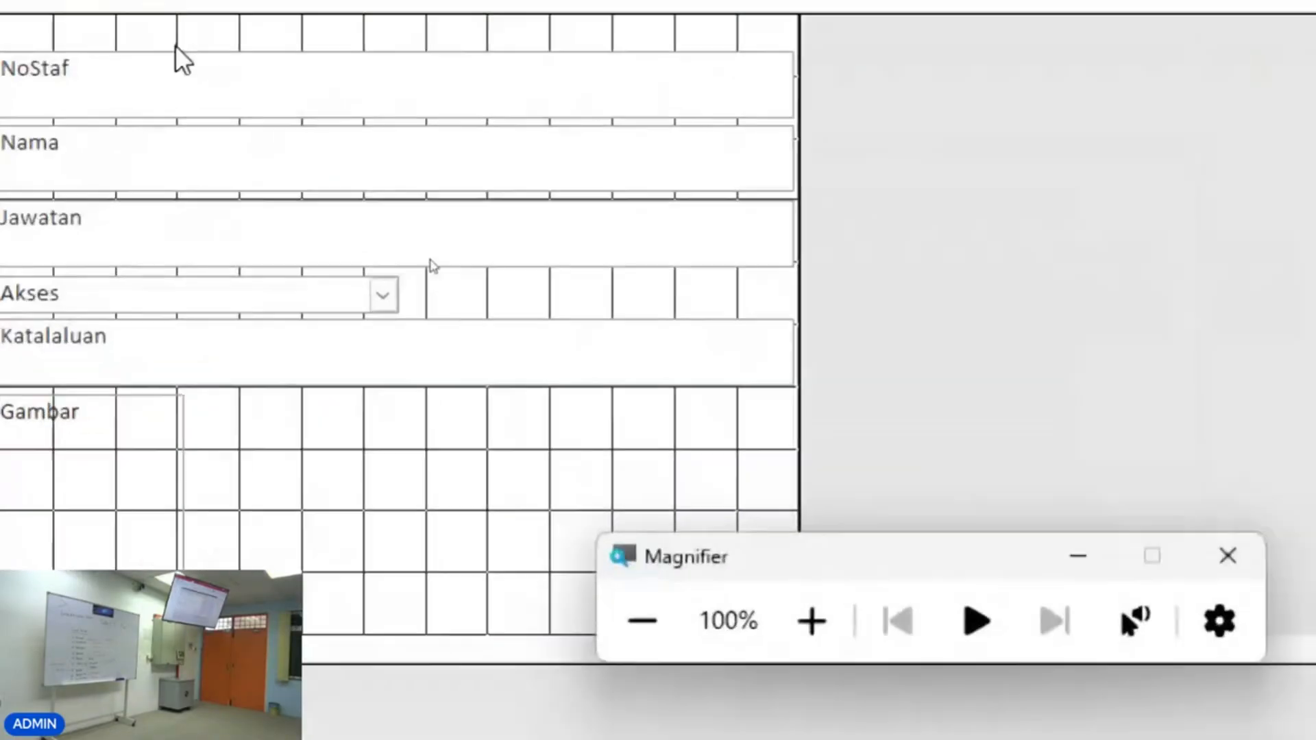
click(278, 125)
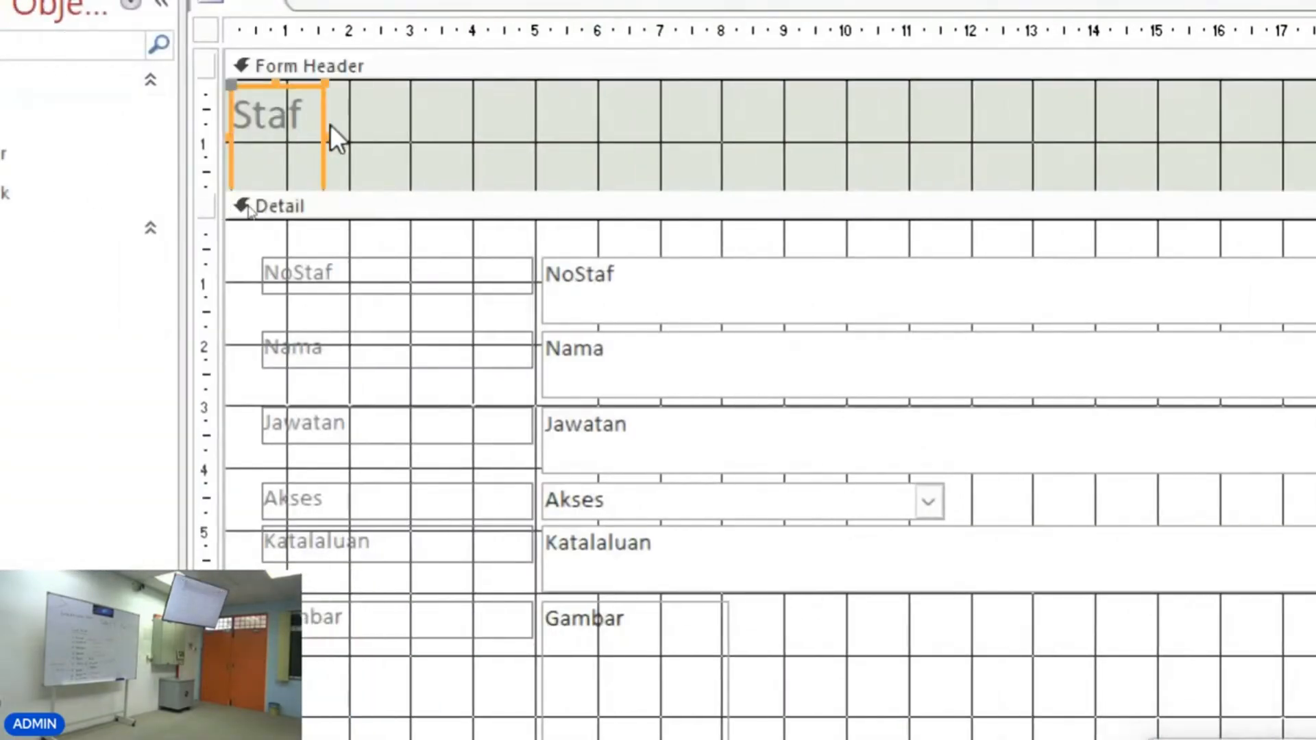
click(612, 141)
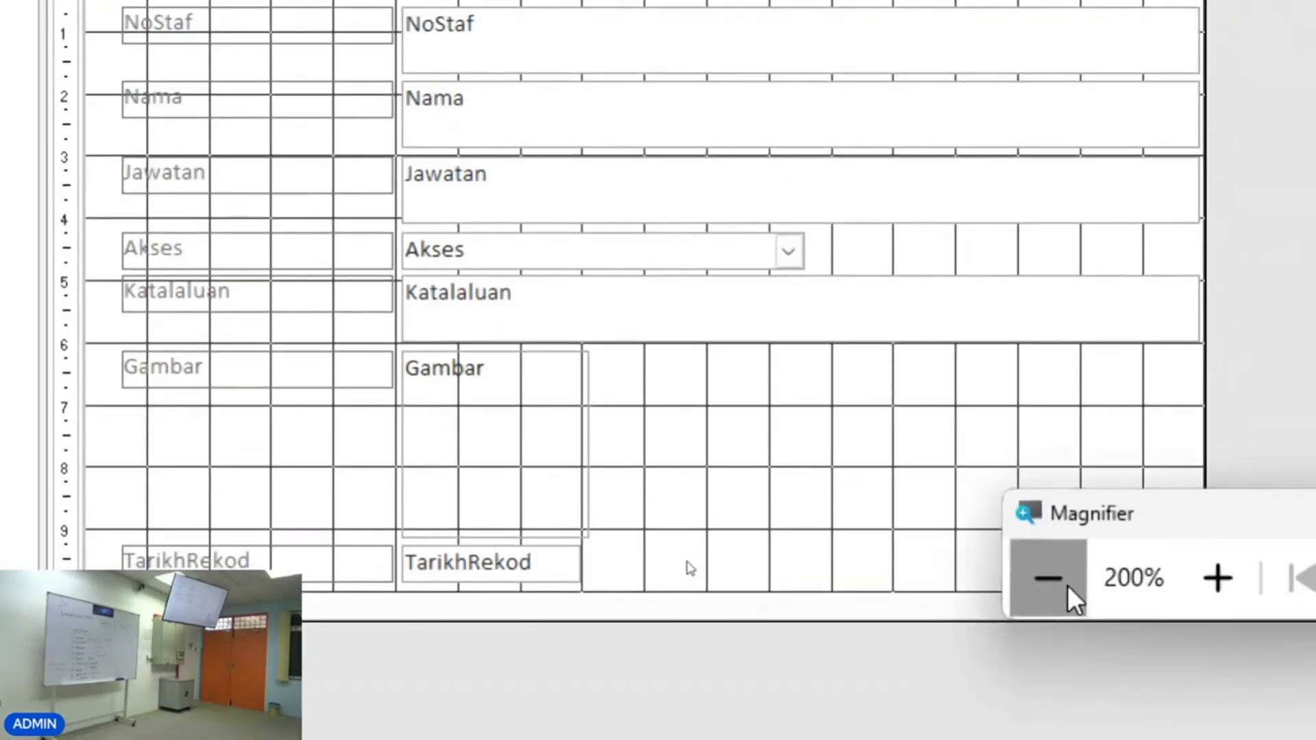
click(1064, 702)
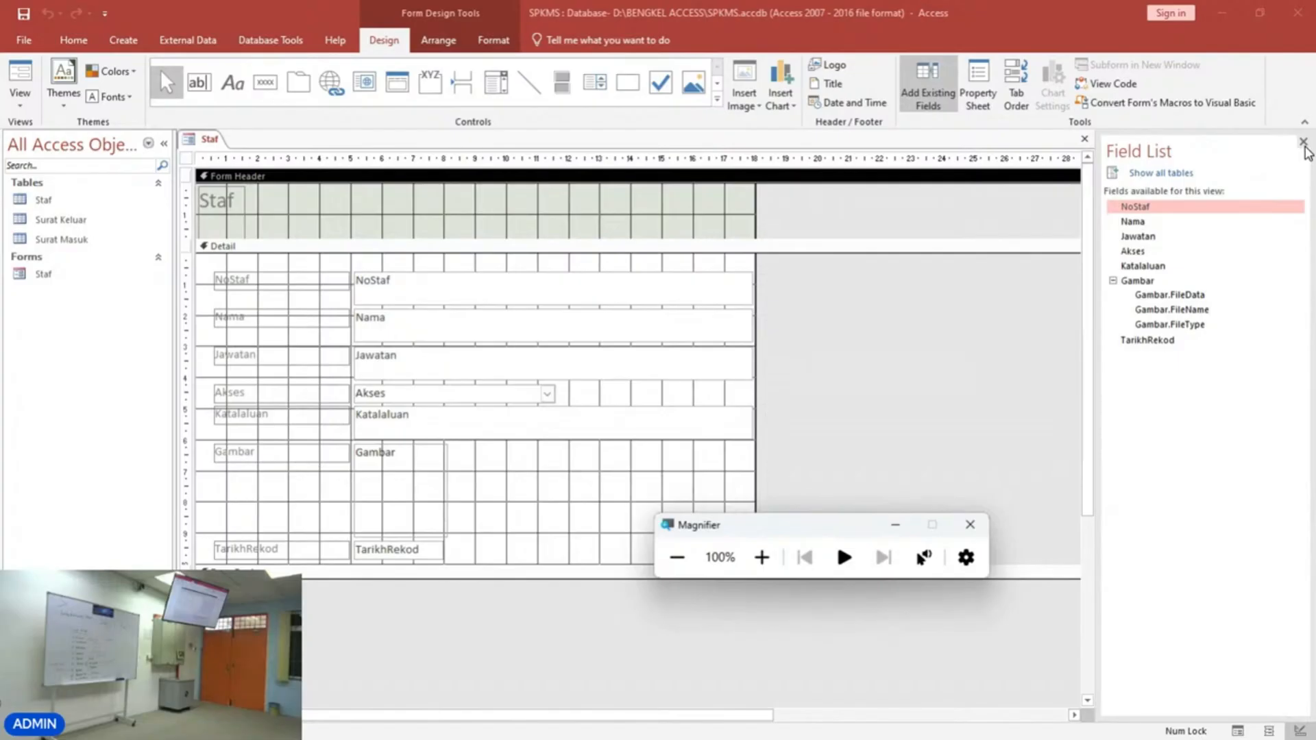
click(370, 211)
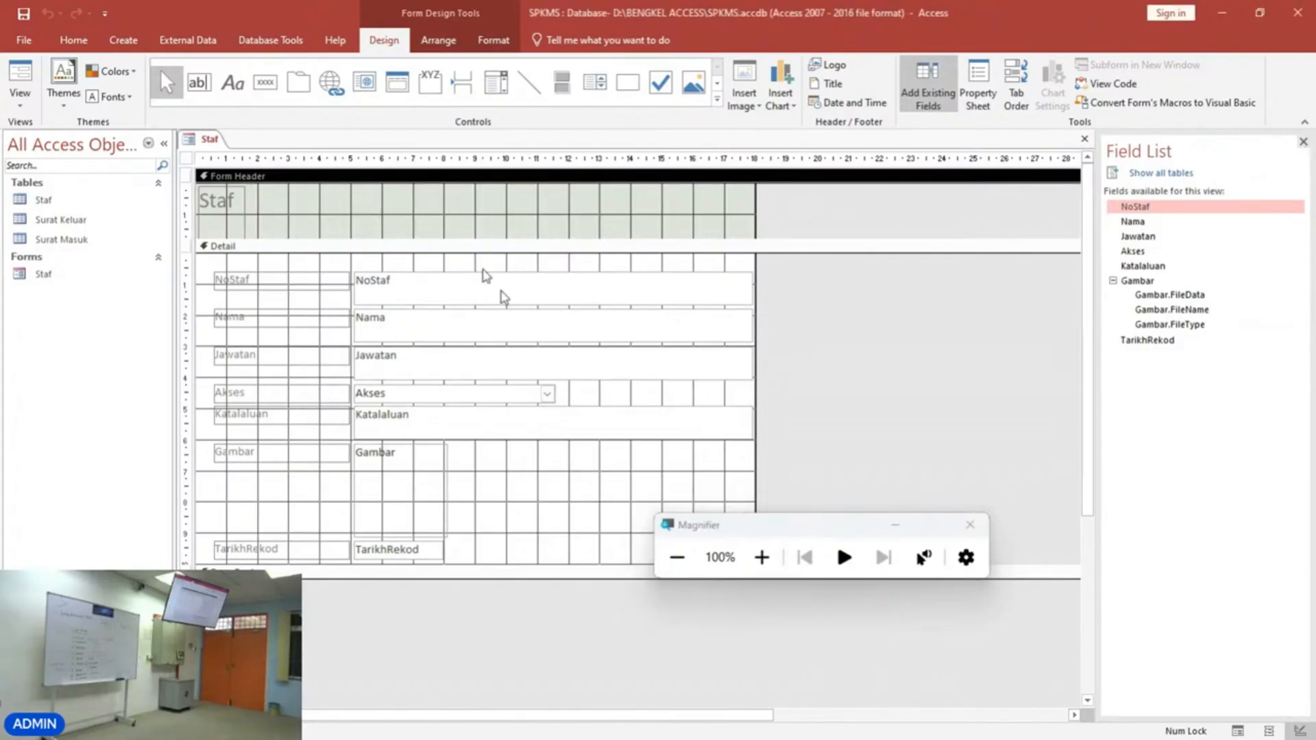
click(762, 557)
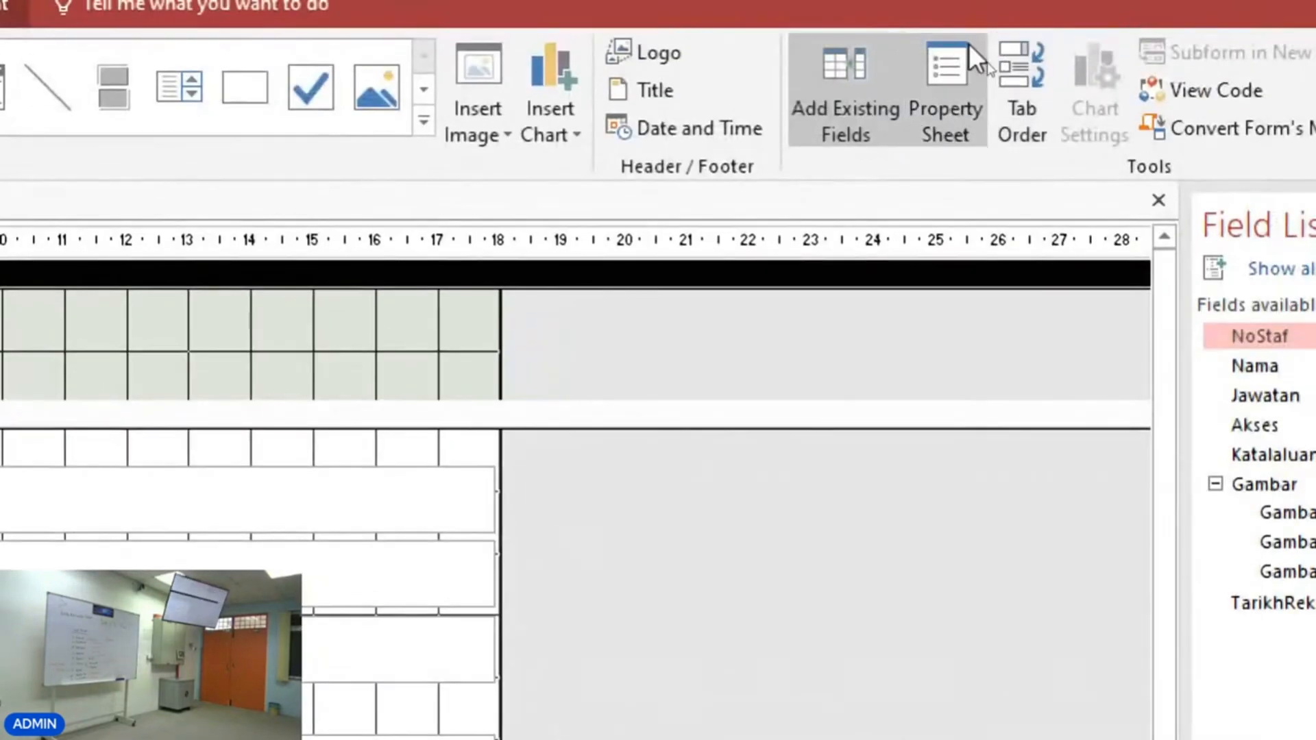
click(947, 62)
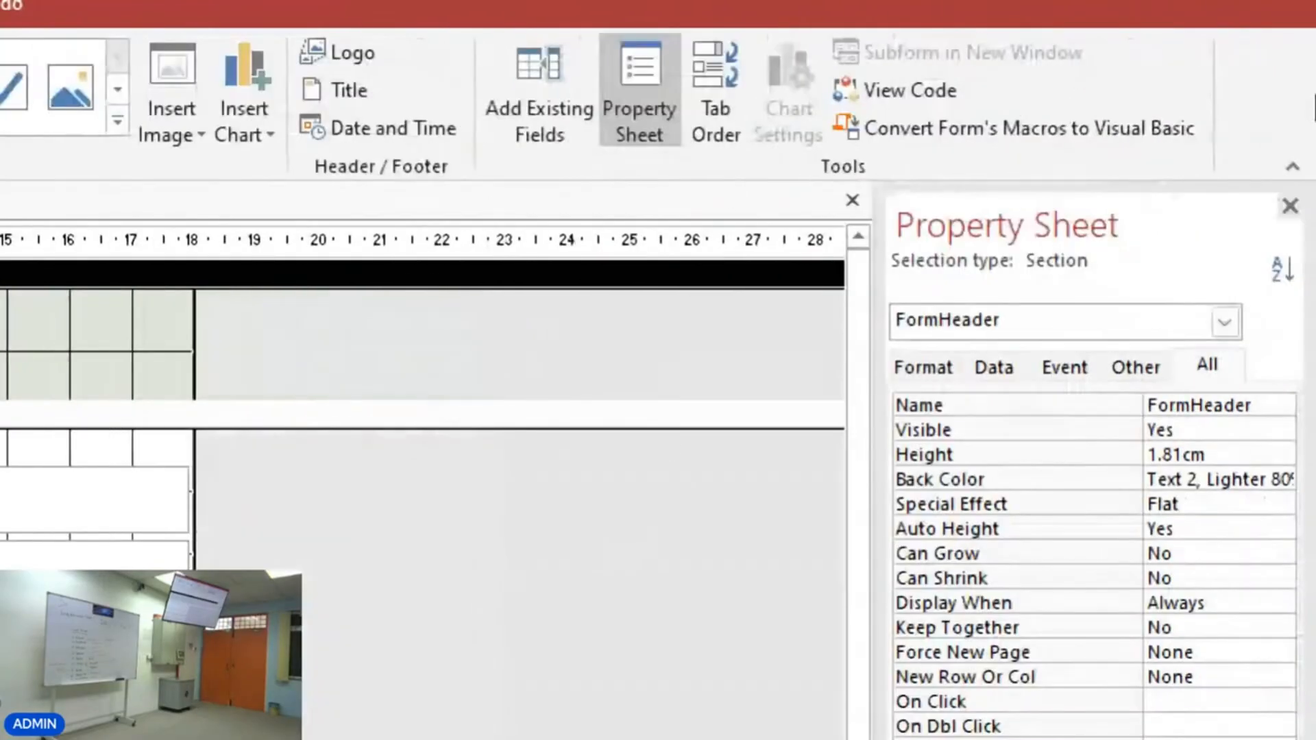
drag(1042, 200, 191, 303)
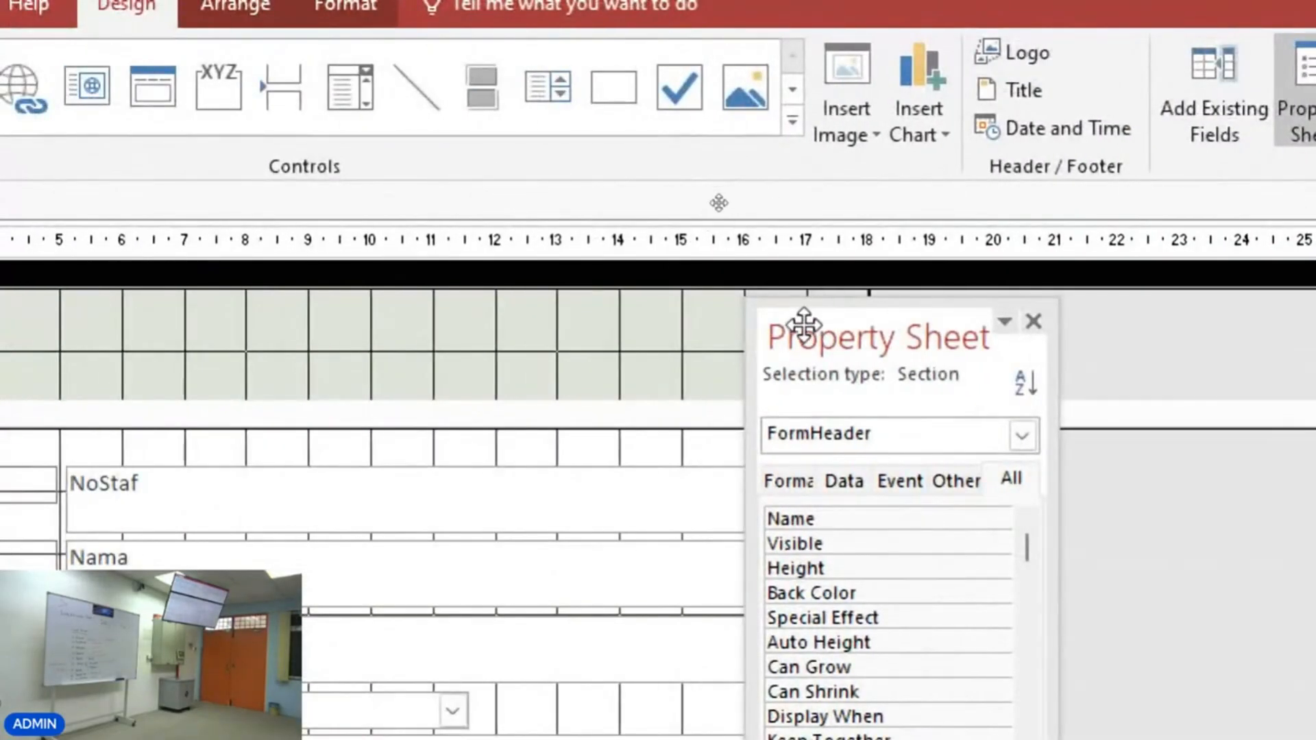
drag(744, 344, 519, 371)
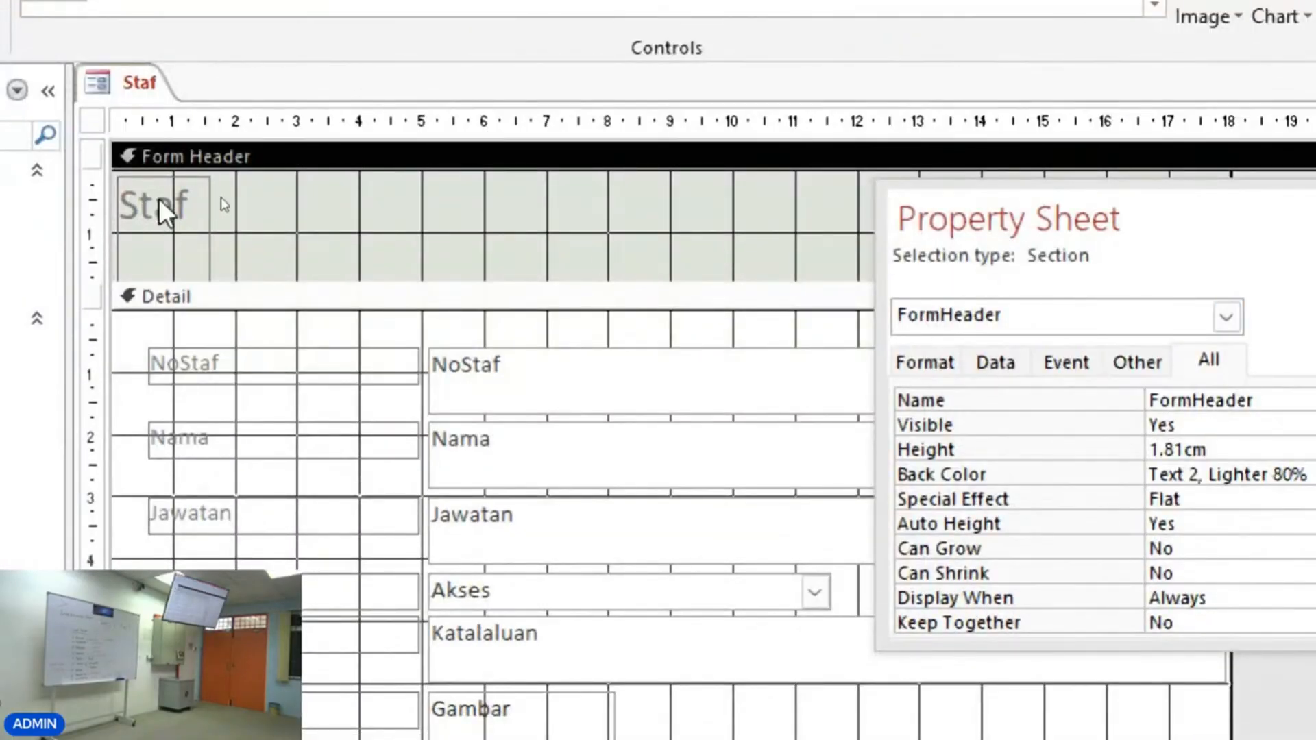
Change the caption of the NoStaf label to No Staf.
click(170, 201)
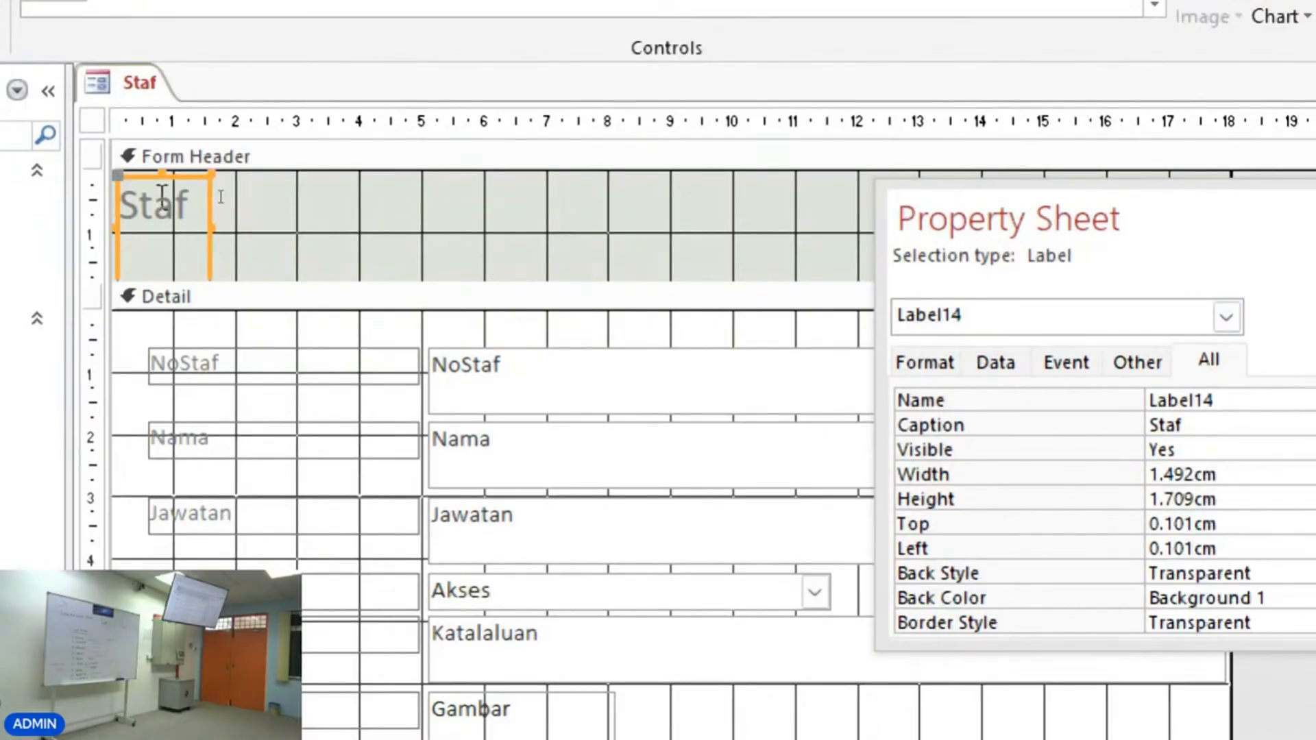
click(261, 364)
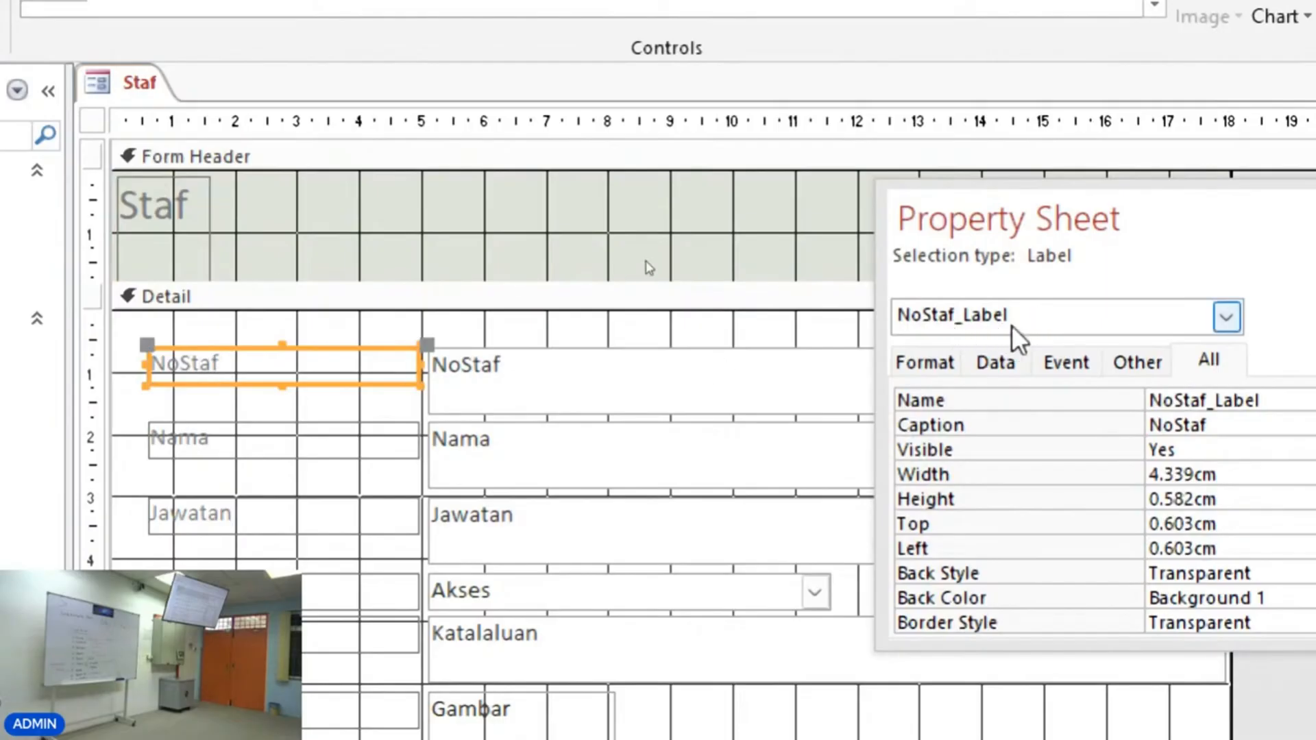
click(605, 373)
click(604, 373)
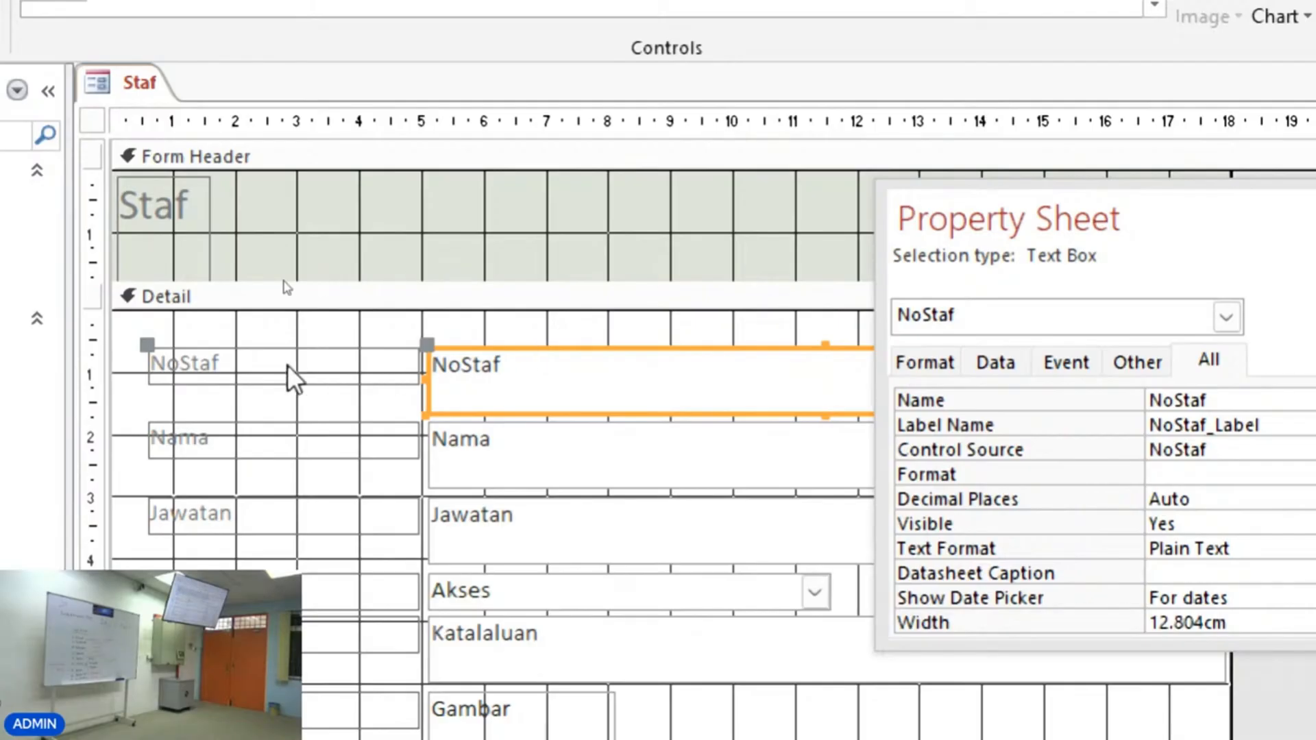
click(244, 366)
click(206, 365)
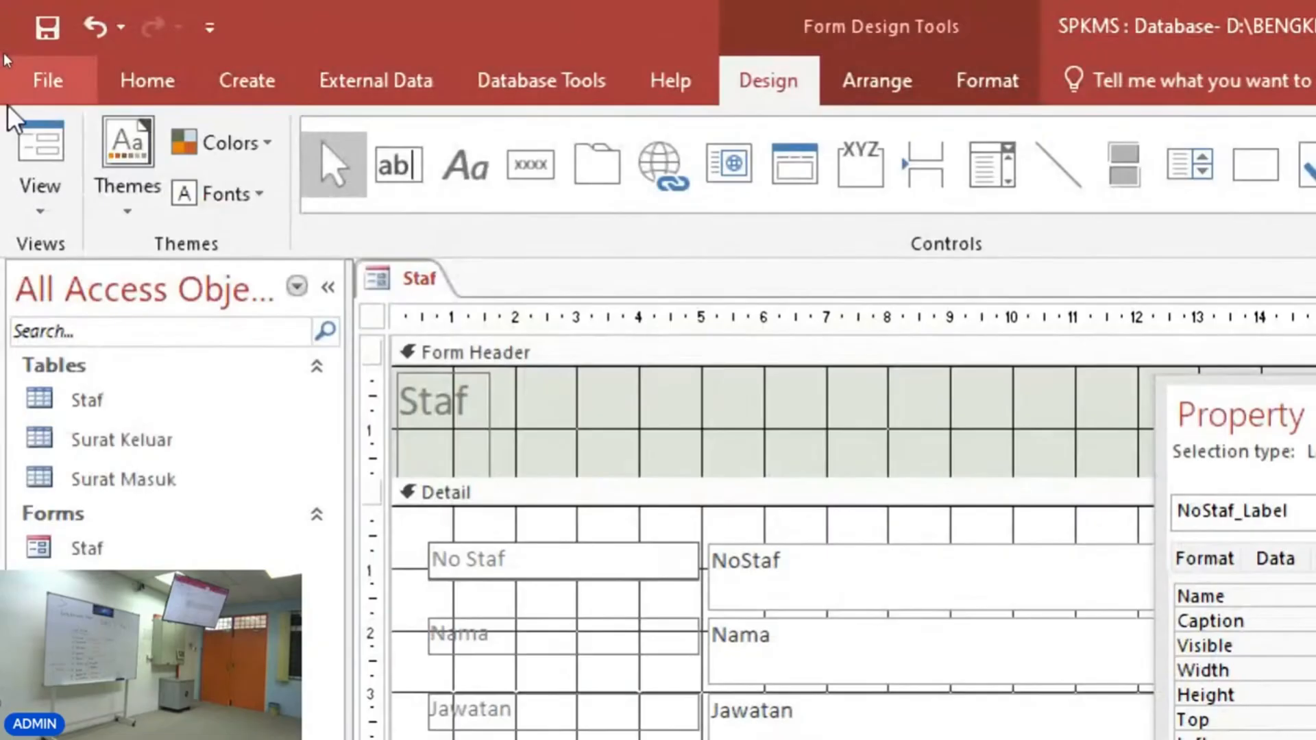
Preview the relabelled form in Form View and return to Design View.
click(28, 134)
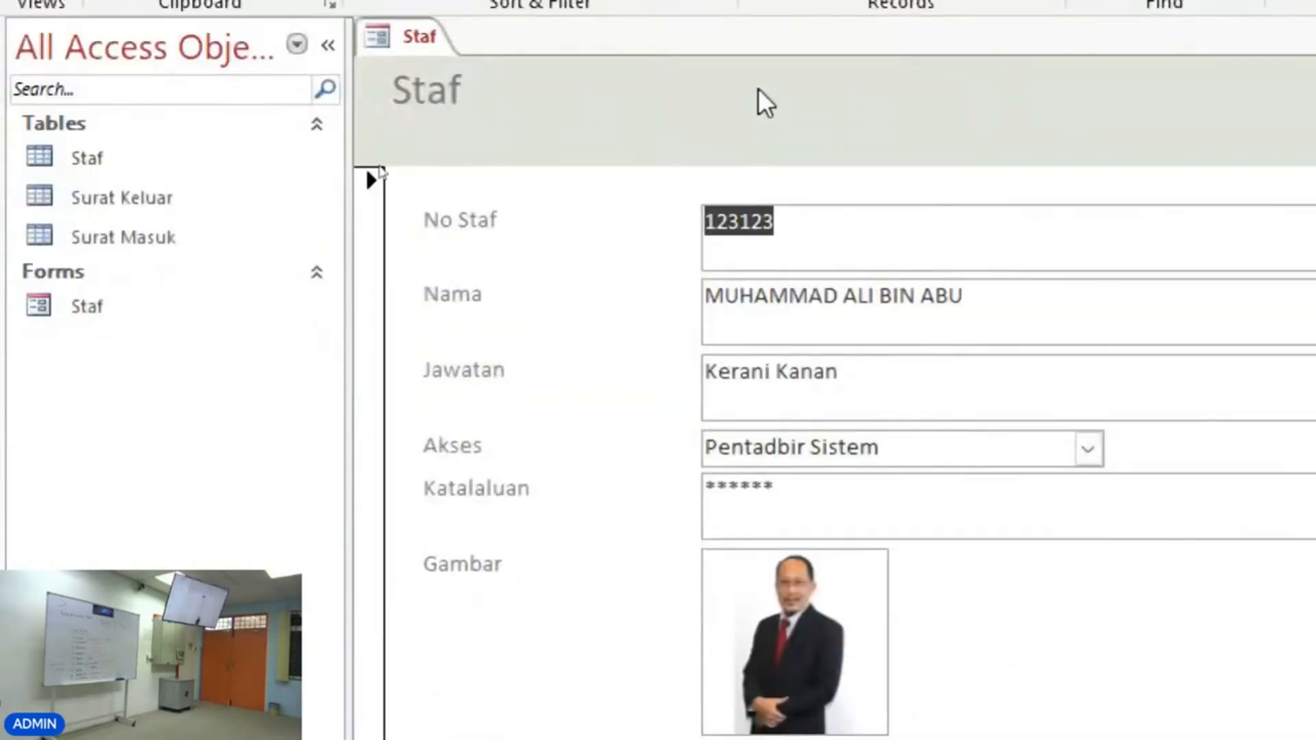
right_click(758, 89)
click(837, 179)
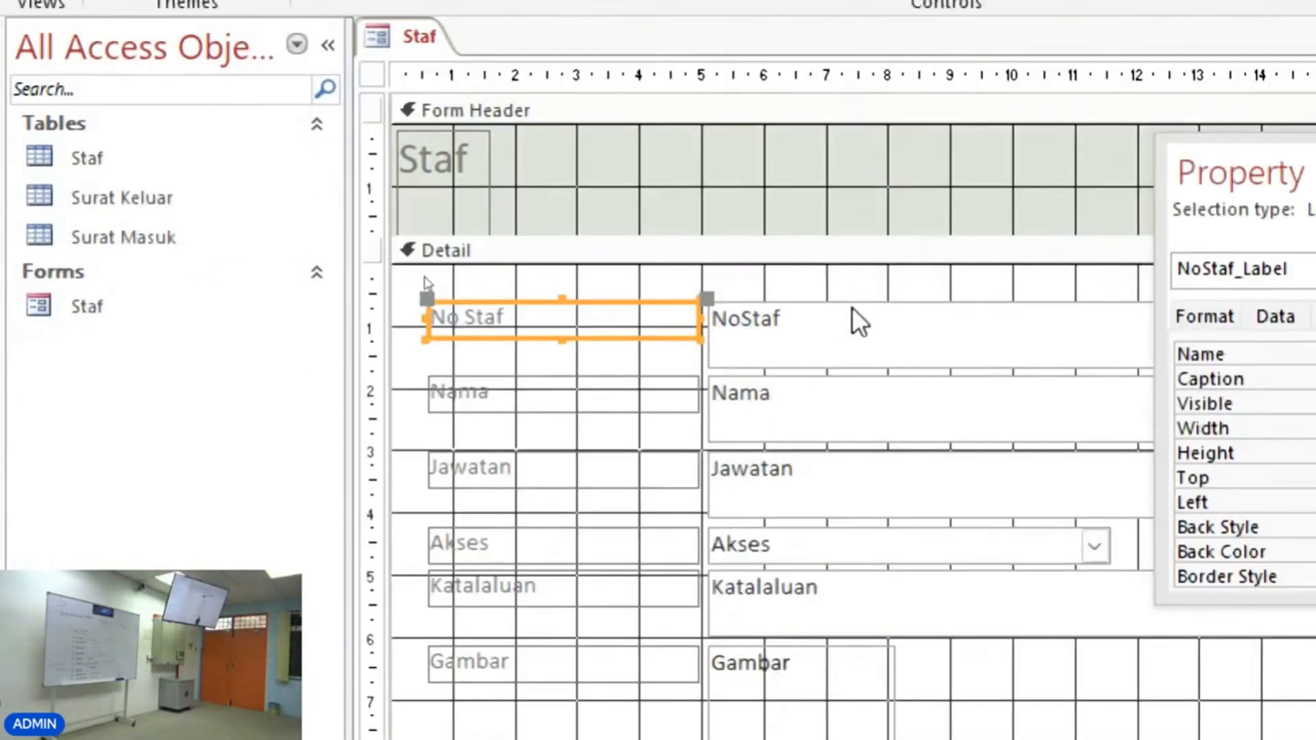
Edit the NoStaf text box so it reads No Staf.
click(759, 333)
click(742, 318)
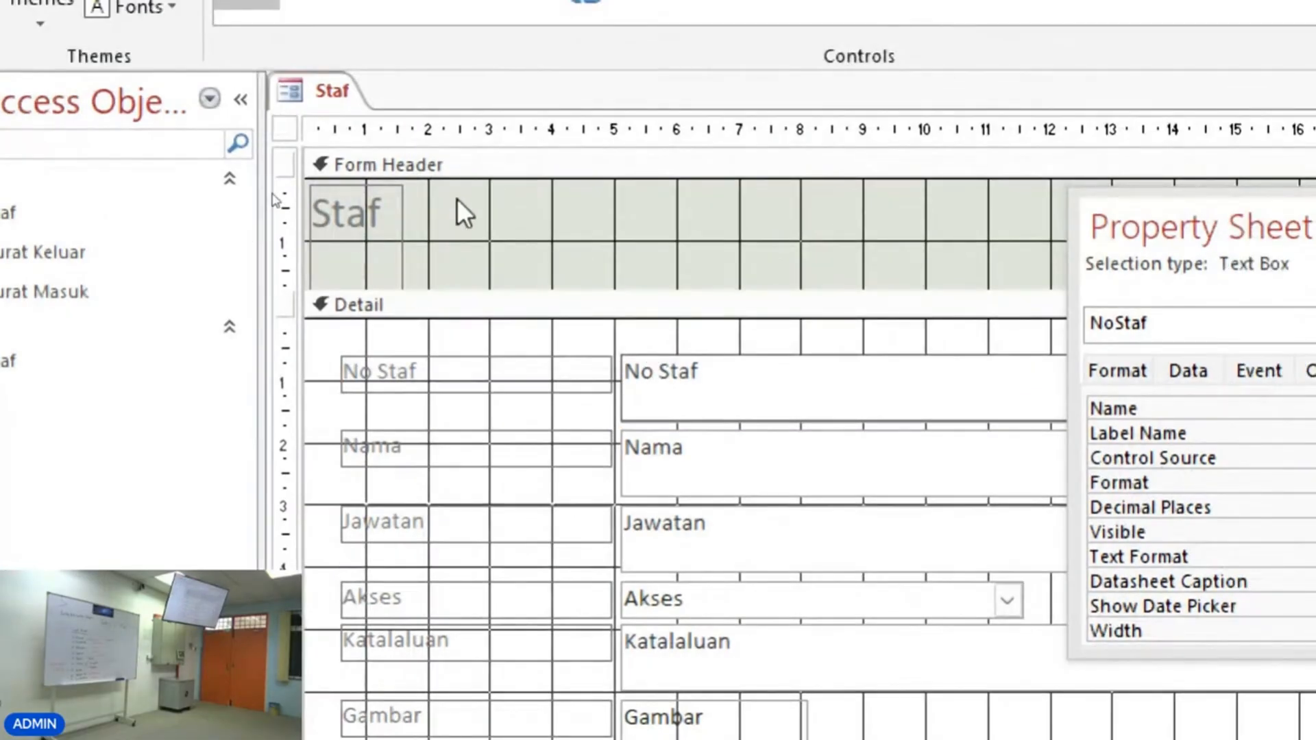
click(544, 144)
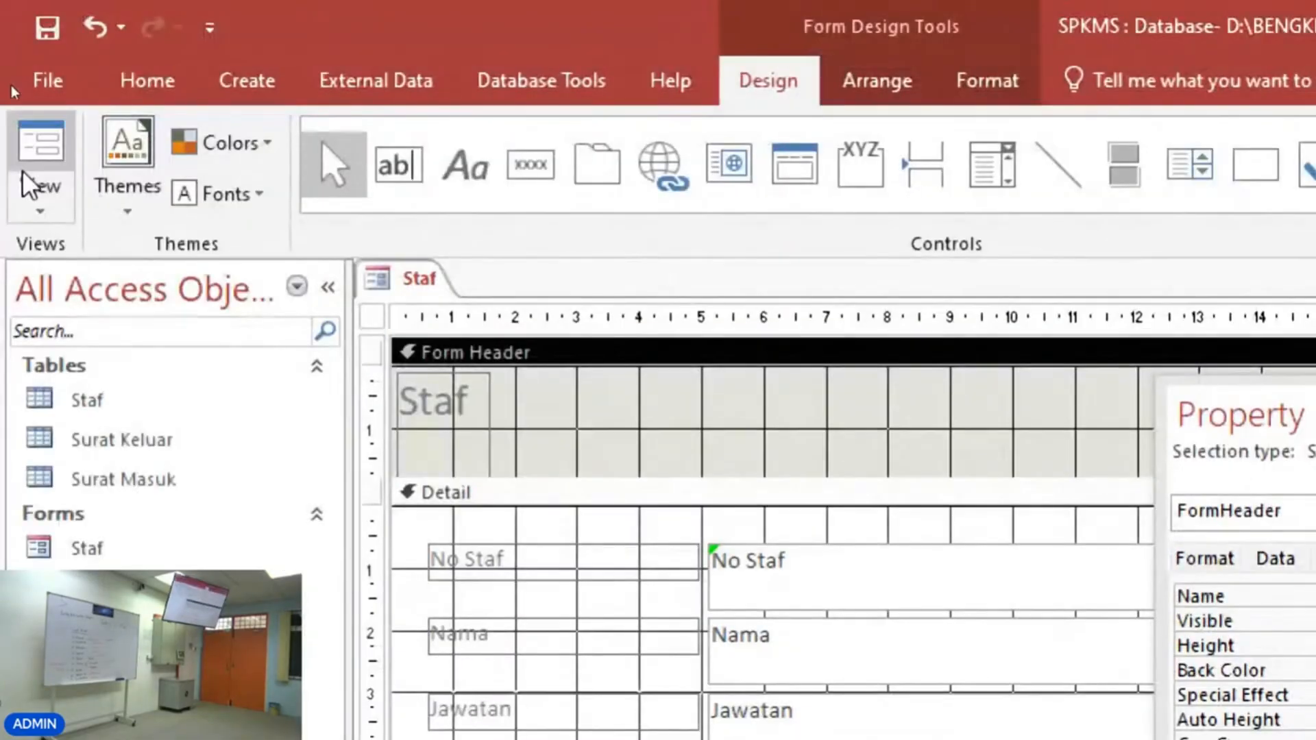
Preview the form in Form View, return to Design View and select the No Staf text box.
click(10, 2)
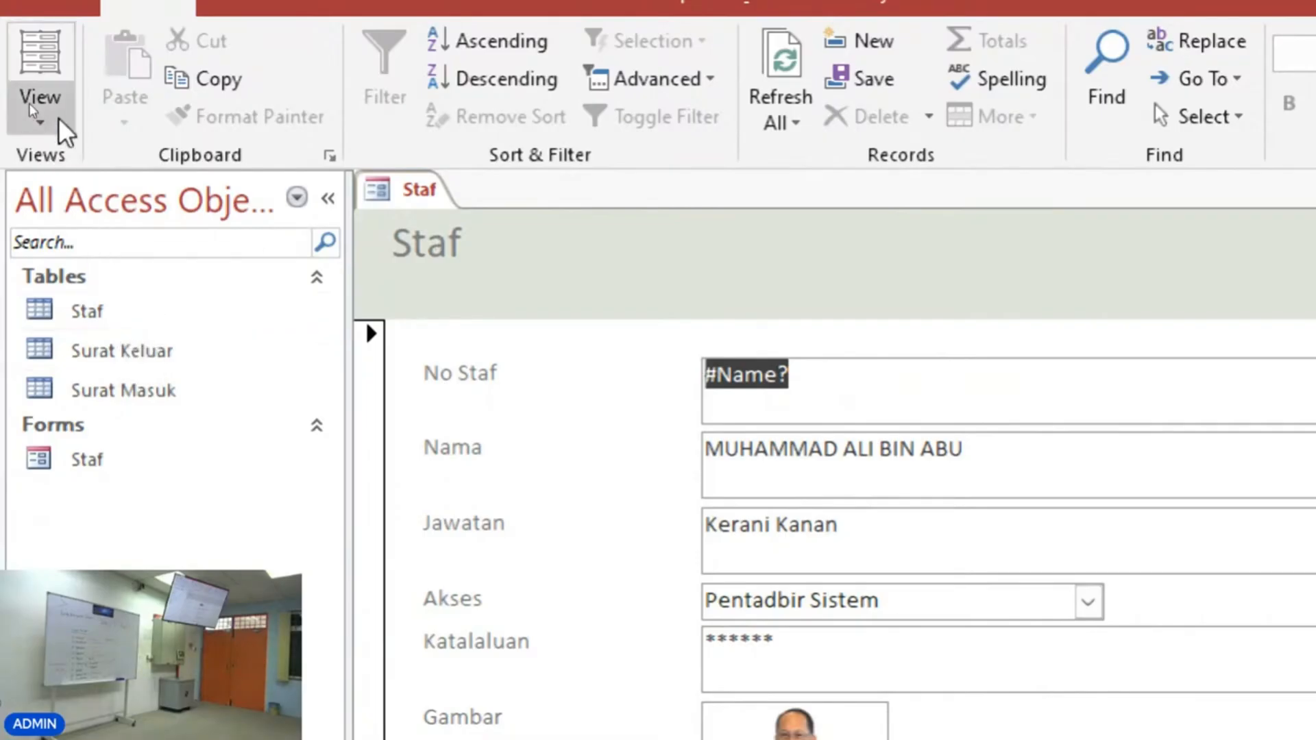
click(41, 116)
click(75, 316)
click(751, 494)
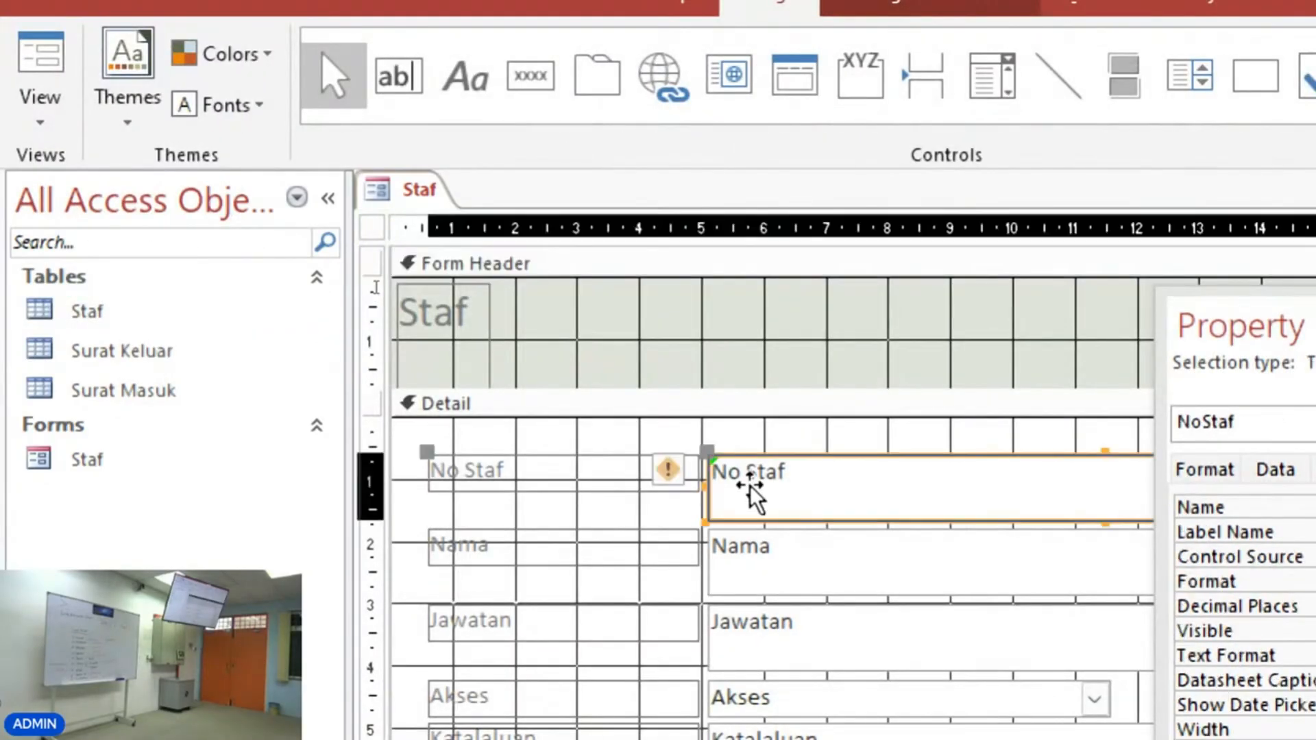
Restore the NoStaf text box's text to NoStaf, check the NoStaf label's properties and close the property sheet.
click(754, 475)
key(BackSpace)
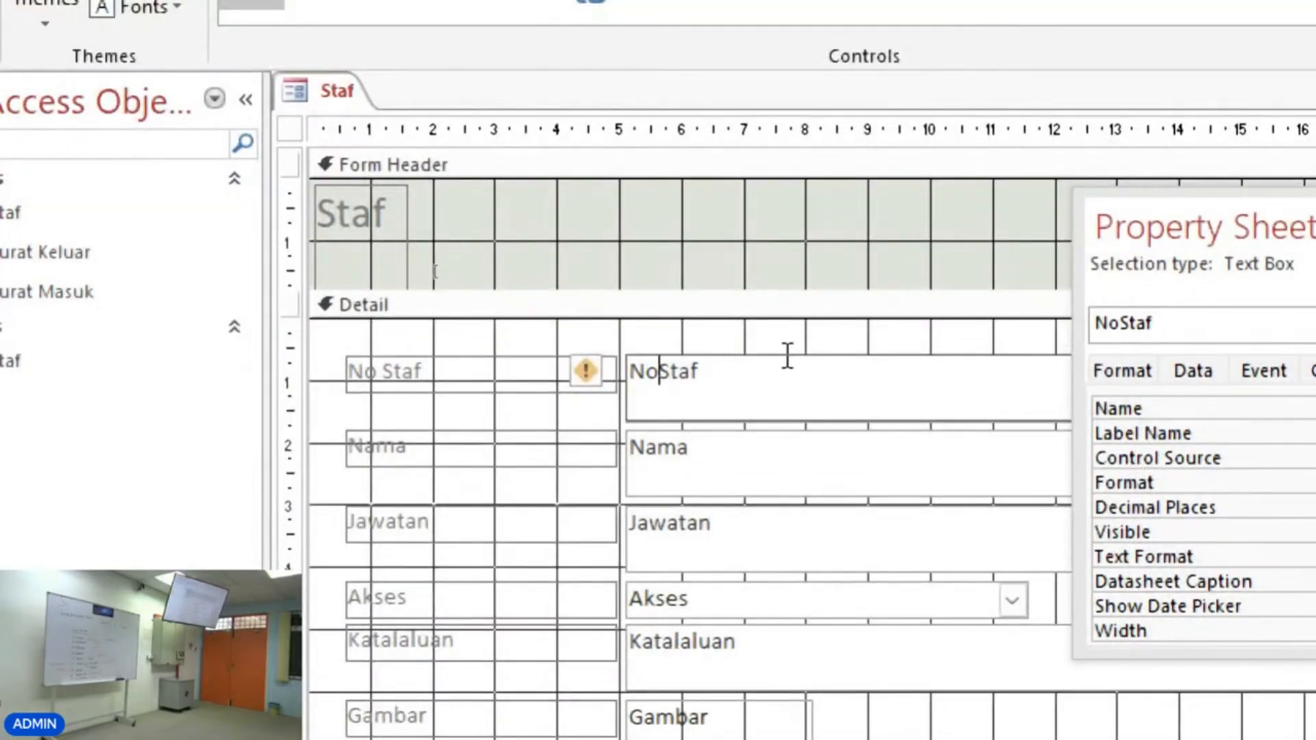
click(720, 445)
click(473, 374)
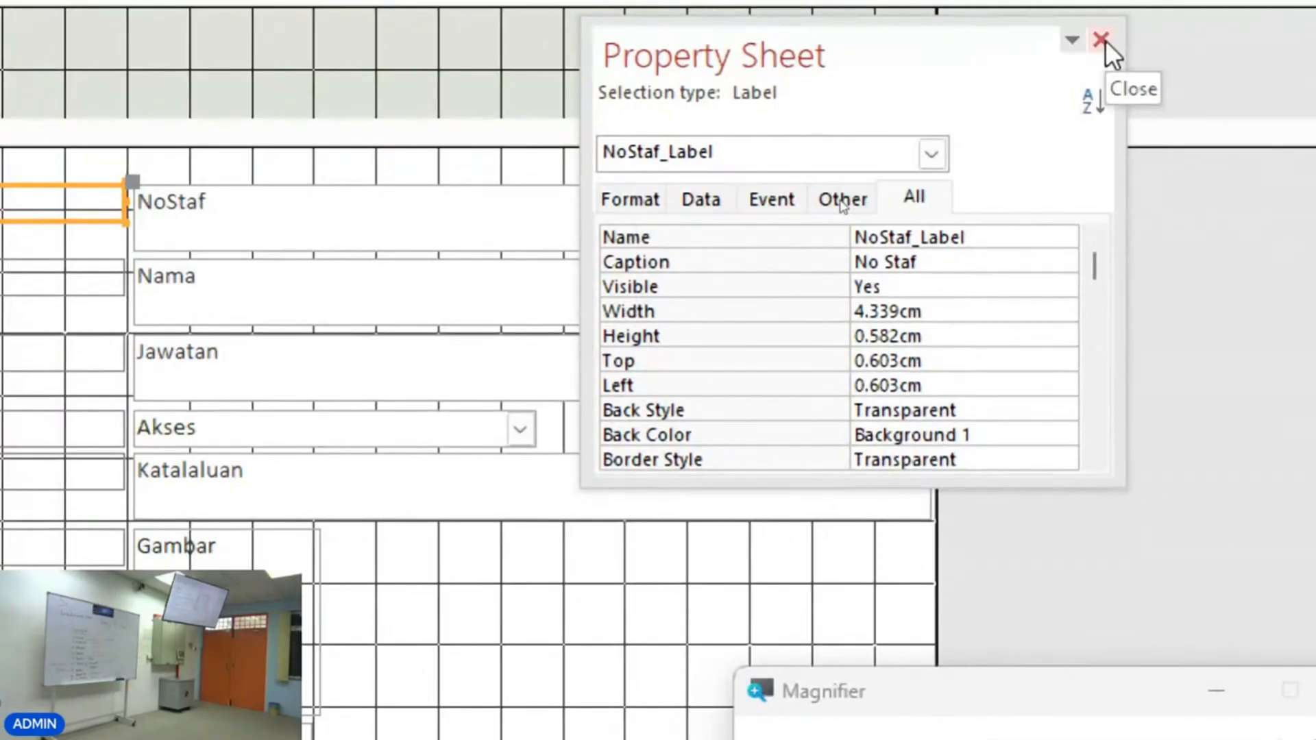
click(1102, 40)
Shrink the NoStaf text box to a single-line height and about half its width.
click(480, 216)
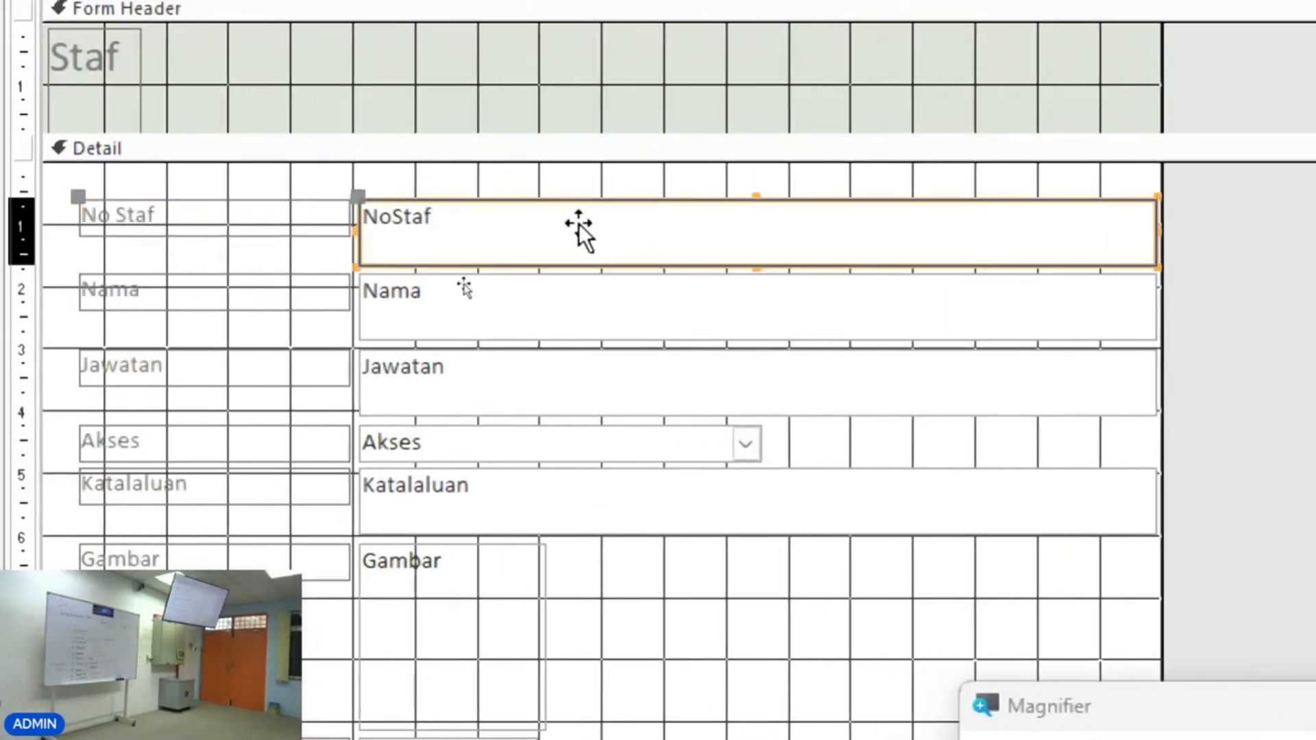
drag(758, 269, 758, 233)
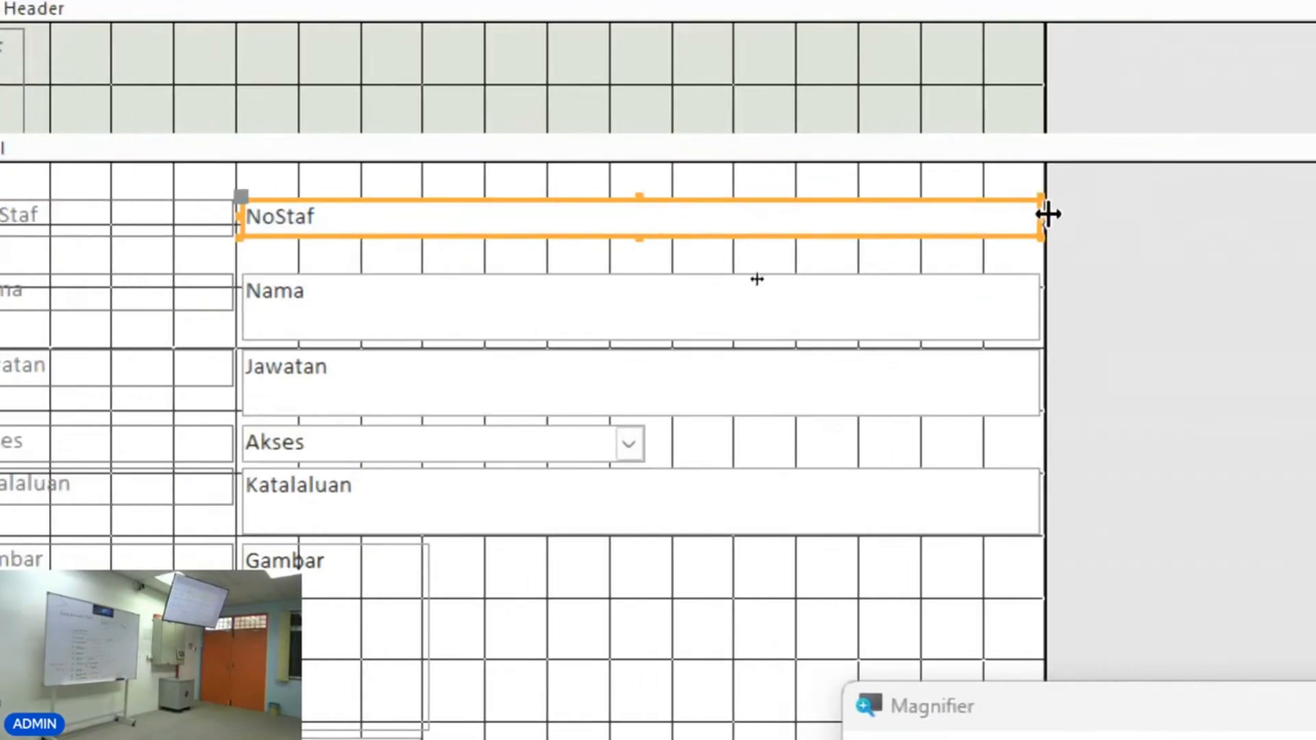
drag(1160, 214, 1020, 214)
drag(904, 215, 634, 214)
Move the Nama text box up, resize it to one line and match its width to the NoStaf box.
drag(422, 313, 425, 282)
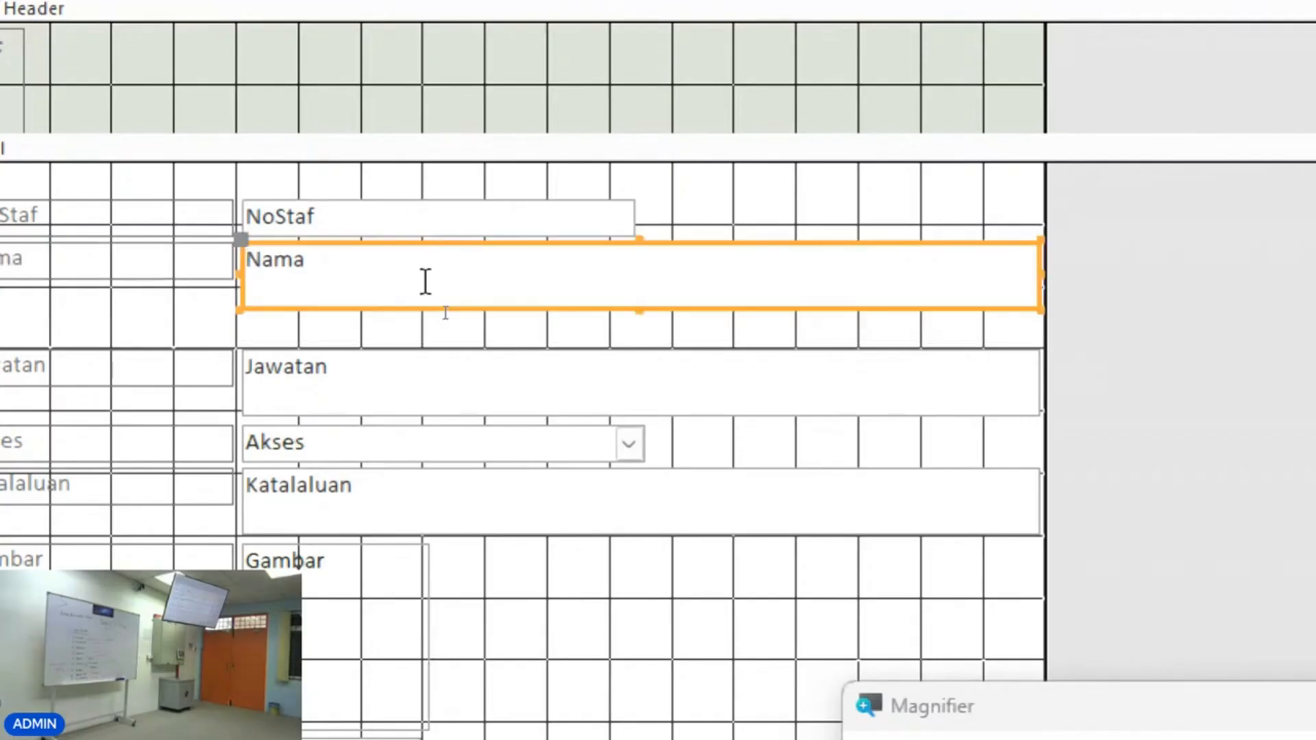
drag(641, 308, 635, 281)
drag(1042, 261, 637, 231)
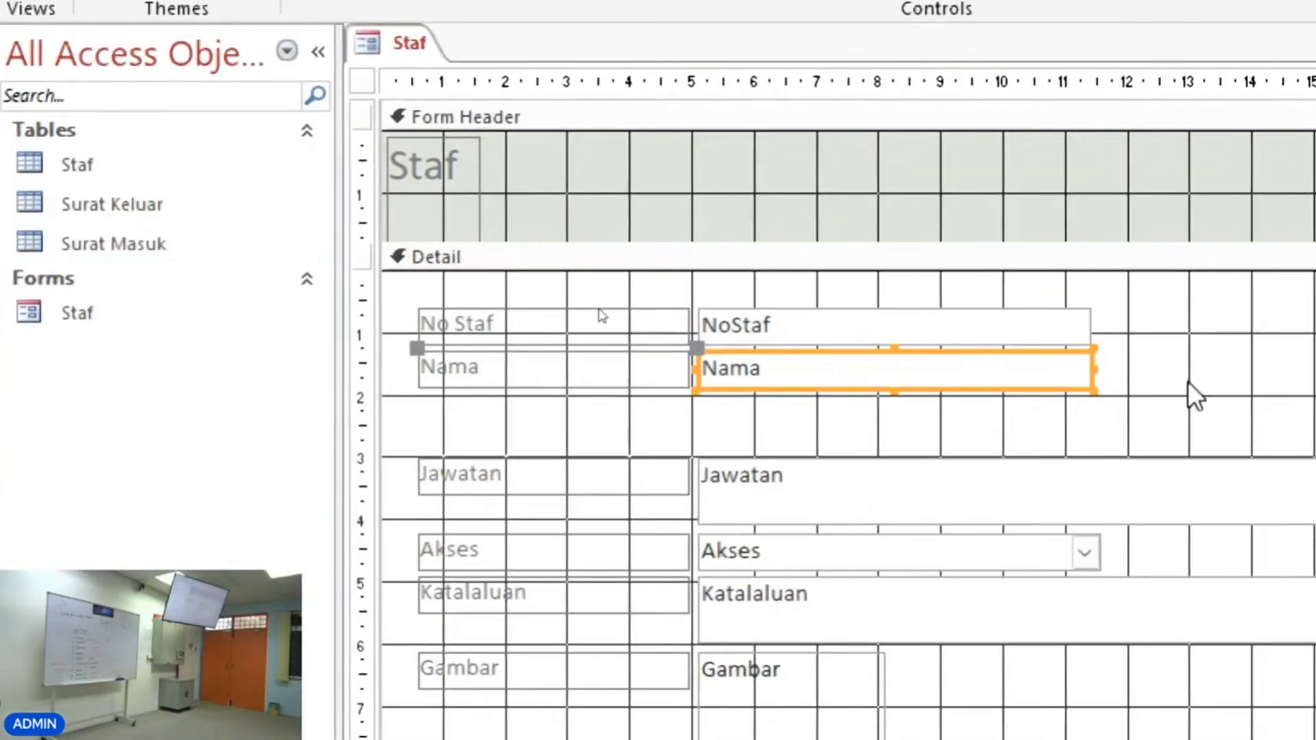
click(794, 342)
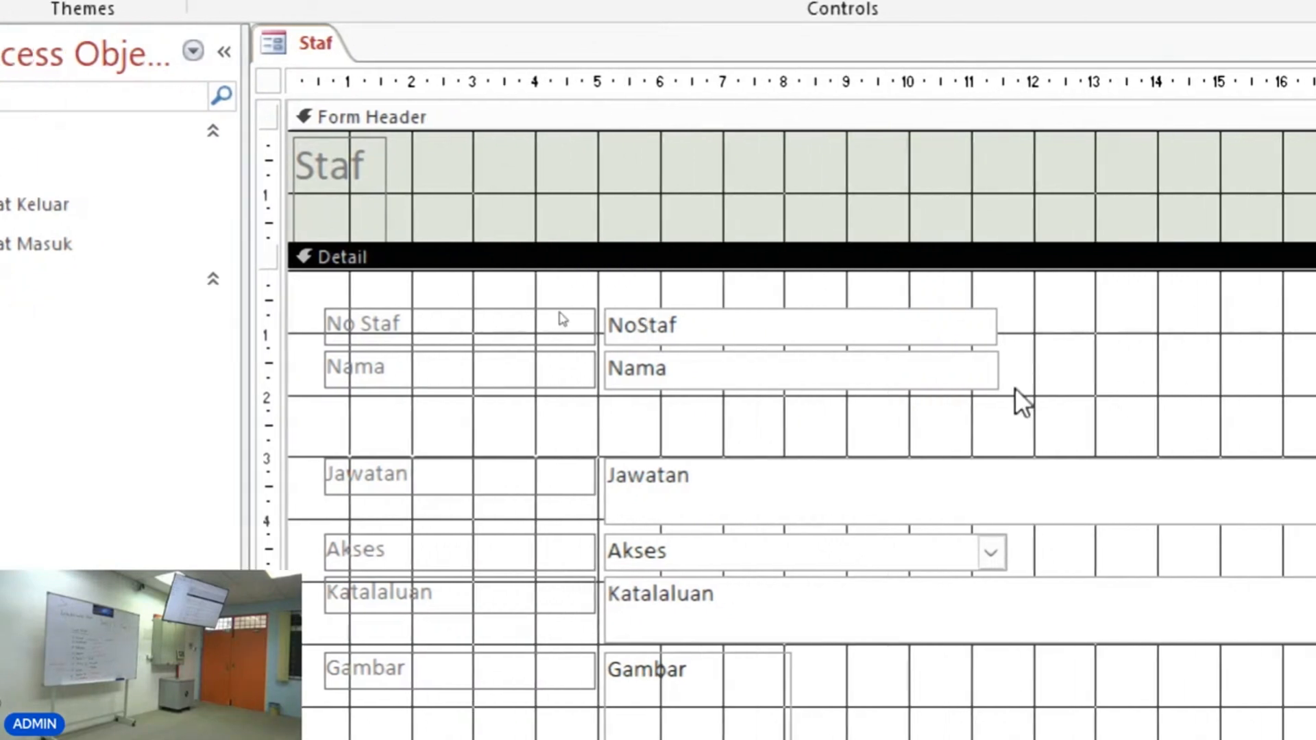
drag(1109, 332, 1091, 353)
drag(997, 353, 997, 322)
click(1015, 327)
click(996, 323)
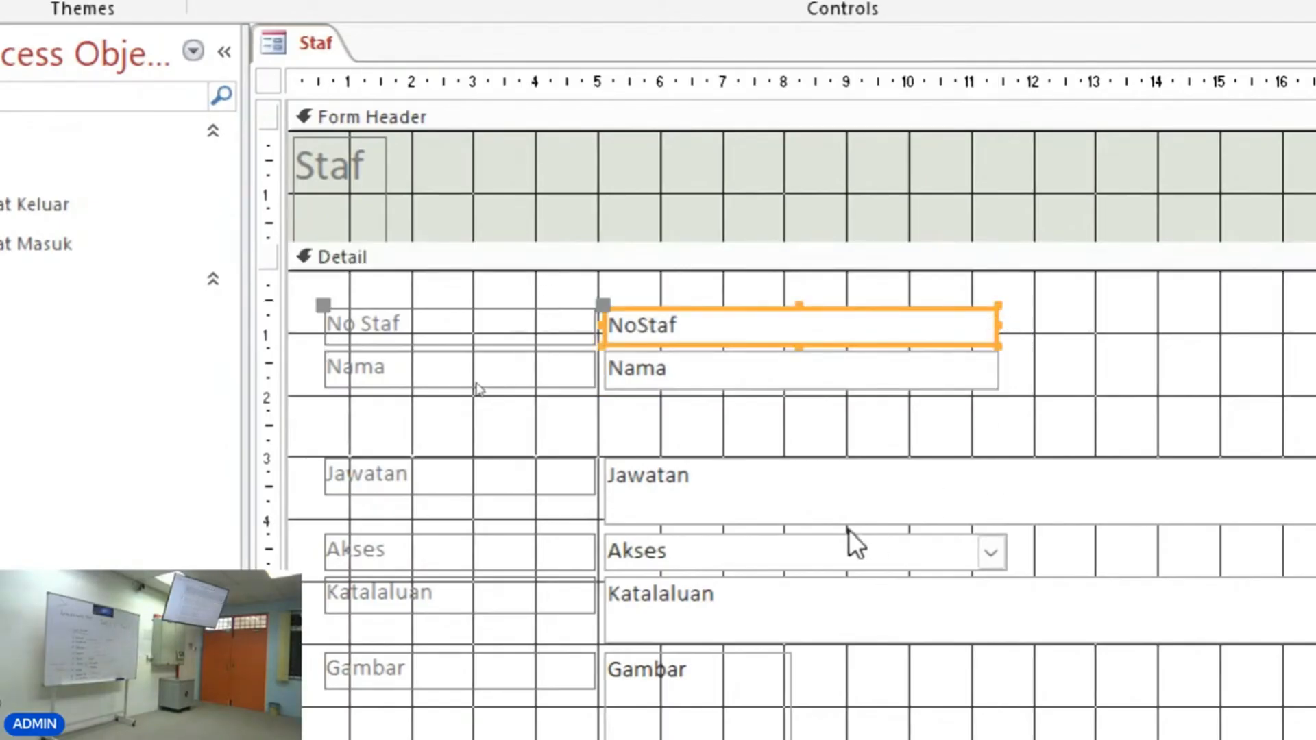
Move the Gambar picture control and its label to the right side of the detail section.
scroll(1075, 626, down, 3)
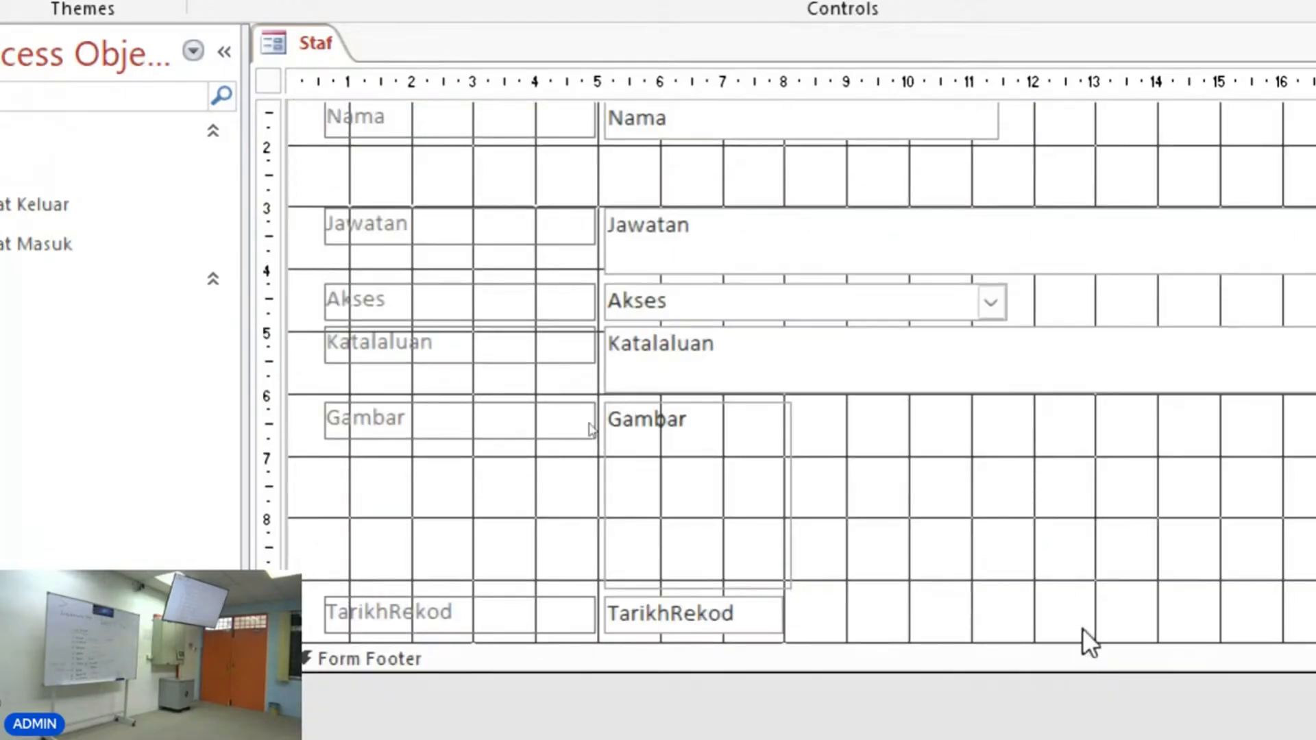
drag(694, 450, 1002, 466)
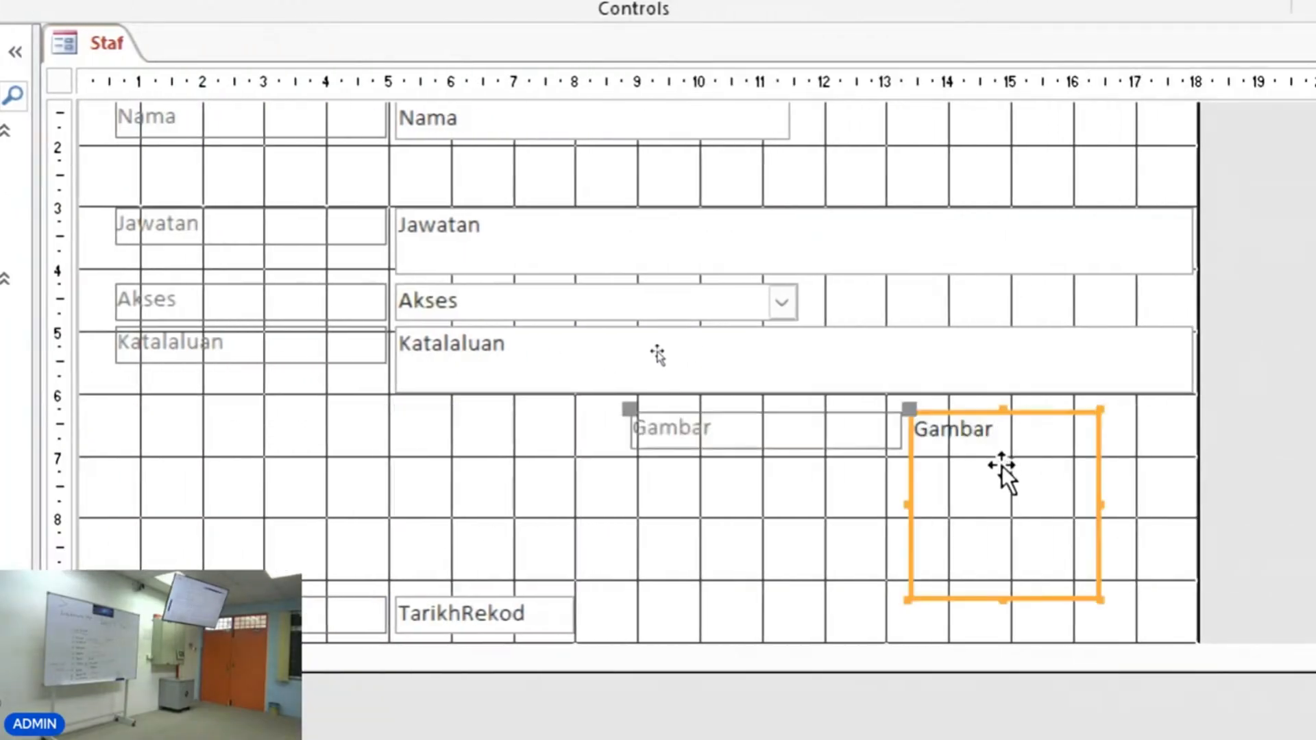
scroll(1224, 497, up, 3)
drag(1119, 349, 1199, 349)
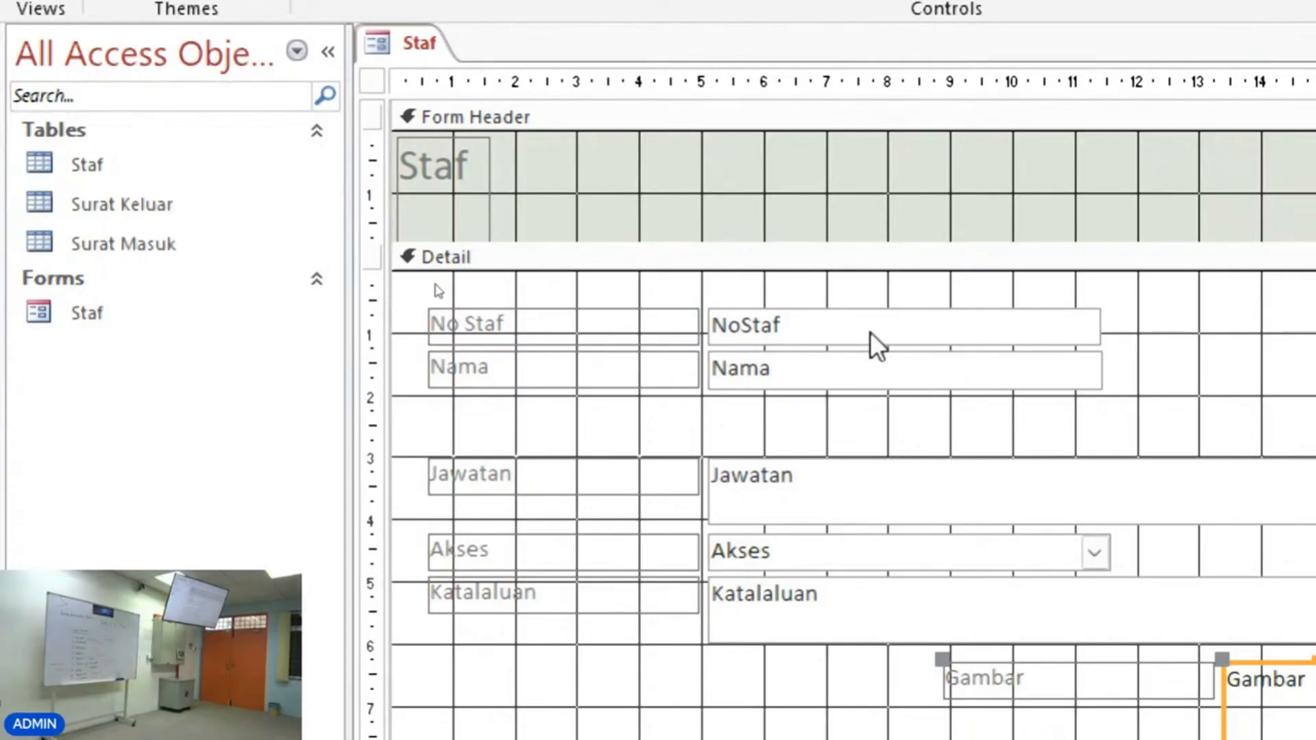
Move the NoStaf label and text box toward the right and move the Nama controls further down.
click(775, 318)
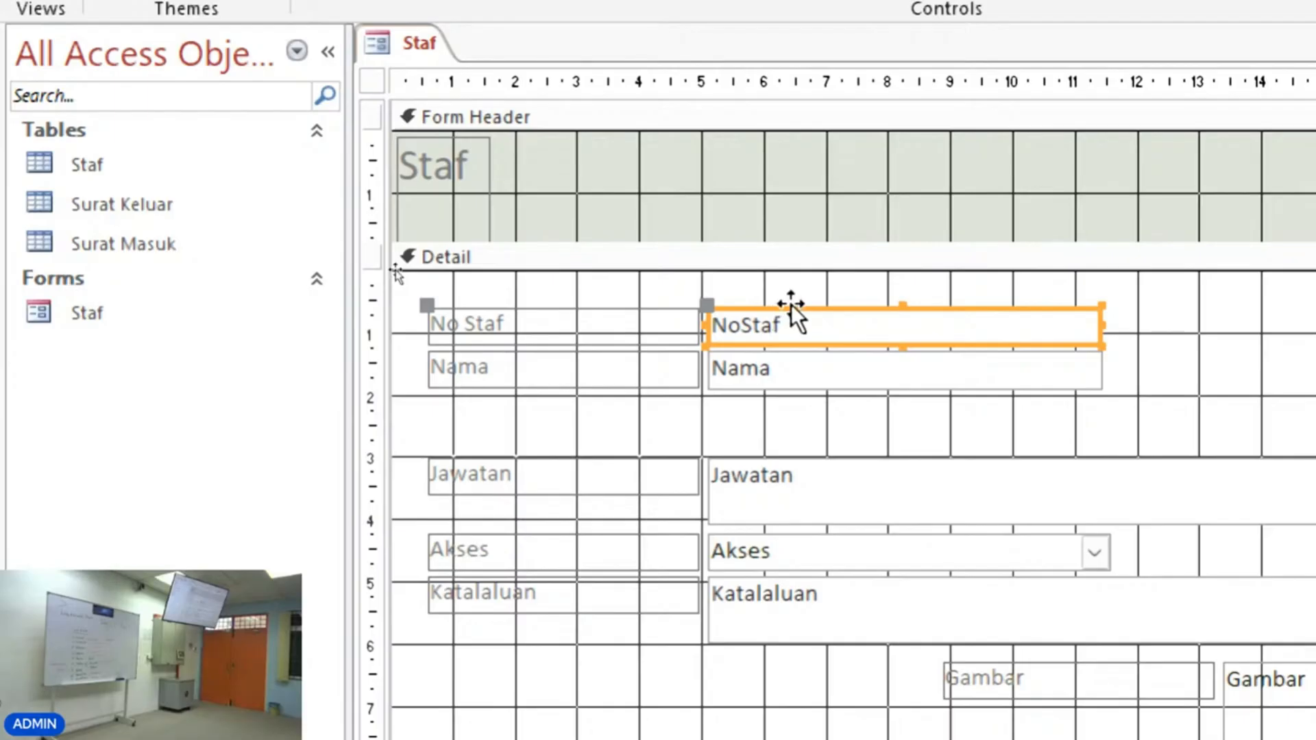
drag(791, 305, 852, 291)
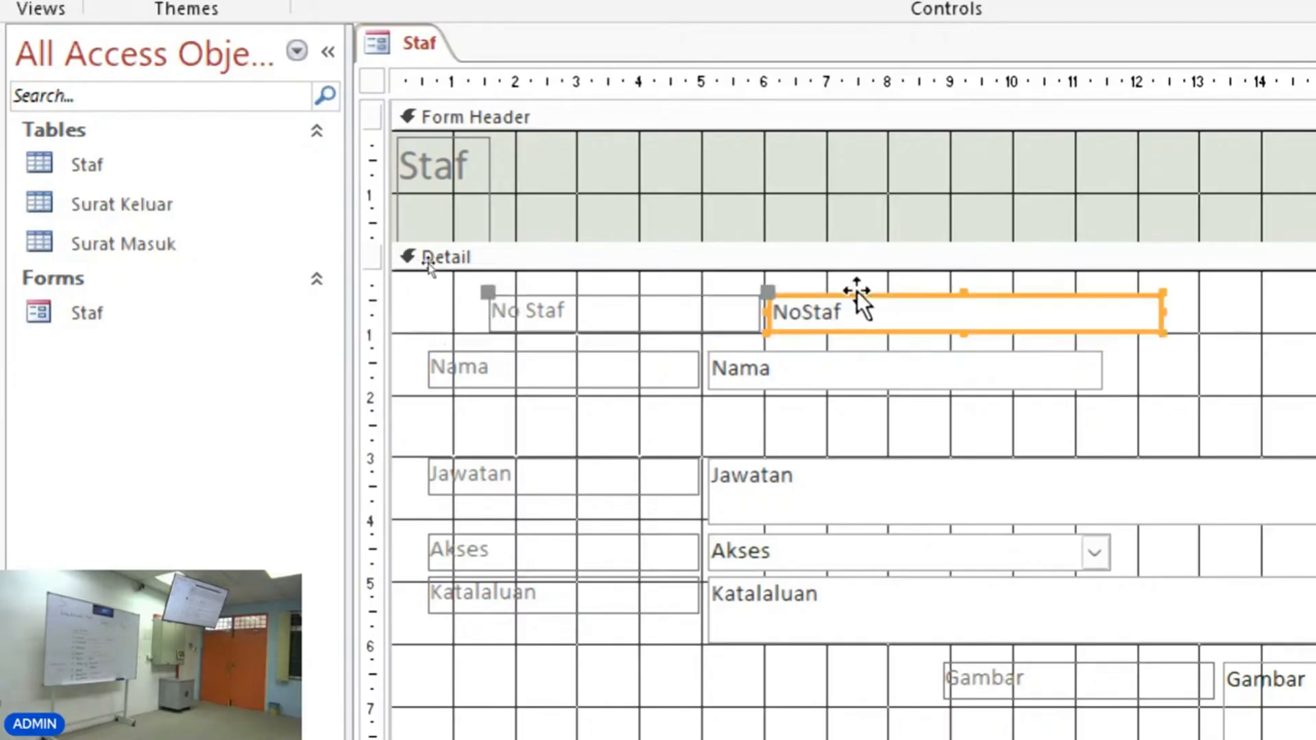
click(522, 306)
drag(876, 310, 1018, 296)
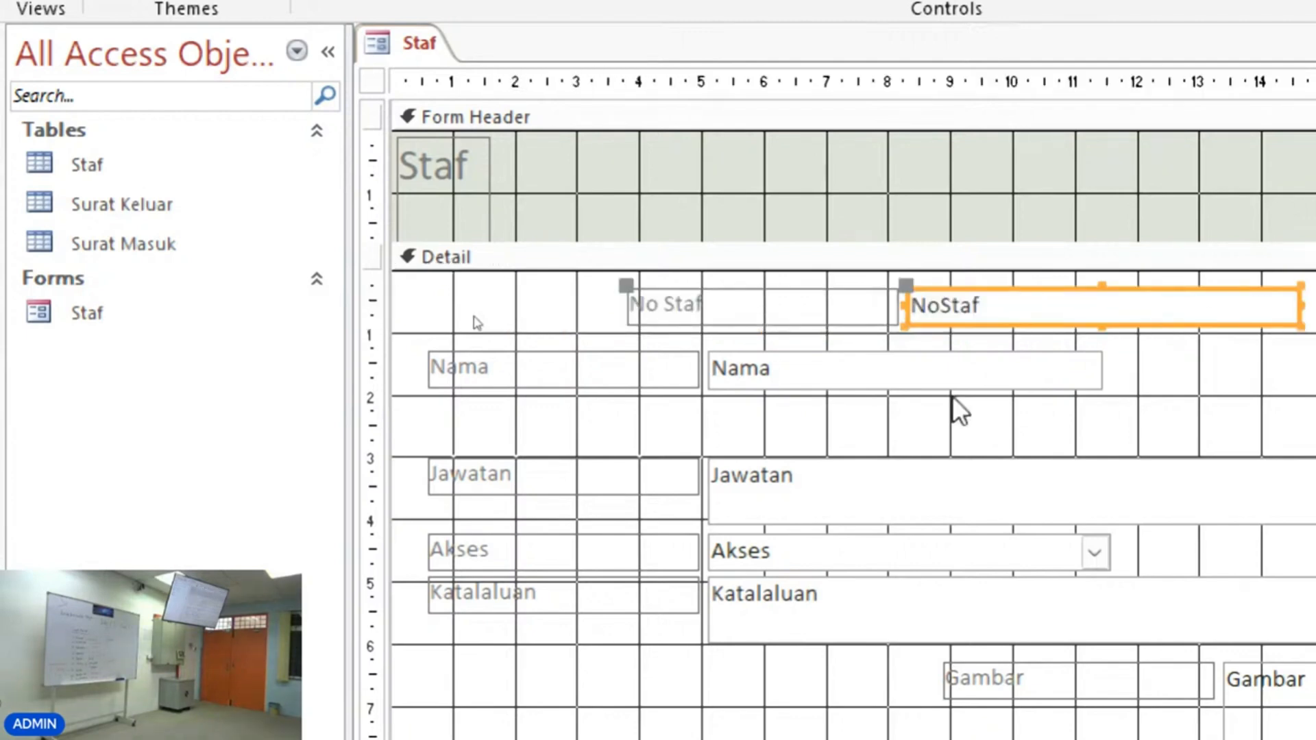
drag(918, 377, 906, 451)
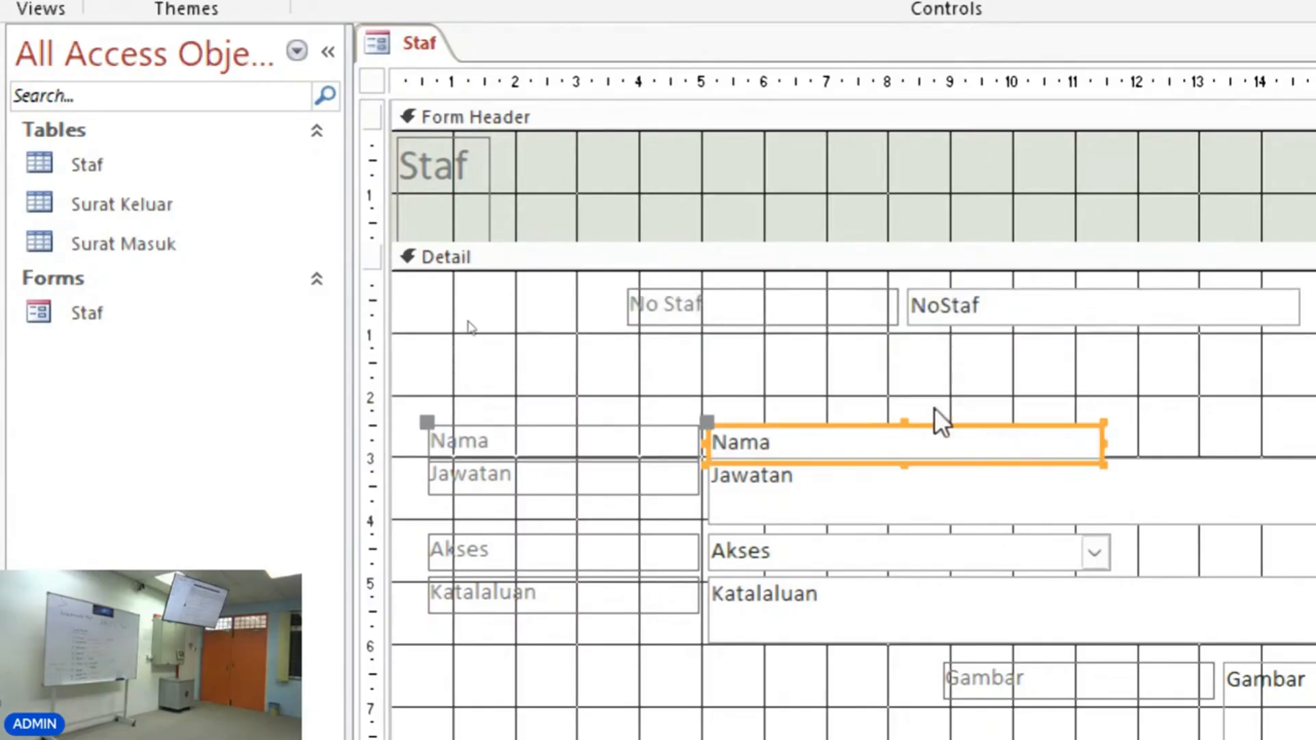
Reposition the NoStaf label and text box side by side at the top of the detail section.
drag(969, 314, 783, 314)
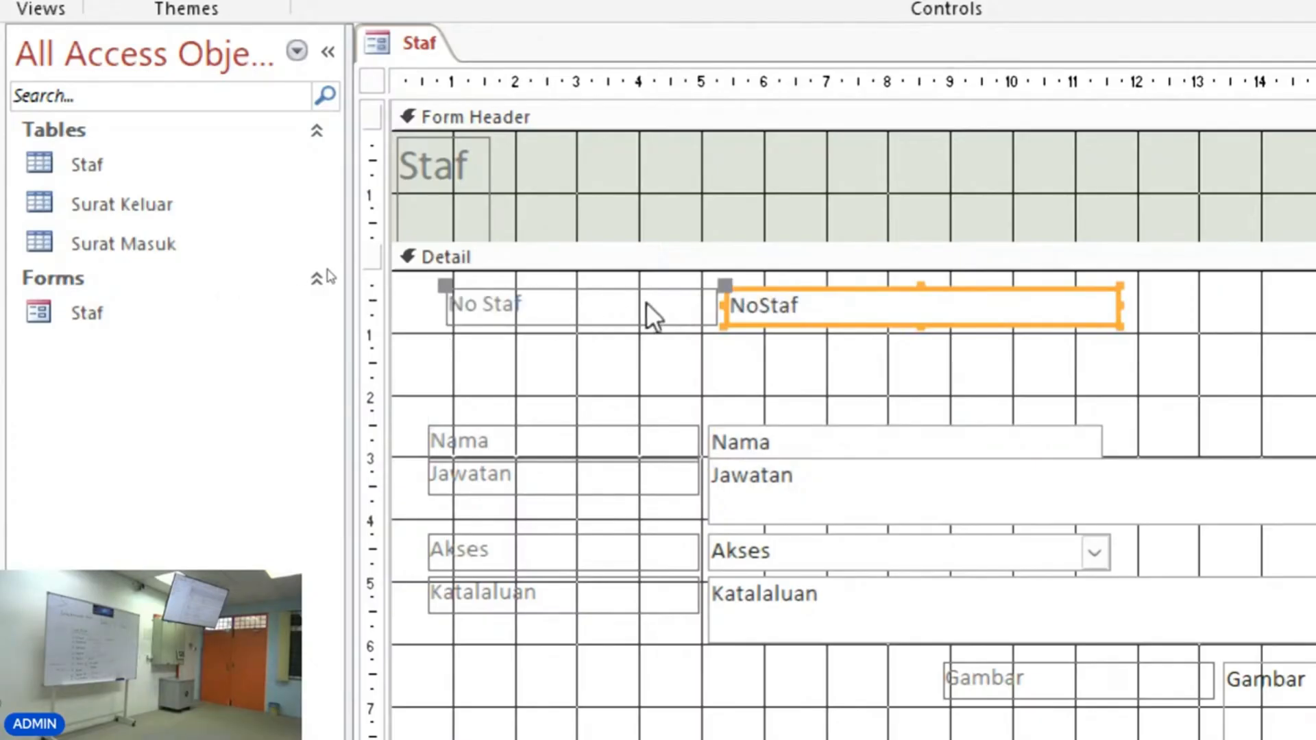
click(725, 283)
drag(726, 283, 445, 323)
click(1038, 305)
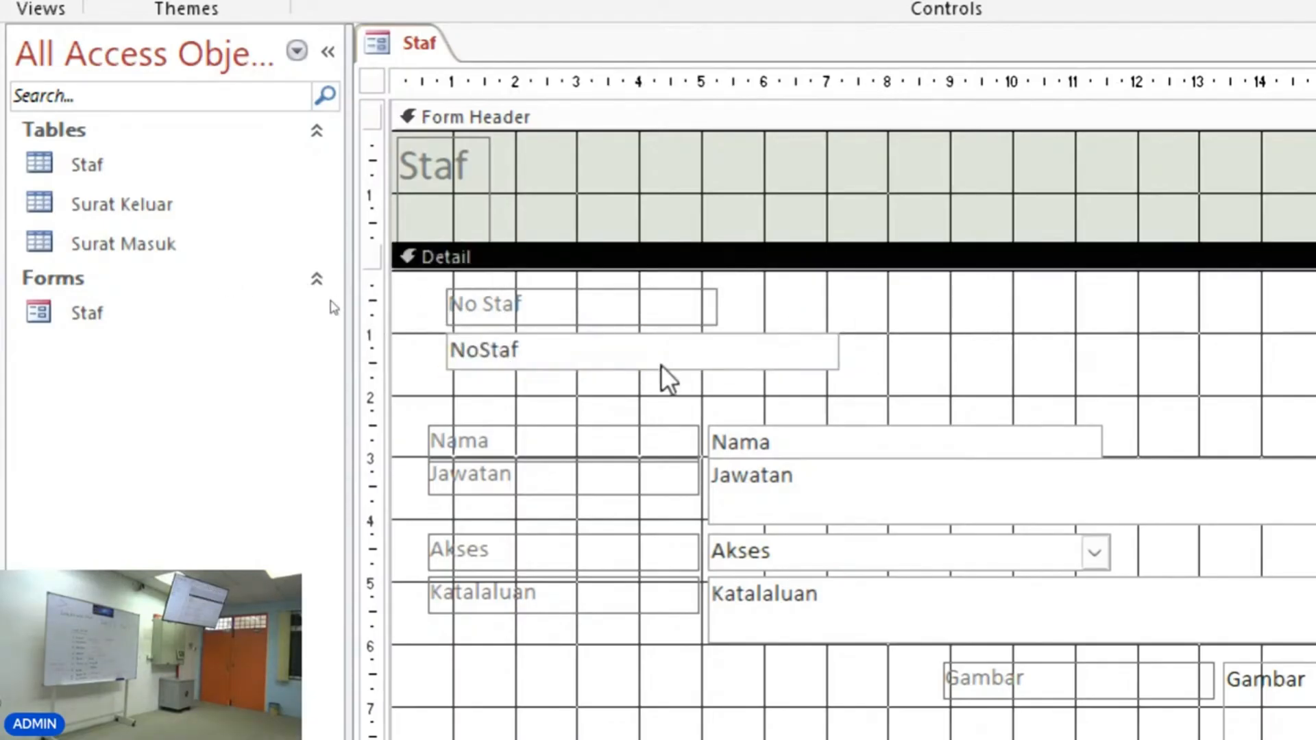
drag(661, 364, 815, 359)
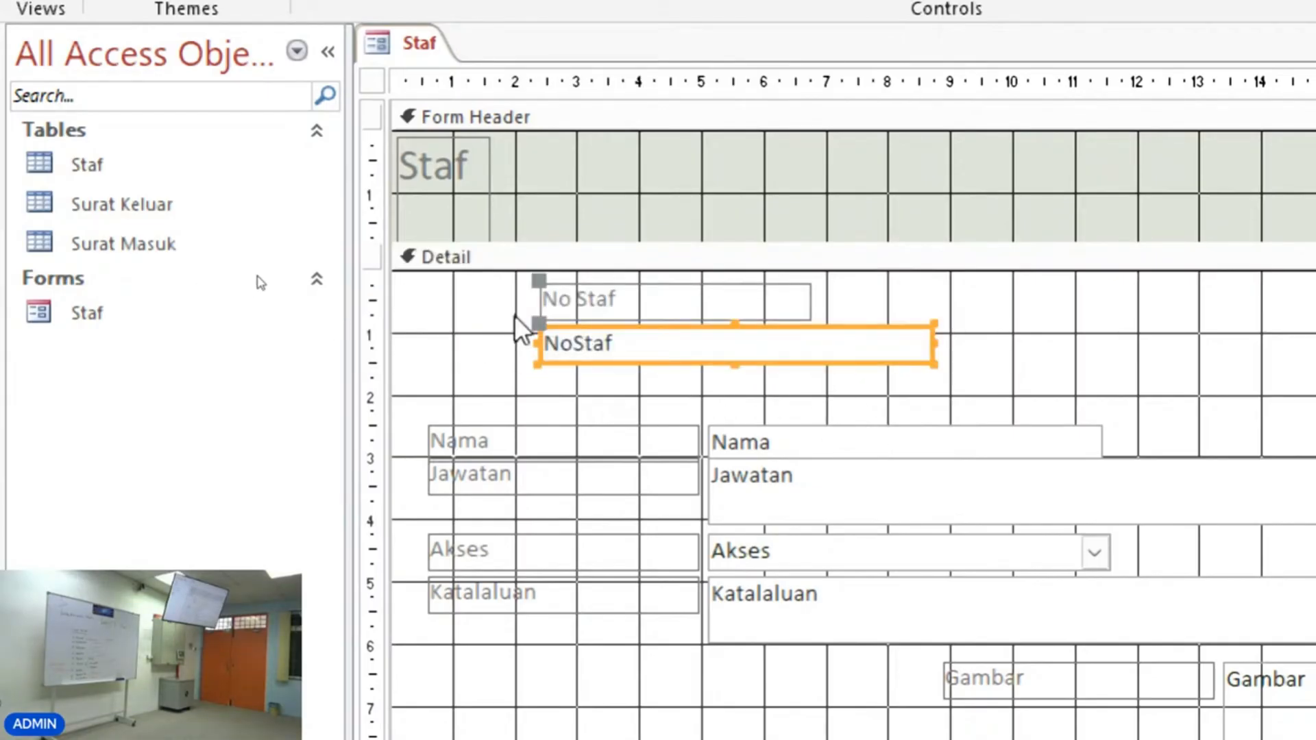
drag(539, 322, 818, 276)
click(812, 353)
drag(875, 308, 690, 306)
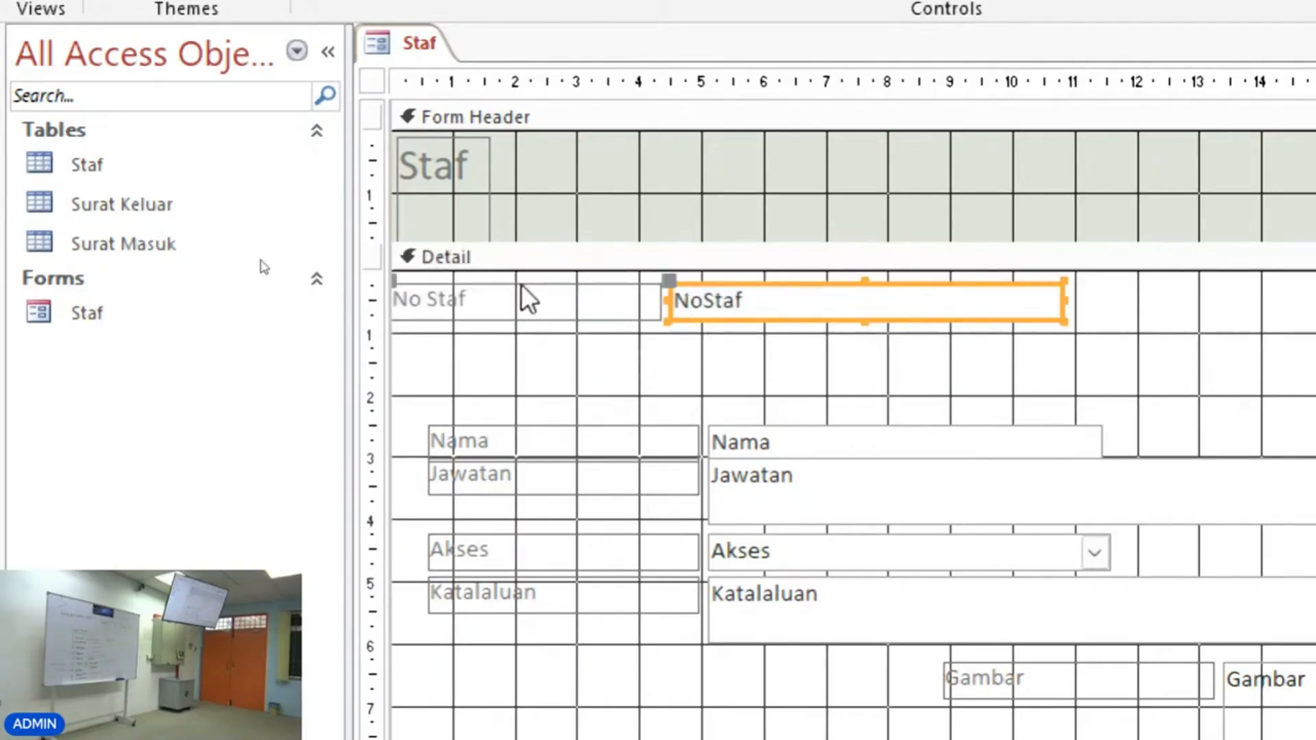
drag(522, 296, 536, 301)
click(725, 353)
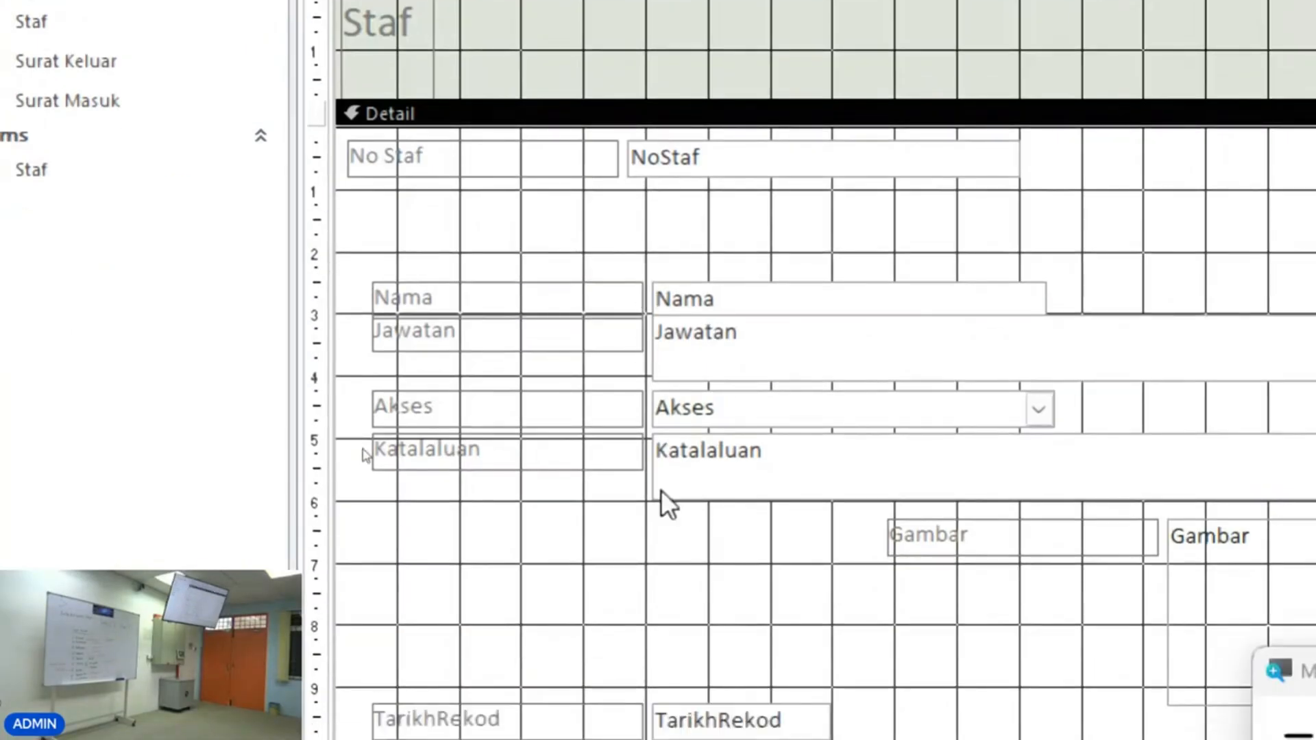
Move the Gambar picture to the left edge and shift the other field labels and text boxes to the right.
drag(814, 569, 747, 173)
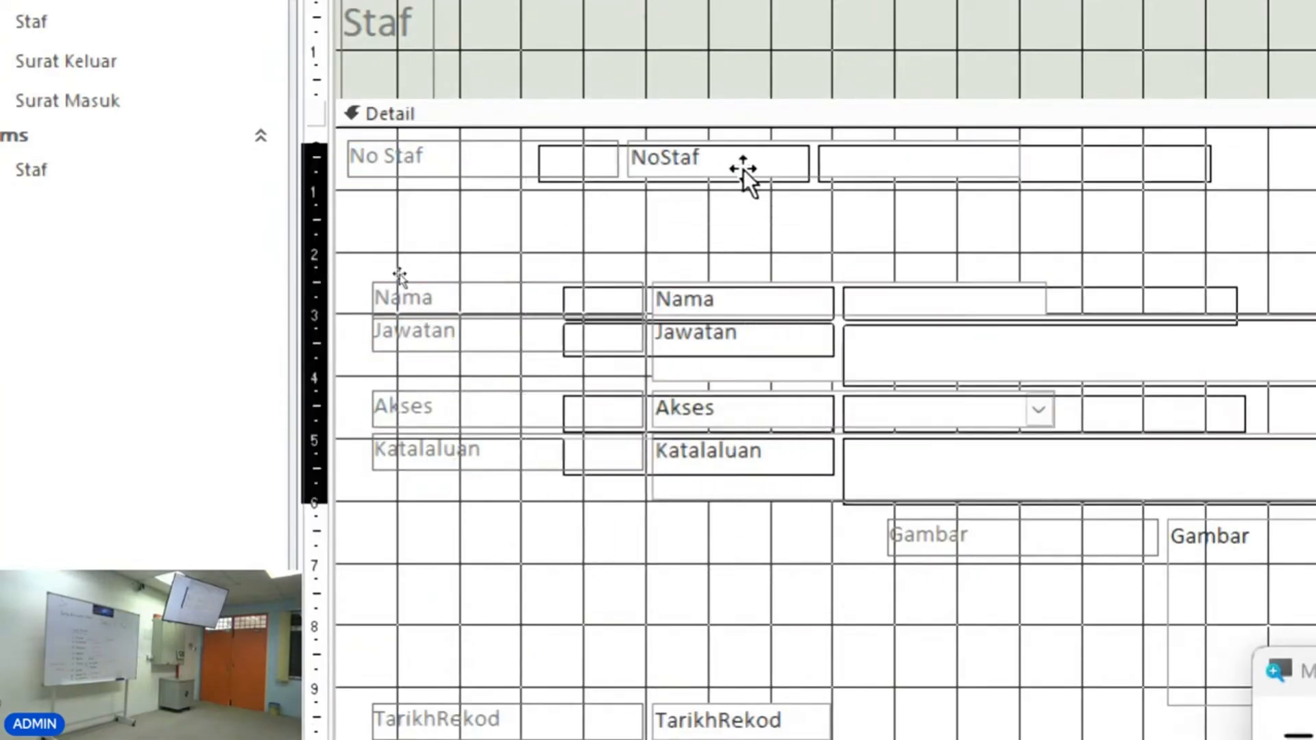
drag(1093, 549, 512, 264)
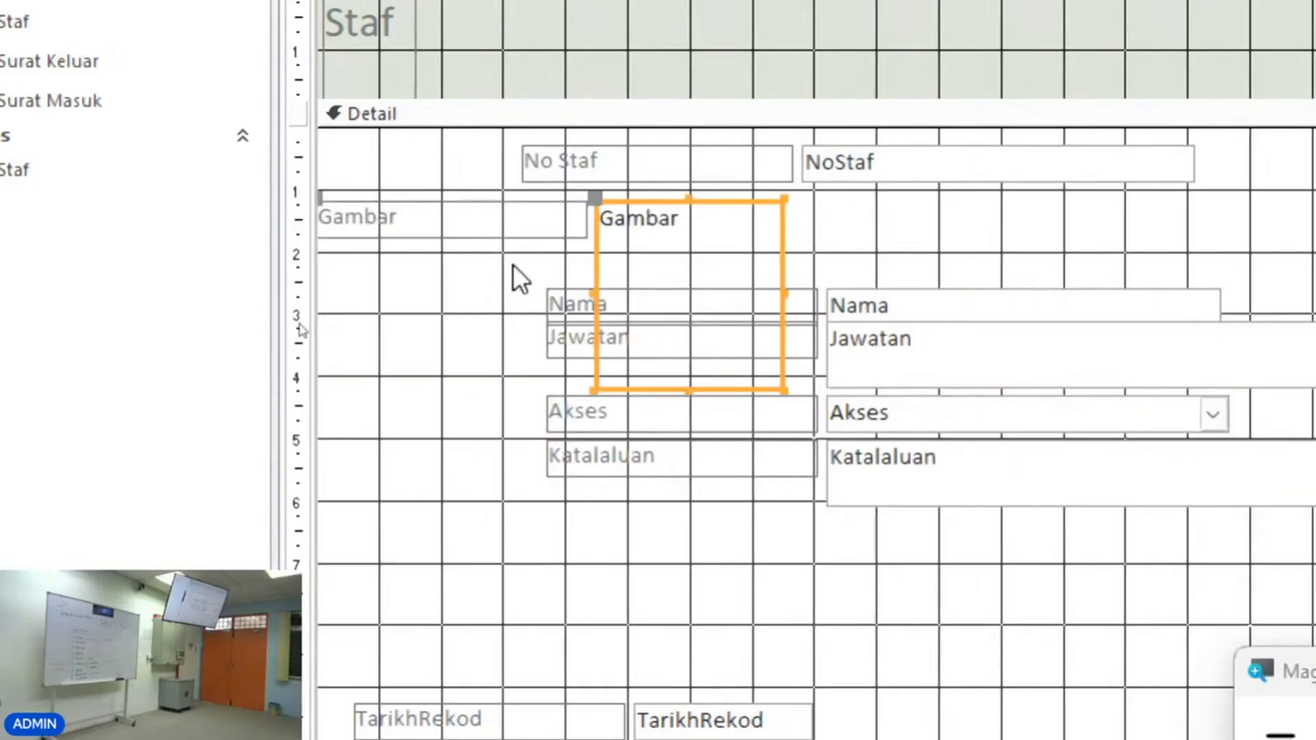
drag(999, 602, 939, 206)
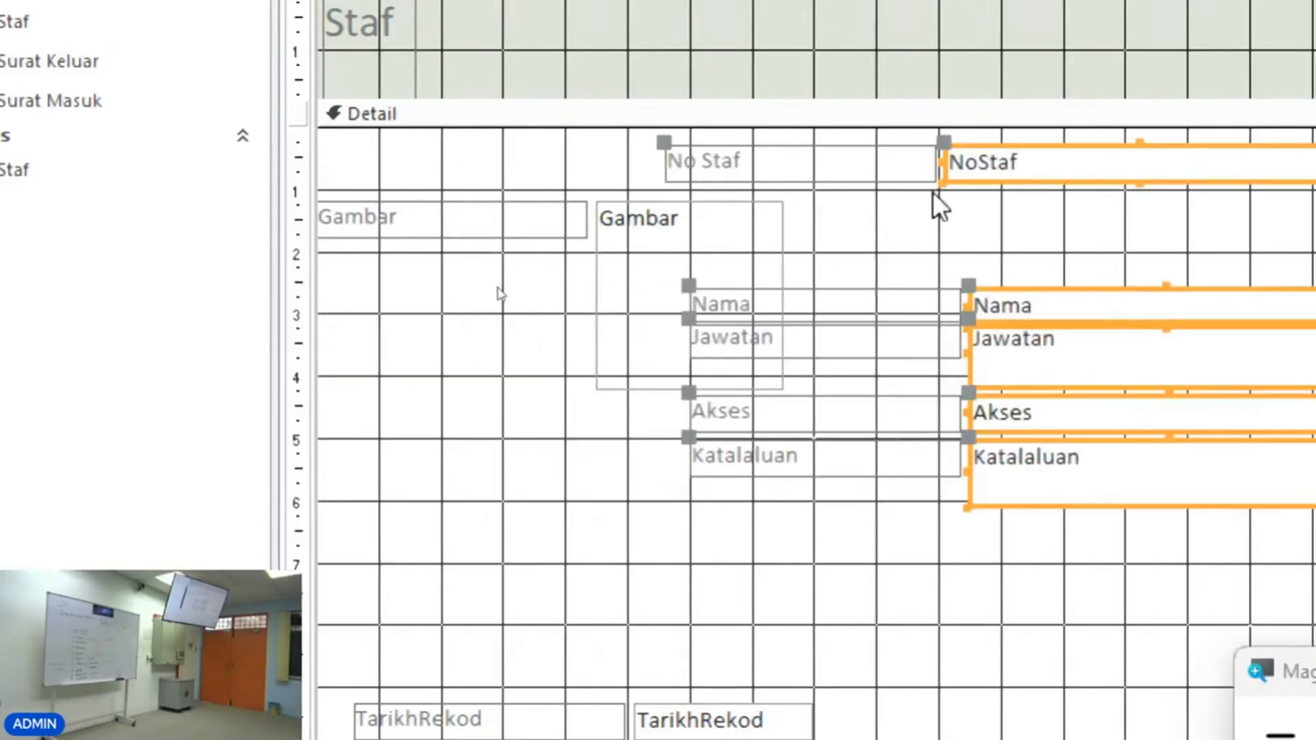
drag(700, 241, 699, 292)
drag(593, 252, 320, 294)
Move the Gambar label and picture up to the top-left corner of the detail section.
click(393, 259)
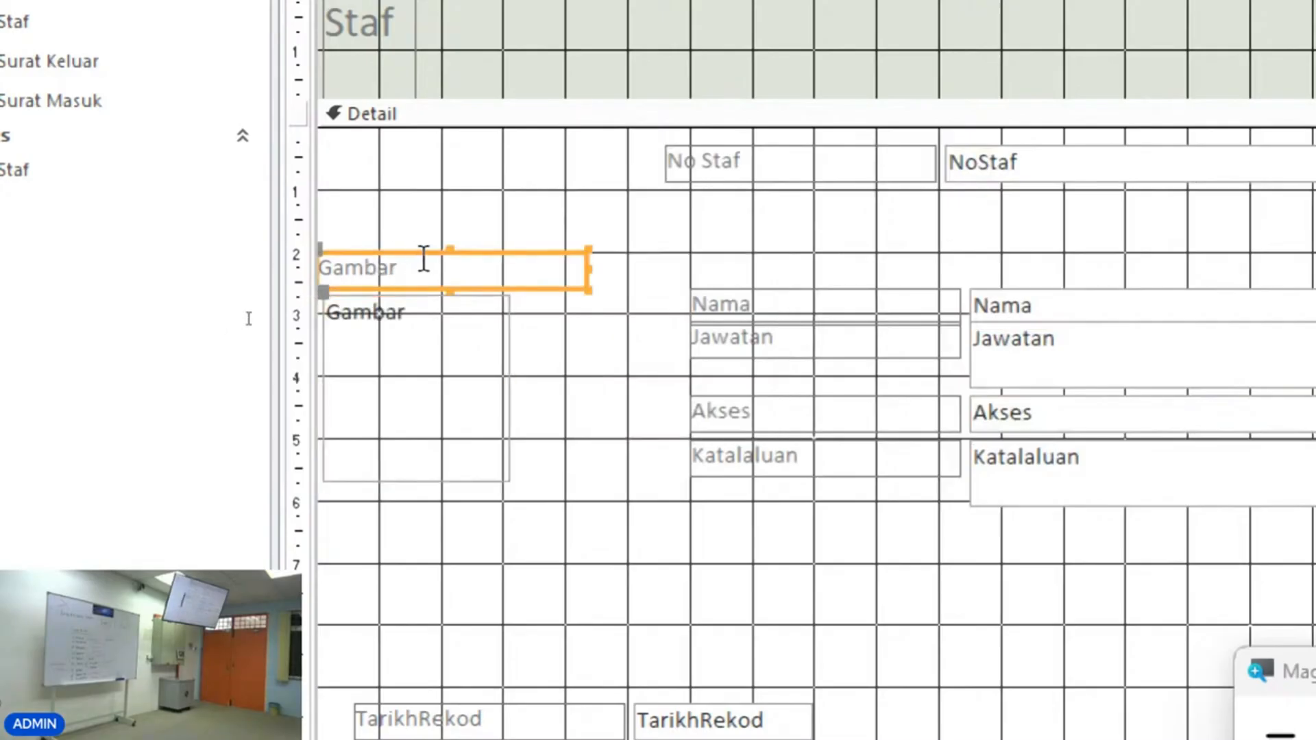
drag(424, 248, 435, 135)
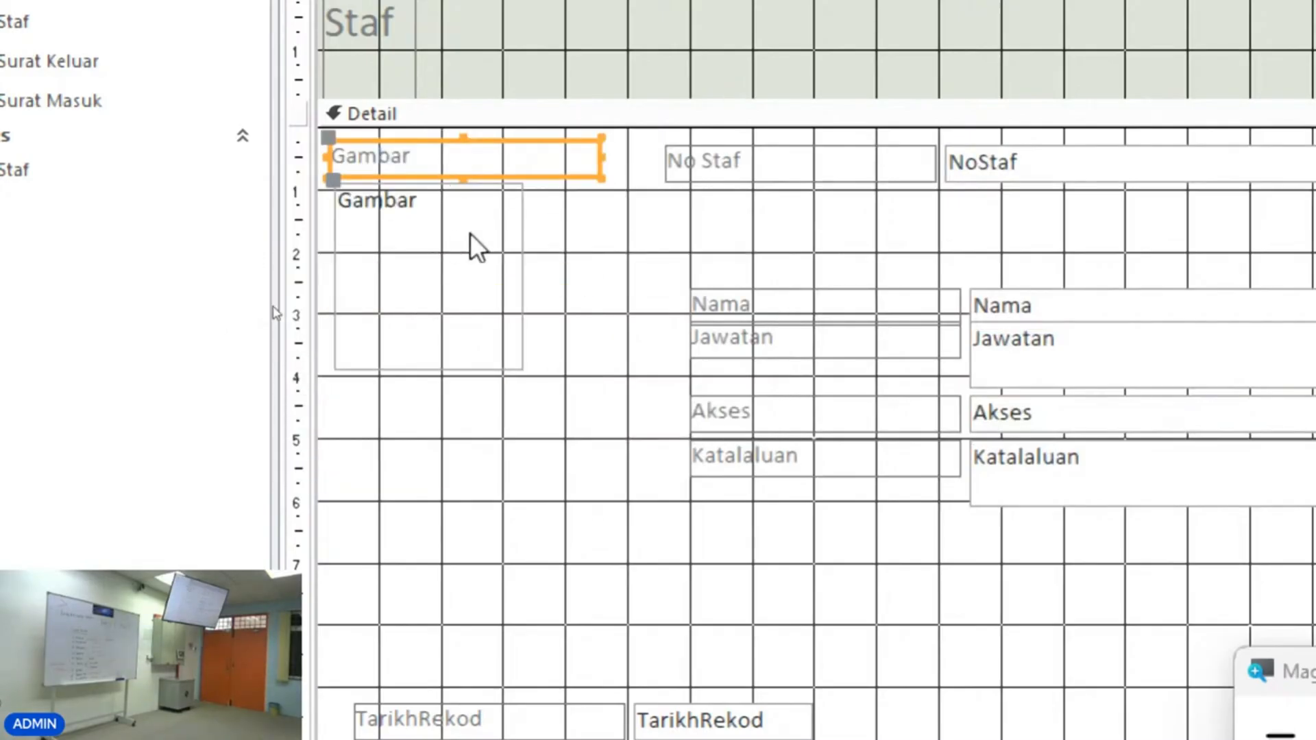
click(563, 240)
click(332, 268)
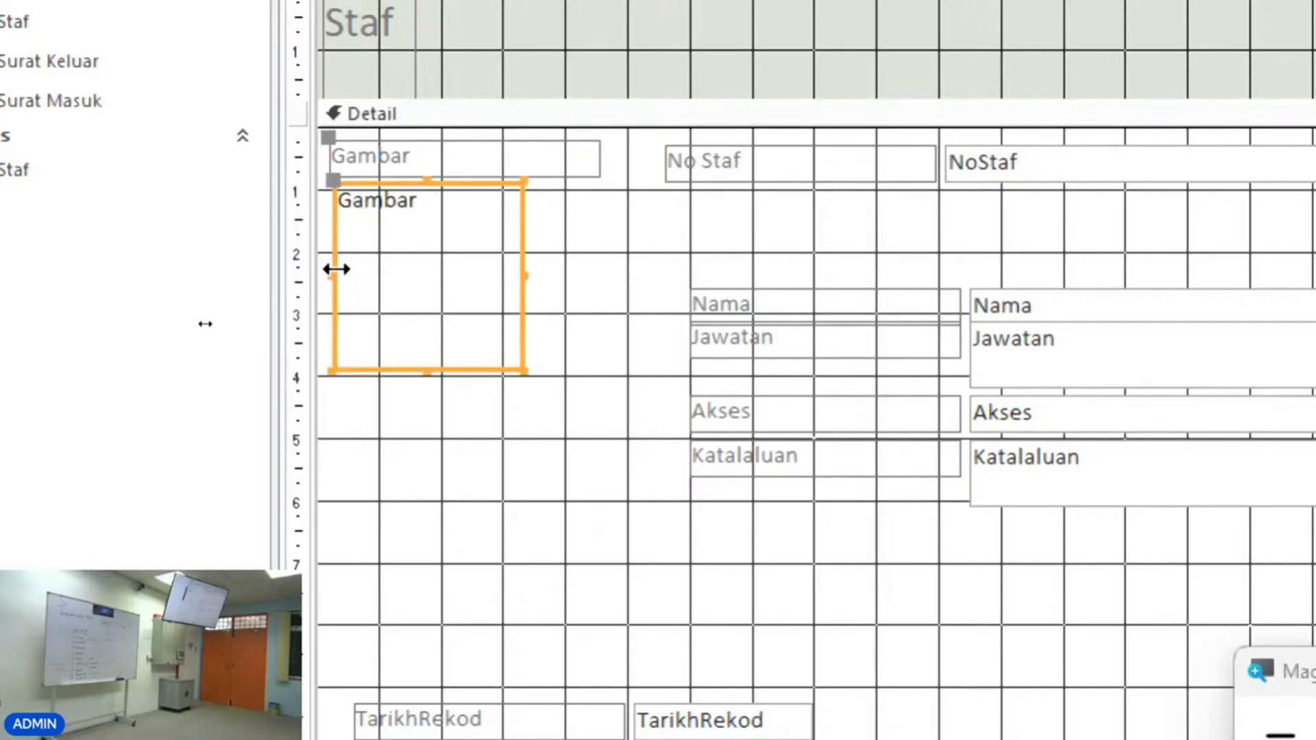
drag(331, 267, 327, 274)
Delete the Gambar label above the picture.
click(597, 162)
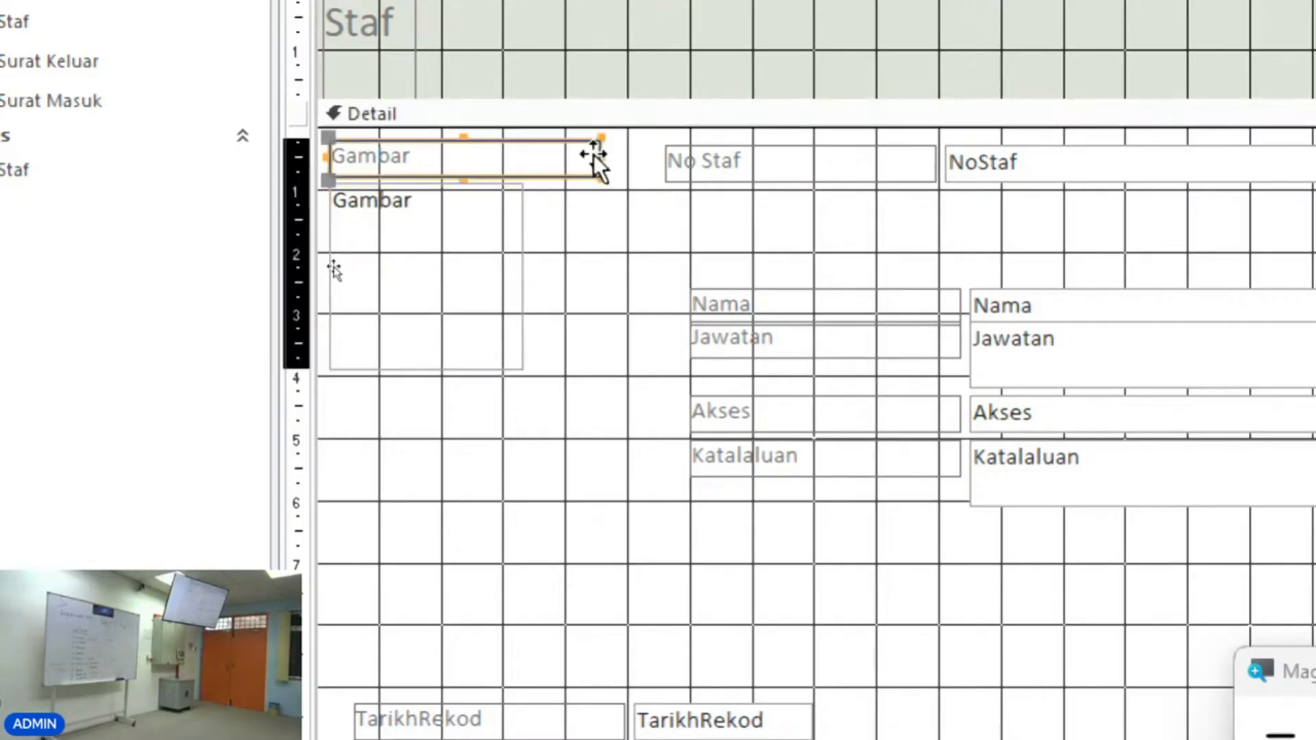
drag(597, 162, 525, 164)
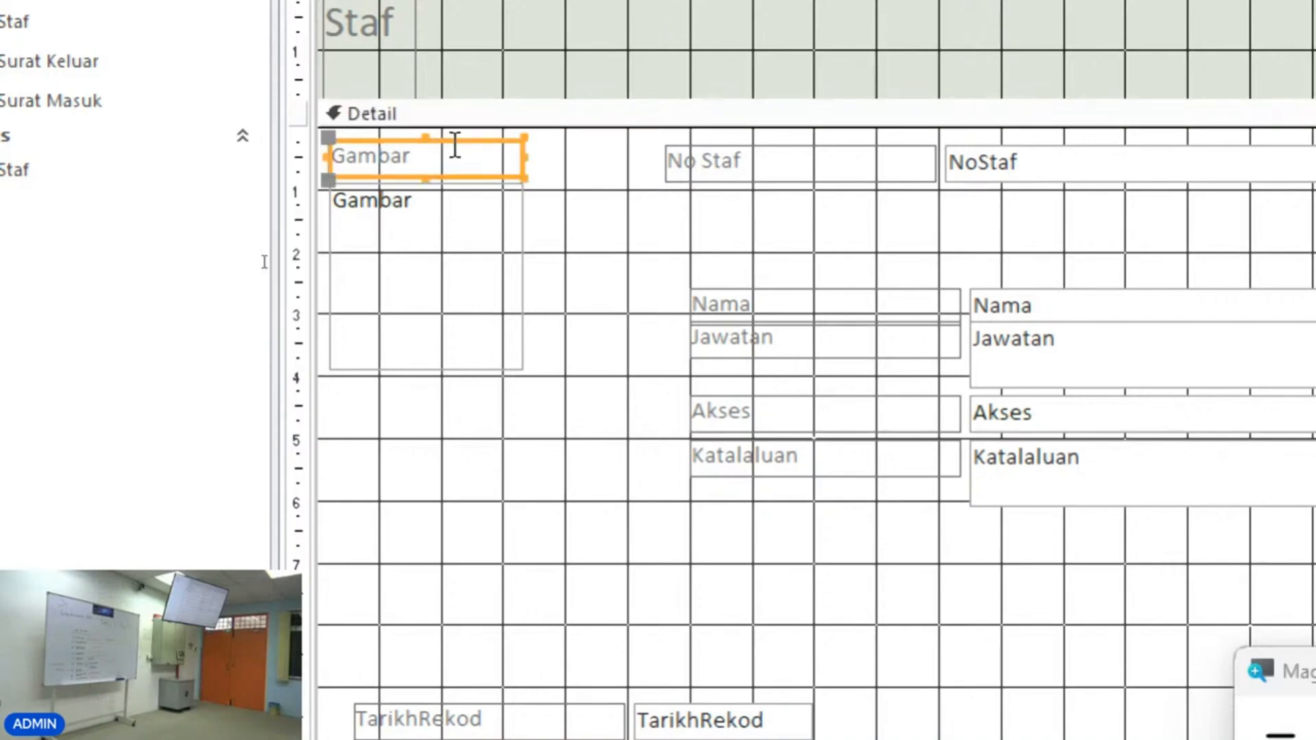
key(Delete)
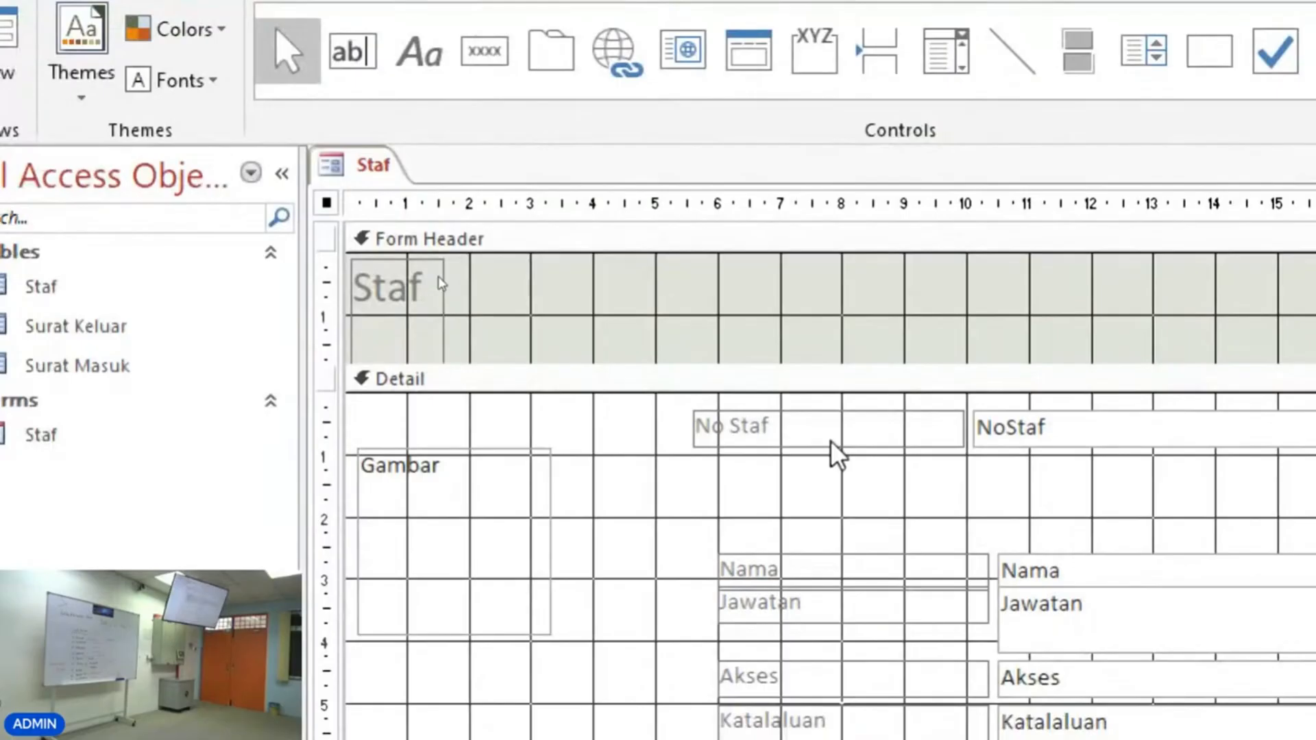
Preview the rearranged form in Form View and return to Design View.
click(833, 439)
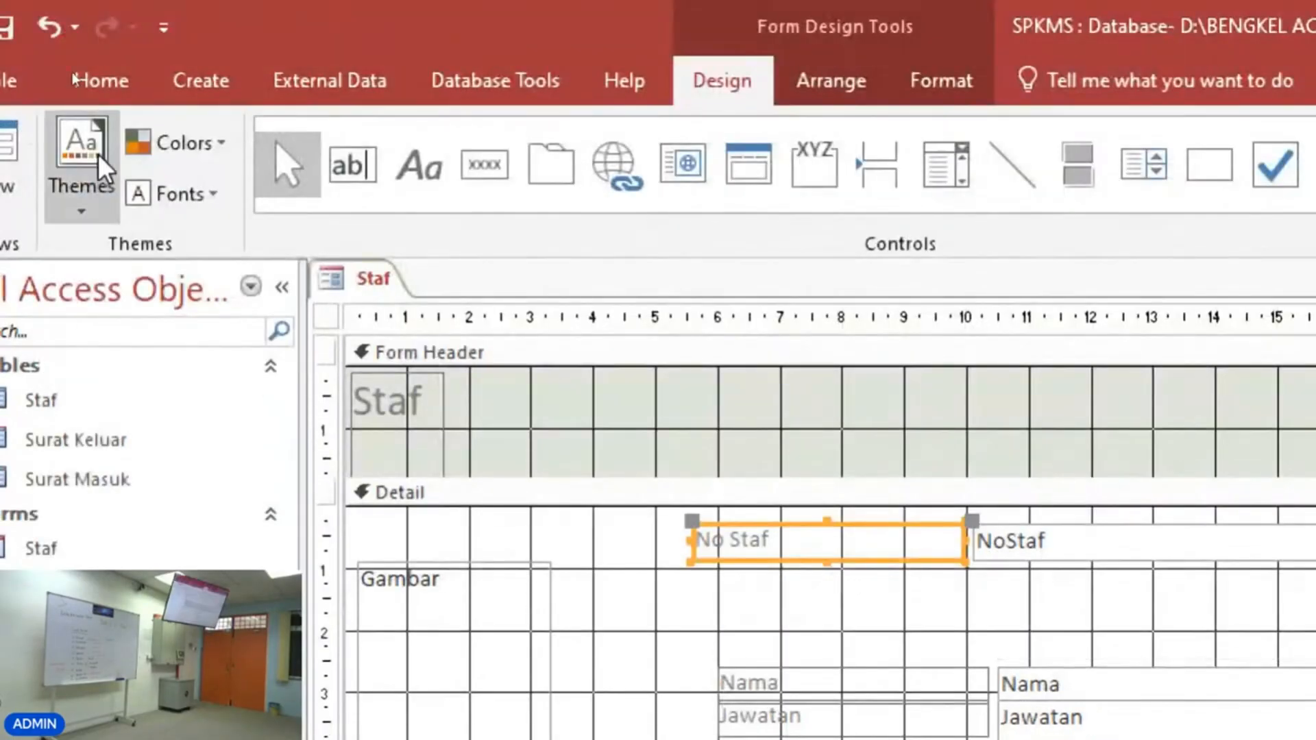
click(95, 78)
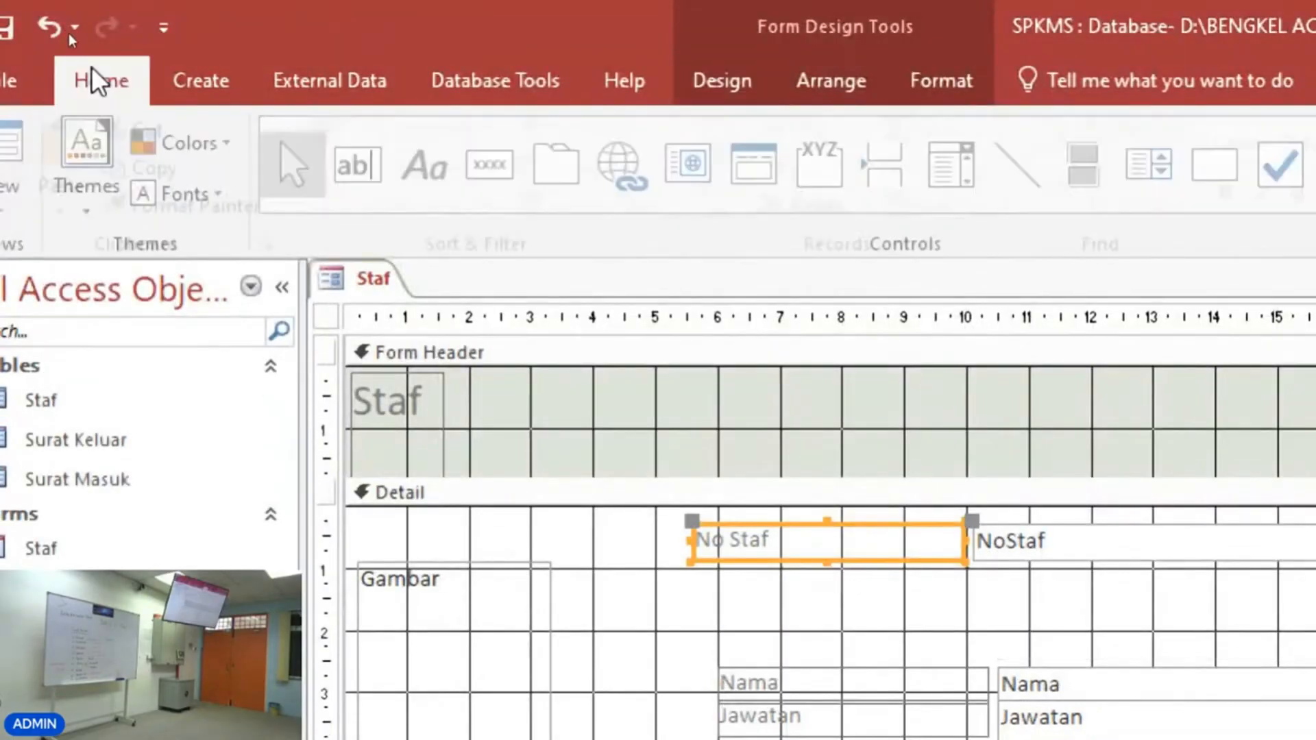
click(11, 166)
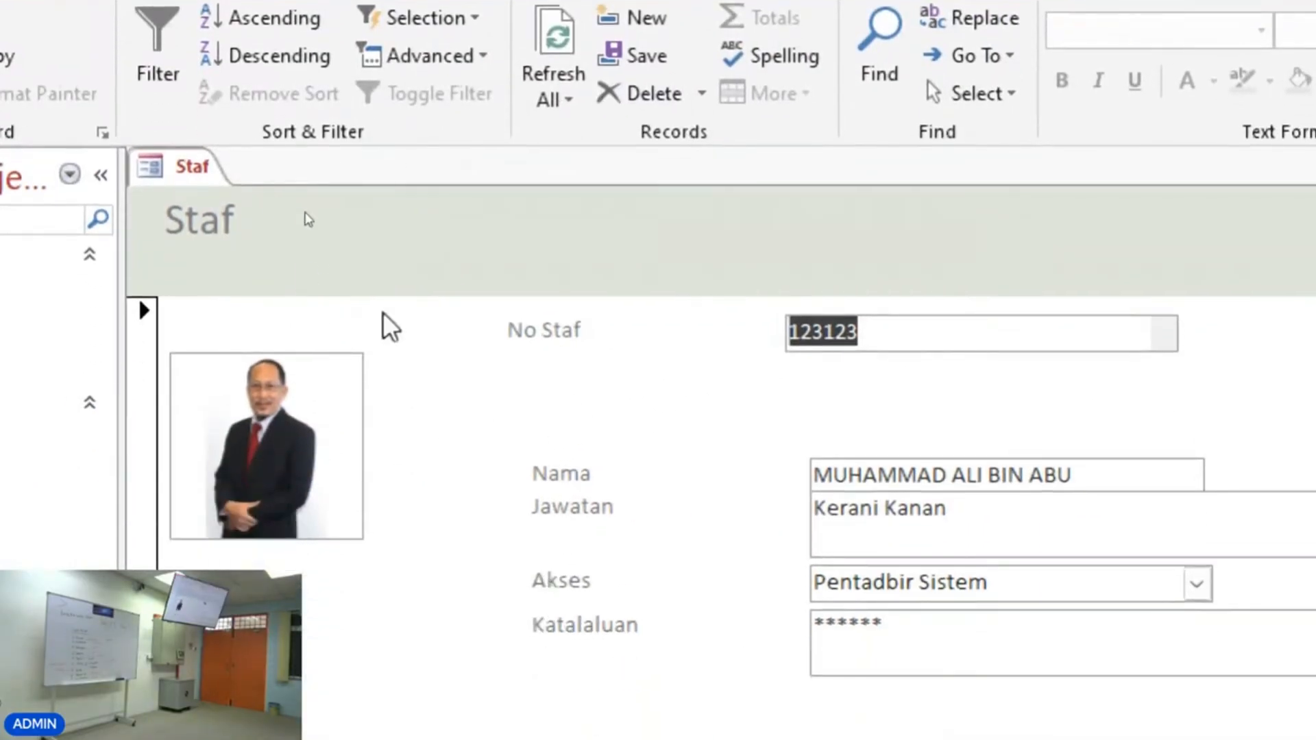
right_click(383, 314)
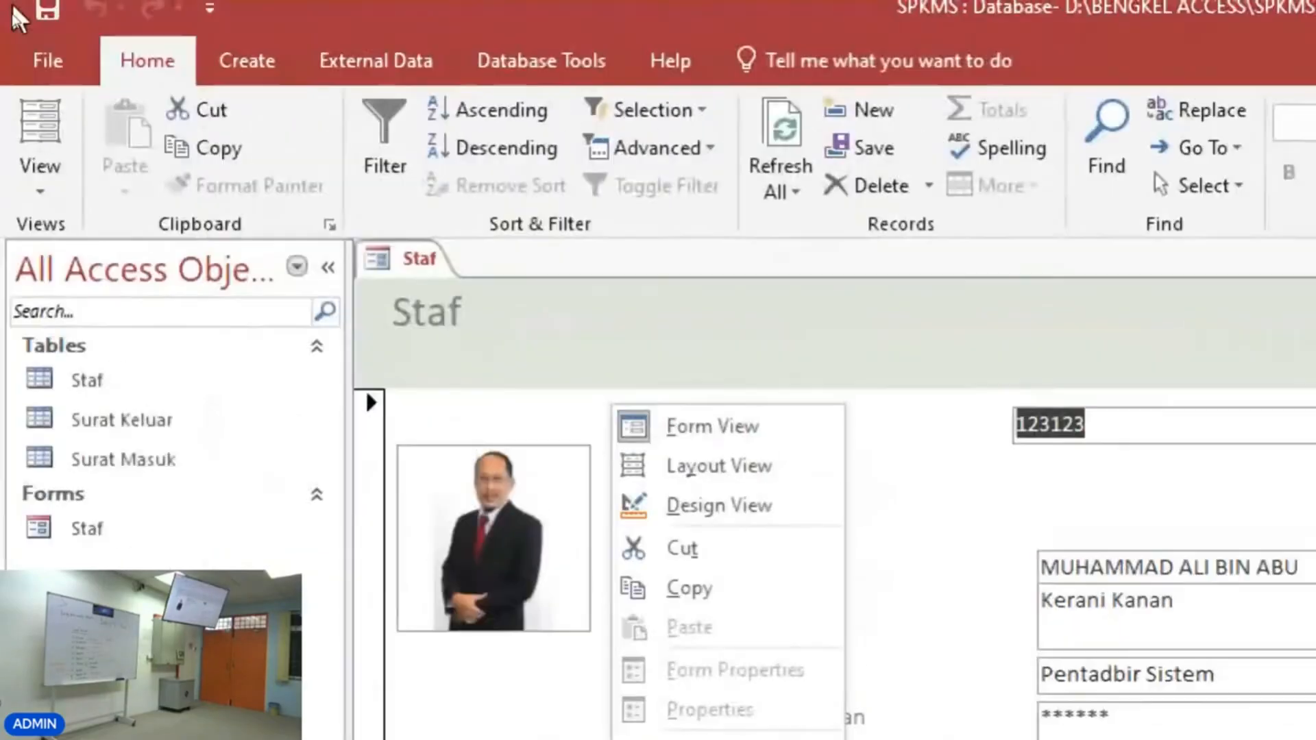
click(38, 199)
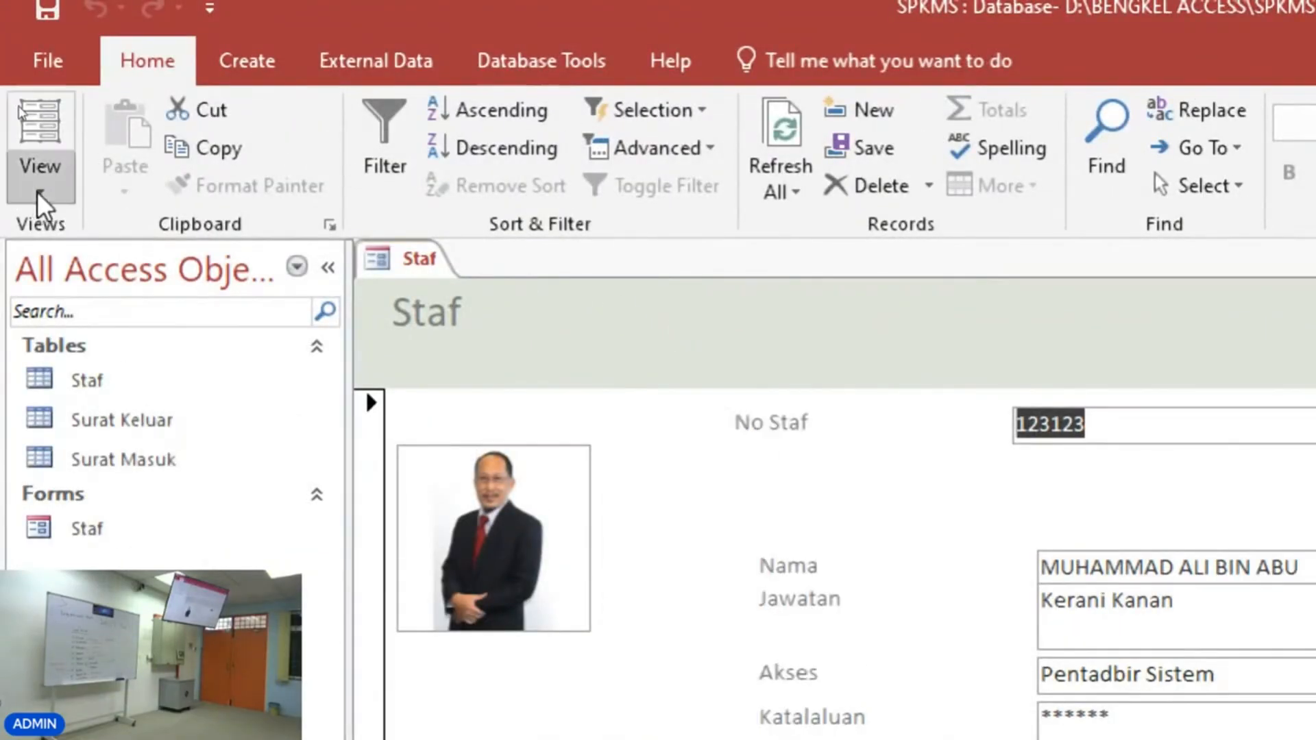
click(81, 392)
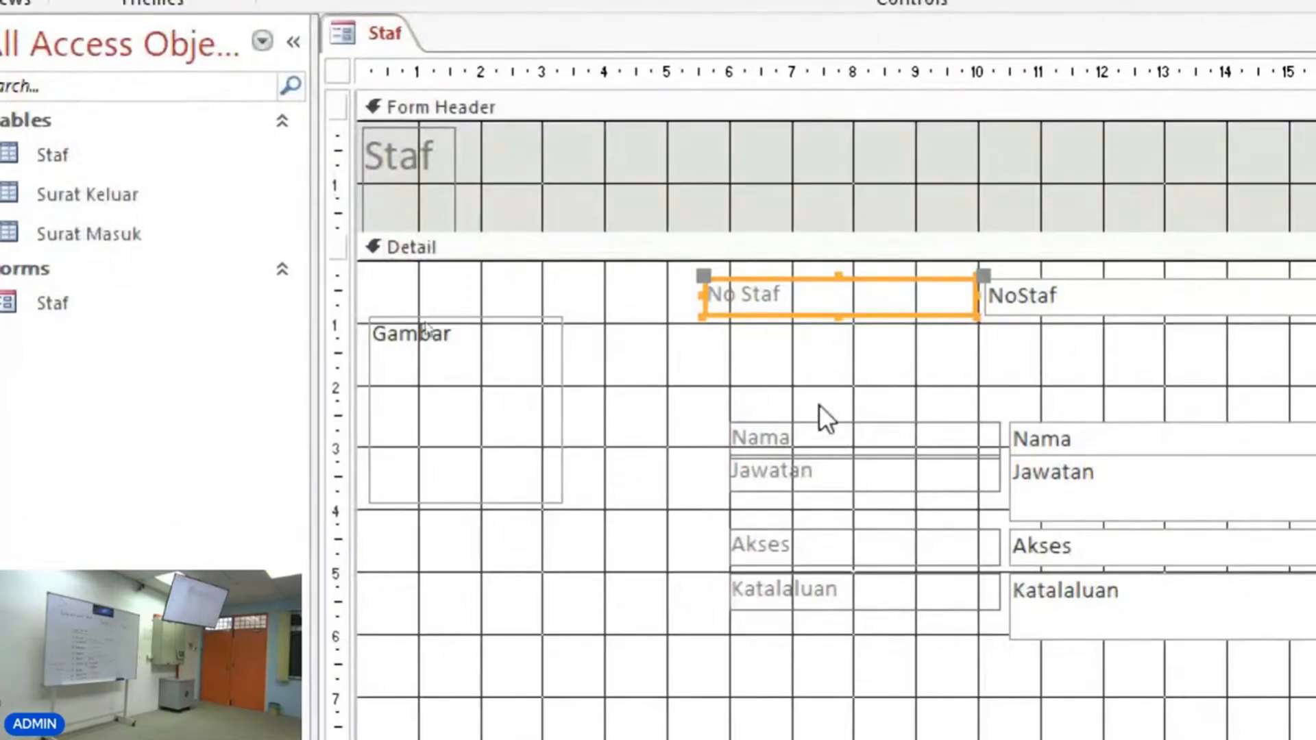
Select the Nama, Jawatan, Akses and Katalaluan controls and move them up beneath the No Staf field.
drag(819, 405, 1112, 515)
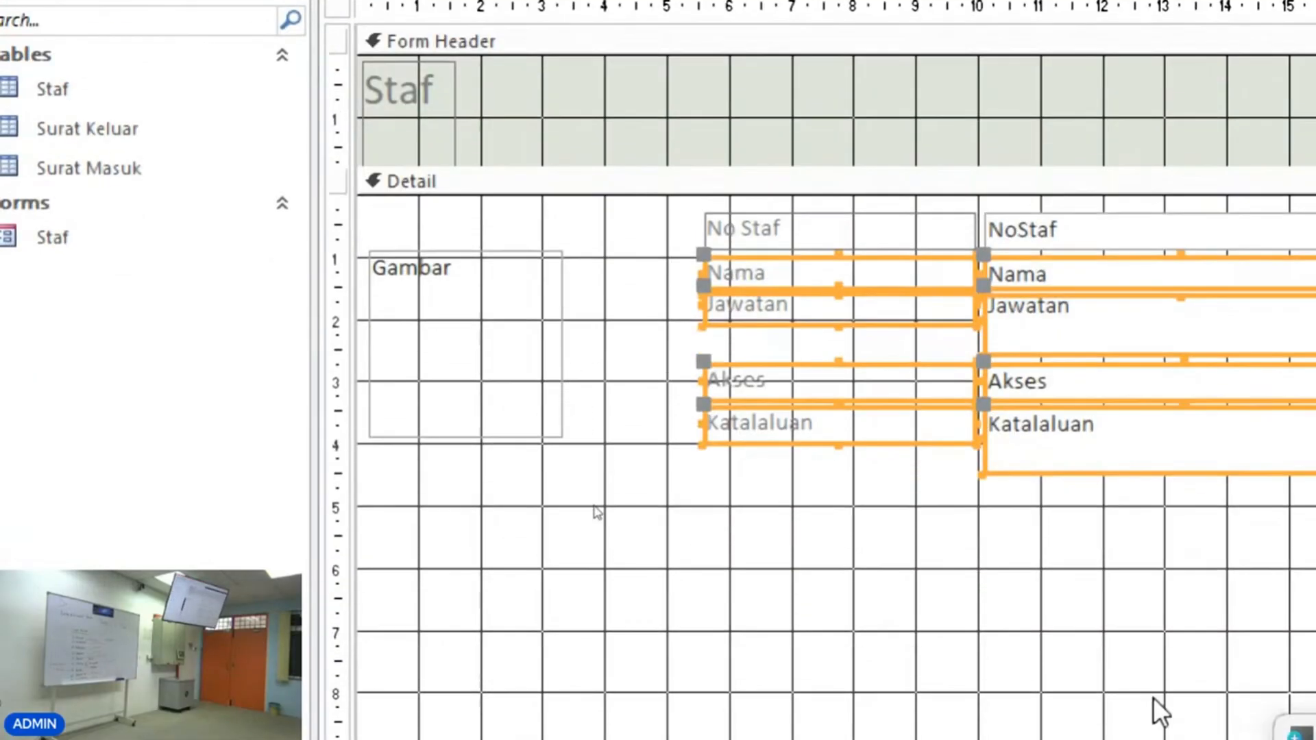
scroll(1131, 688, down, 3)
Move the TarikhRekod controls up below Katalaluan and move the Gambar picture to the top of the detail section.
drag(744, 563, 1057, 285)
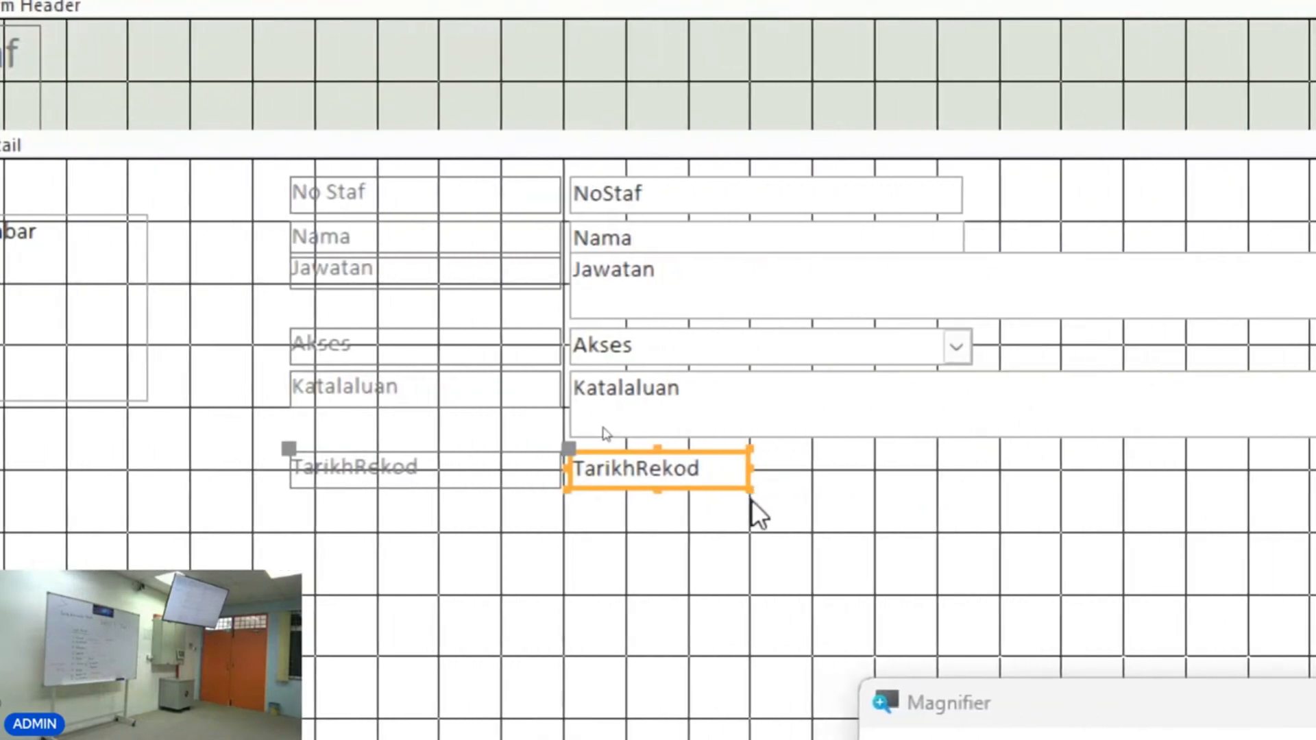
drag(799, 557, 272, 181)
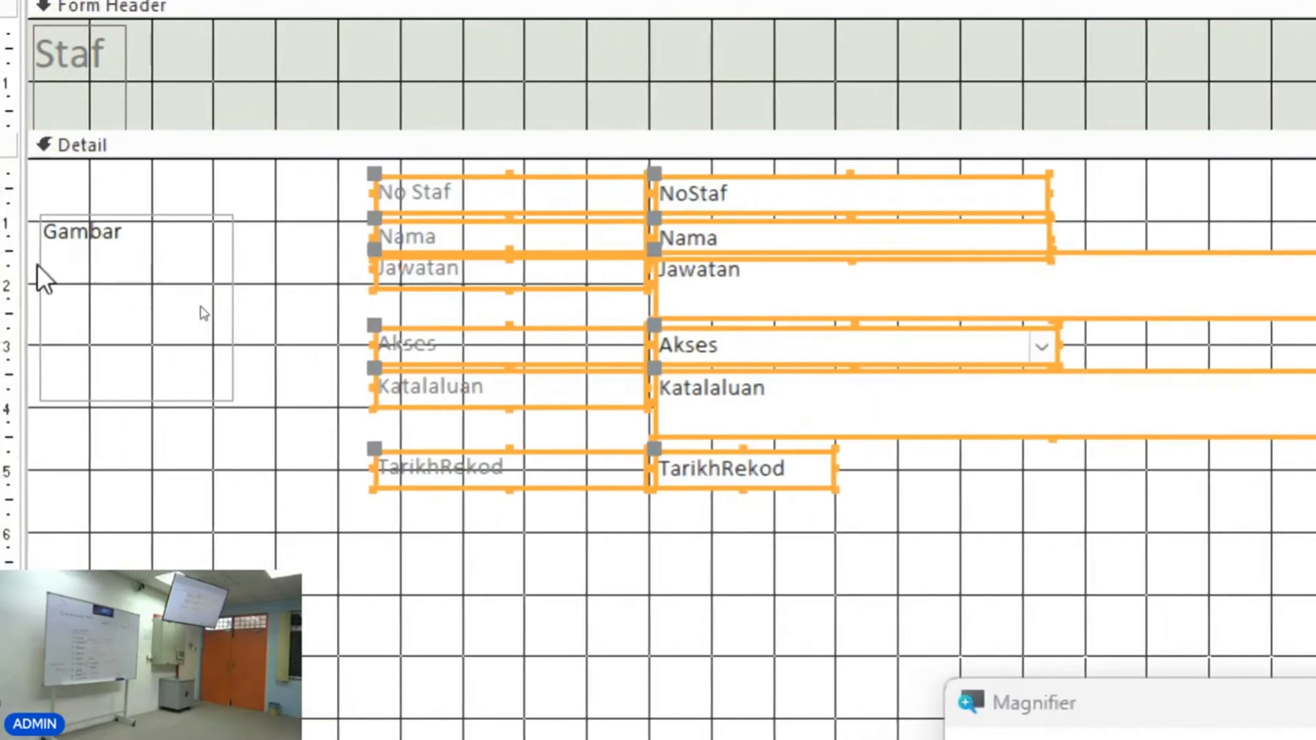
drag(257, 267, 260, 230)
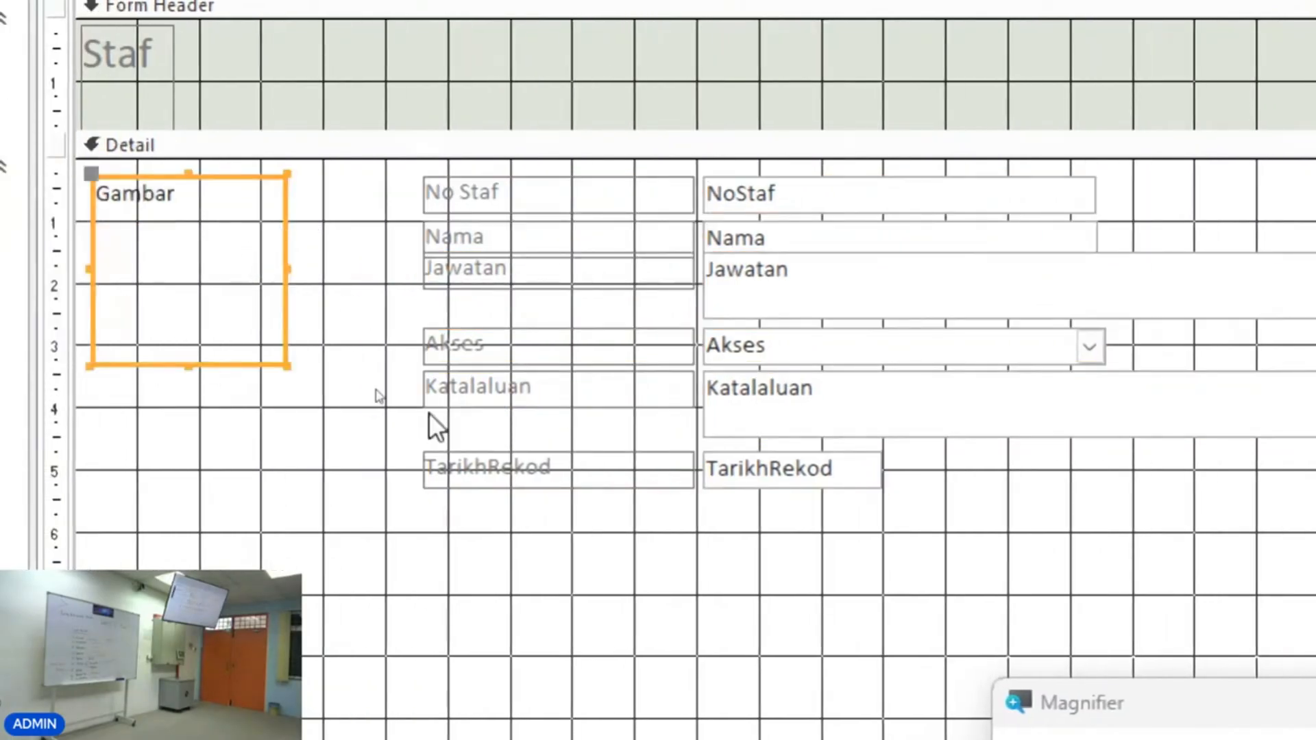
Select all field labels and text boxes and apply a Stacked layout to them.
click(971, 511)
drag(971, 512, 418, 169)
right_click(546, 186)
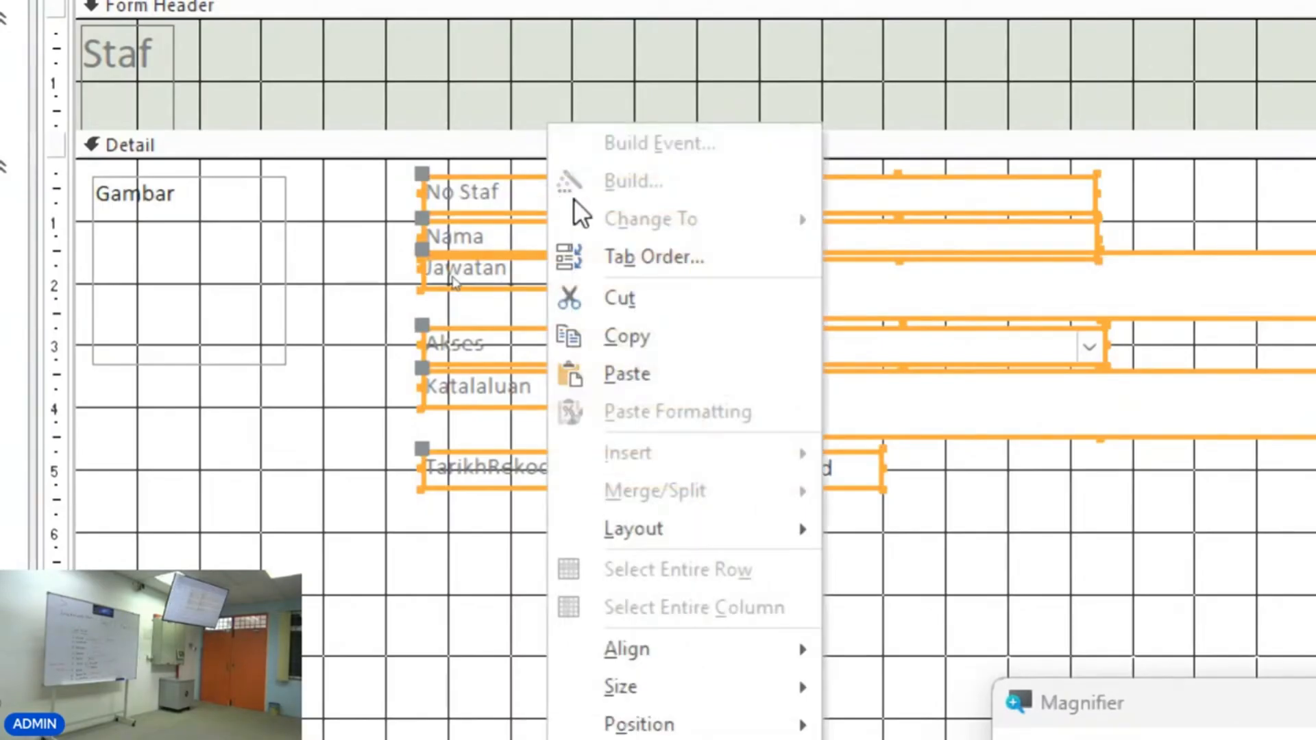
mouse_move(705, 533)
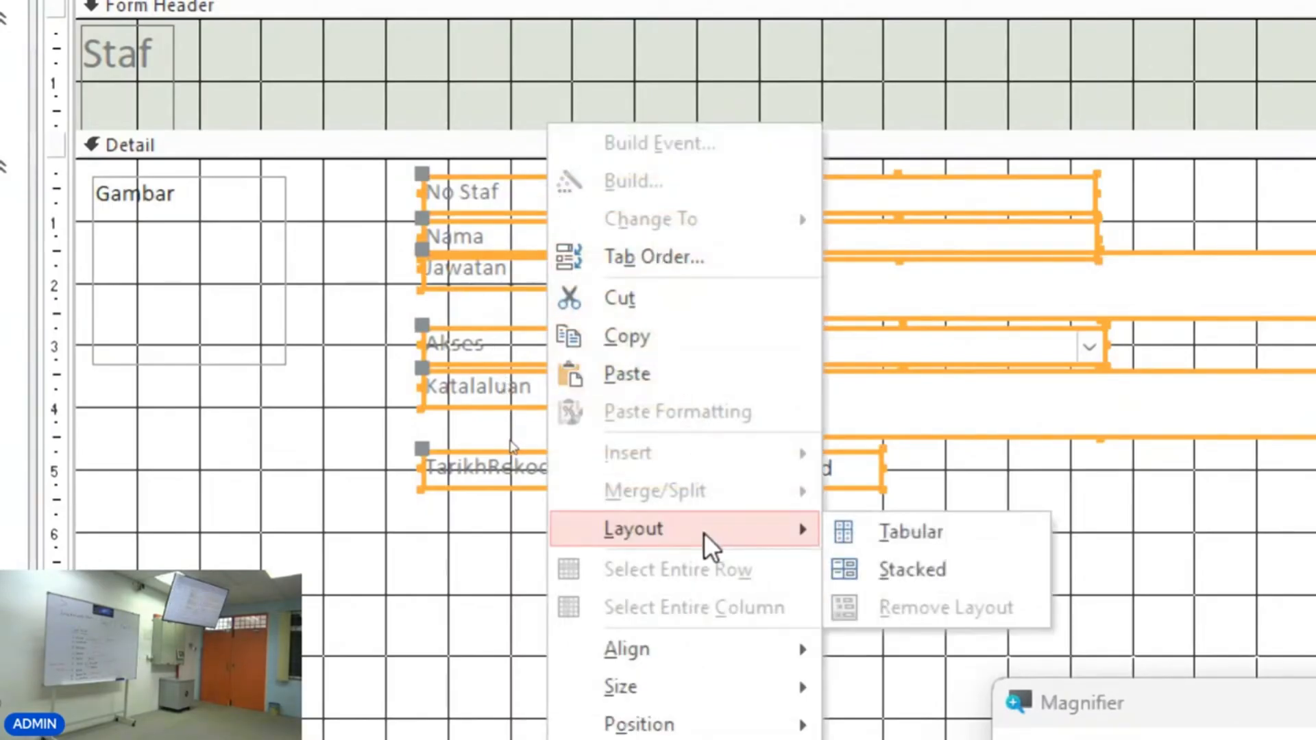
click(927, 580)
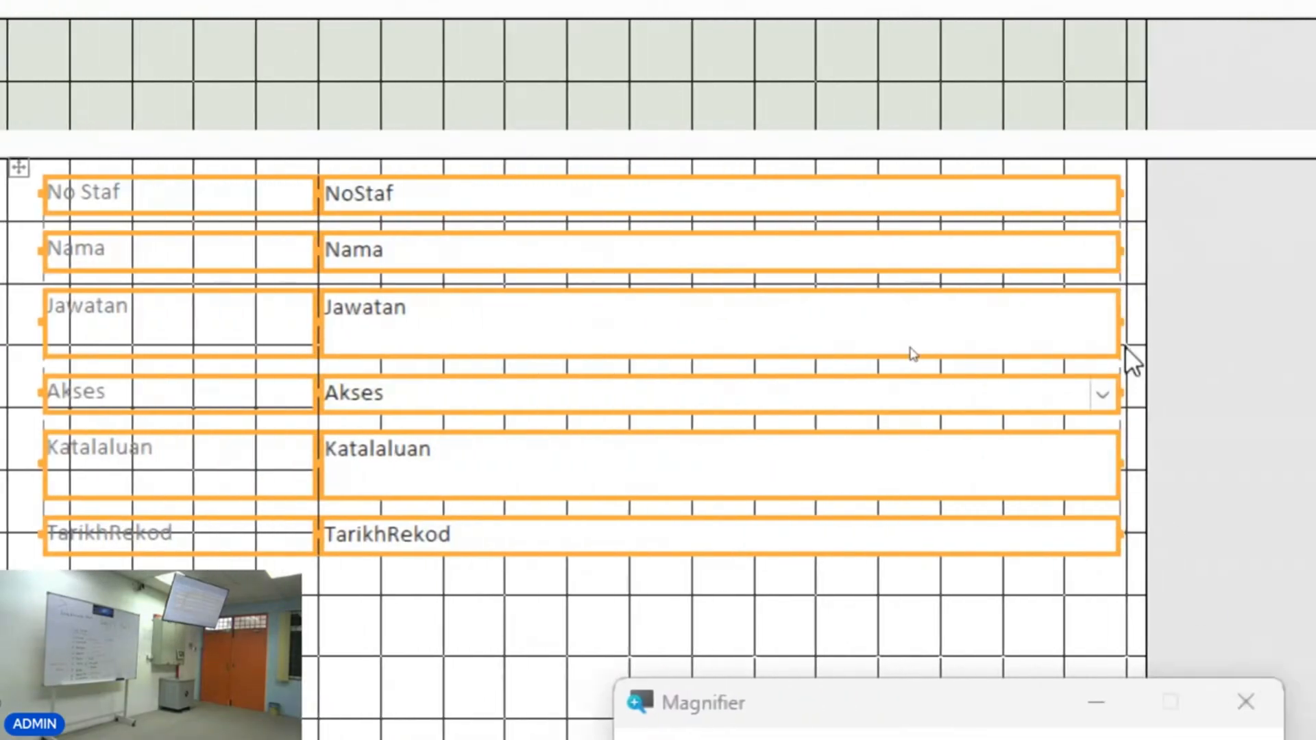
Narrow the Jawatan text box within the stacked layout, then undo the changes.
click(1184, 323)
click(1102, 323)
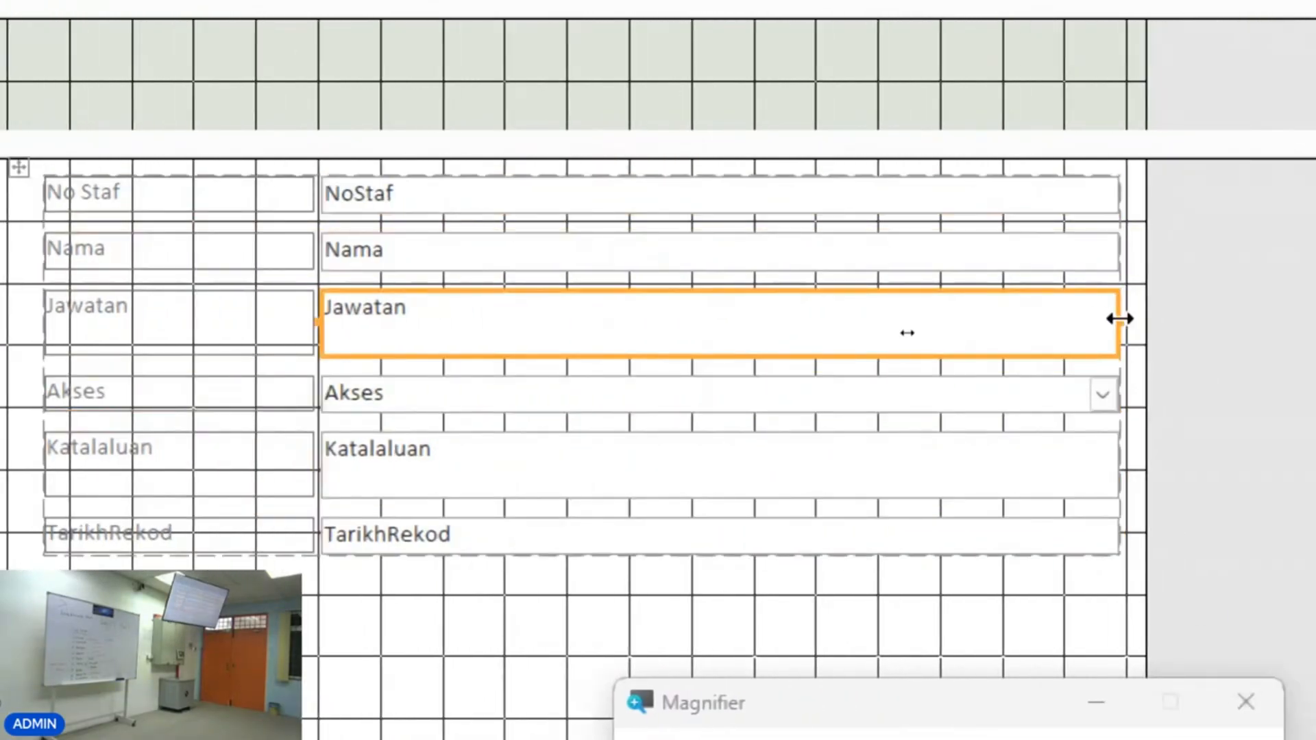
drag(1120, 317, 806, 321)
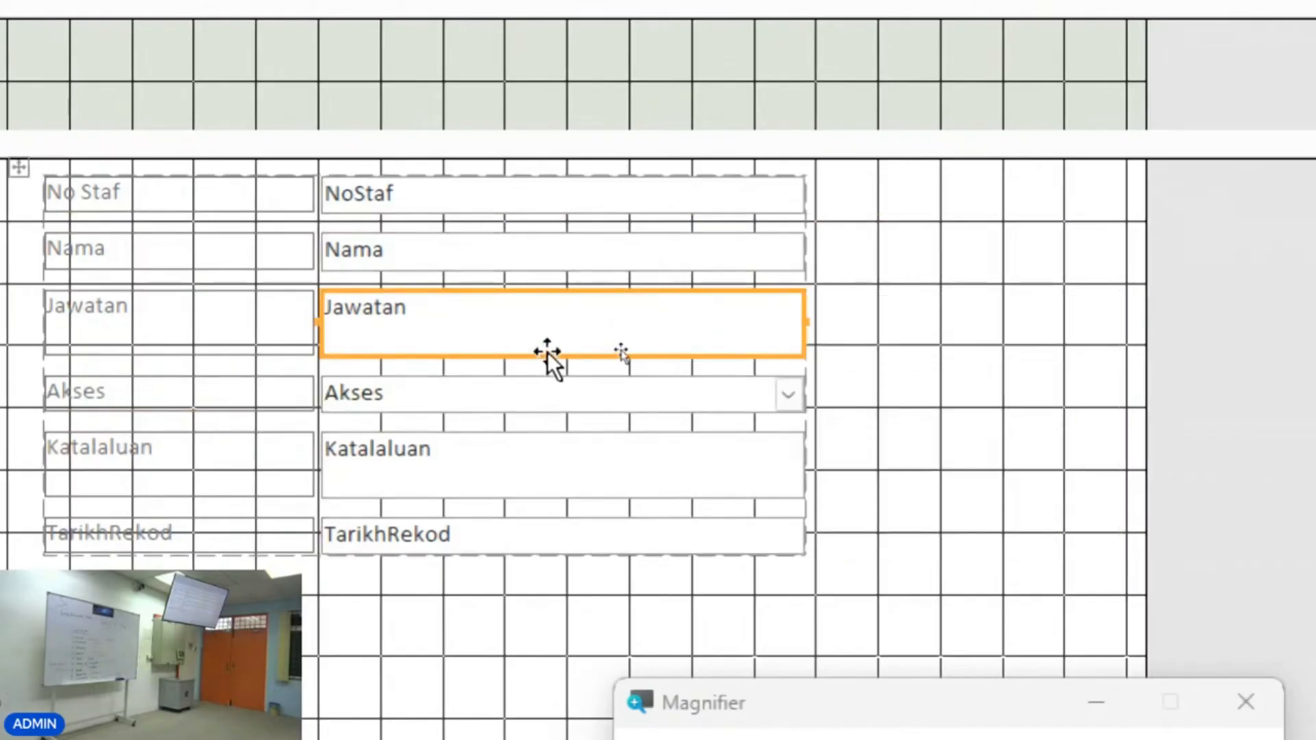
click(670, 361)
click(594, 355)
key(ctrl+z)
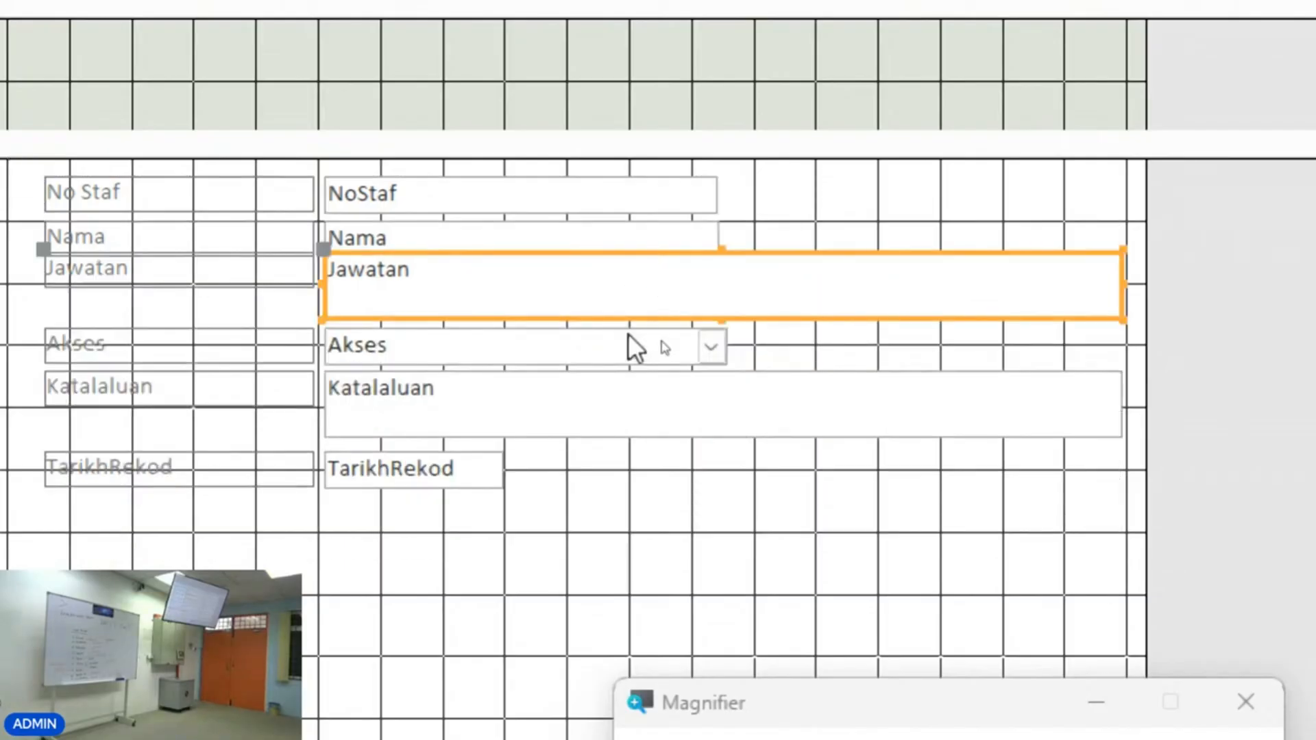
Reposition the Akses, Katalaluan and TarikhRekod labels and text boxes slightly.
drag(470, 579, 295, 381)
click(374, 541)
drag(417, 523, 293, 423)
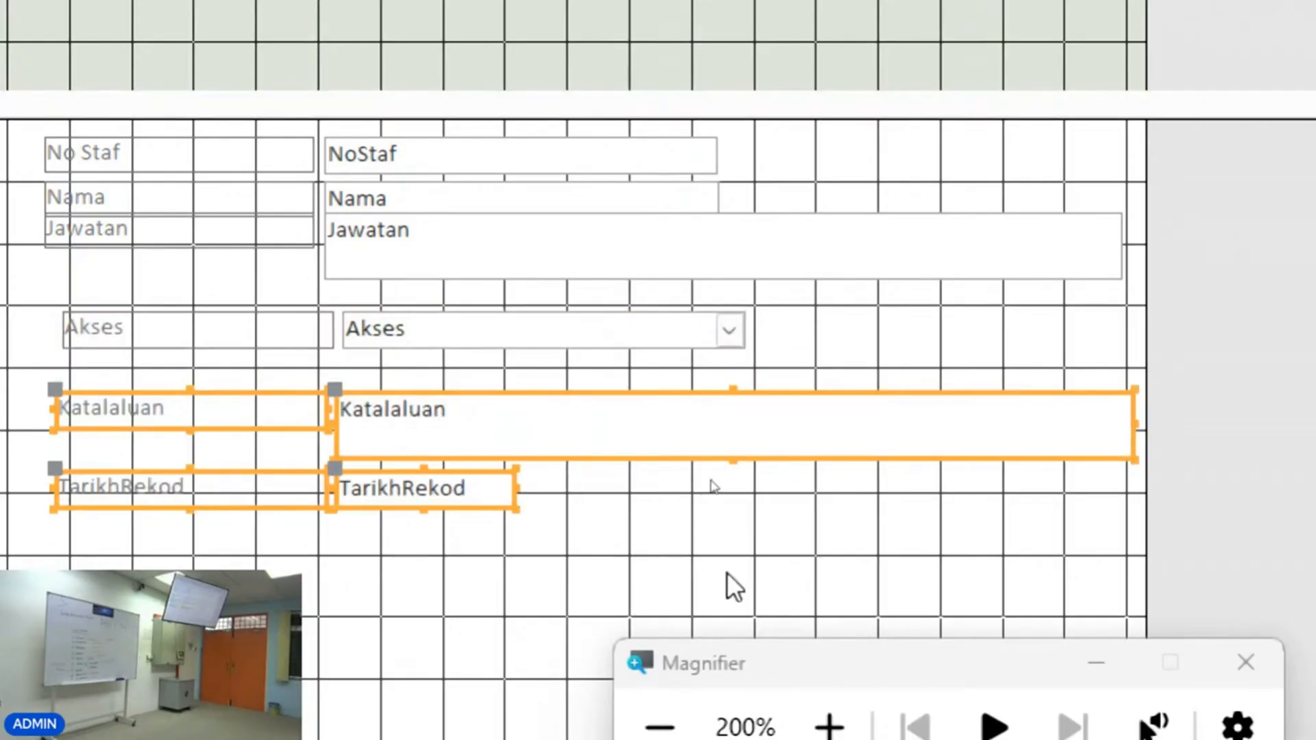
Select all field labels and text boxes again and apply a Stacked layout.
drag(767, 558, 67, 126)
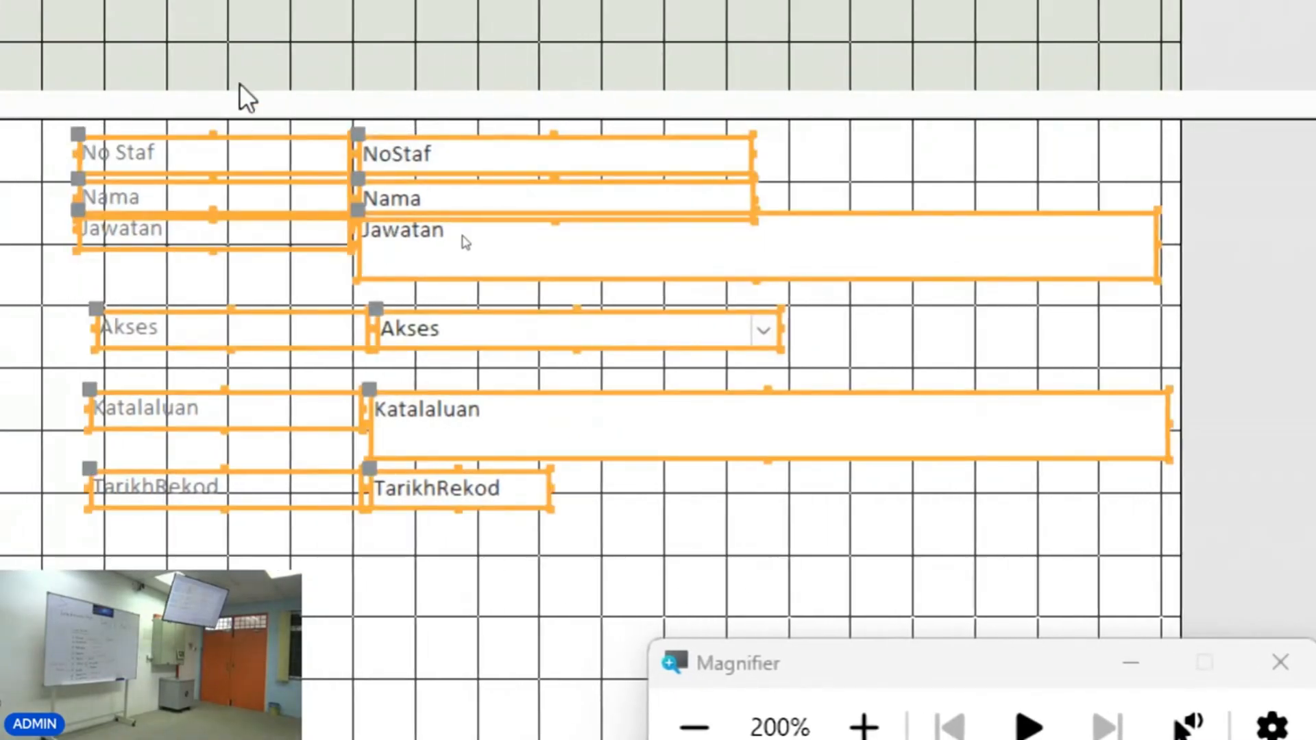
right_click(678, 248)
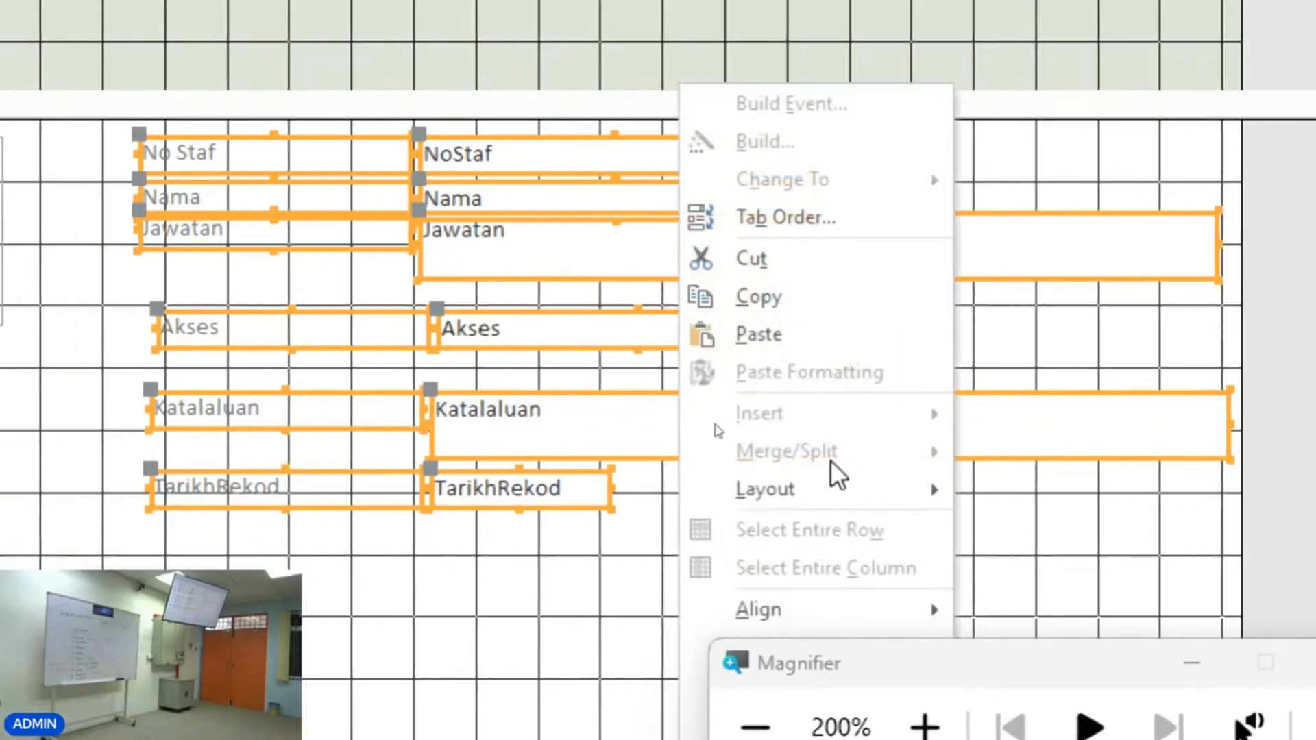
mouse_move(829, 489)
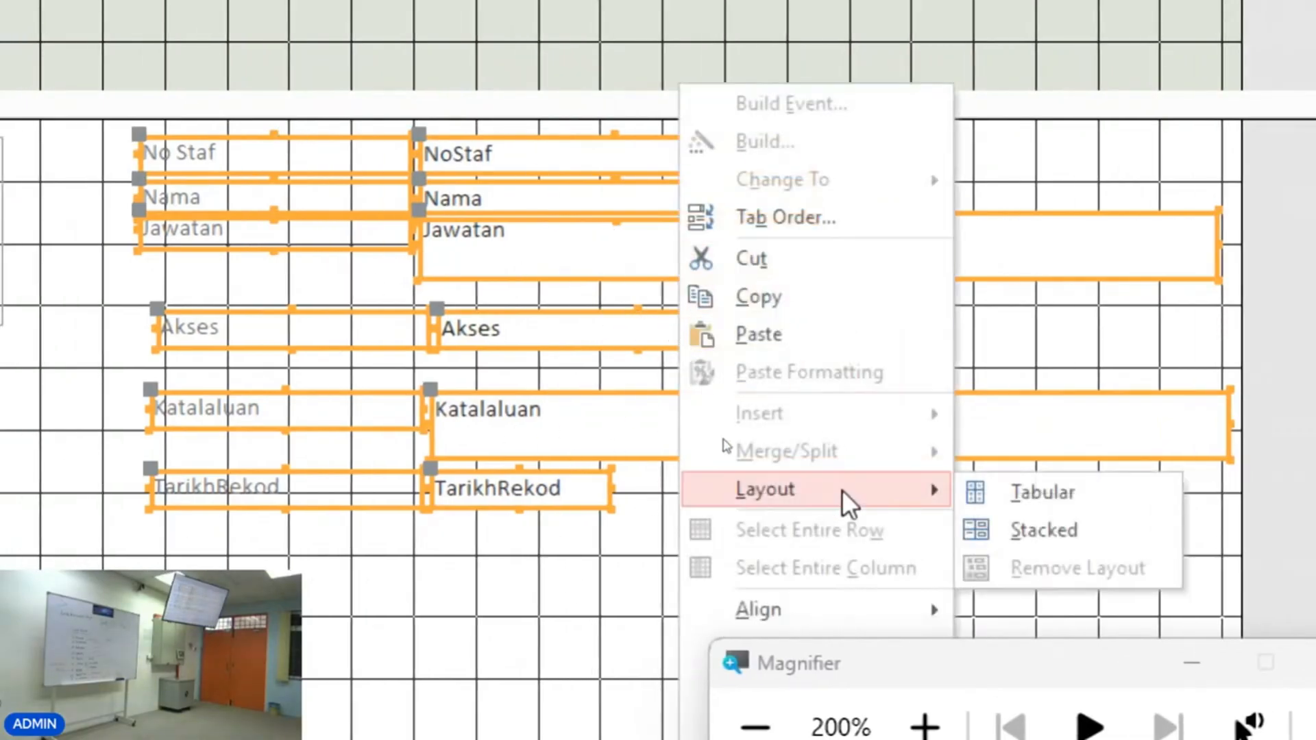
click(1050, 529)
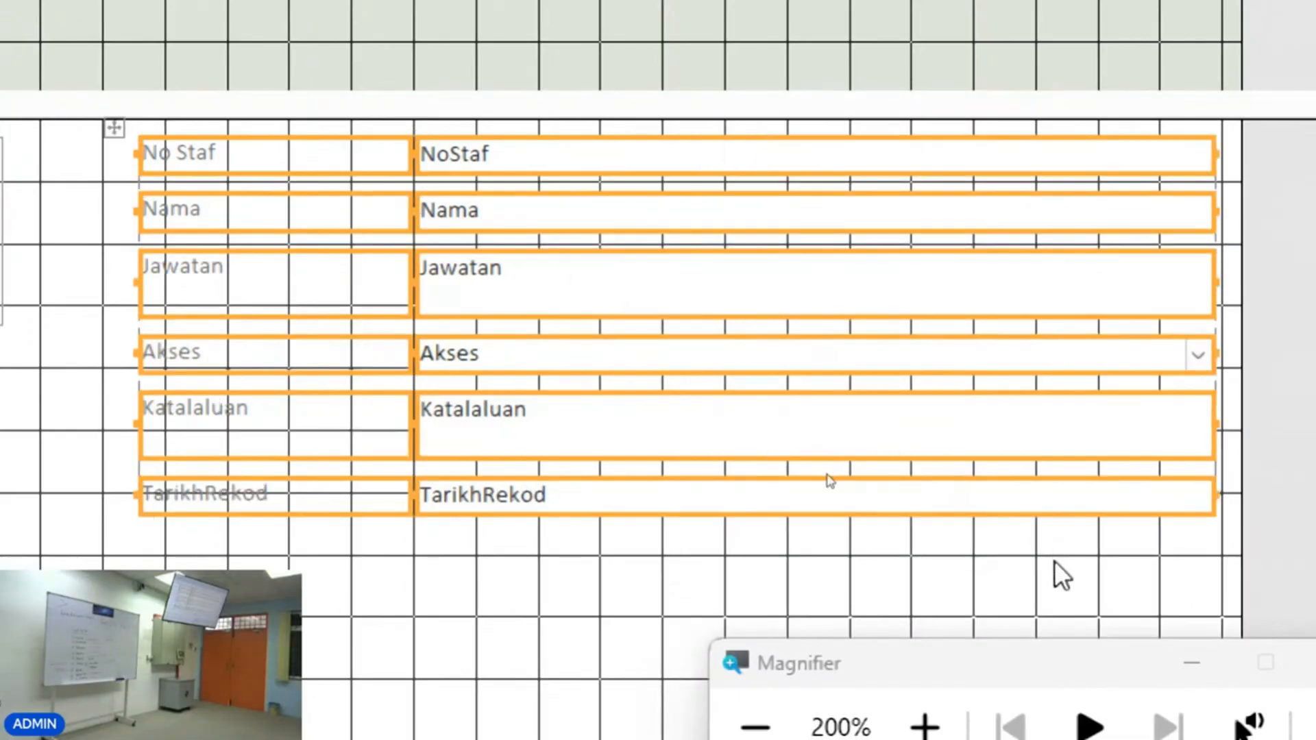
click(1055, 576)
Shrink the Jawatan and Katalaluan text boxes to single-line height and move the stacked layout left beside the Gambar picture.
click(696, 259)
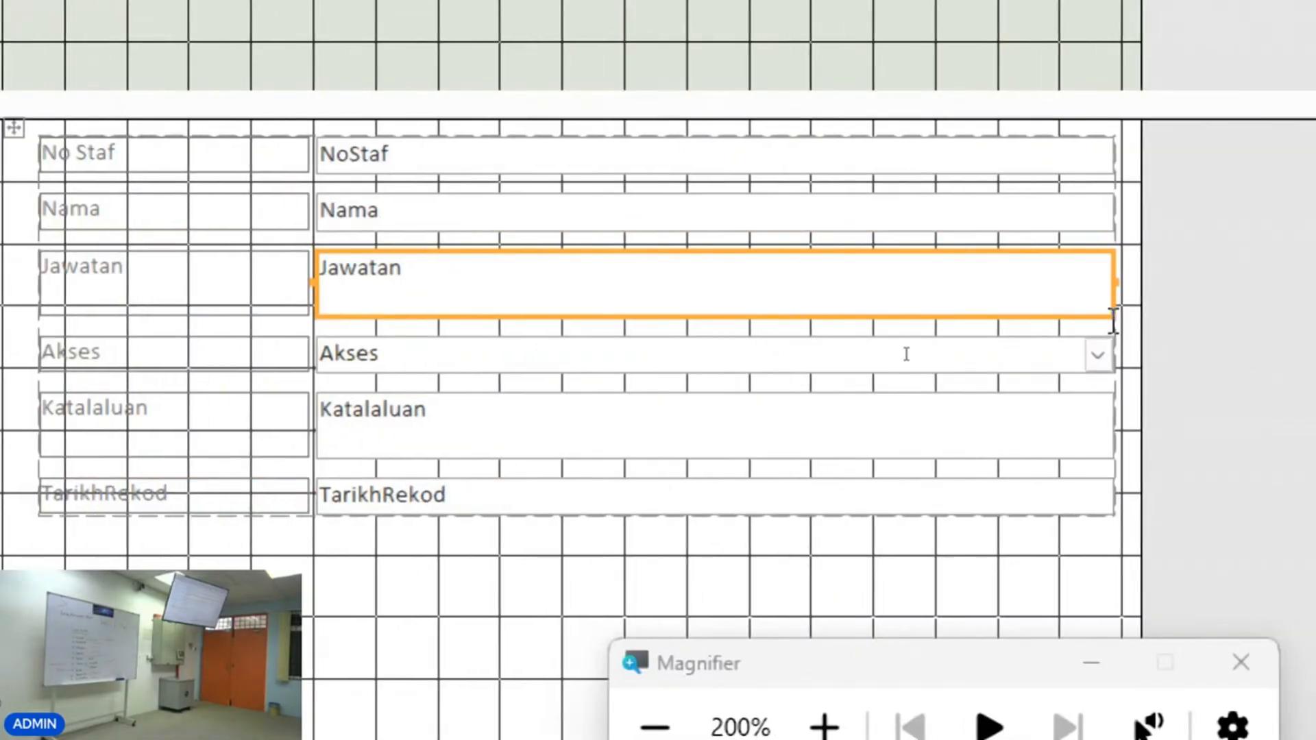
drag(1108, 316, 1104, 280)
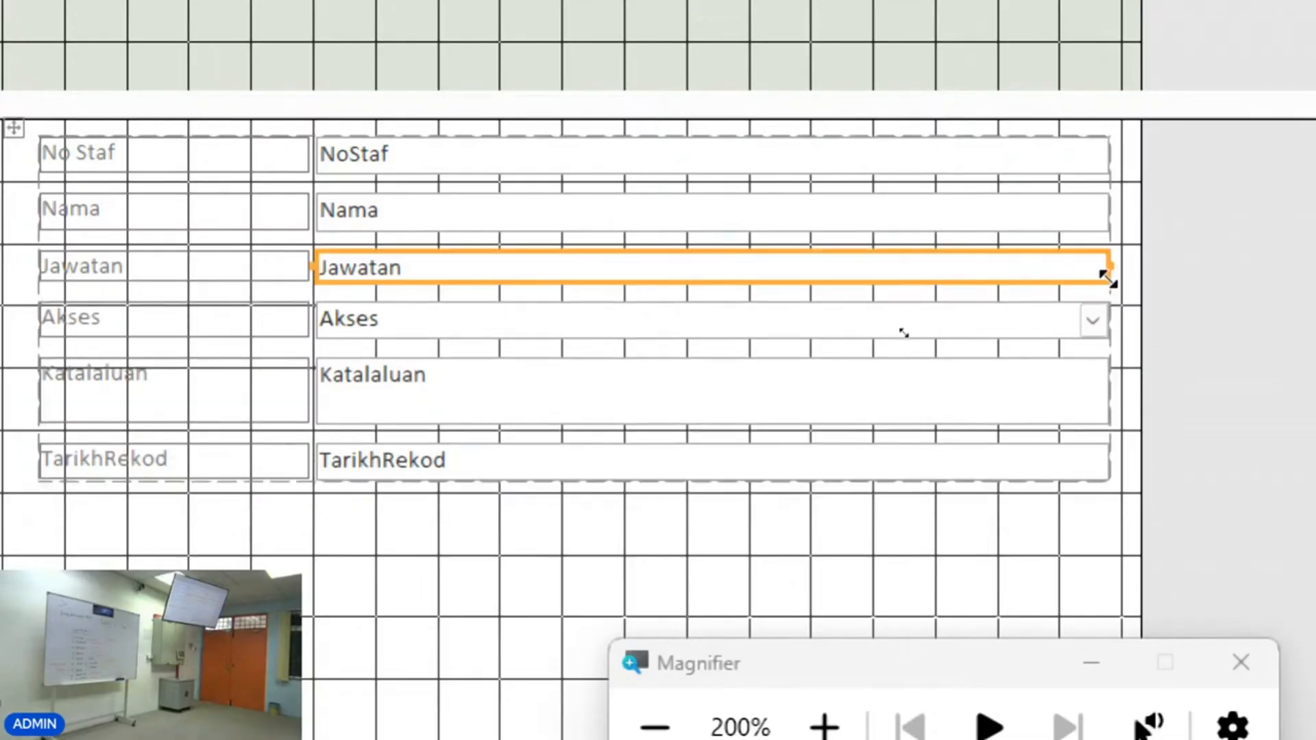
drag(1106, 276, 1104, 289)
click(1097, 406)
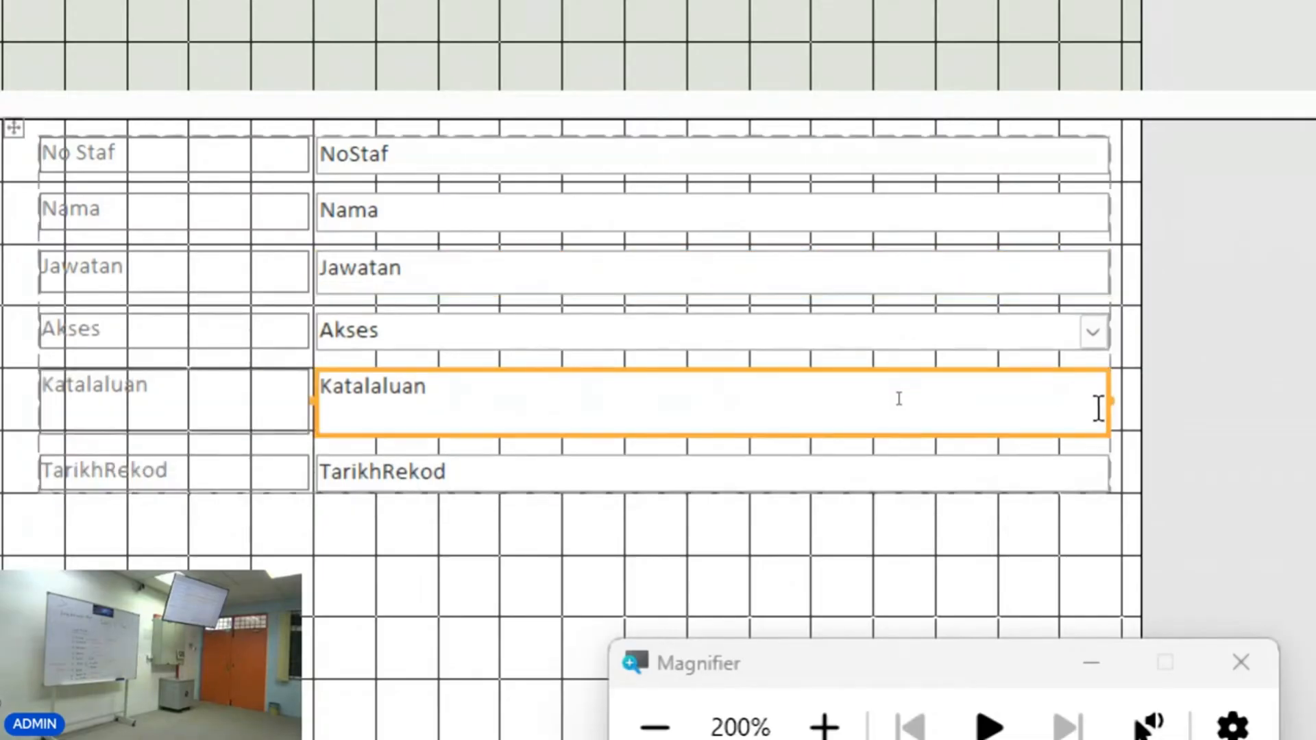
drag(1103, 437, 787, 426)
click(1098, 449)
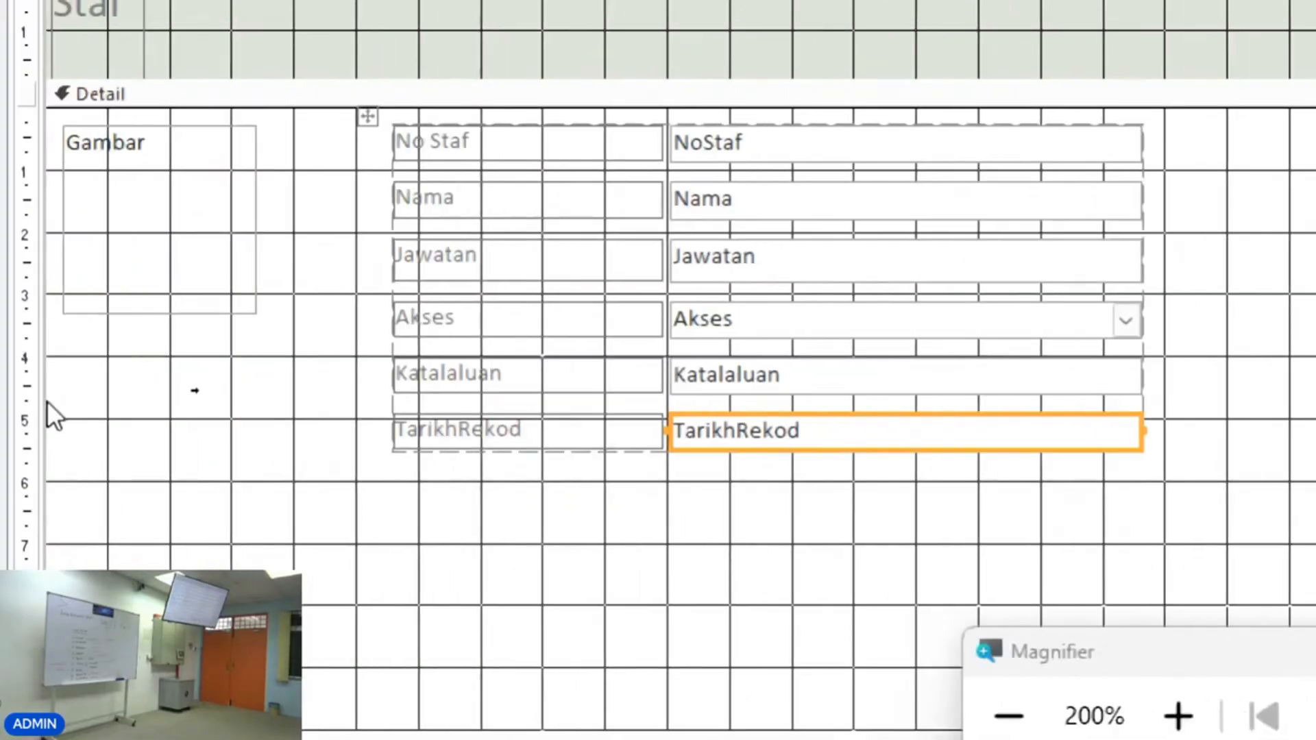
drag(367, 116, 244, 121)
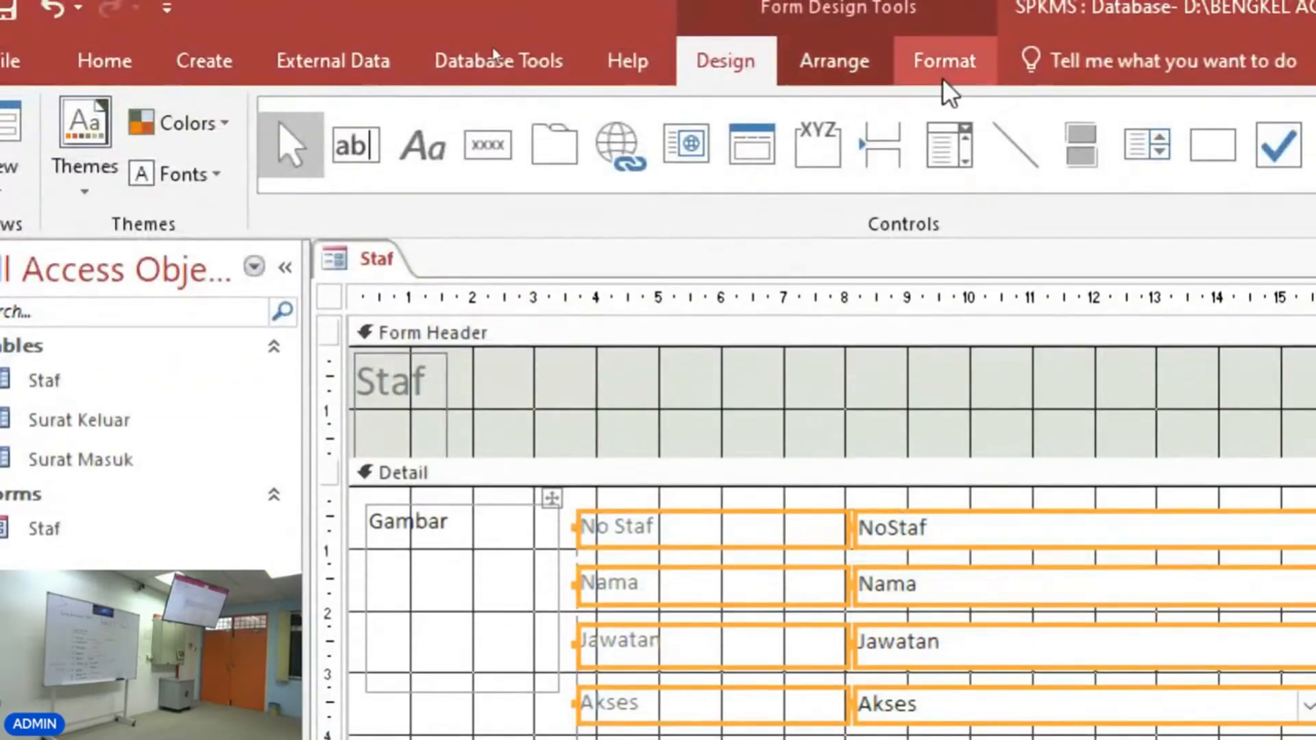
Format the No Staf label with white font colour and a black fill.
click(944, 65)
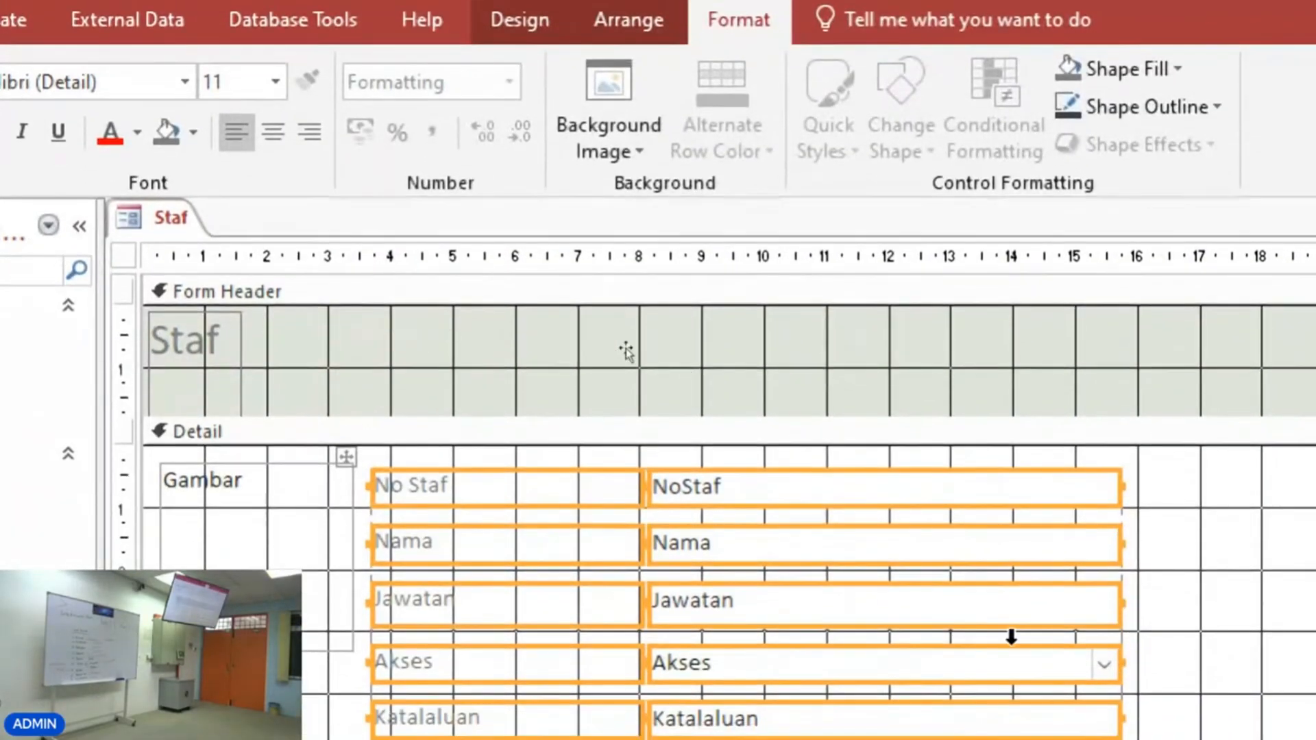
click(1151, 505)
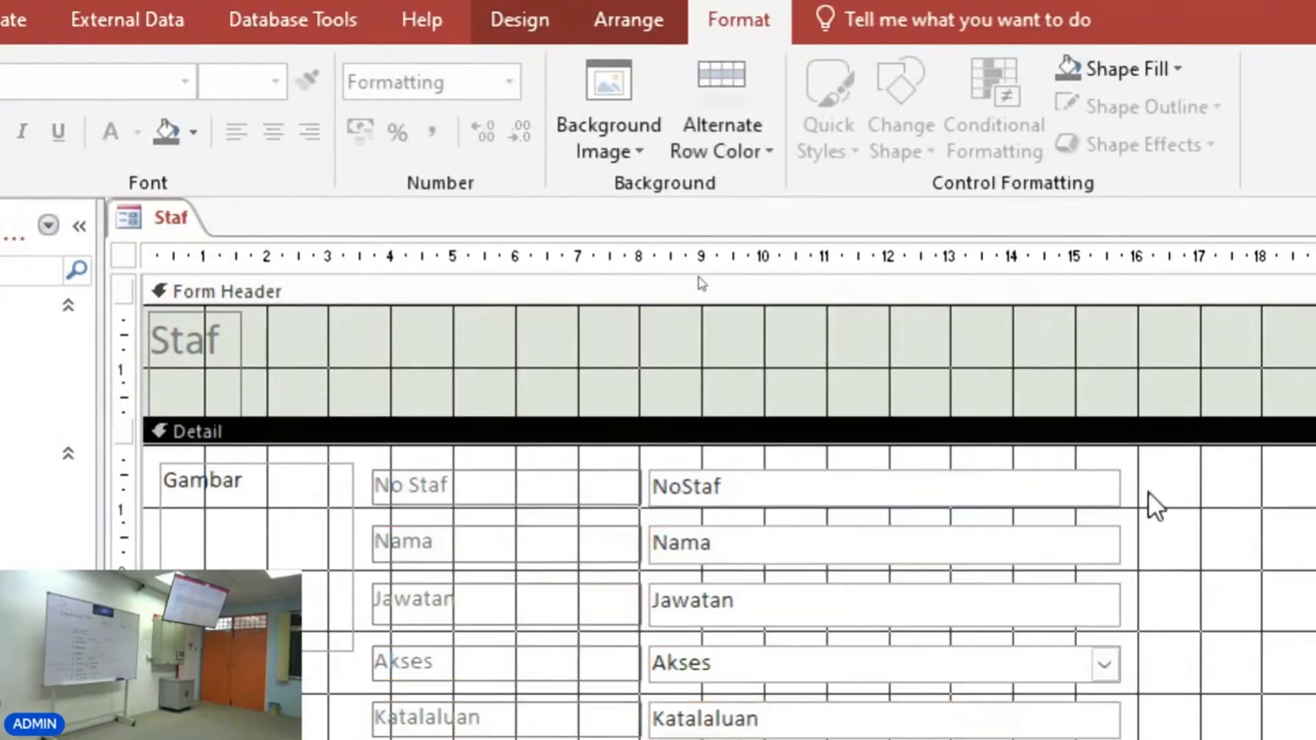
click(406, 494)
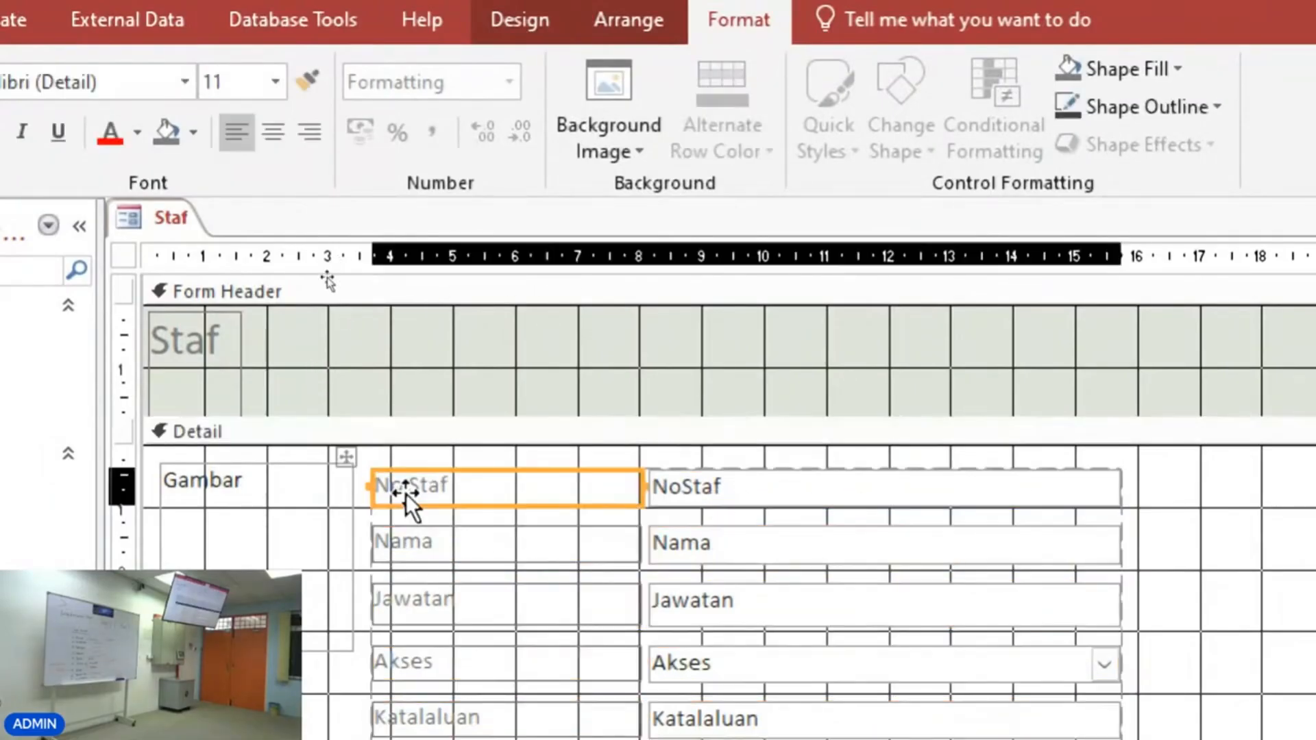
click(137, 131)
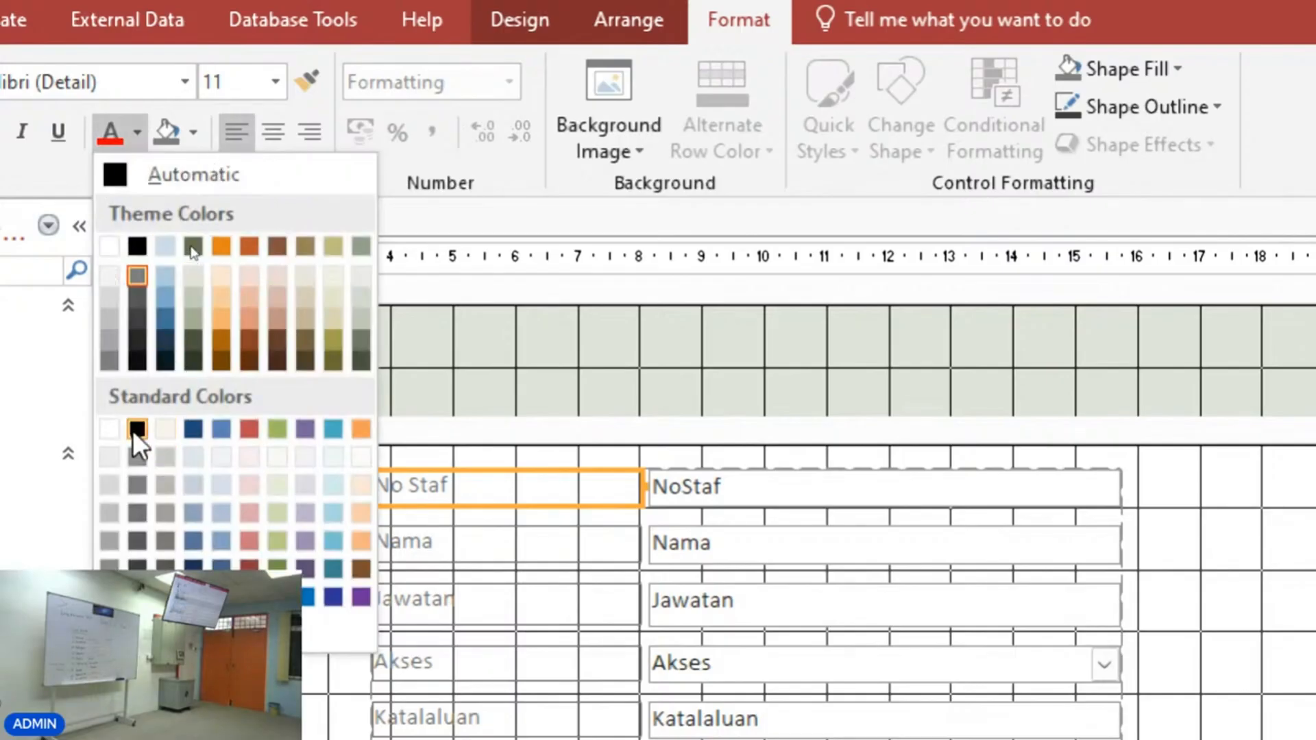
click(105, 429)
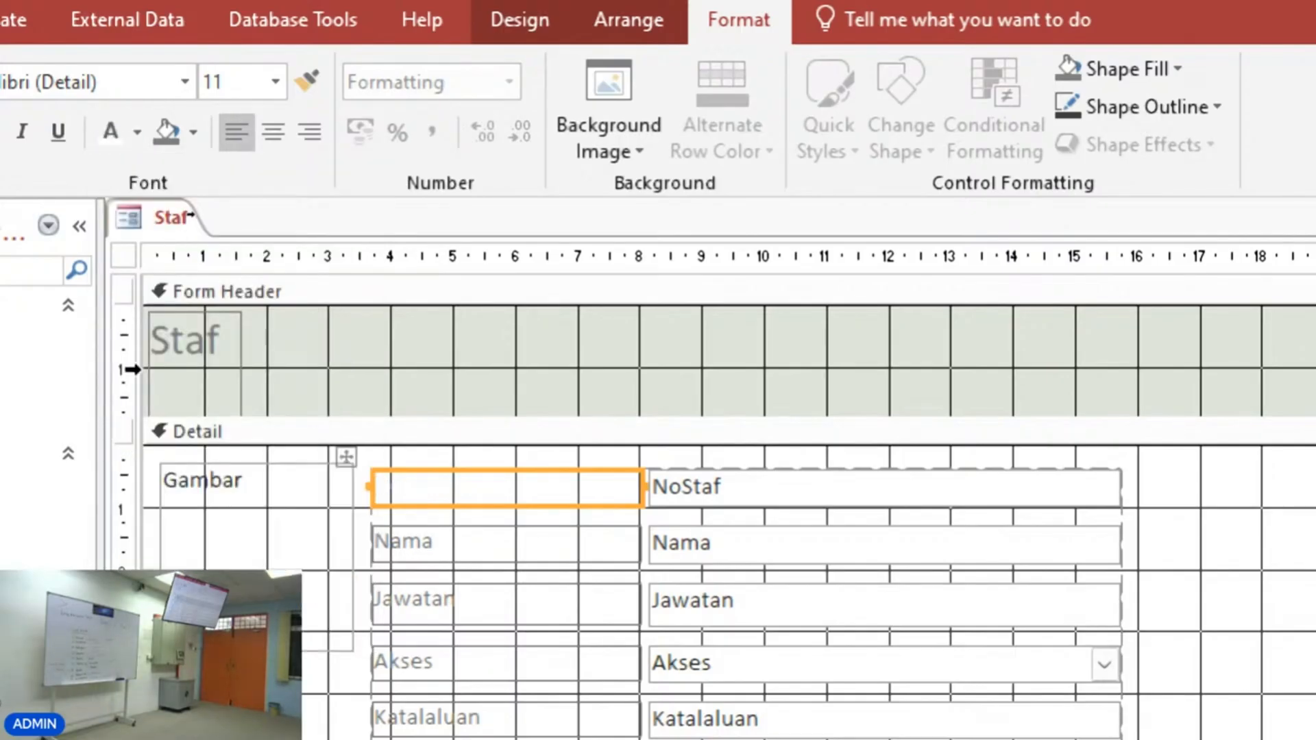
click(194, 131)
click(188, 248)
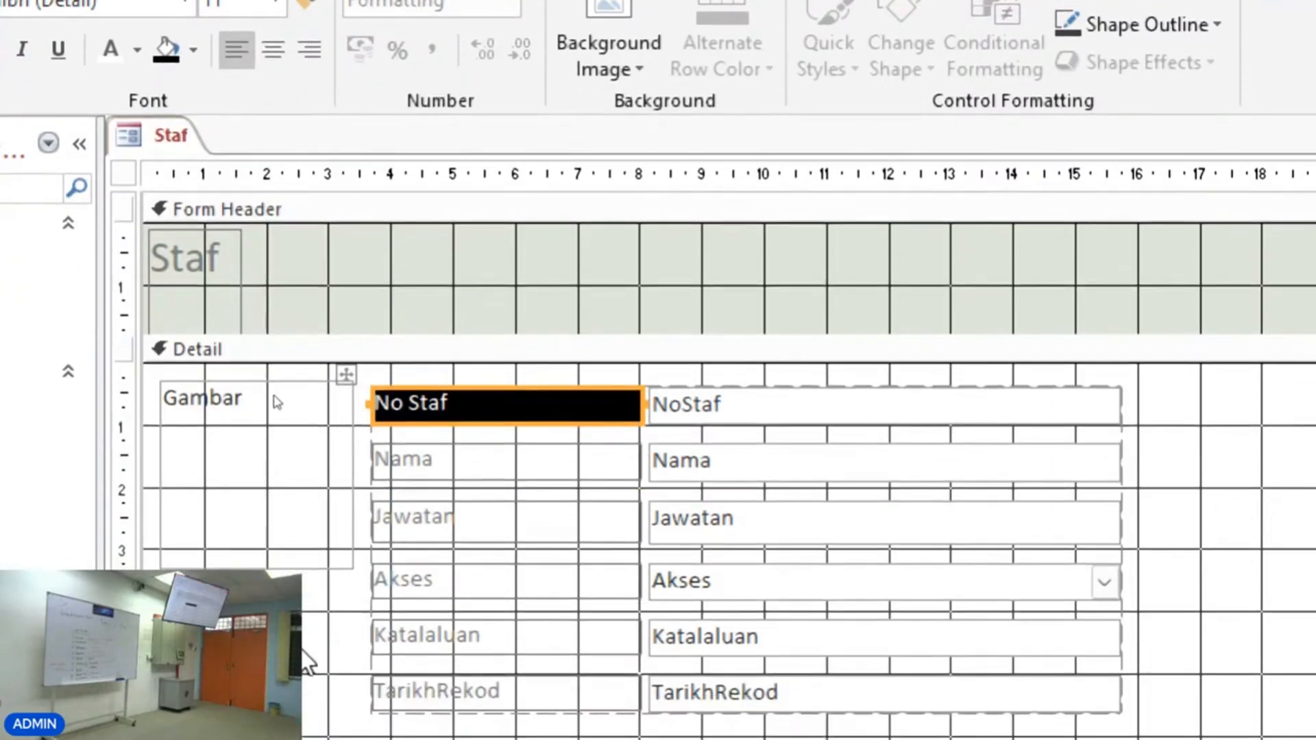
click(303, 732)
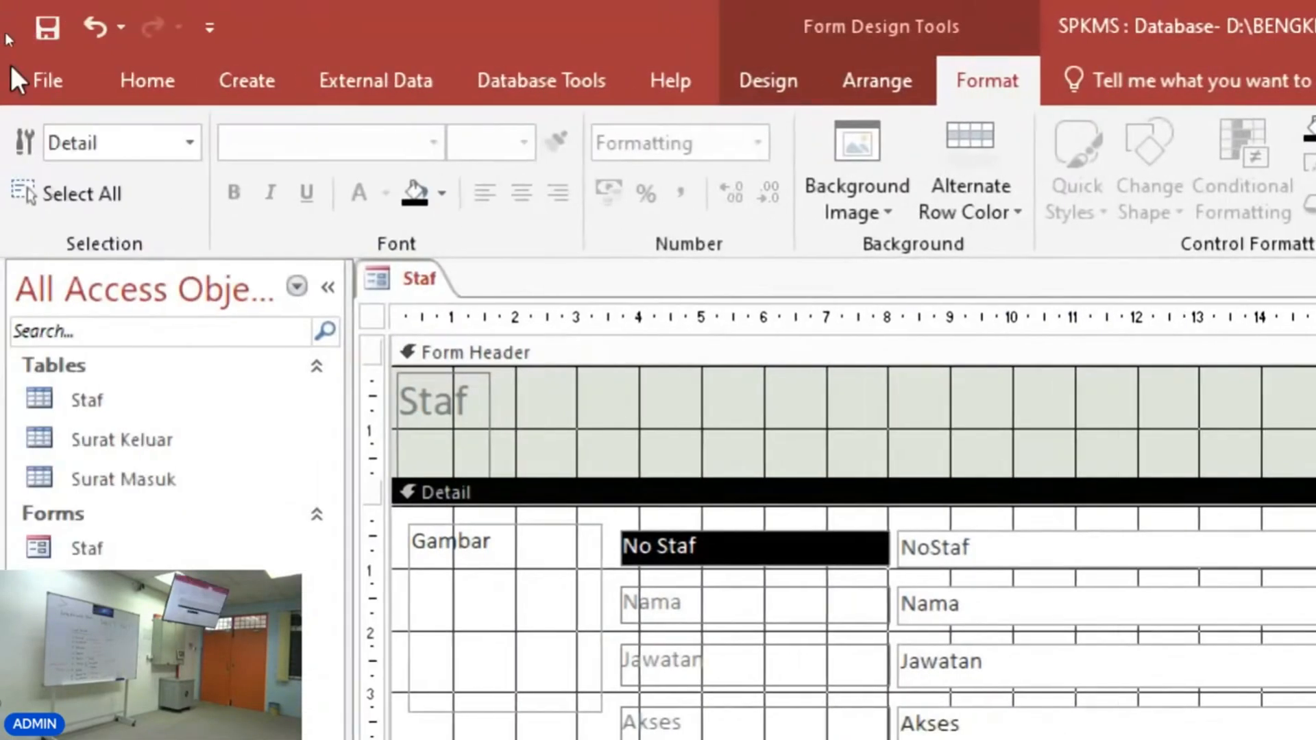
Preview the formatted form in Form View and return to Design View.
click(150, 80)
click(35, 141)
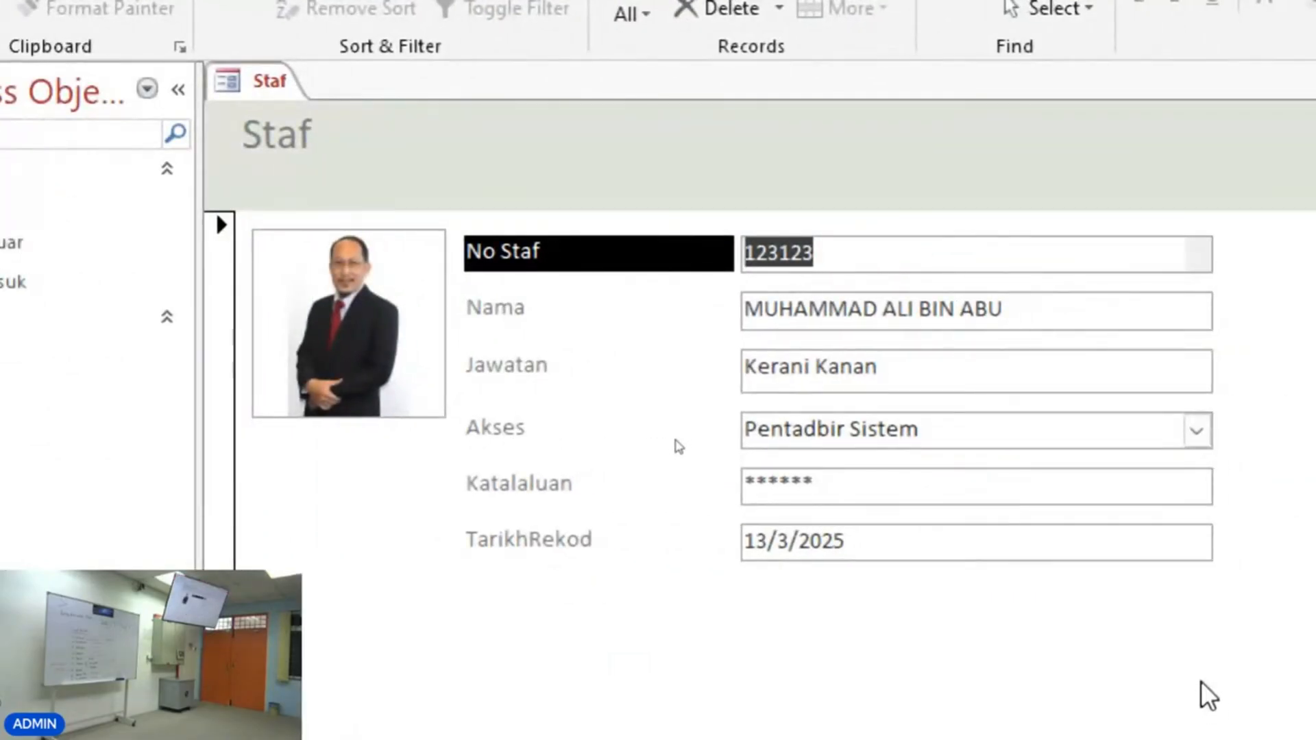
right_click(688, 621)
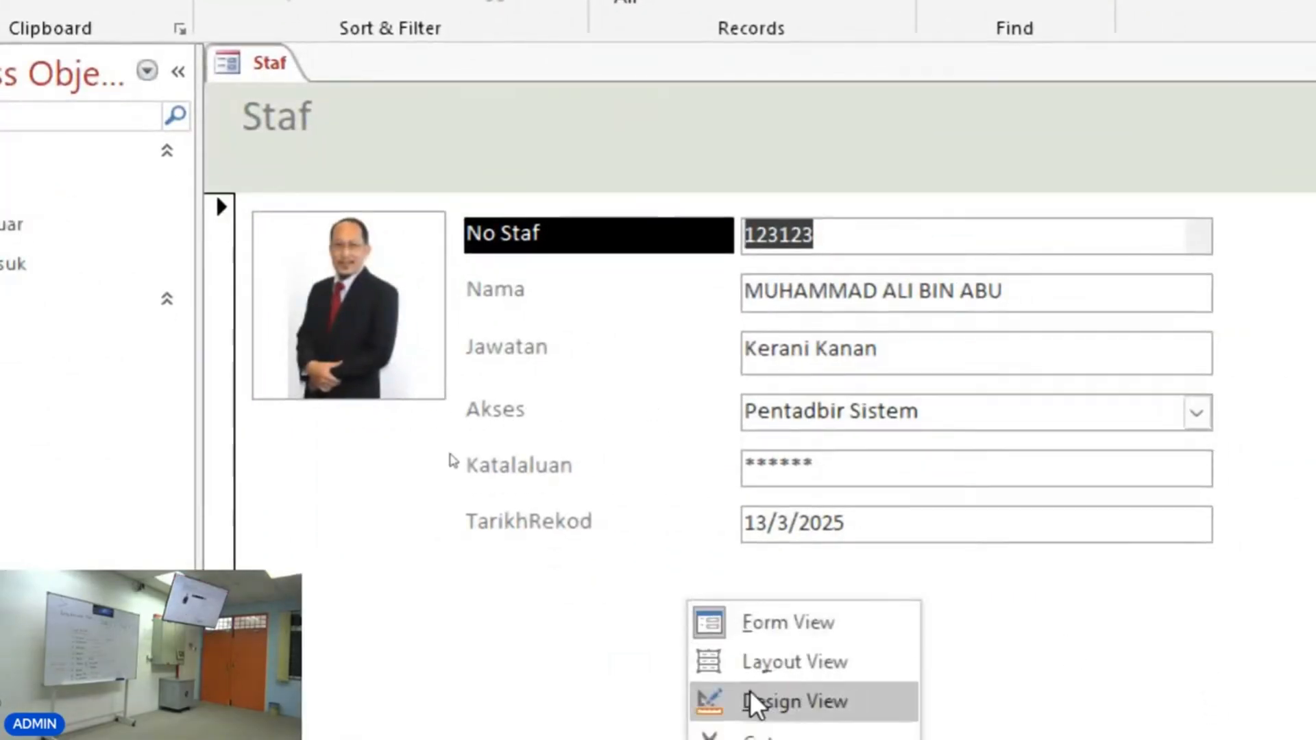
click(754, 720)
Apply the same white font colour and black fill to the Nama label.
click(624, 415)
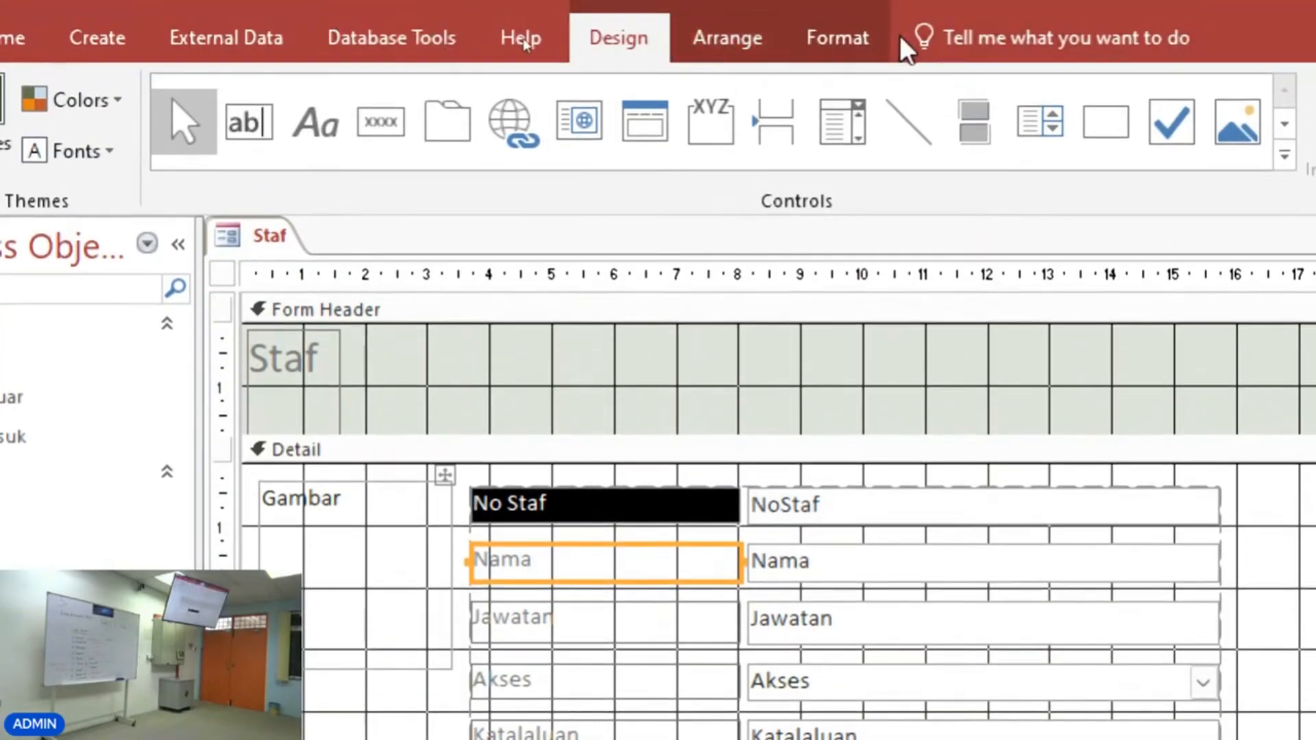
click(858, 31)
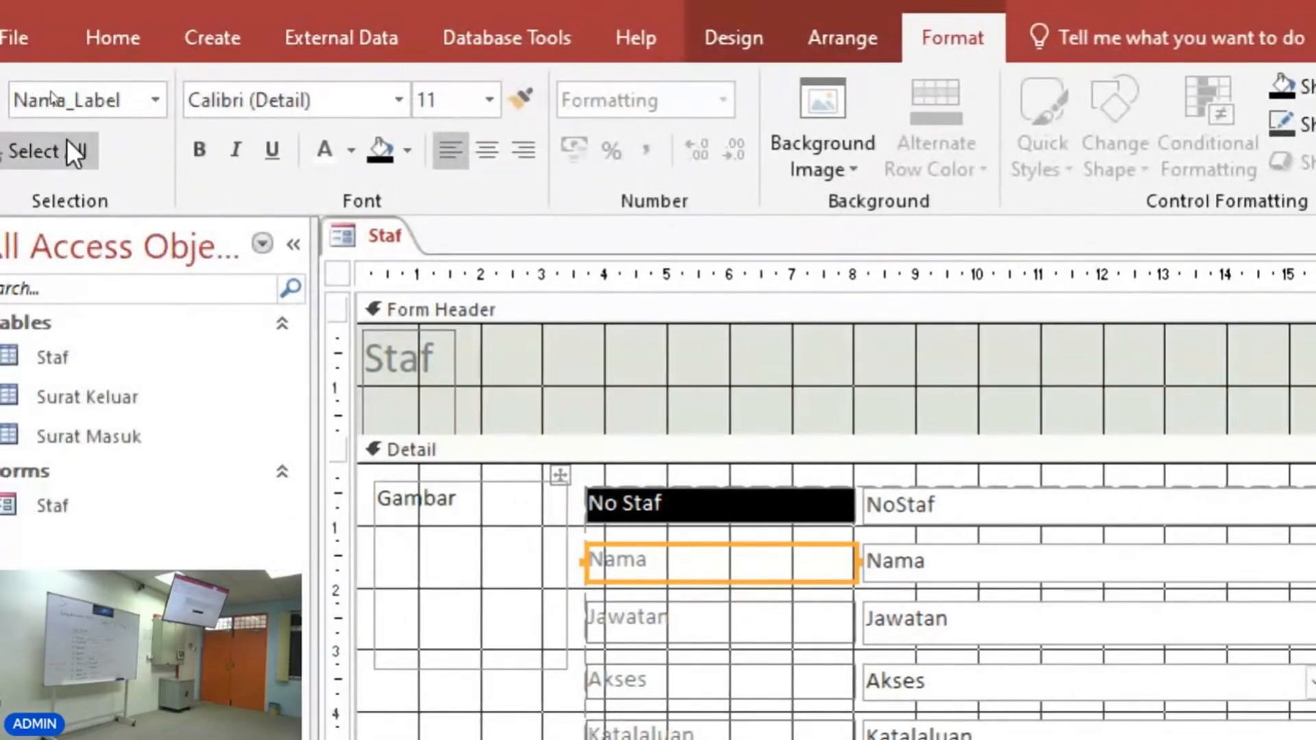
click(331, 141)
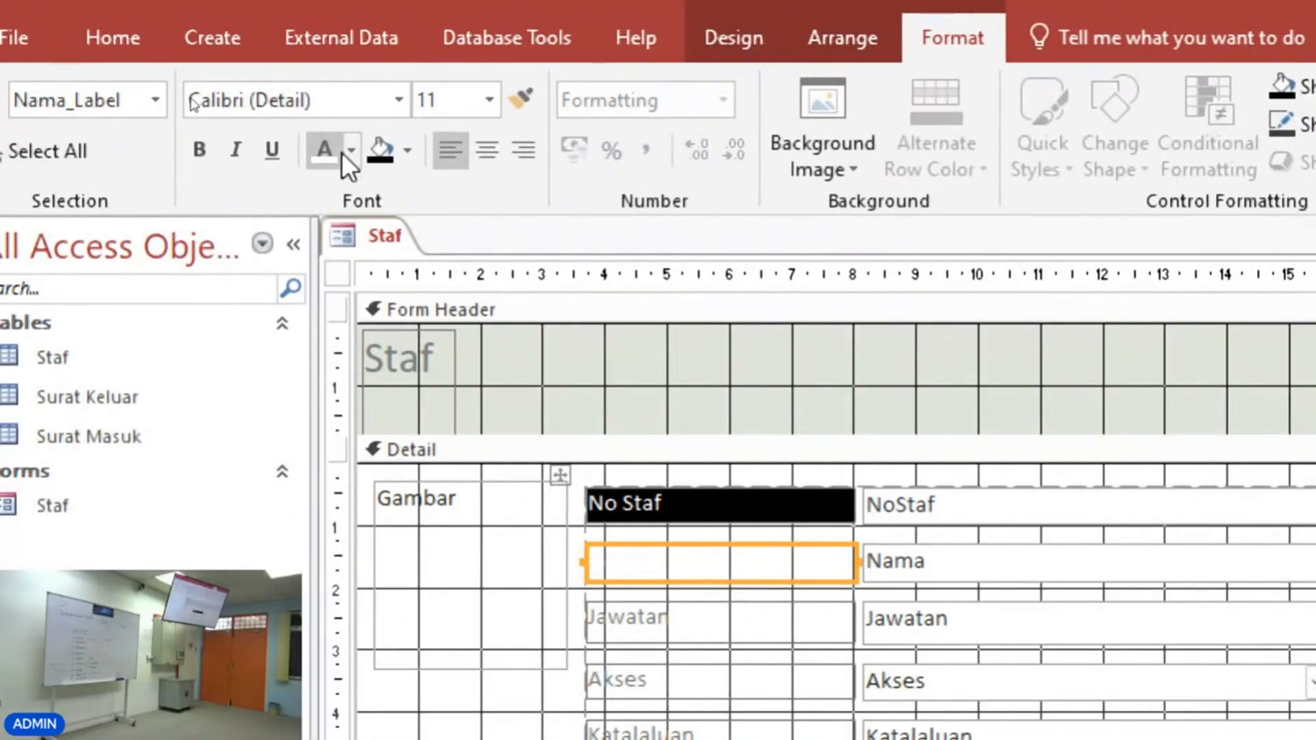
click(380, 149)
click(398, 99)
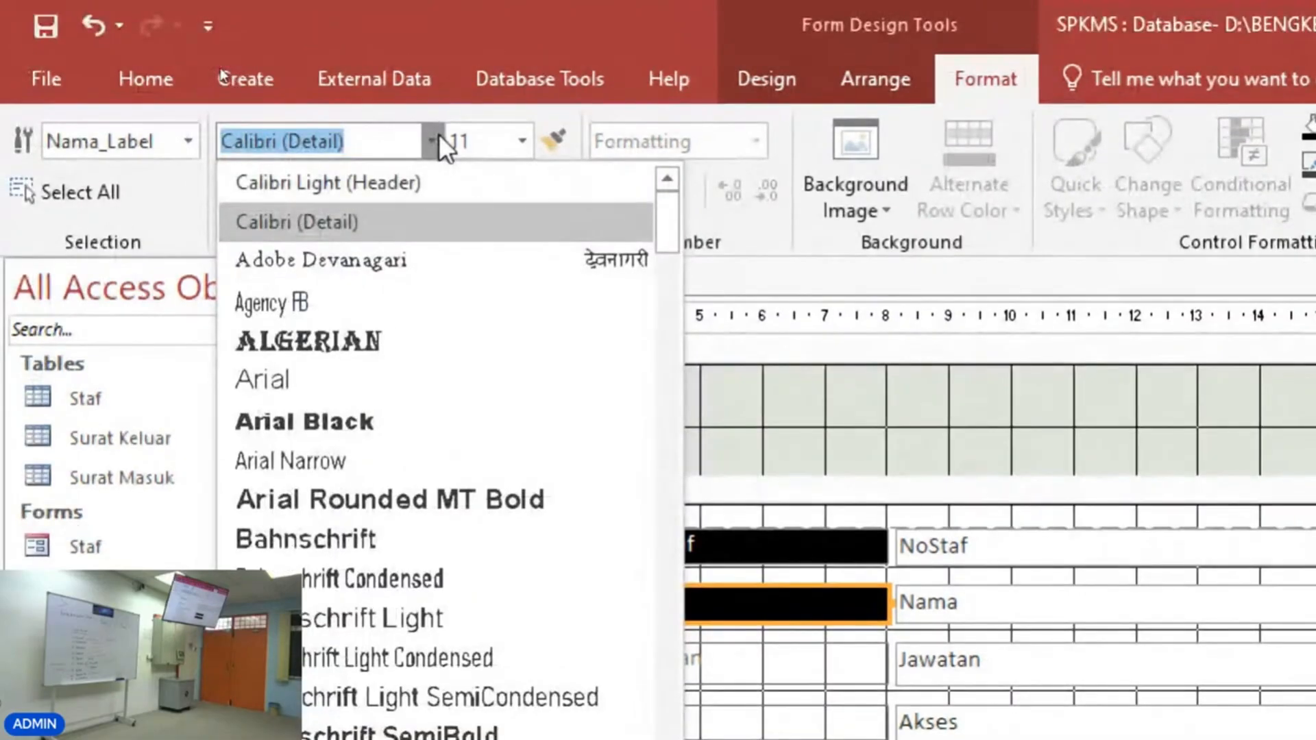
click(425, 123)
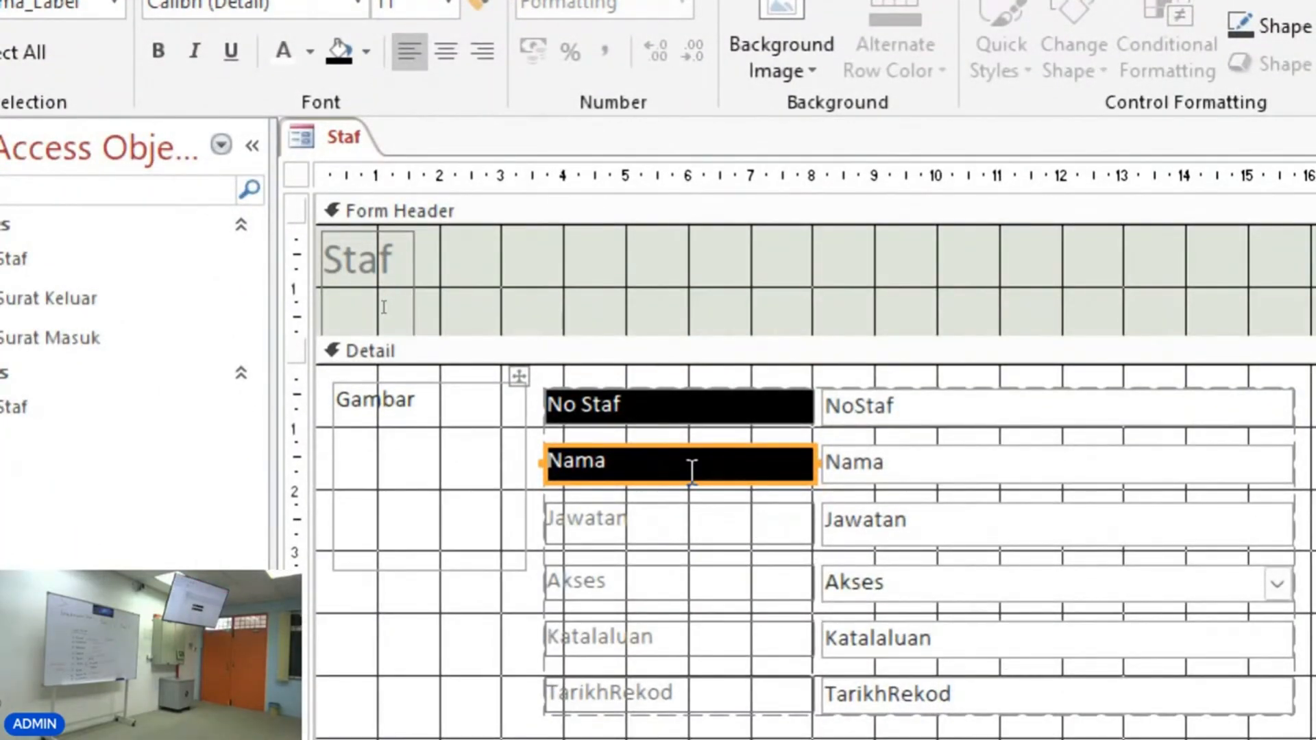
click(323, 693)
click(409, 621)
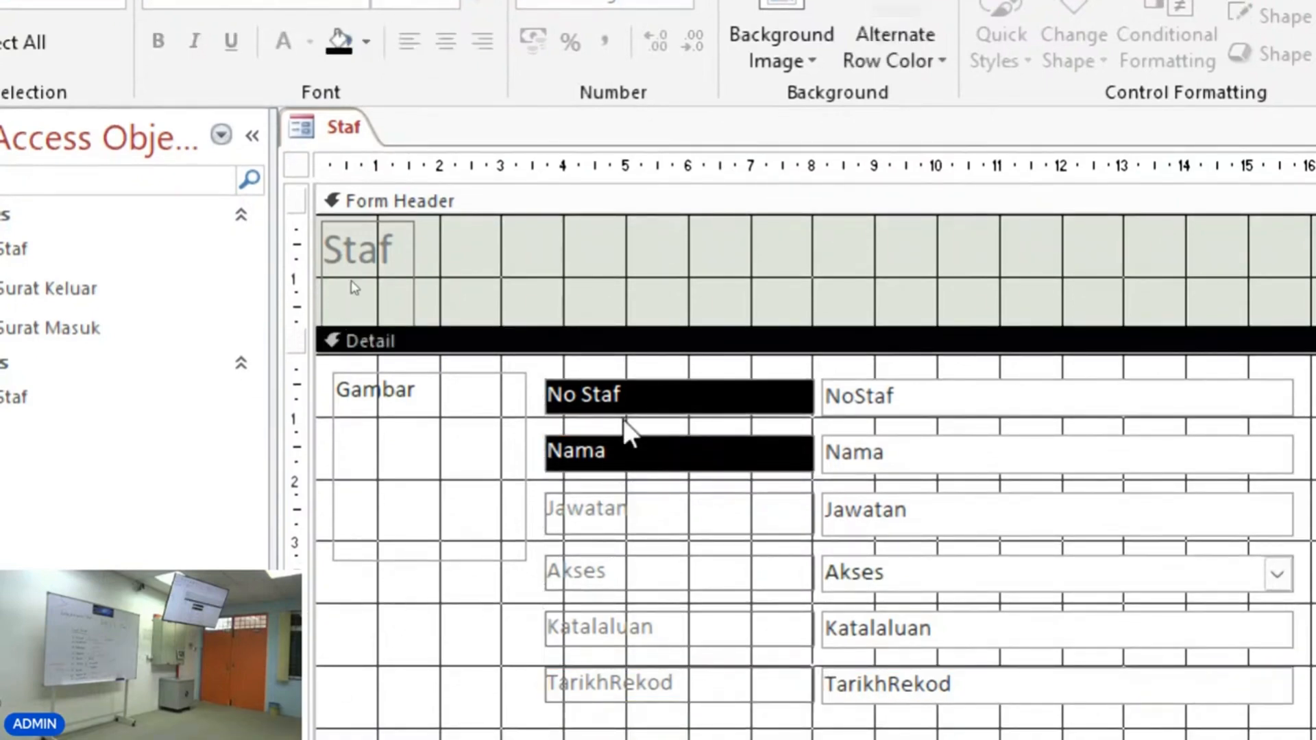
Copy the No Staf label's formatting onto the Jawatan, Akses, Katalaluan and TarikhRekod labels with Format Painter.
click(628, 396)
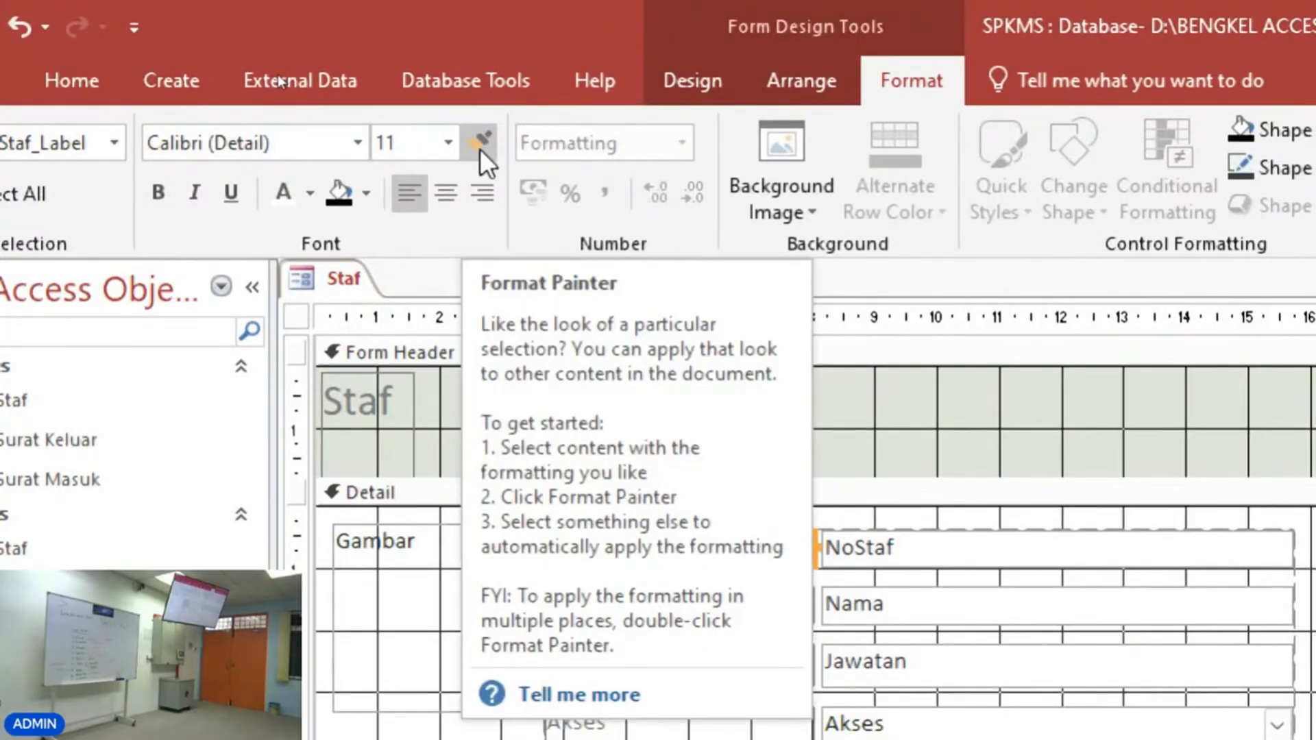
click(480, 149)
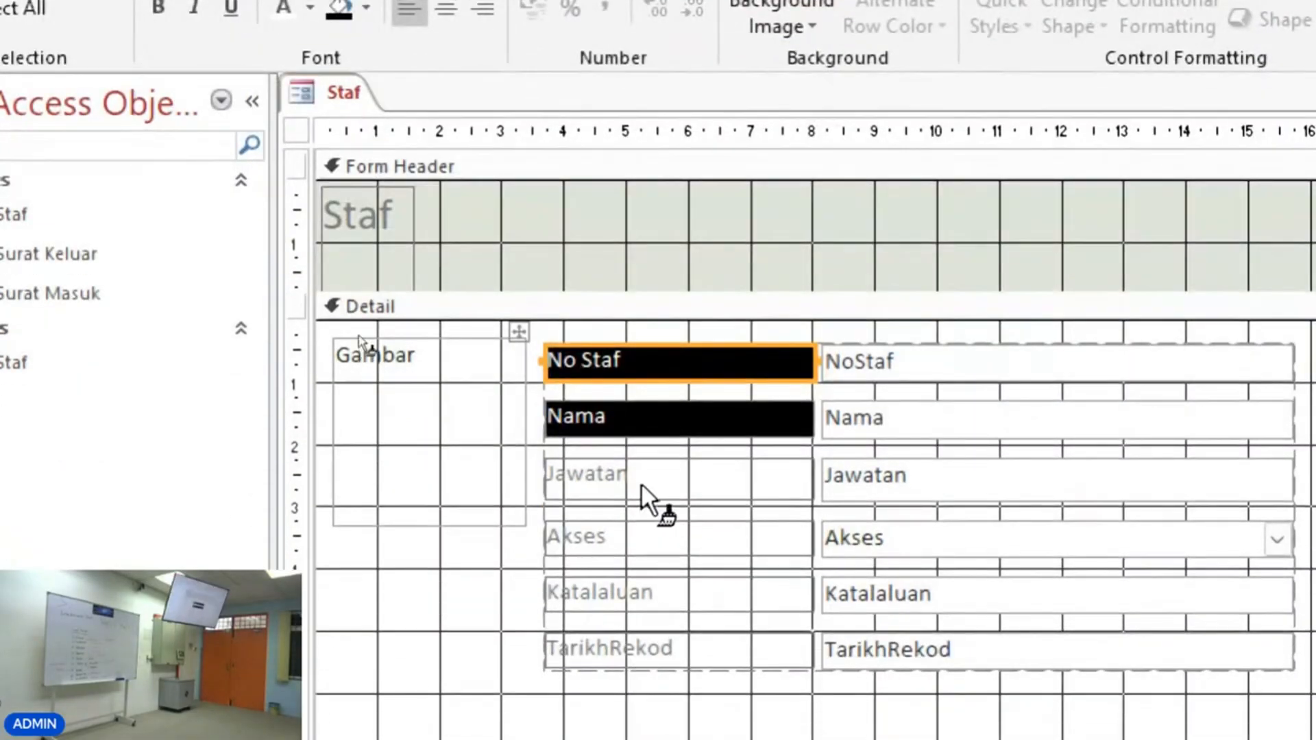
click(640, 482)
click(645, 538)
click(644, 593)
click(638, 648)
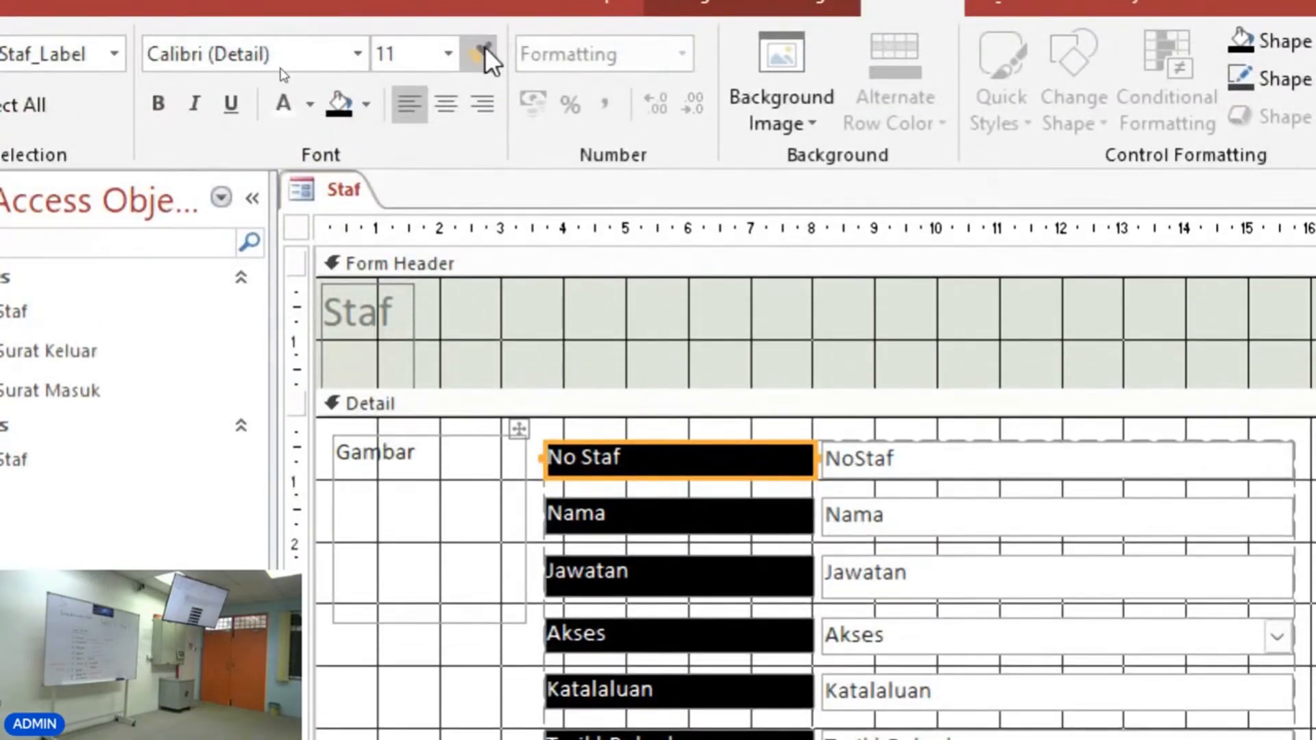
click(479, 52)
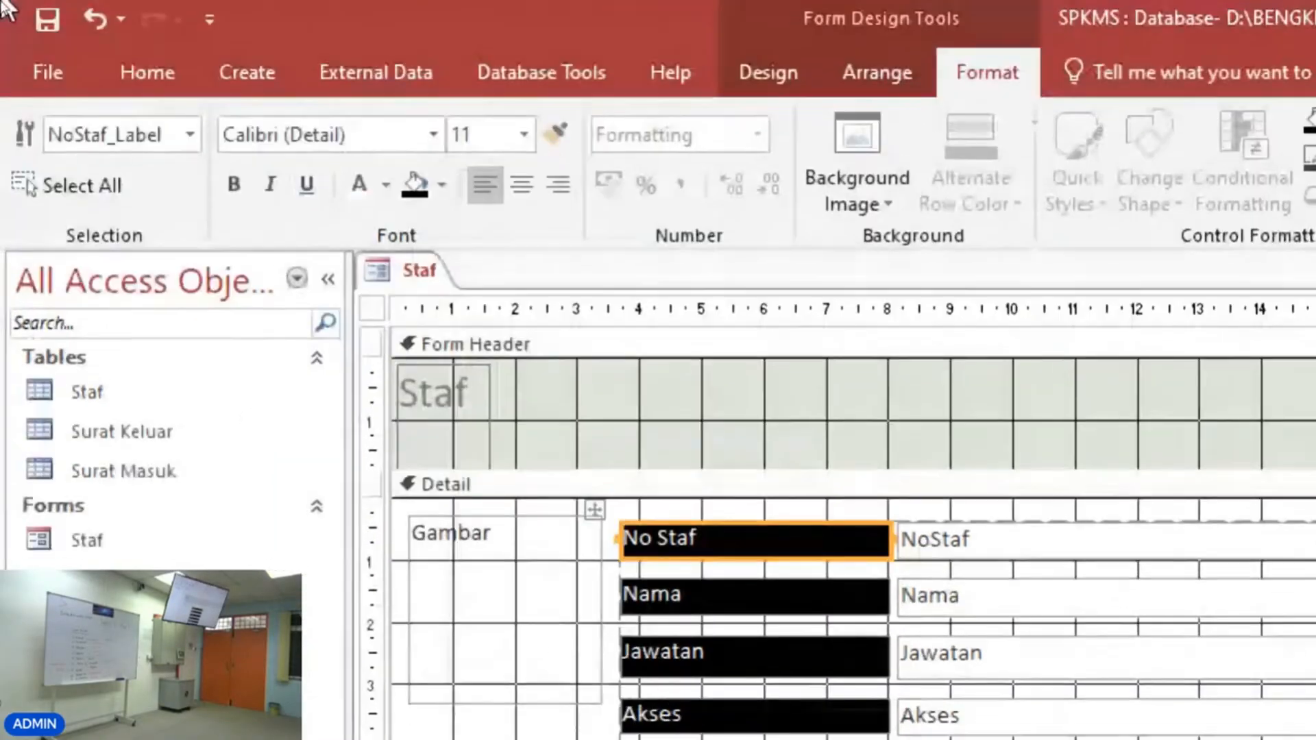
Switch to Form View and browse through the existing staff records to check the formatted form.
click(141, 75)
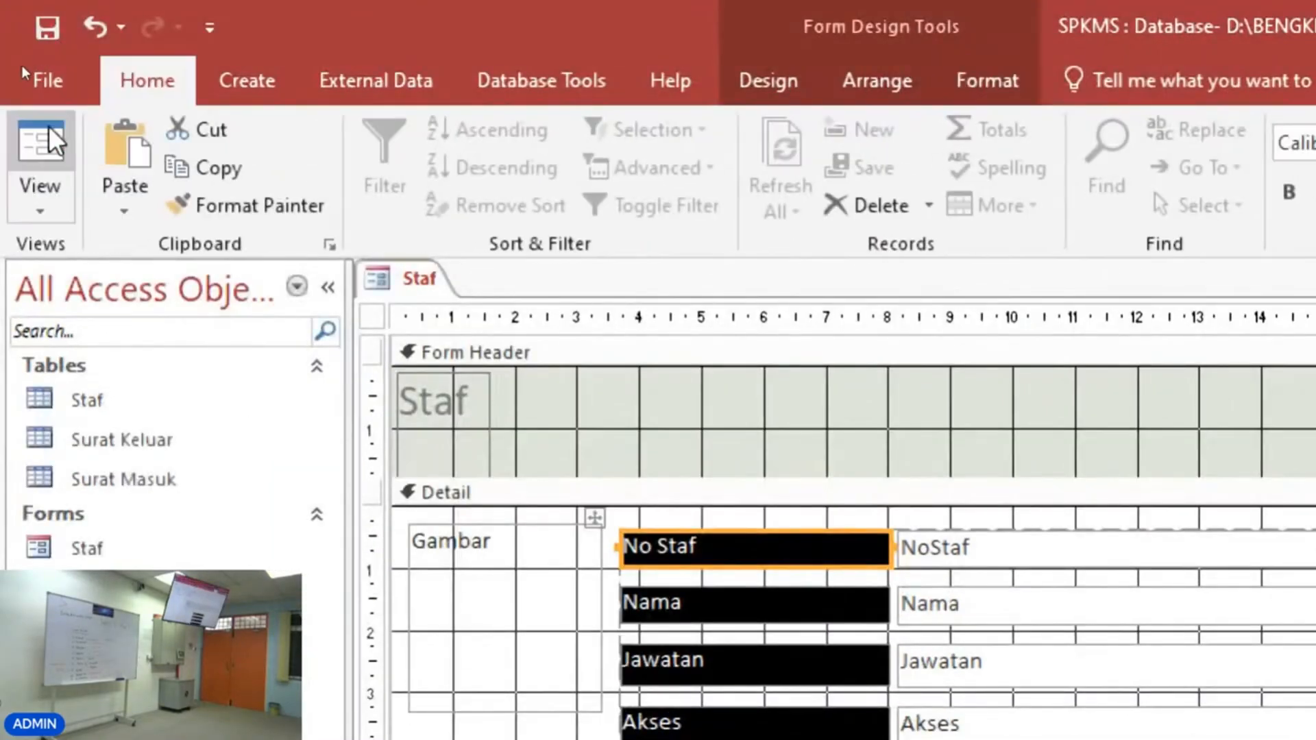
click(45, 137)
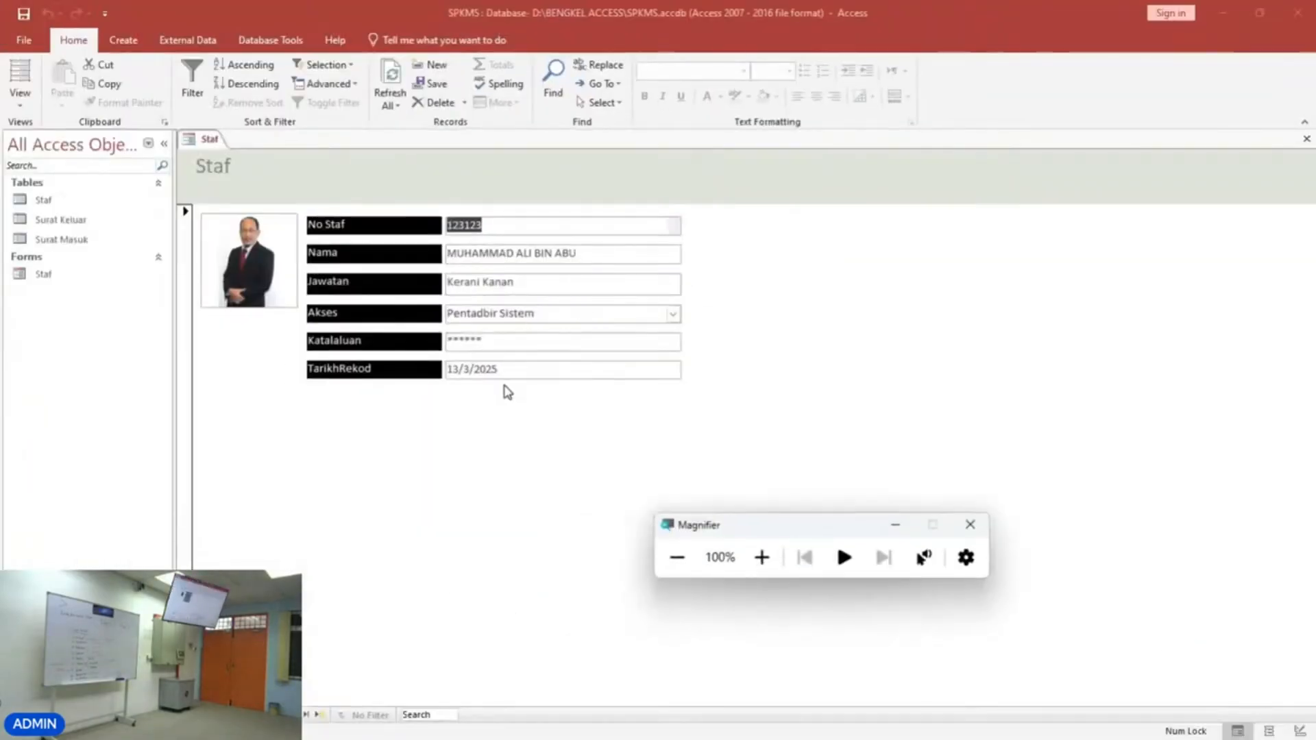
click(508, 392)
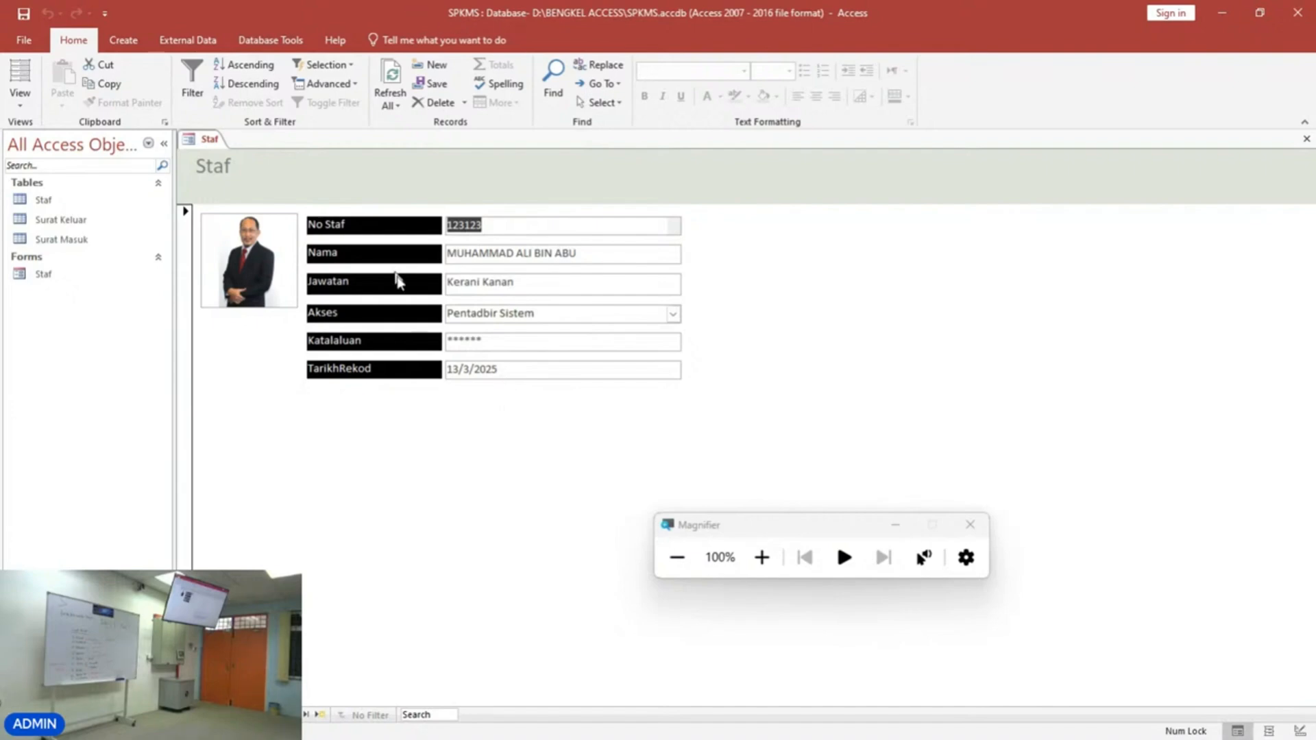
key(Page_Down)
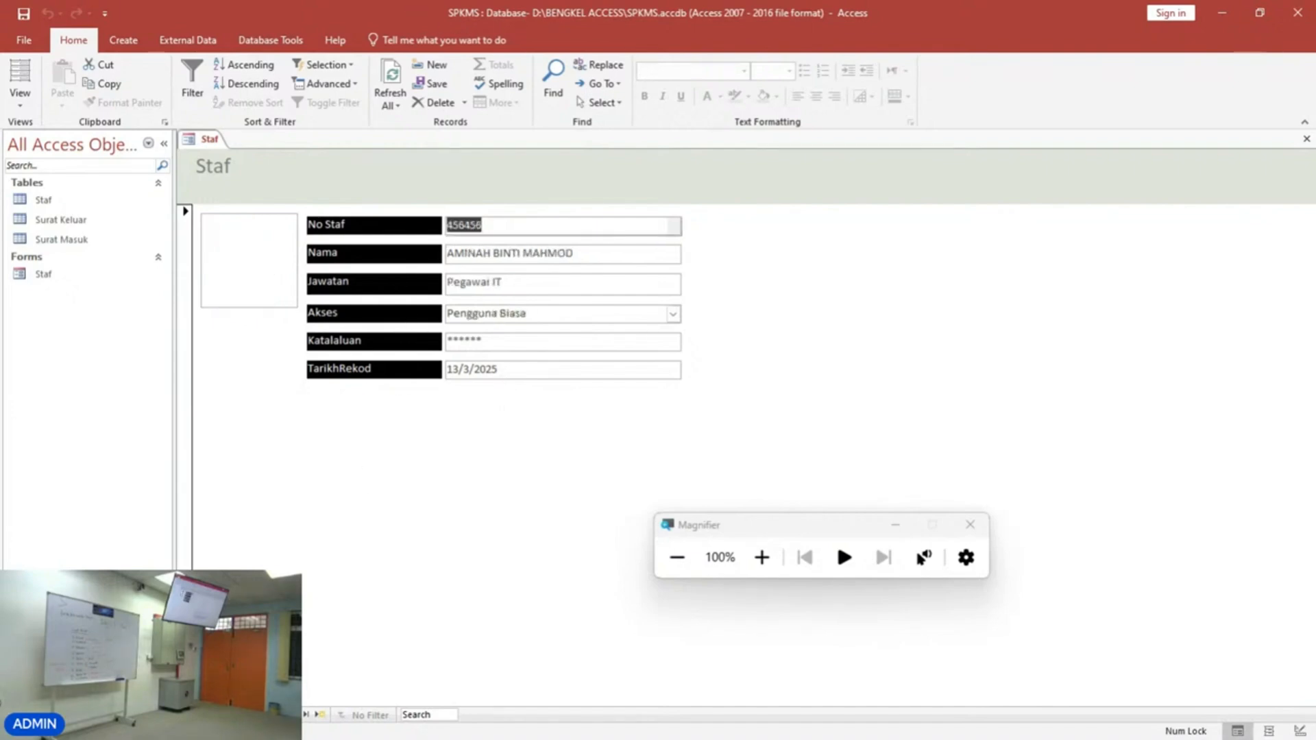
key(Page_Up)
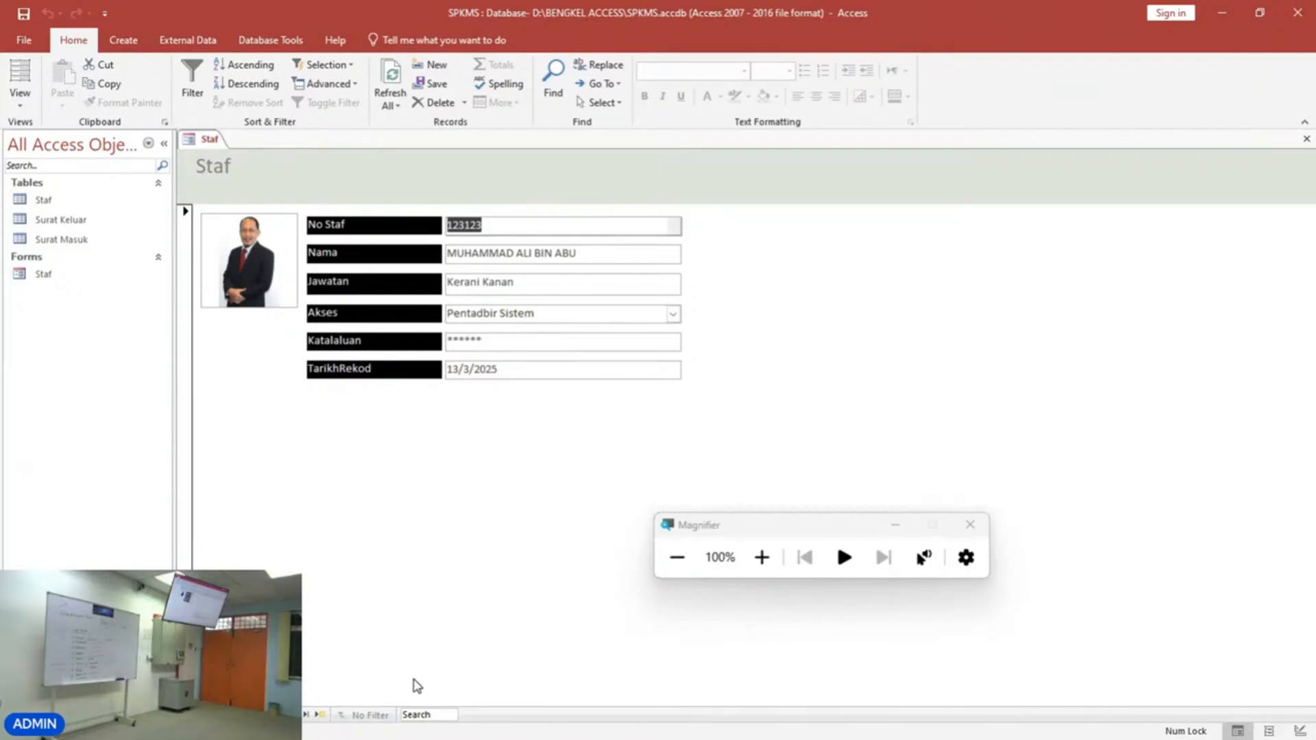
click(761, 557)
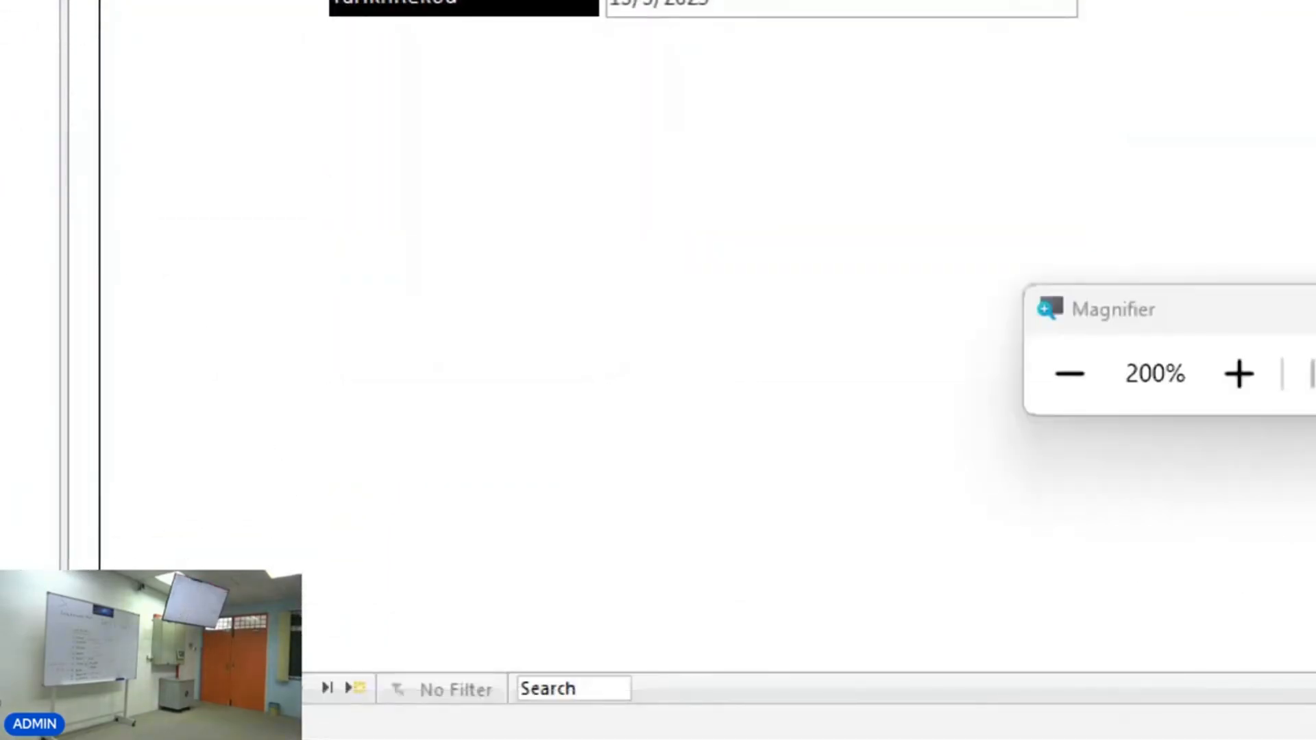
click(1069, 374)
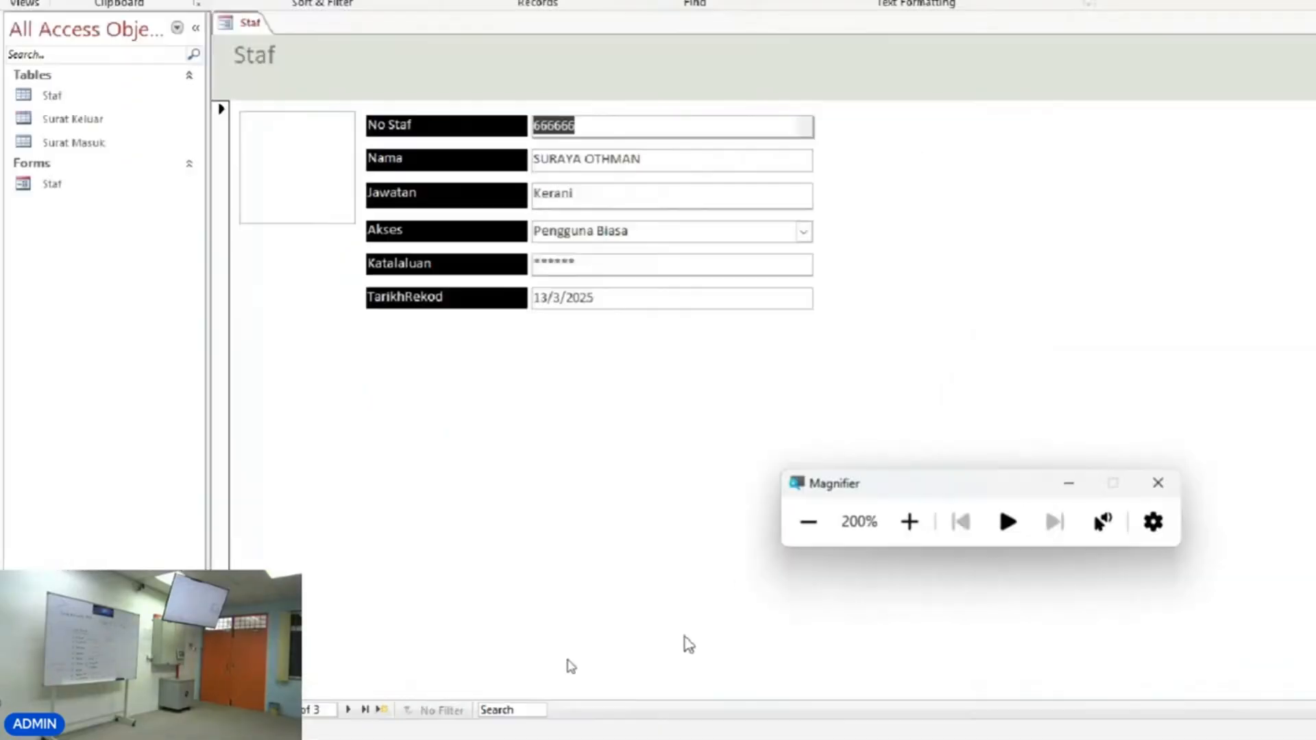
mouse_move(304, 737)
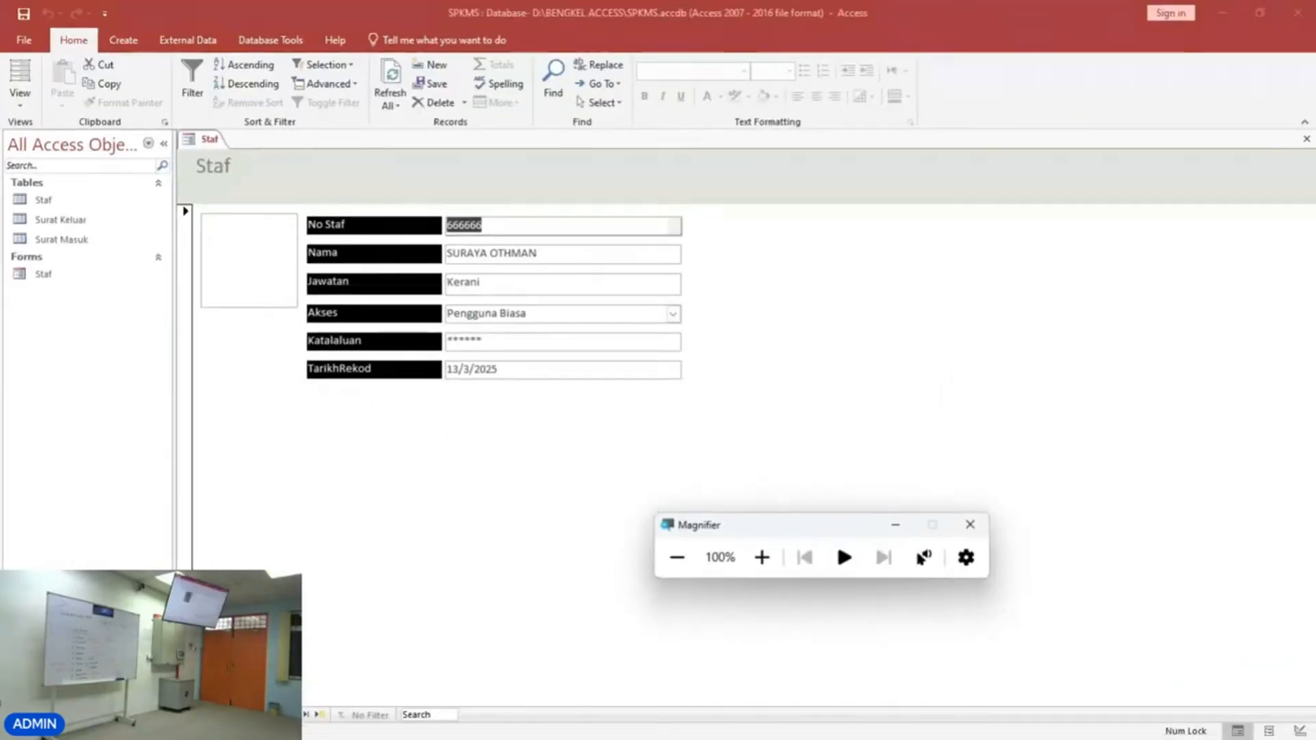
click(231, 715)
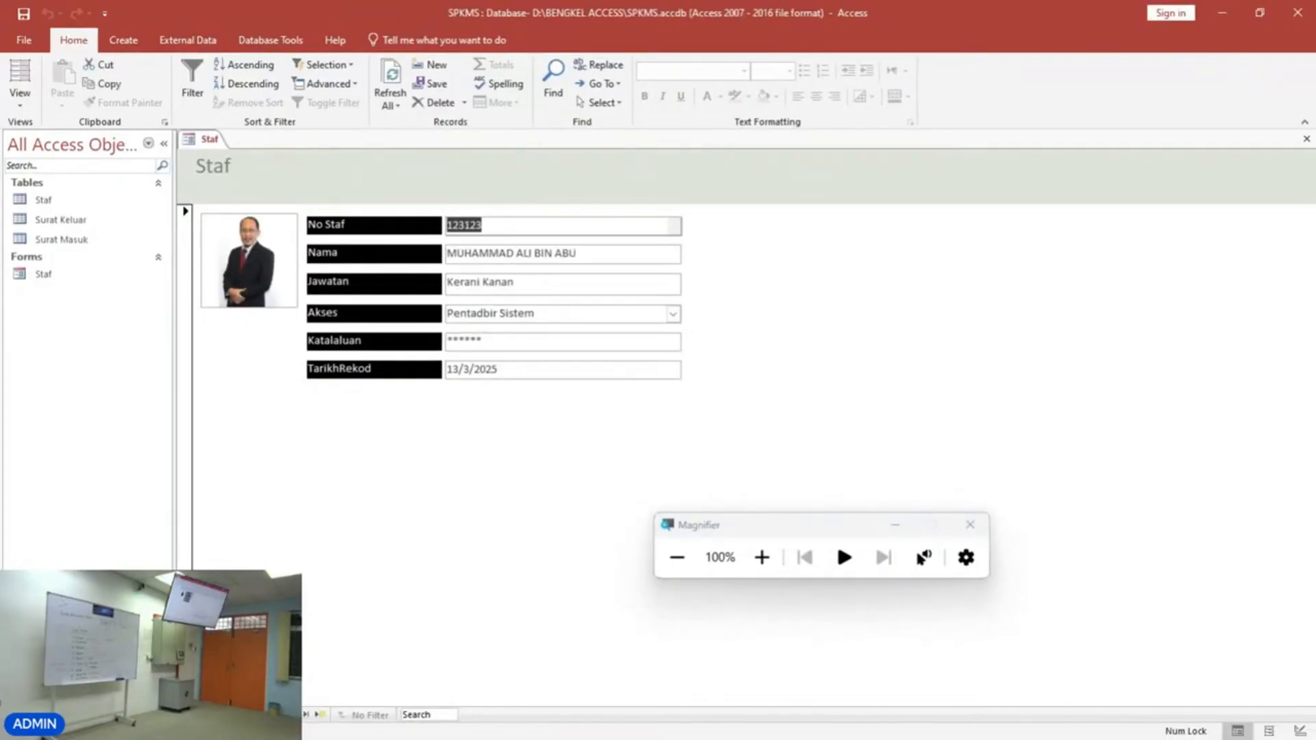
click(294, 715)
click(294, 714)
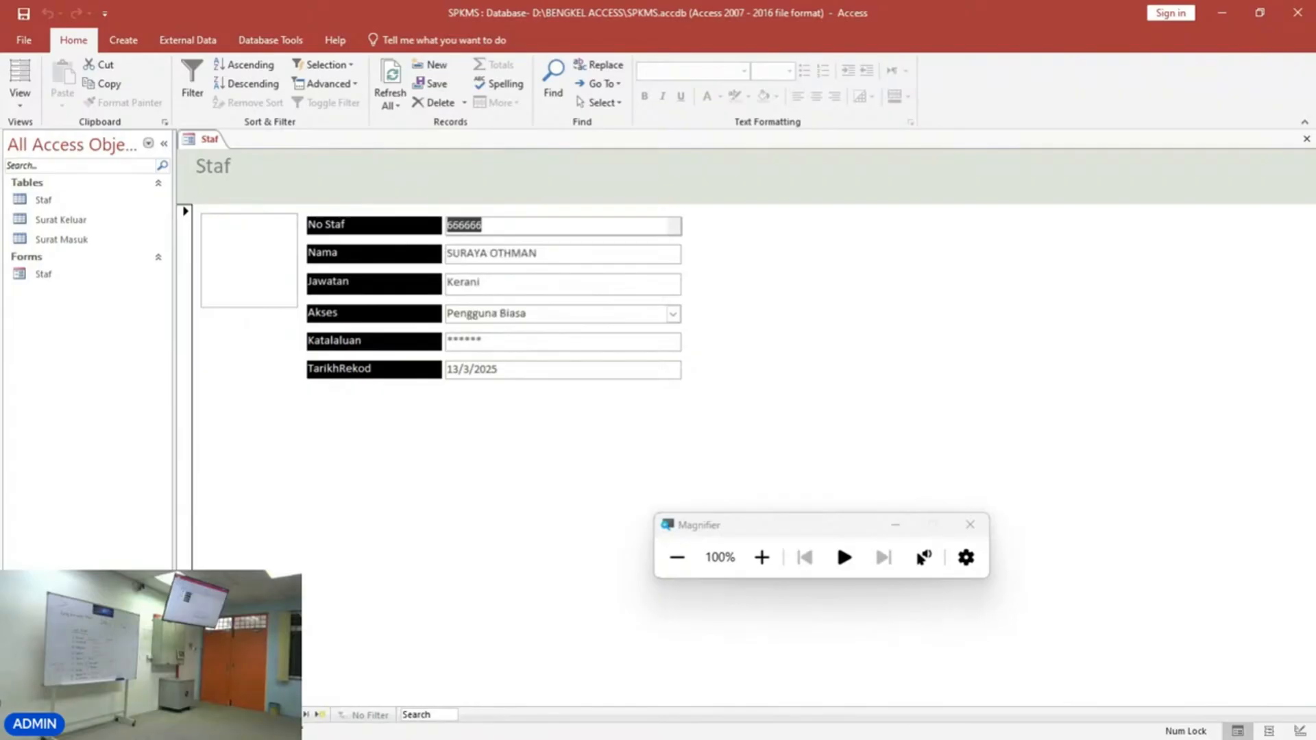
Start a new blank record and enter the staff number in the No Staf field.
click(322, 716)
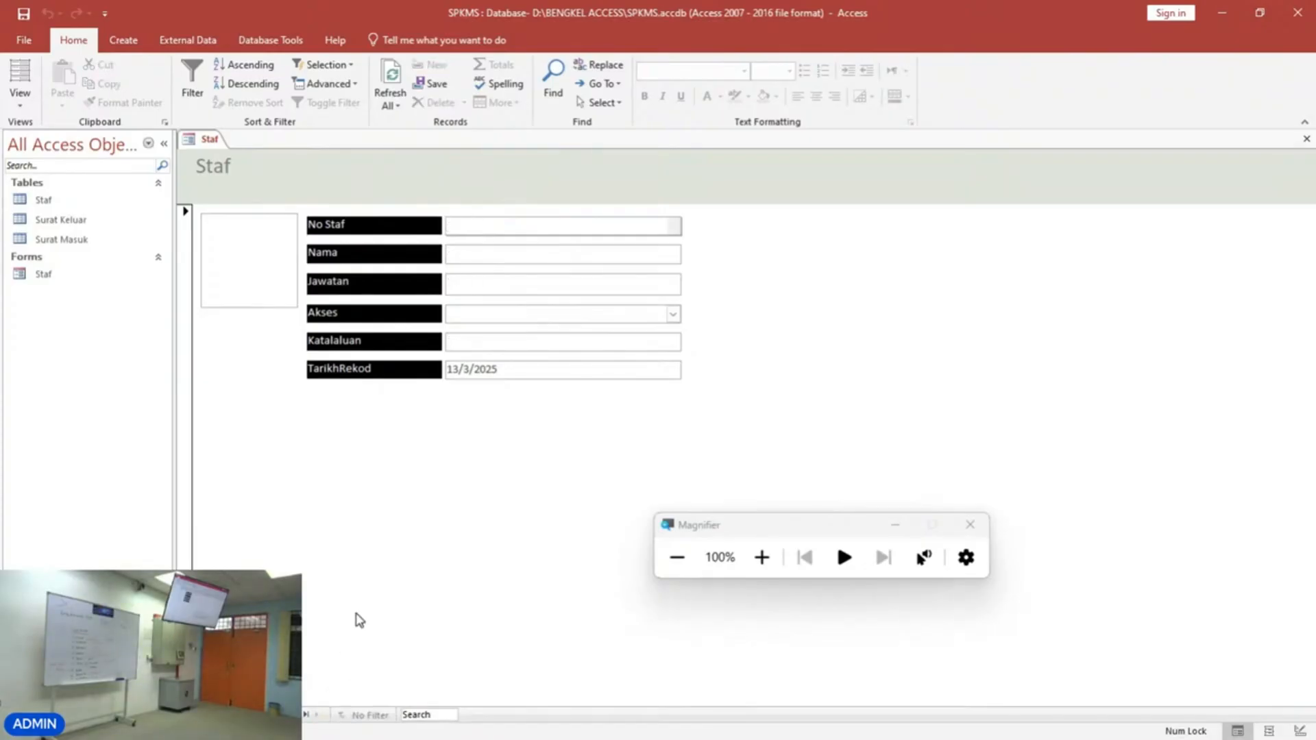
text(9999)
key(BackSpace)
key(BackSpace)
key(BackSpace)
key(BackSpace)
text(253242)
Fill in the staff member's name, set Jawatan to Kerani Kanan and choose Pengguna Biasa for Akses.
click(507, 251)
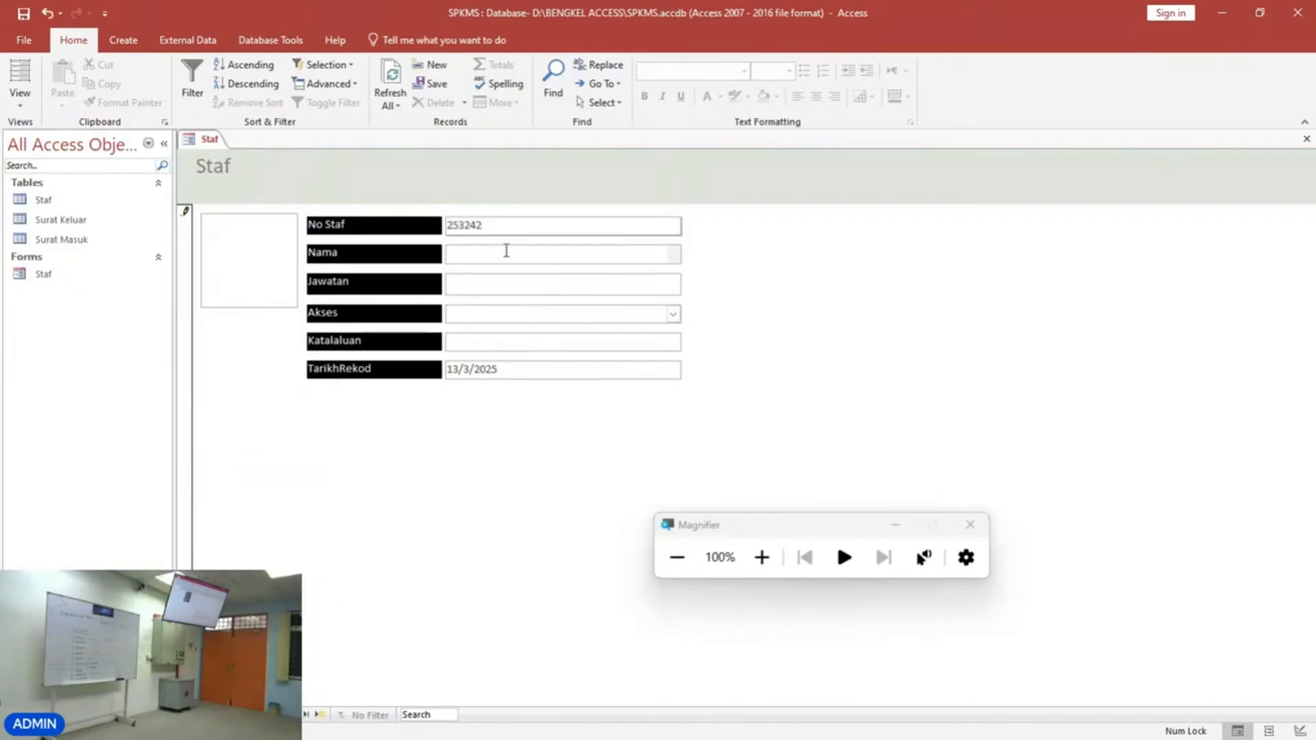
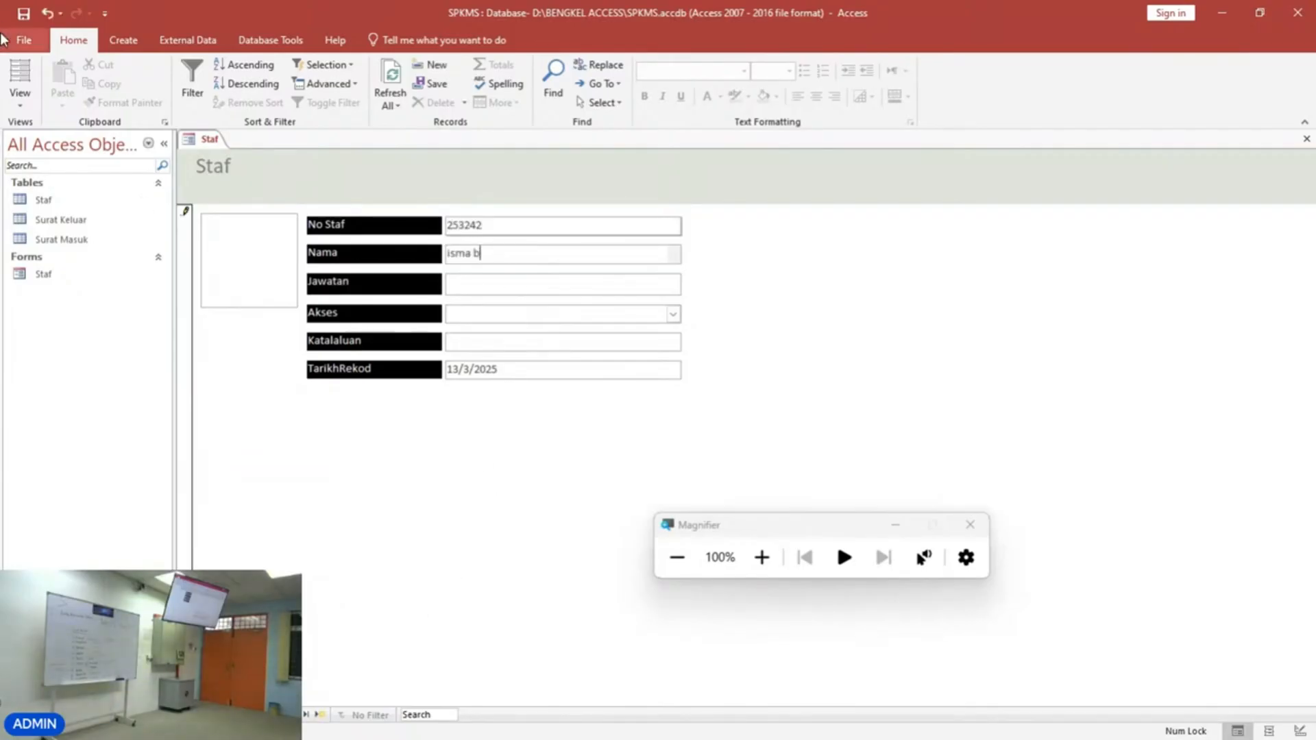
key(Tab)
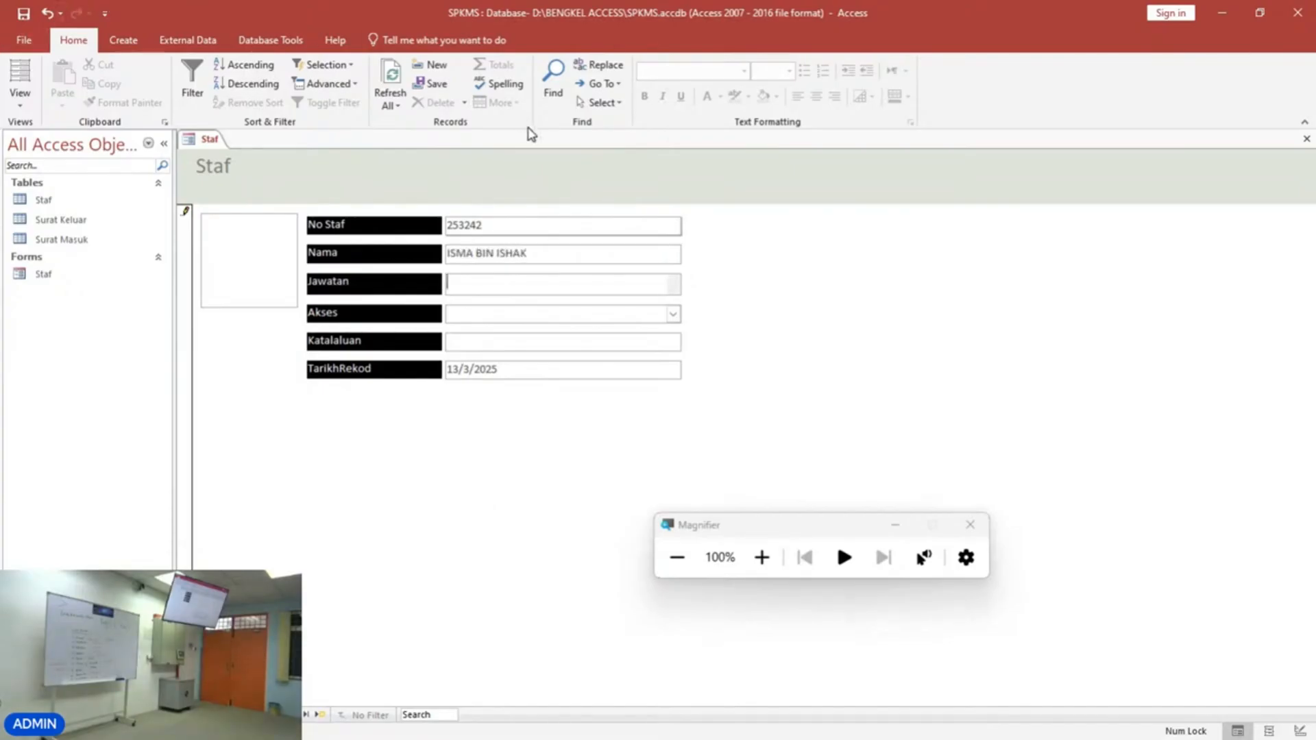
text(Keranin Kanan)
key(Tab)
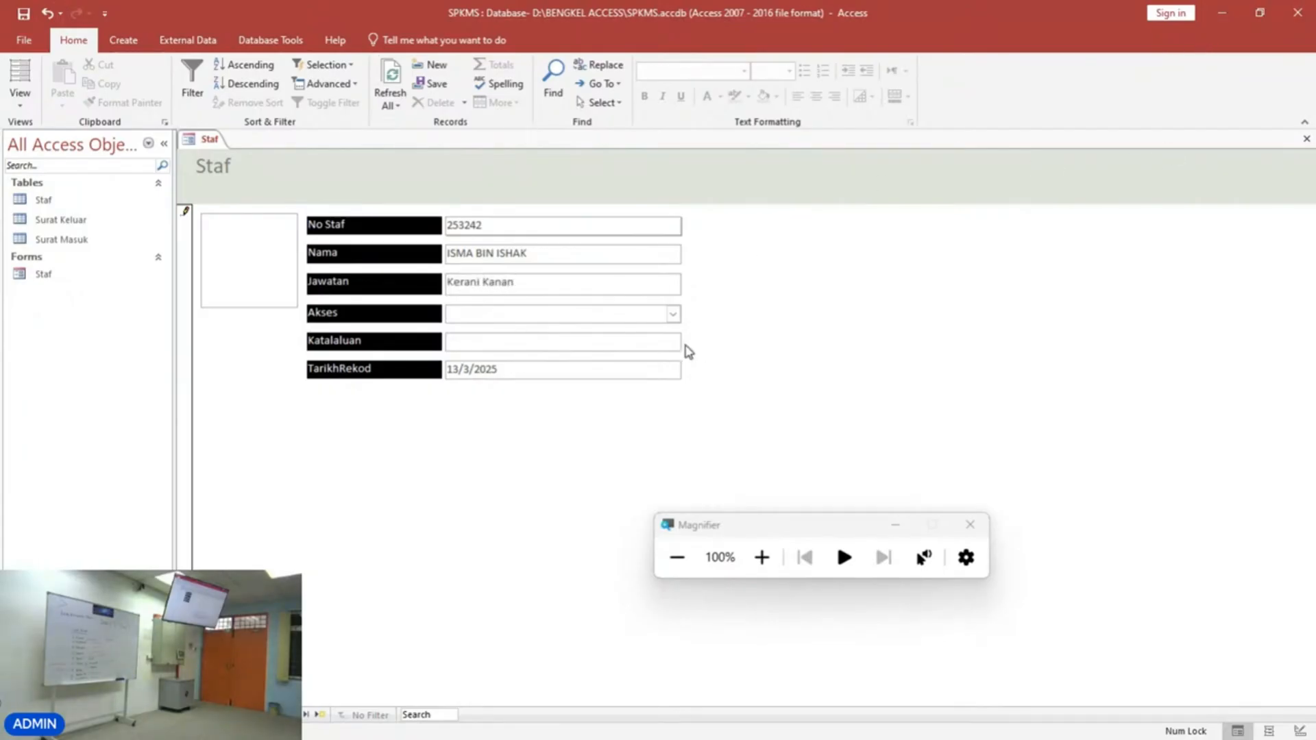
click(672, 314)
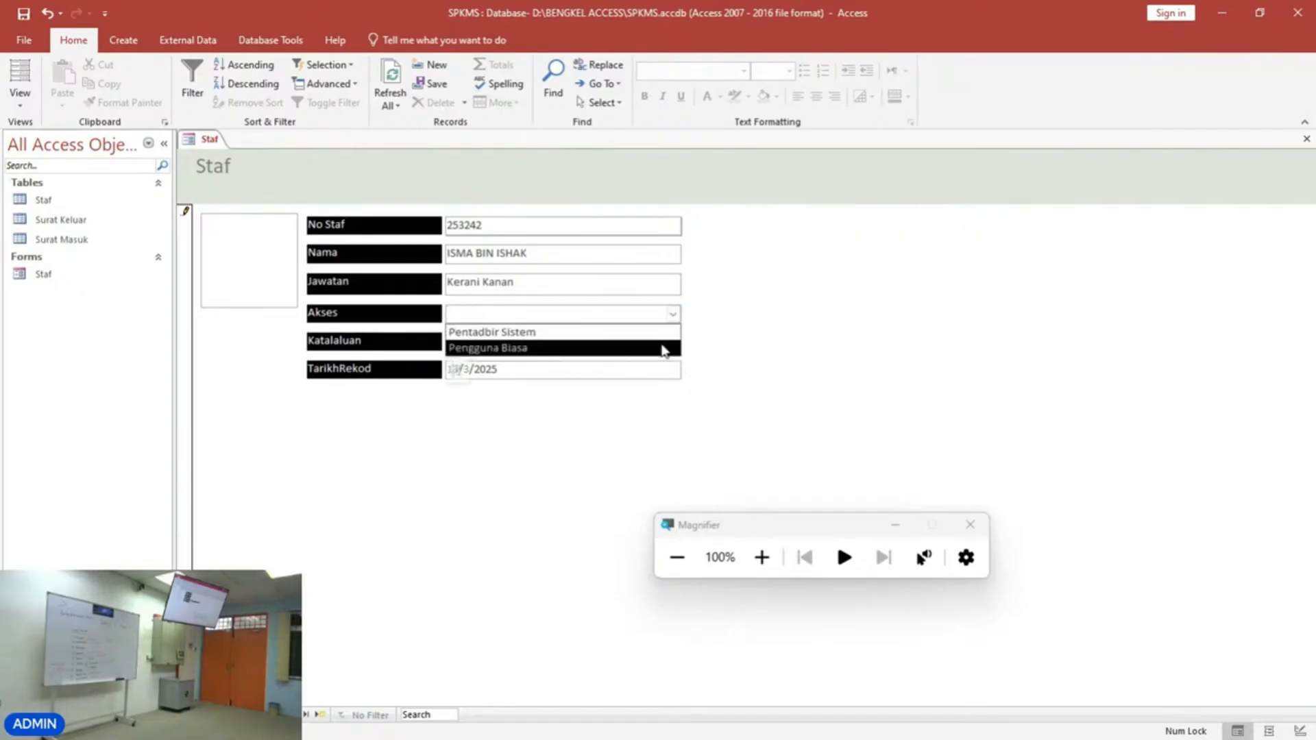
click(664, 349)
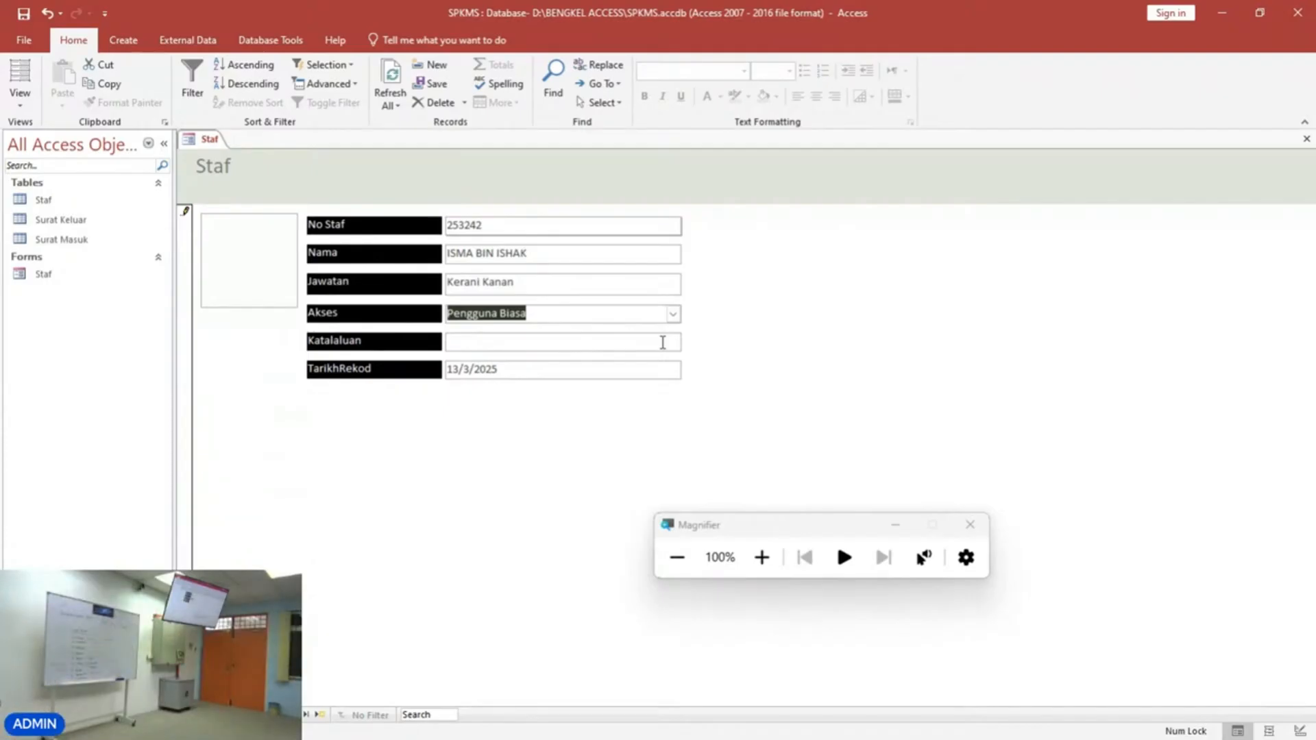
Switch to Layout View and widen the field text boxes slightly to the right.
click(20, 100)
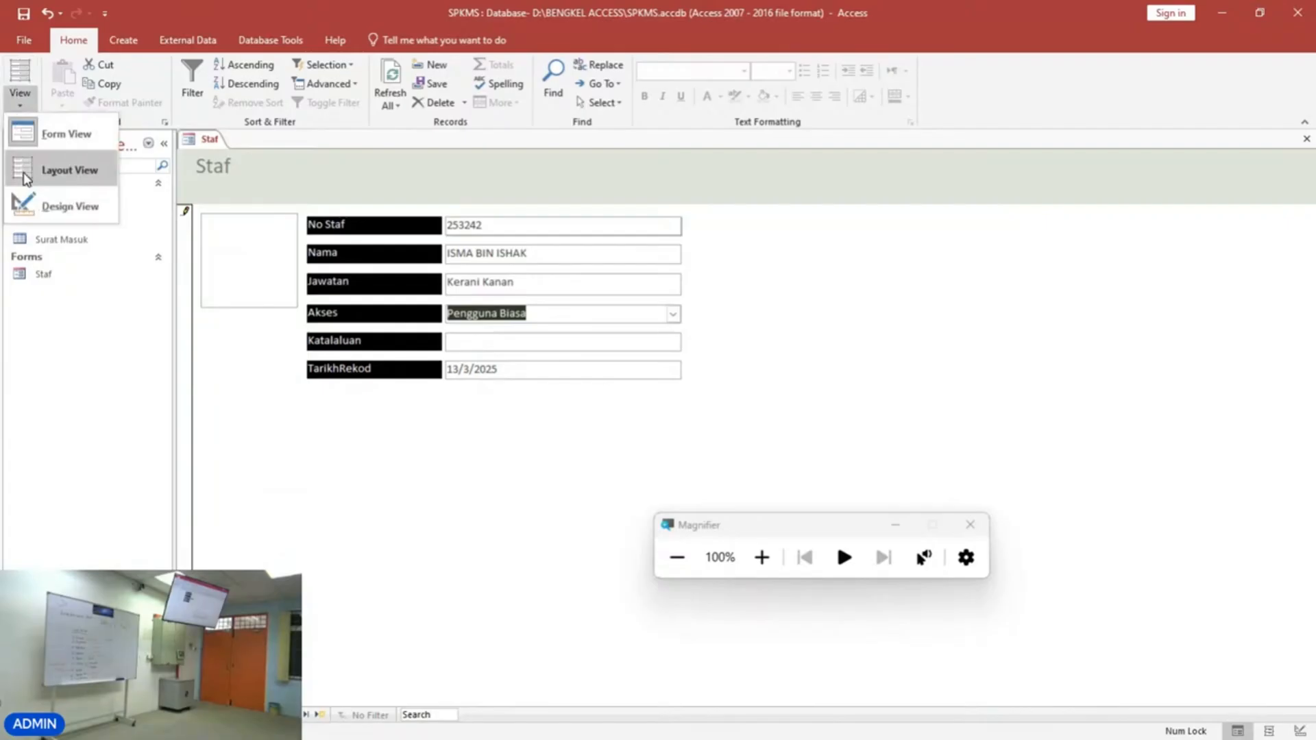
click(27, 178)
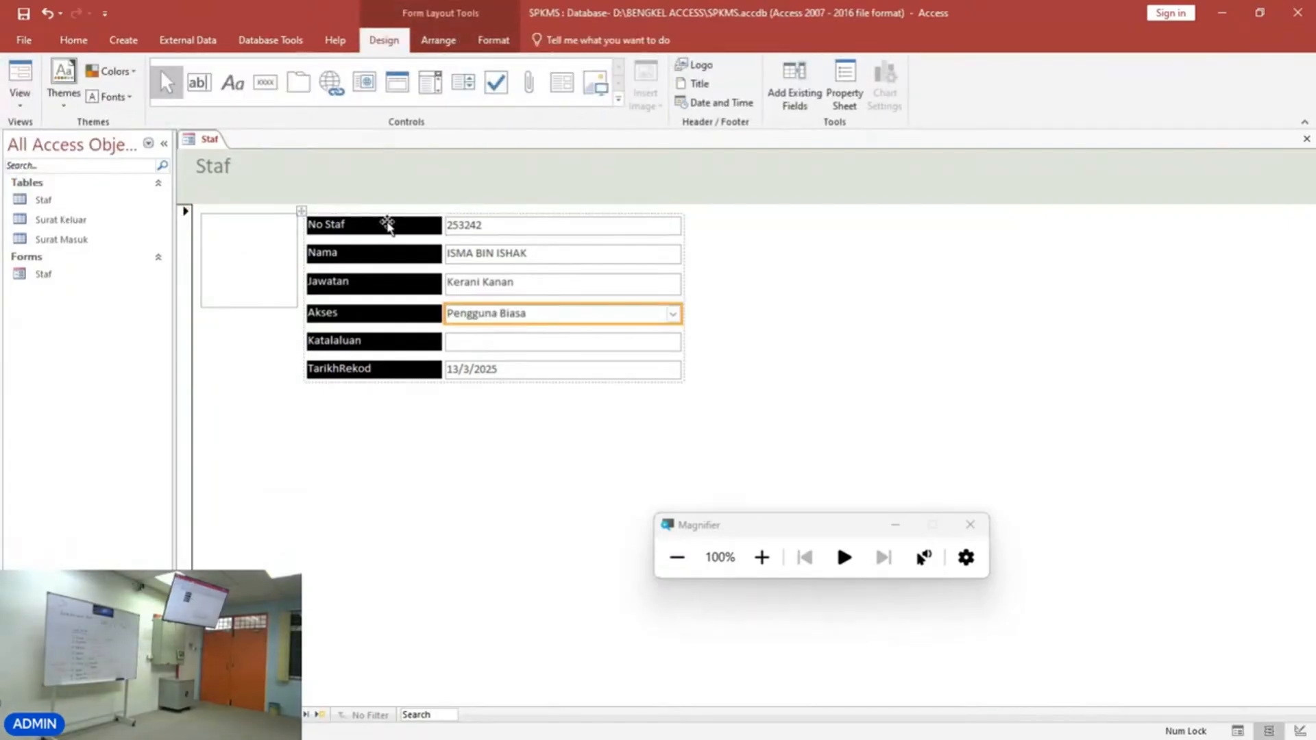
click(668, 225)
drag(678, 228, 713, 229)
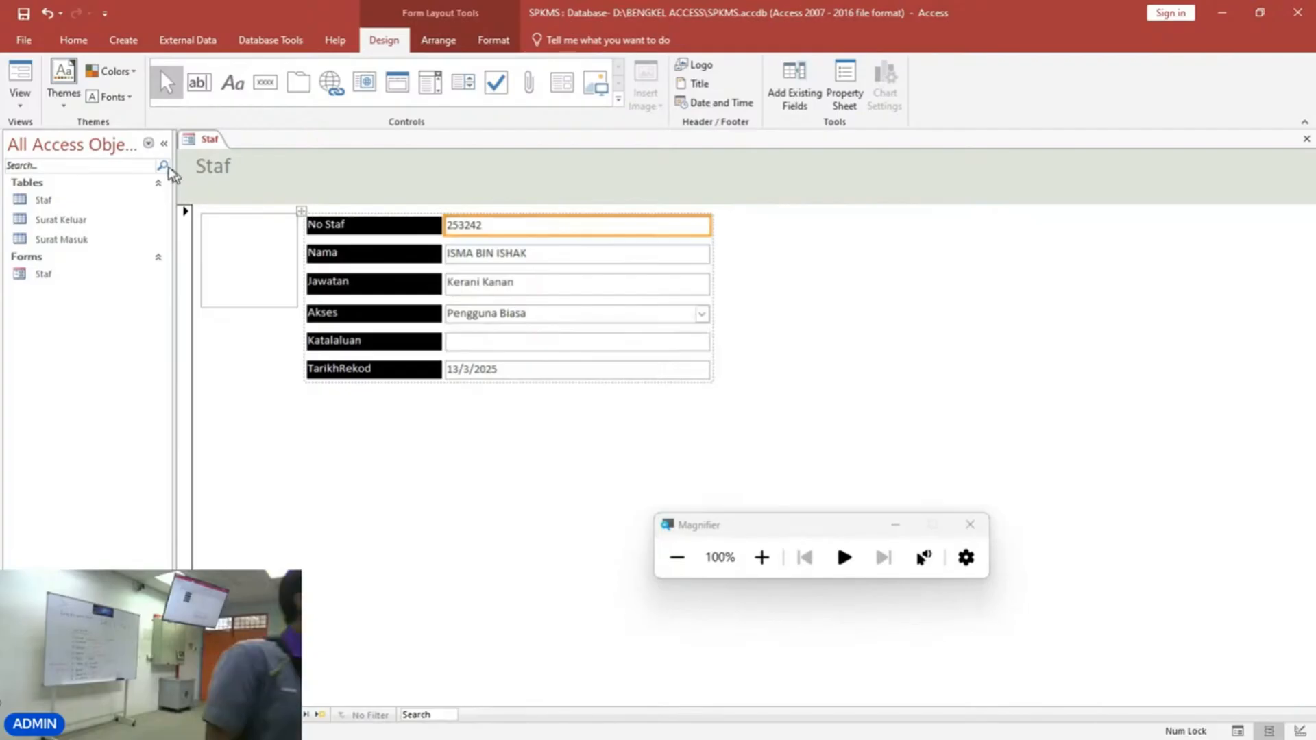
Return the form to Form View.
click(20, 96)
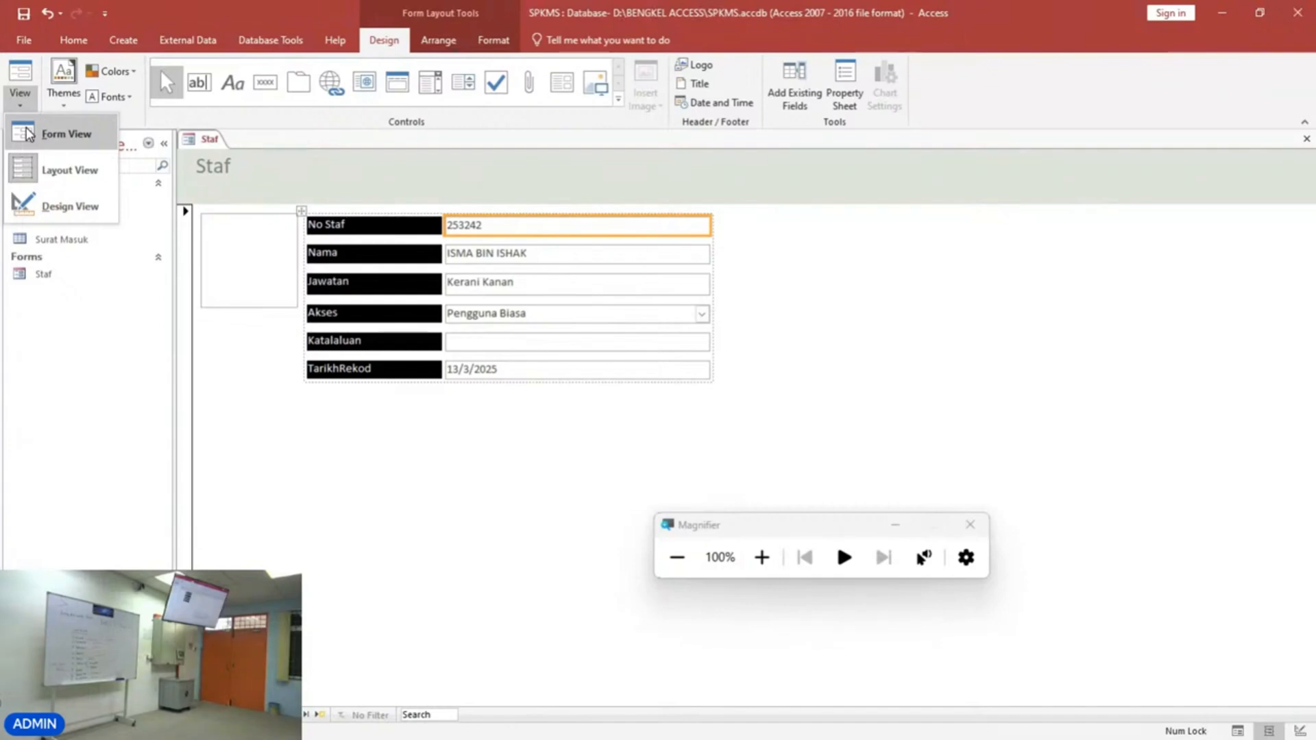
click(756, 555)
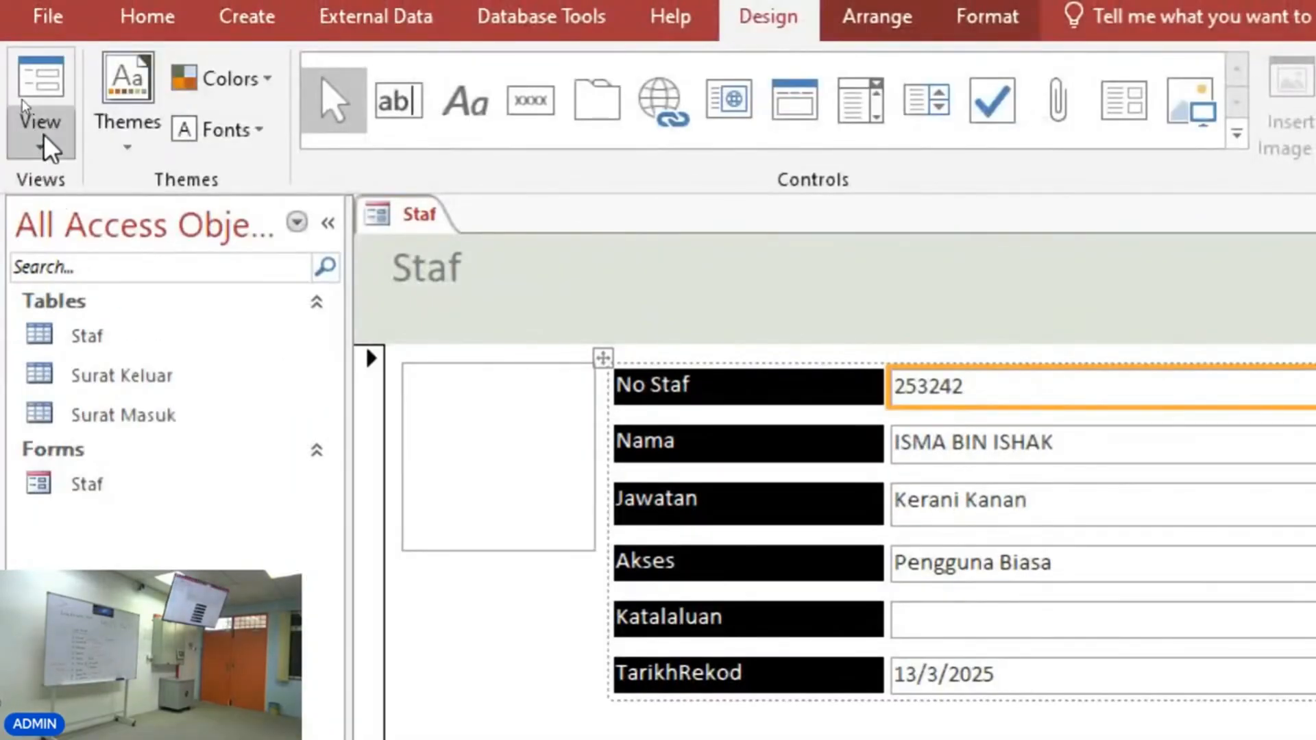
click(43, 137)
click(57, 261)
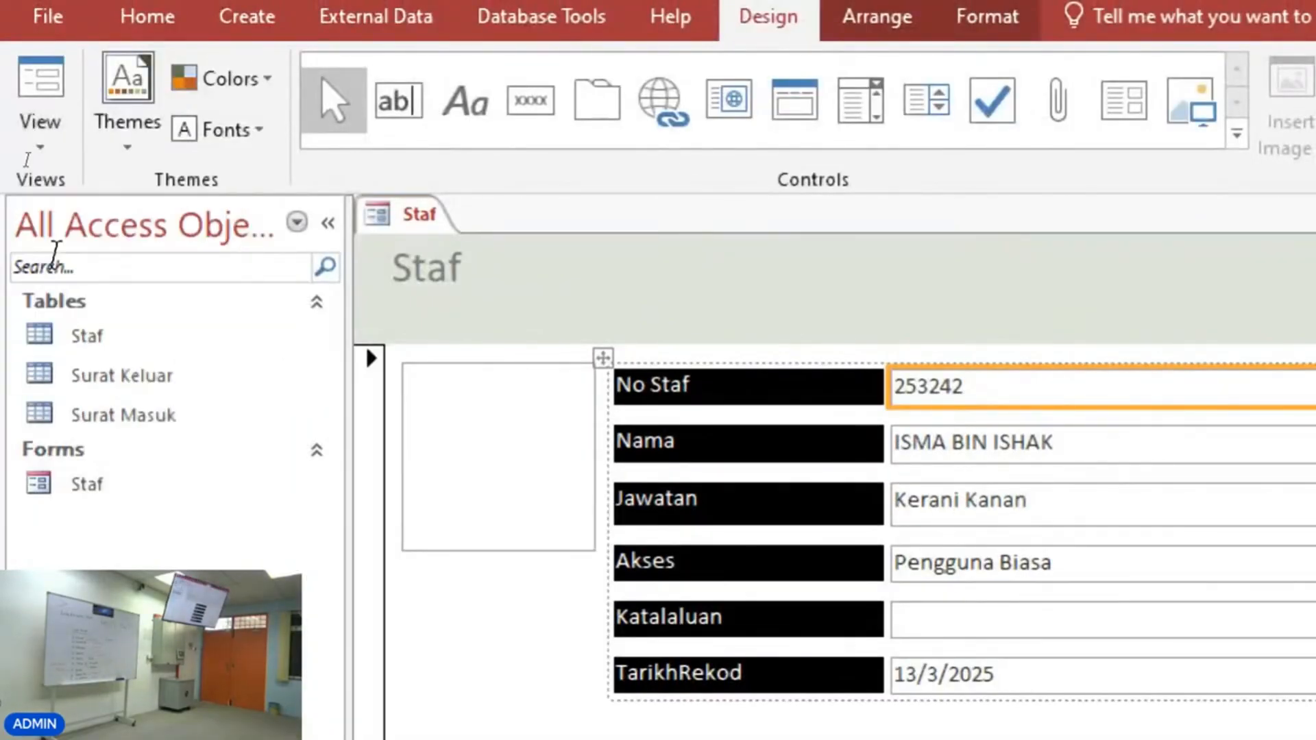
click(41, 134)
click(47, 249)
click(35, 133)
click(47, 217)
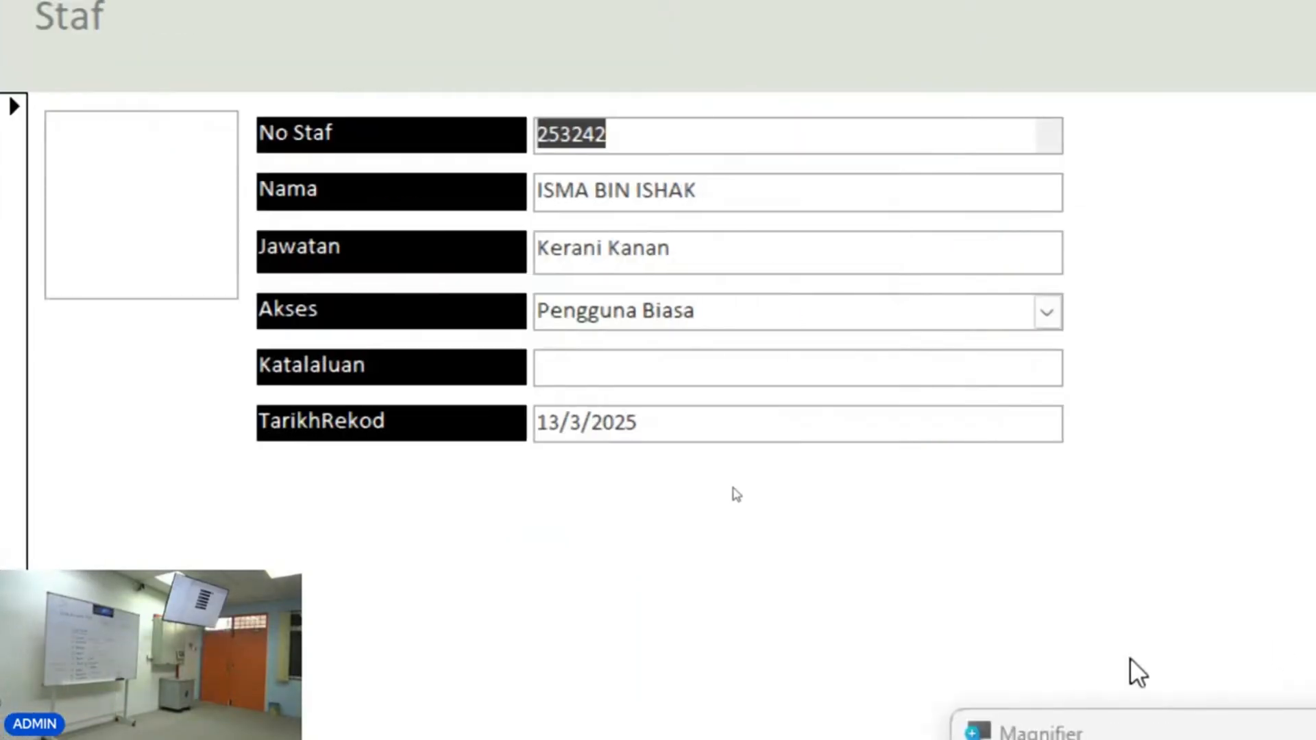
click(1014, 731)
click(117, 378)
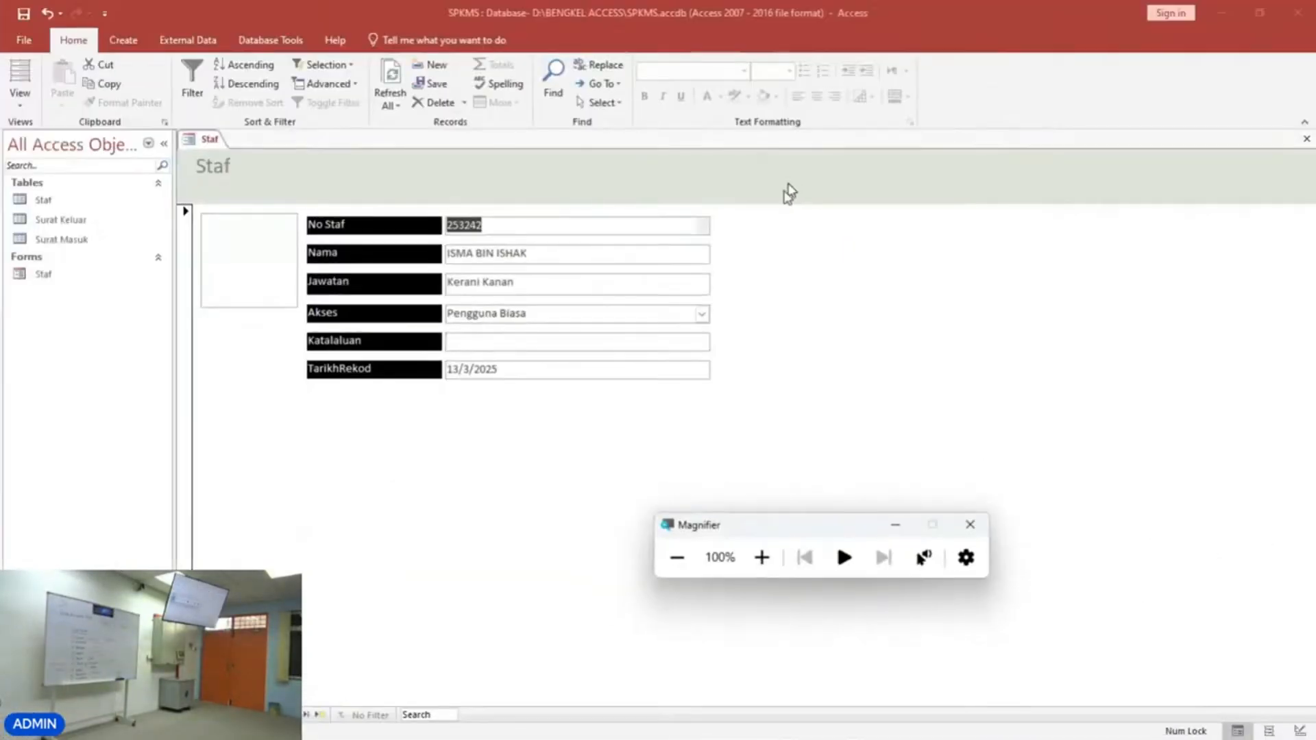
double_click(241, 248)
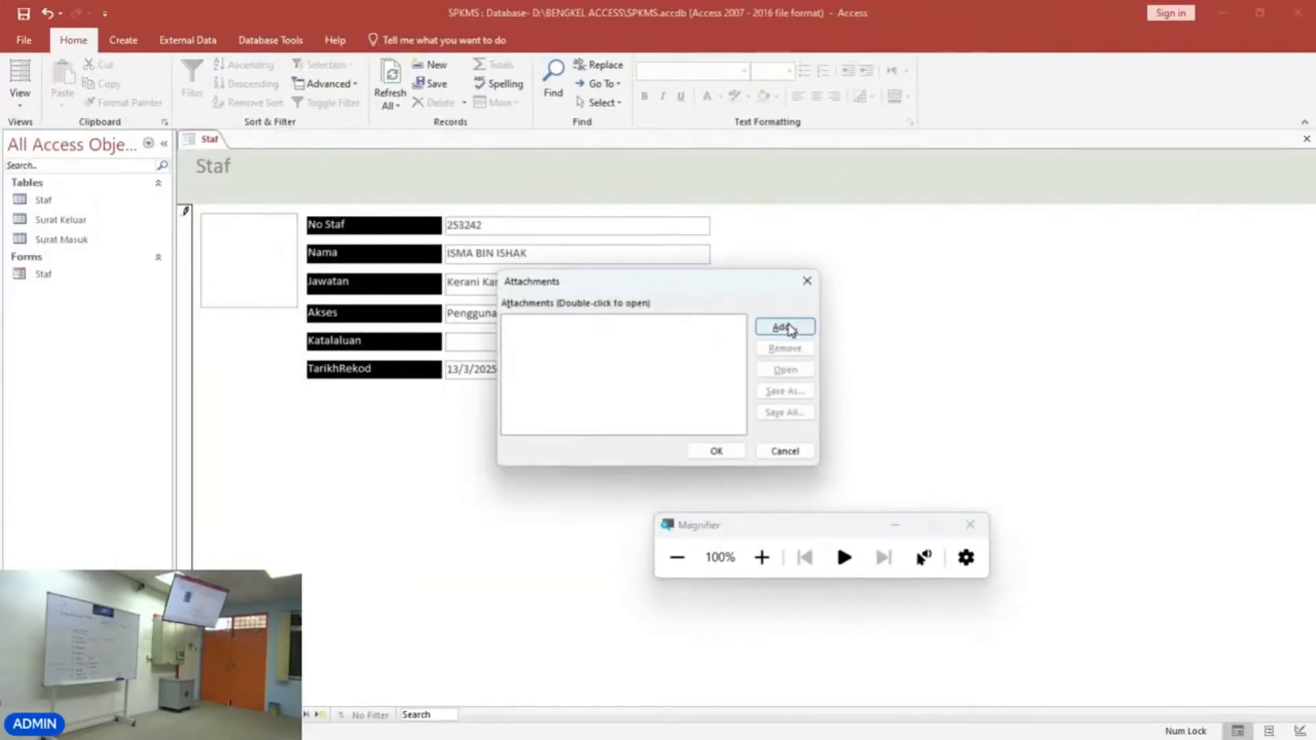
click(807, 281)
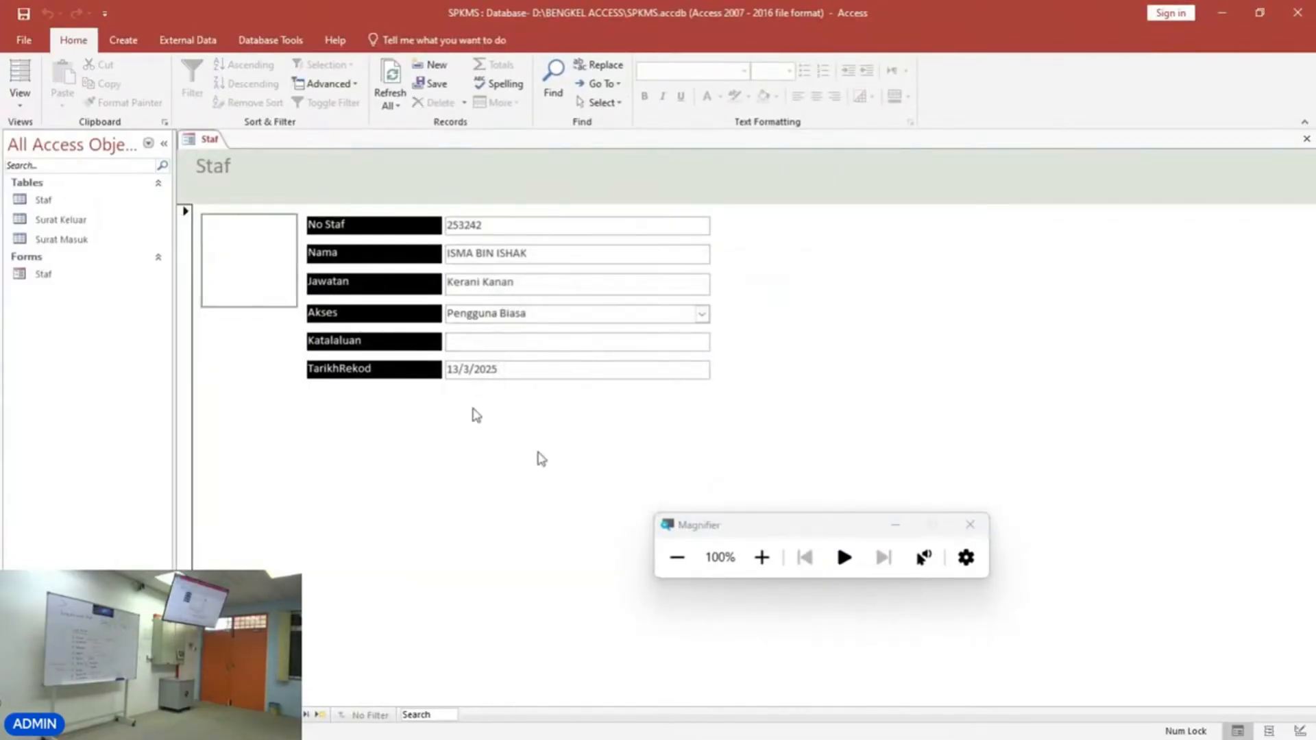
Switch to the browser and save asraf.jpg from the Bahan-bahan bengkel materials in Google Classroom to the BENGKEL ACCESS folder.
mouse_move(754, 732)
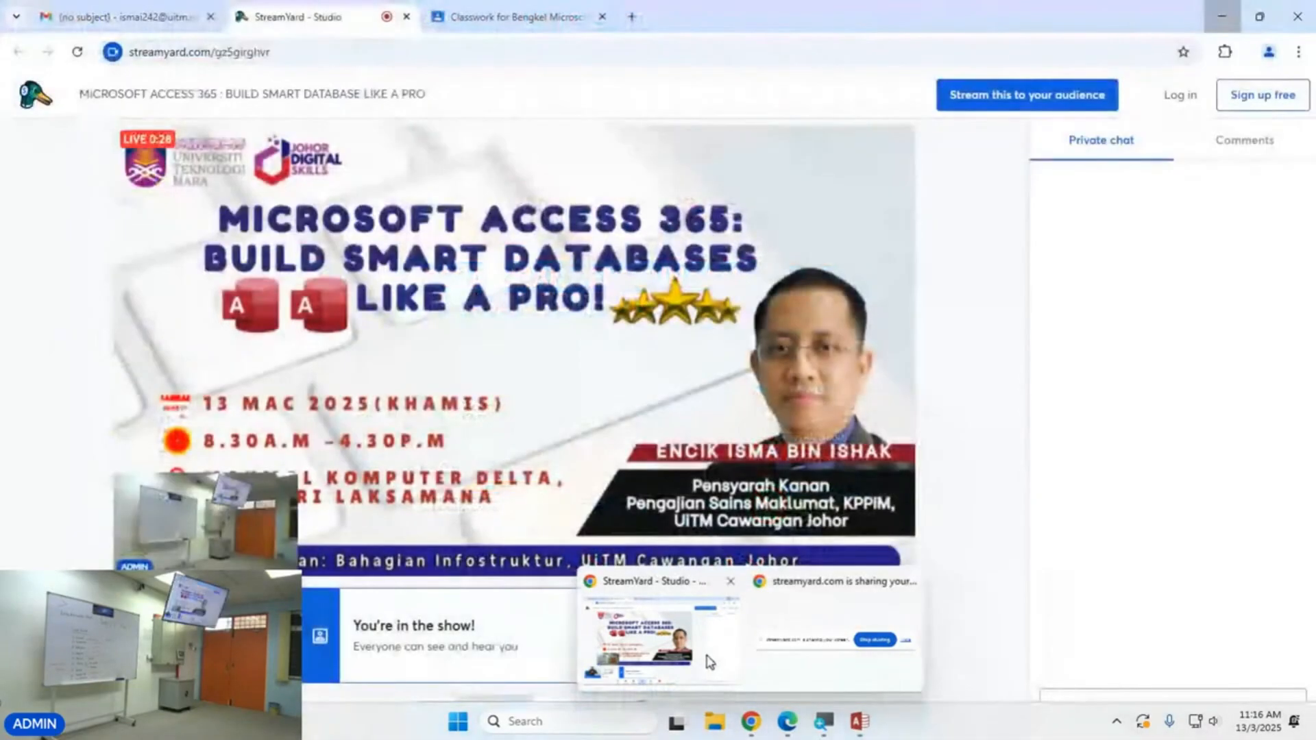
click(709, 661)
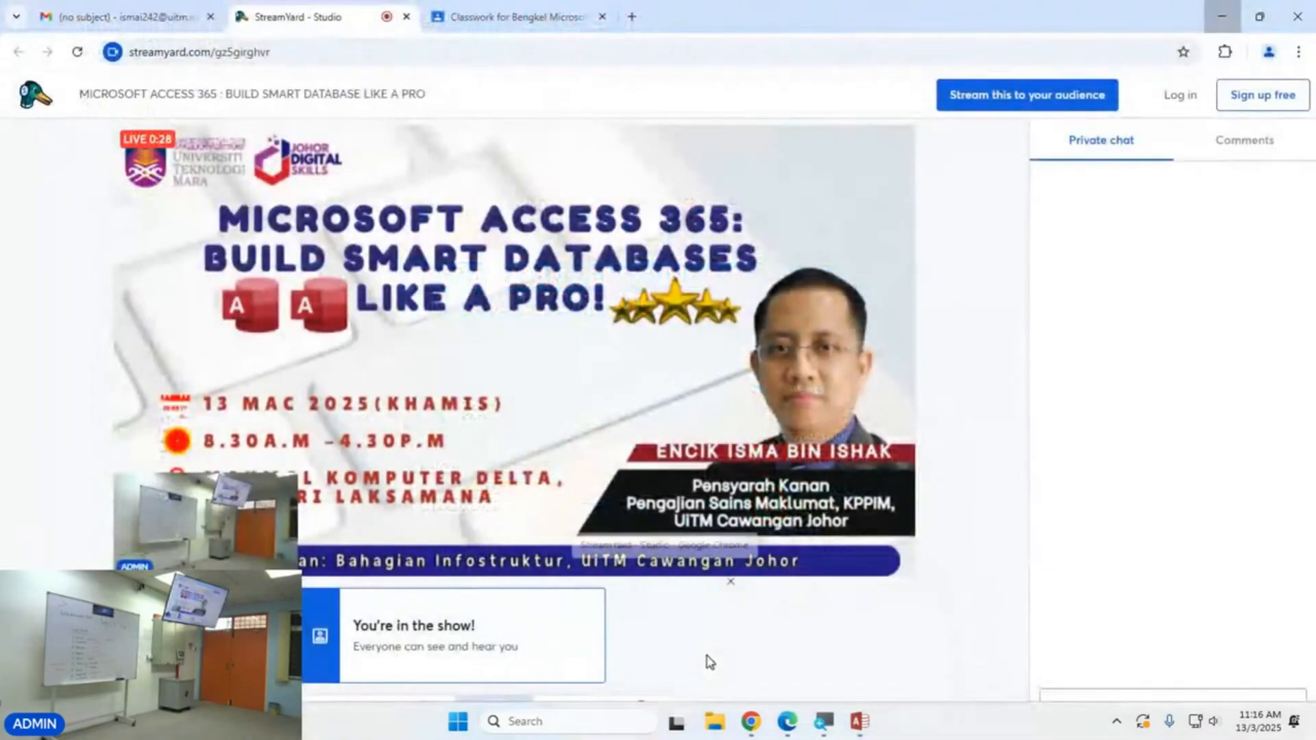
click(532, 18)
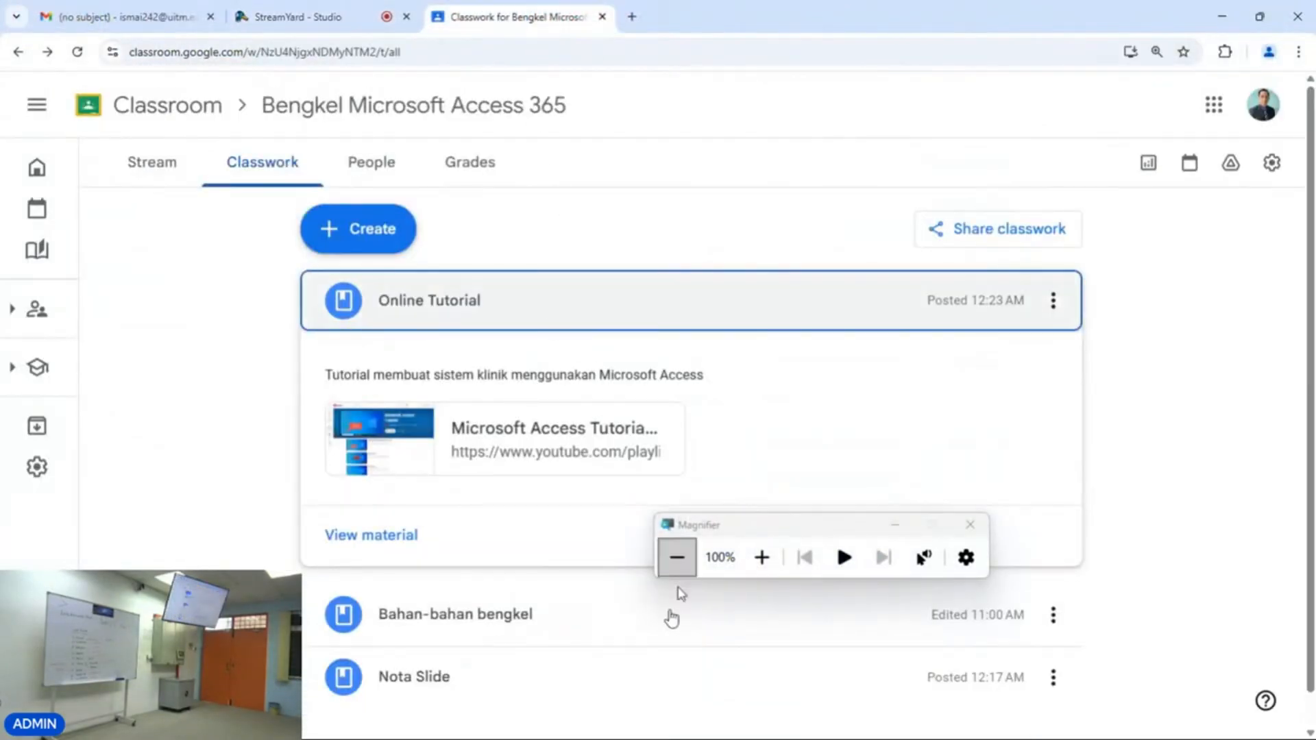
scroll(600, 711, down, 1)
click(462, 599)
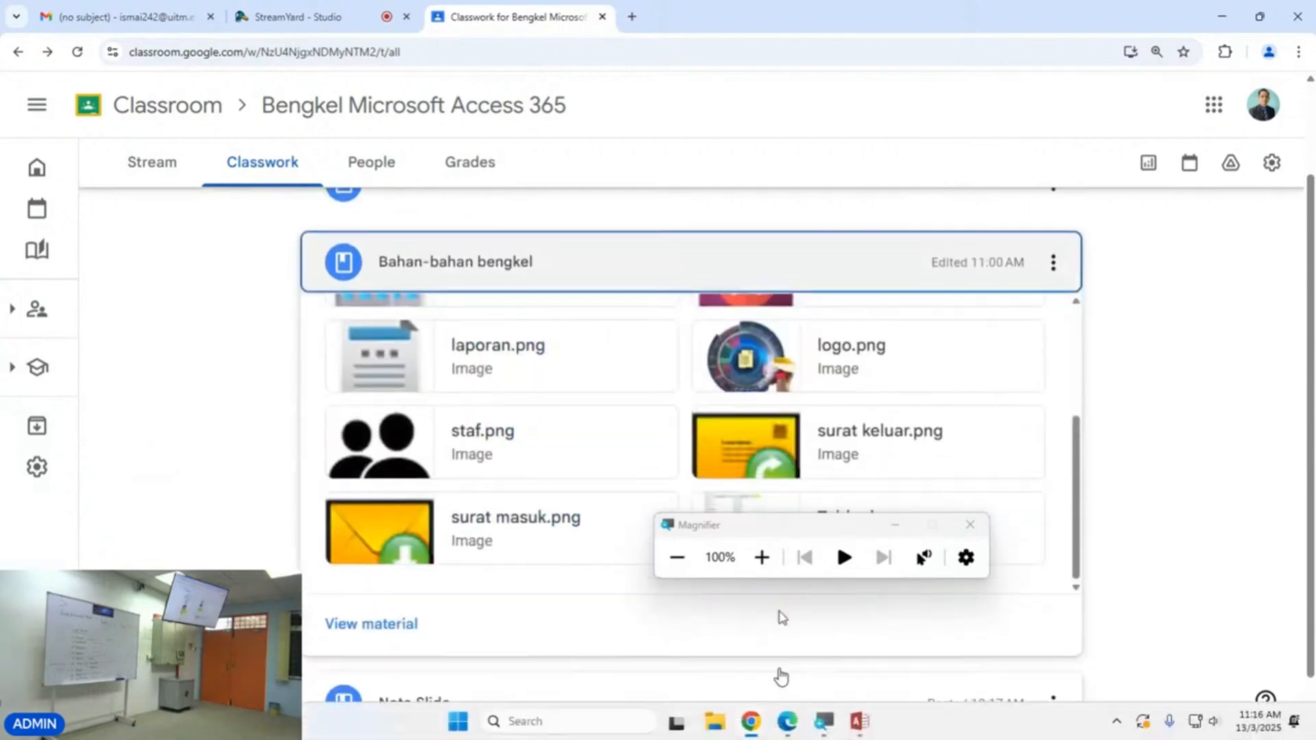
scroll(758, 425, up, 3)
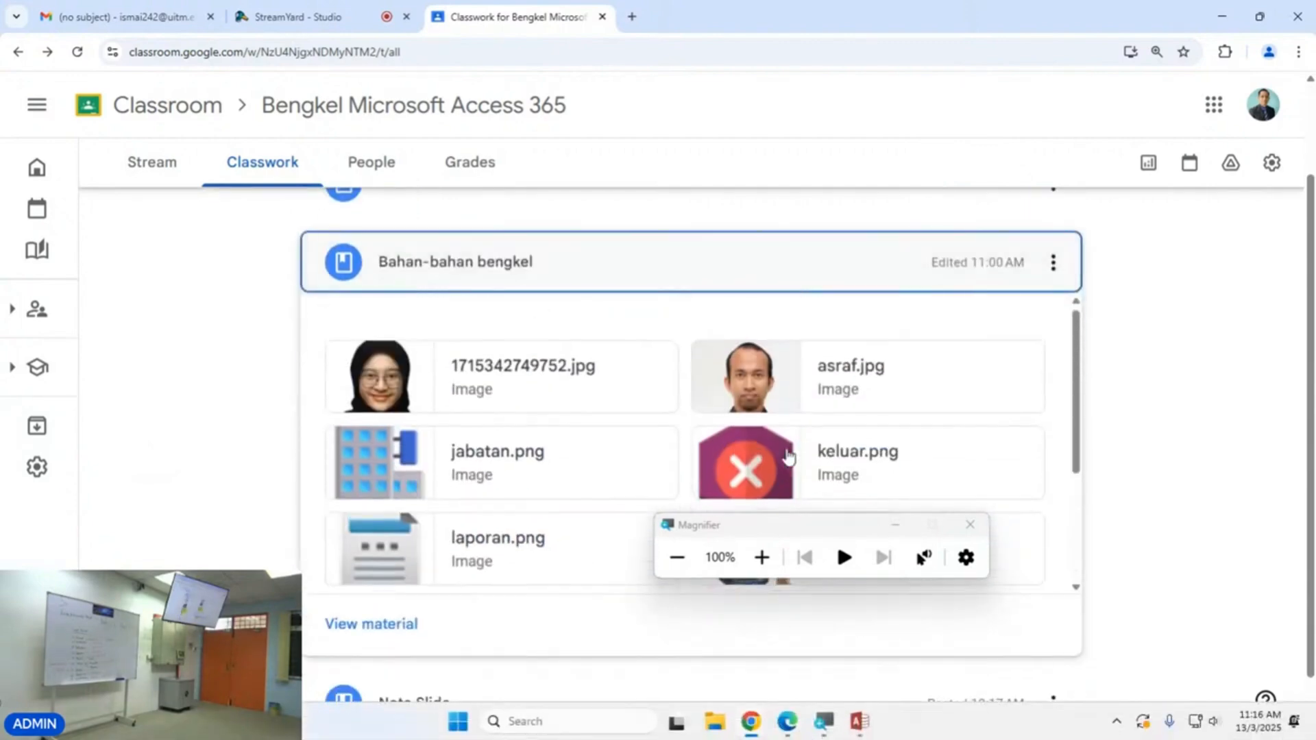
click(766, 388)
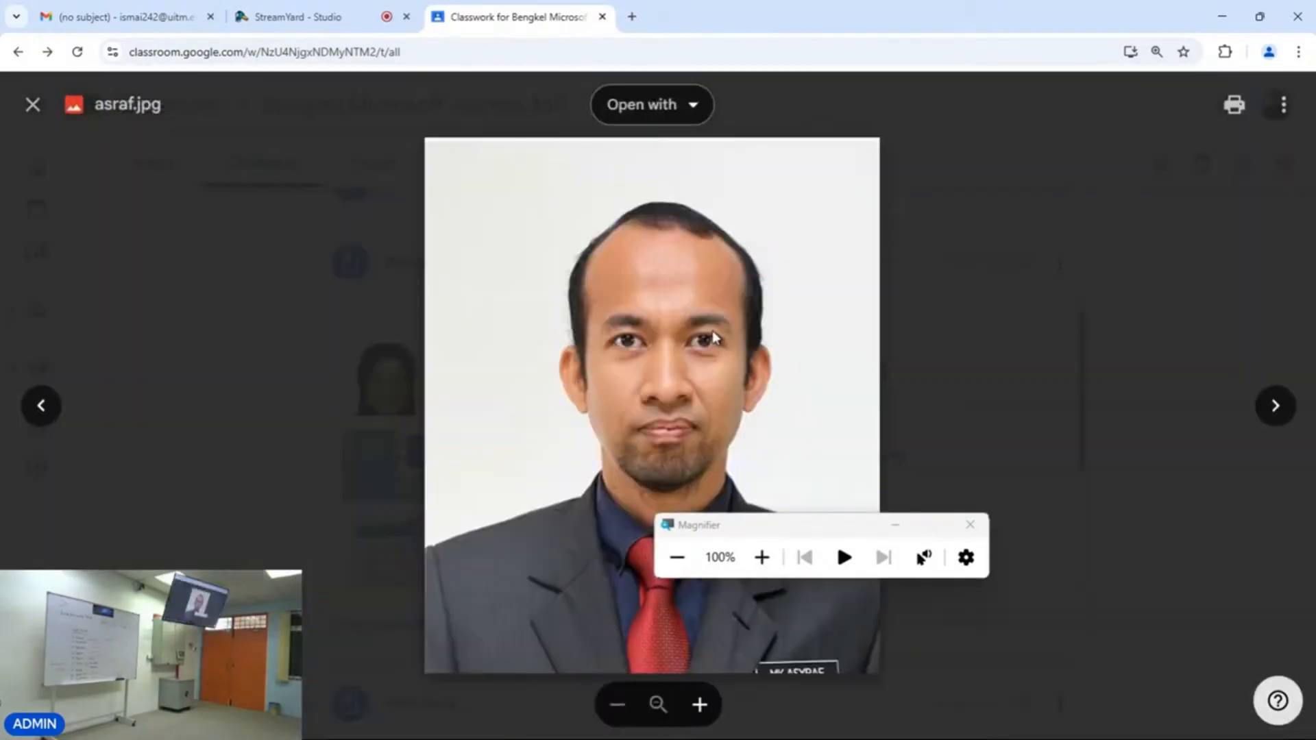
right_click(713, 331)
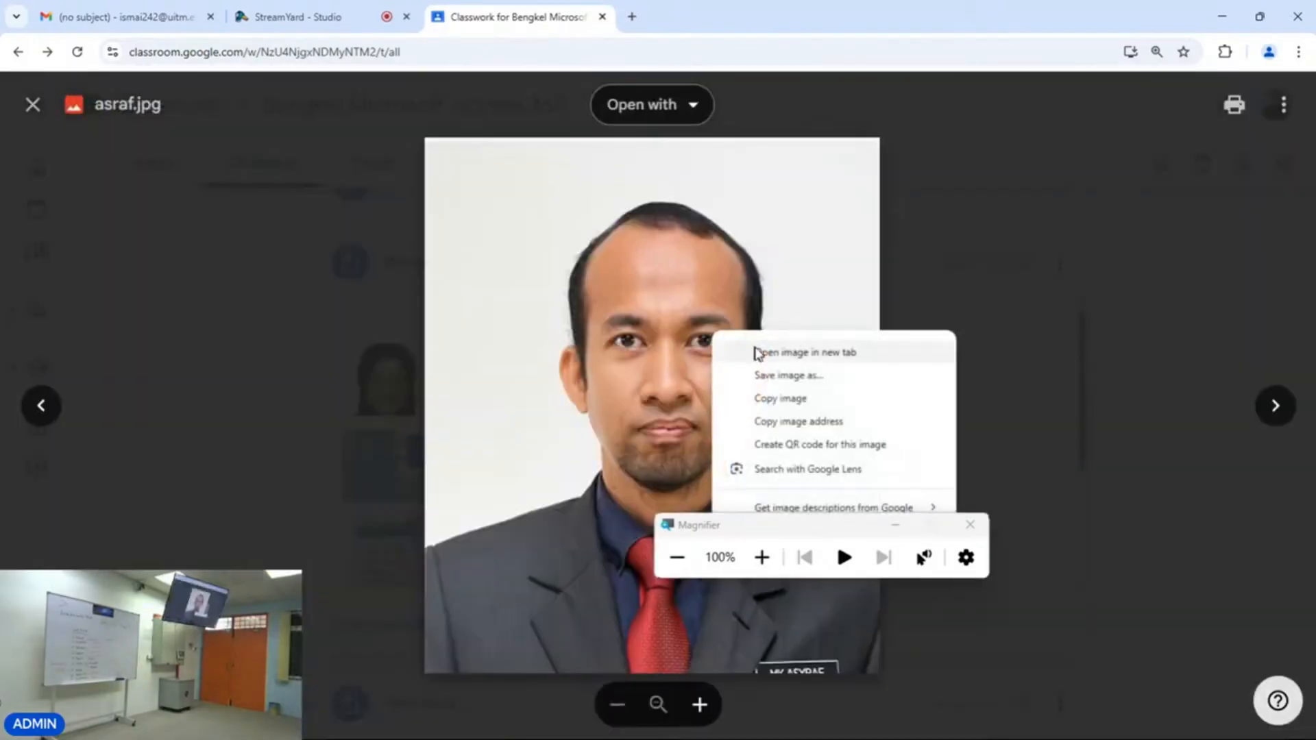
click(762, 378)
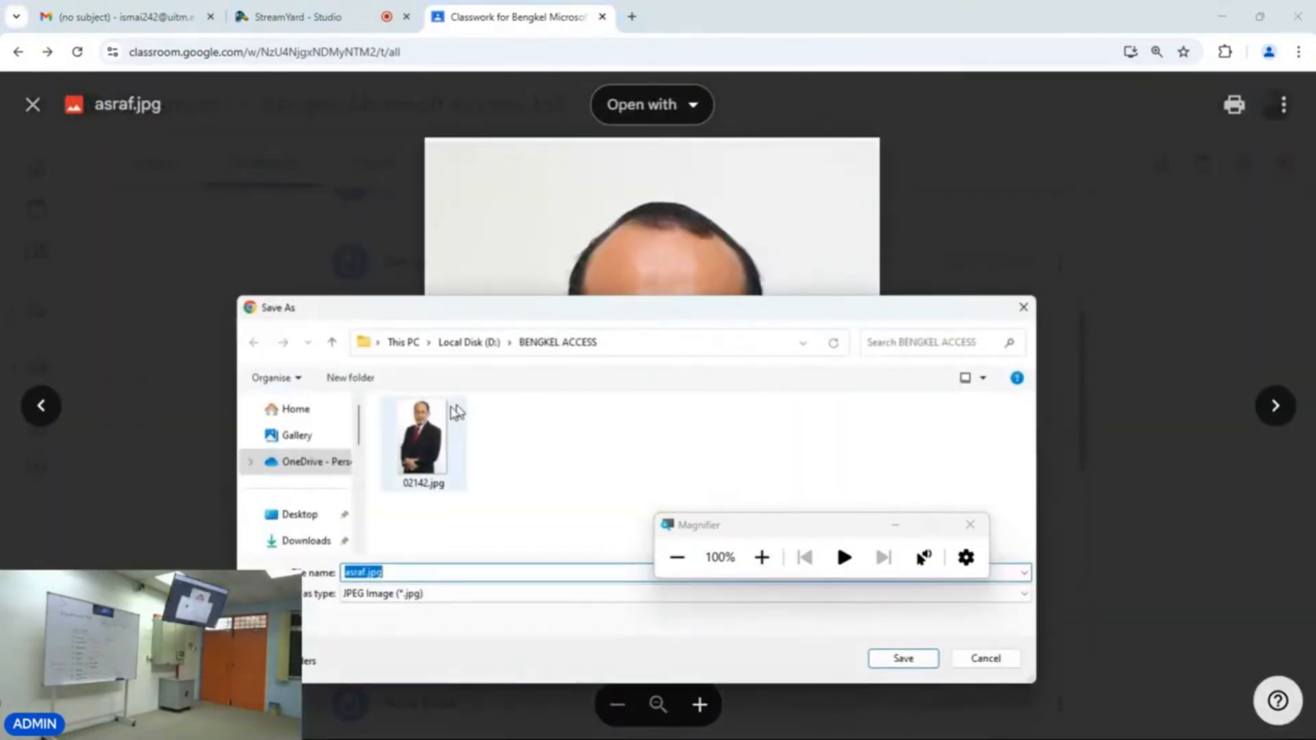
click(900, 656)
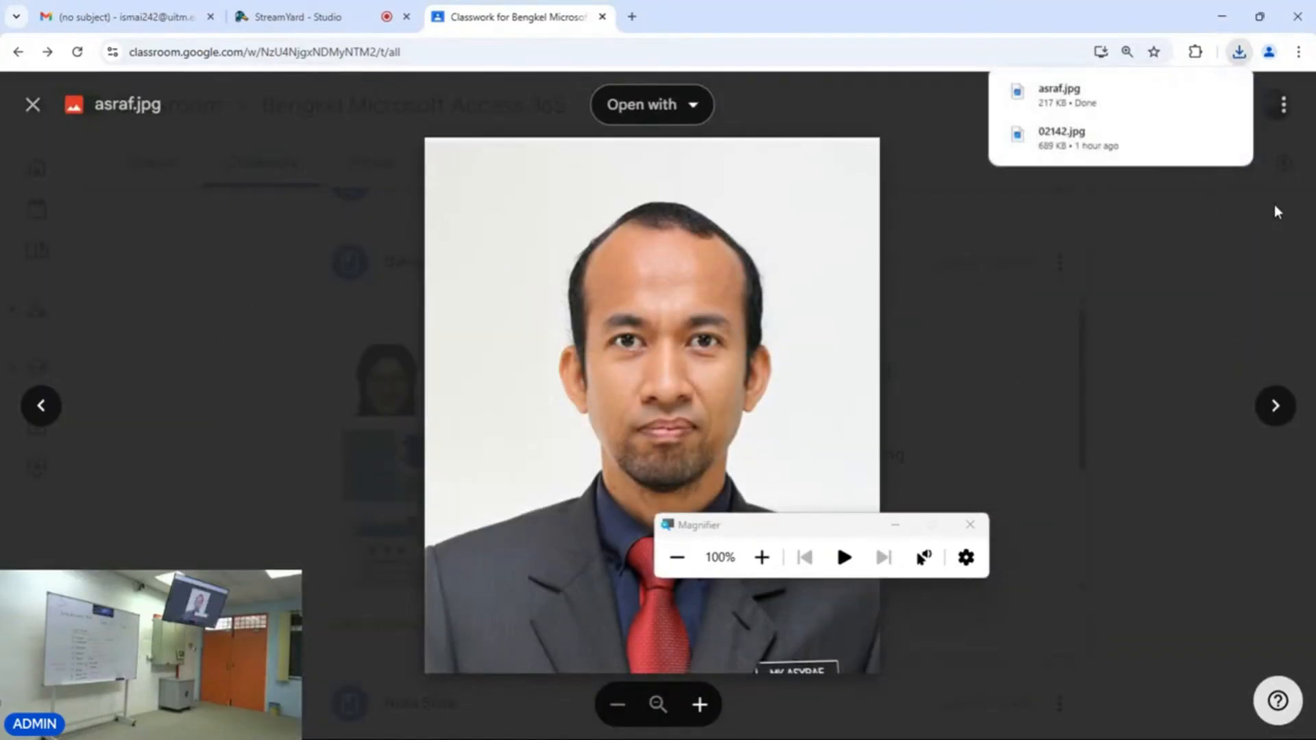
click(1172, 256)
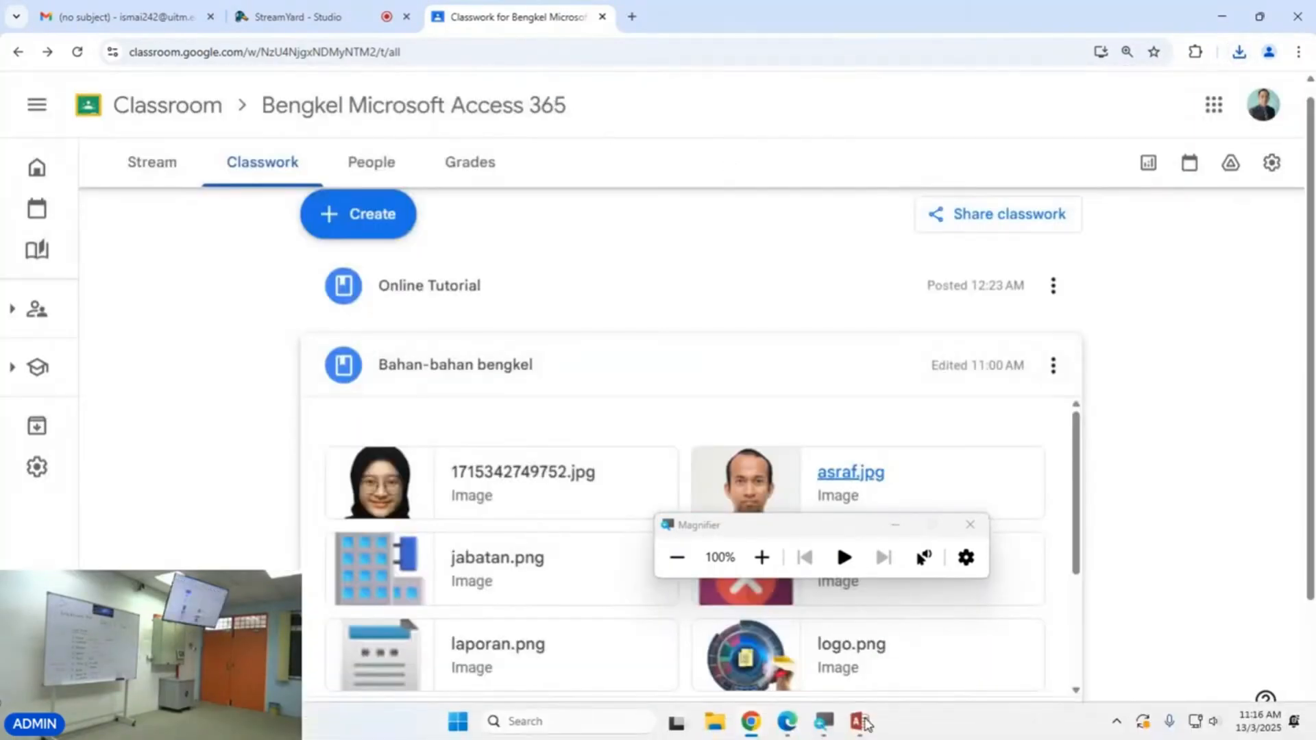
Back in Access, attach asraf.jpg from D:\BENGKEL ACCESS to the current staff record's photo field.
click(743, 721)
double_click(271, 255)
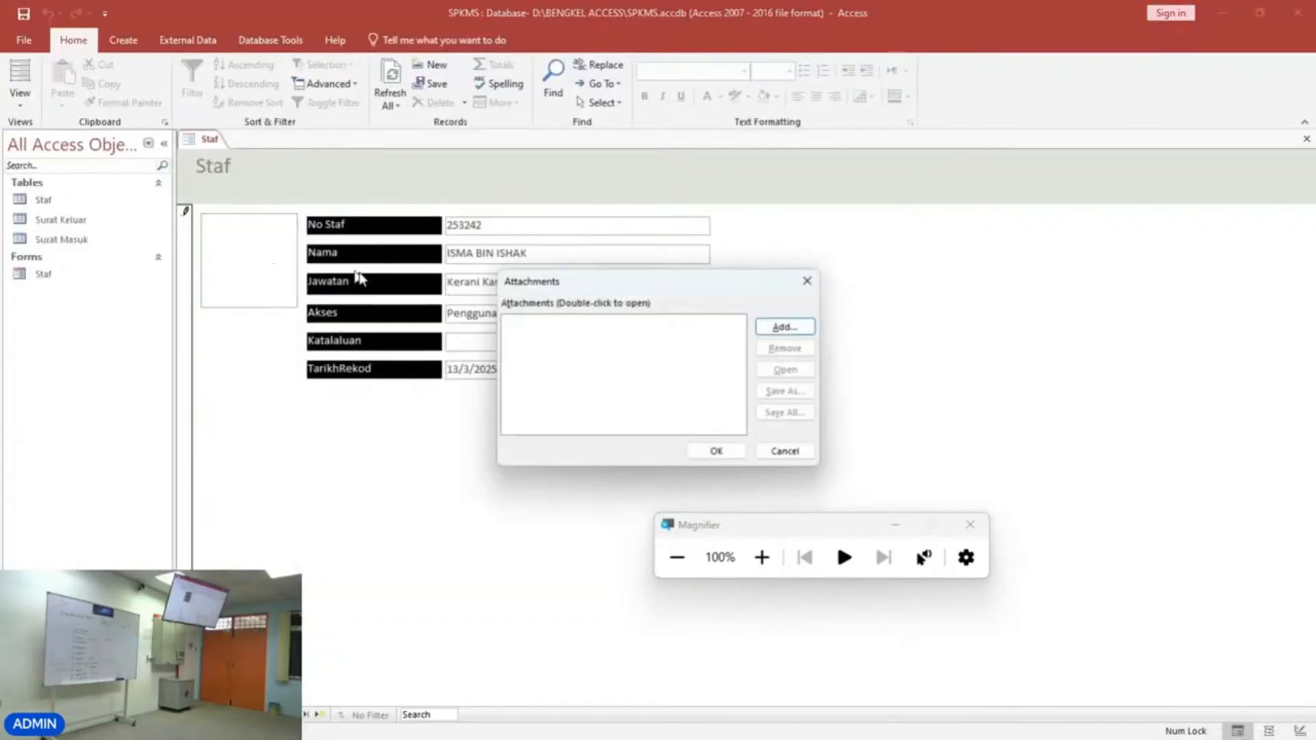
click(775, 330)
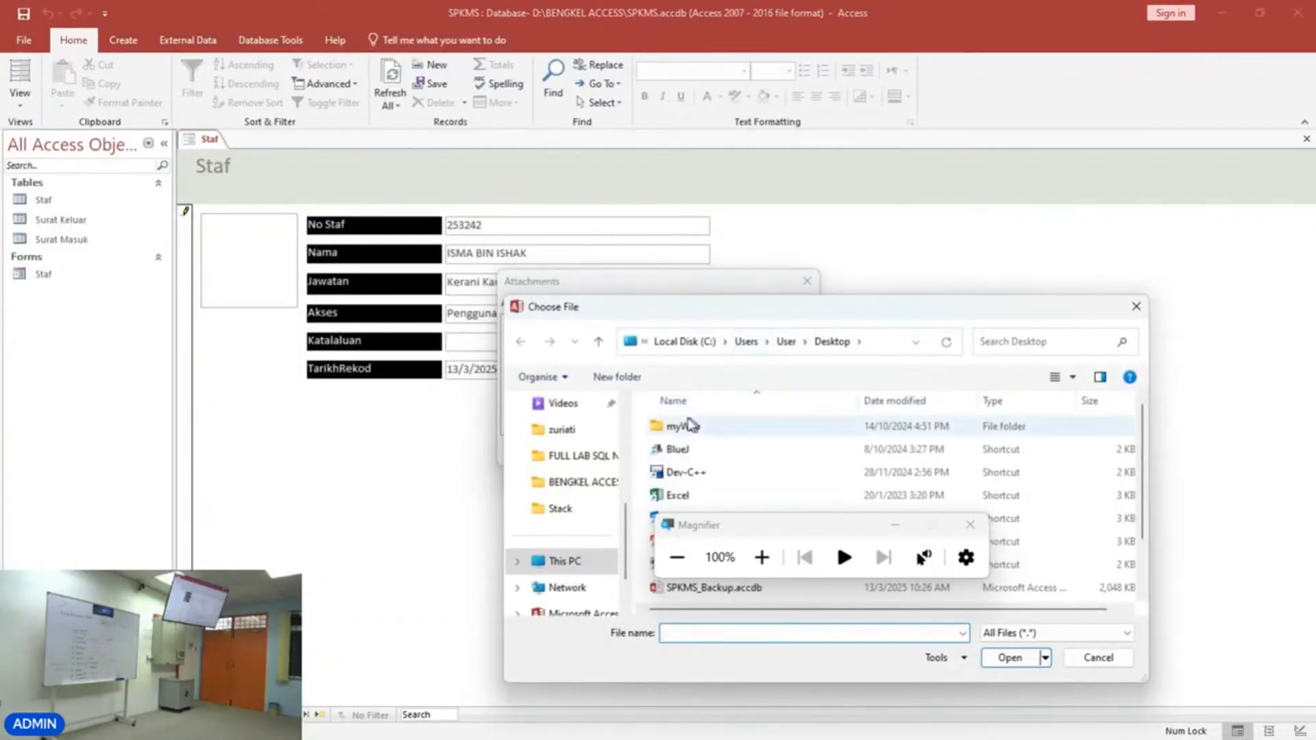
click(574, 562)
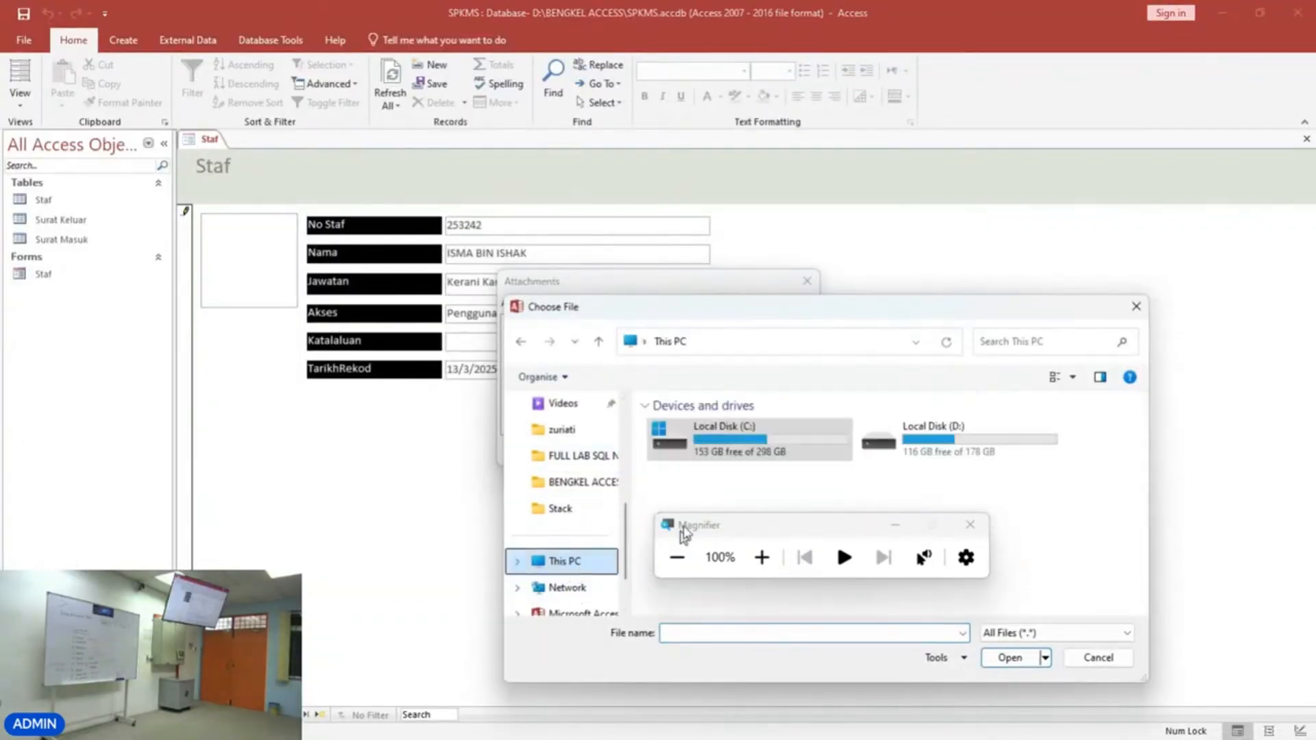
click(606, 484)
double_click(770, 459)
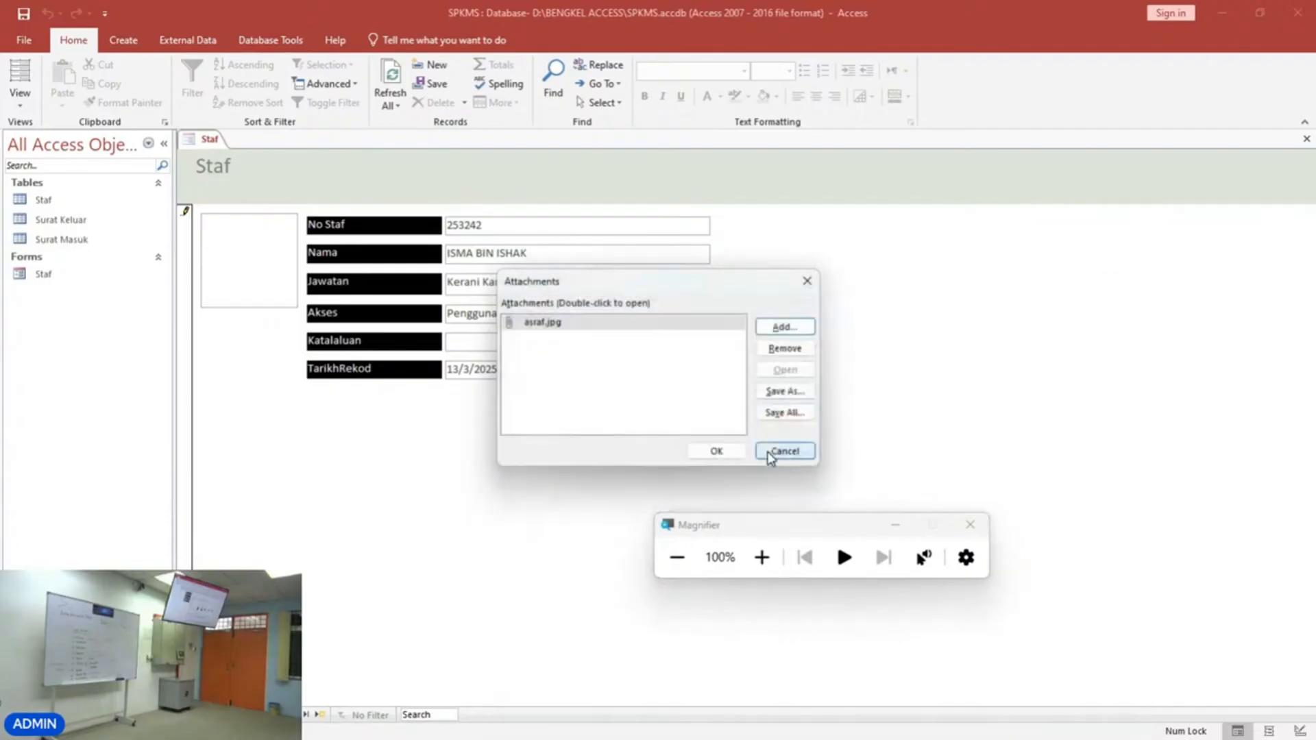
click(778, 330)
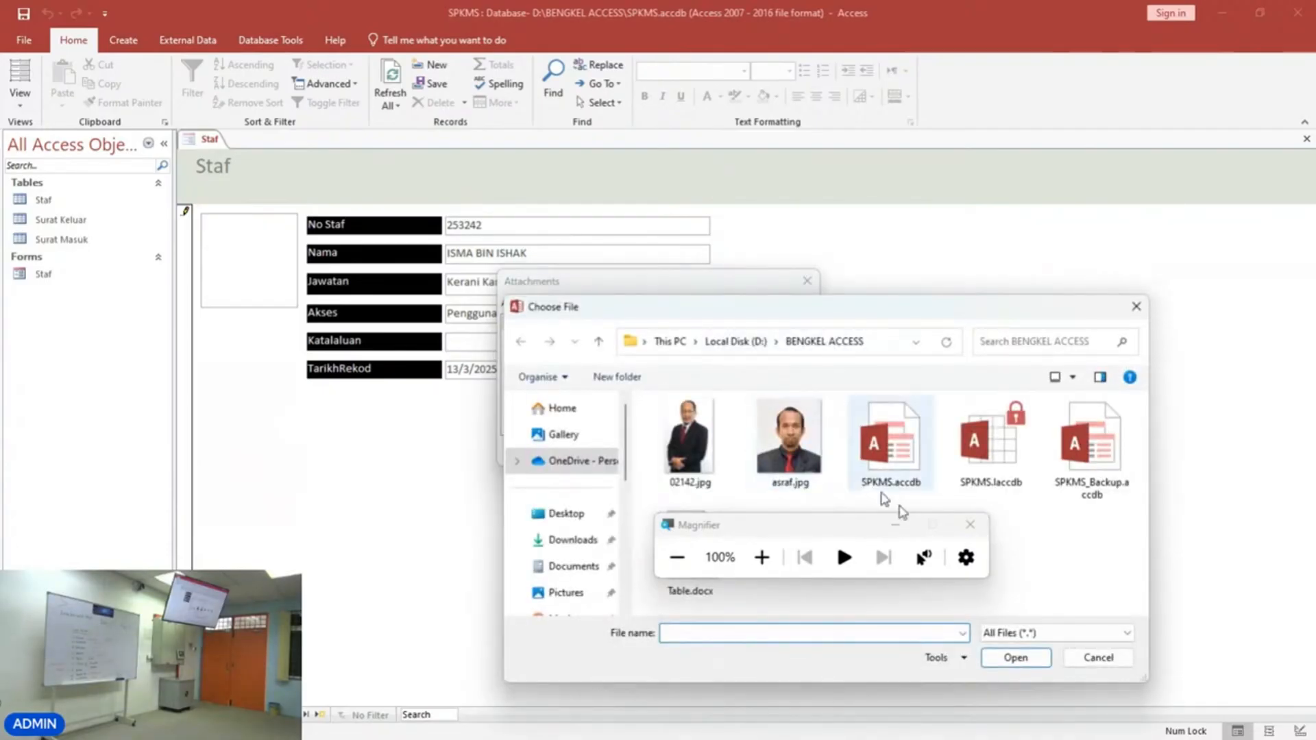
click(1095, 657)
click(731, 451)
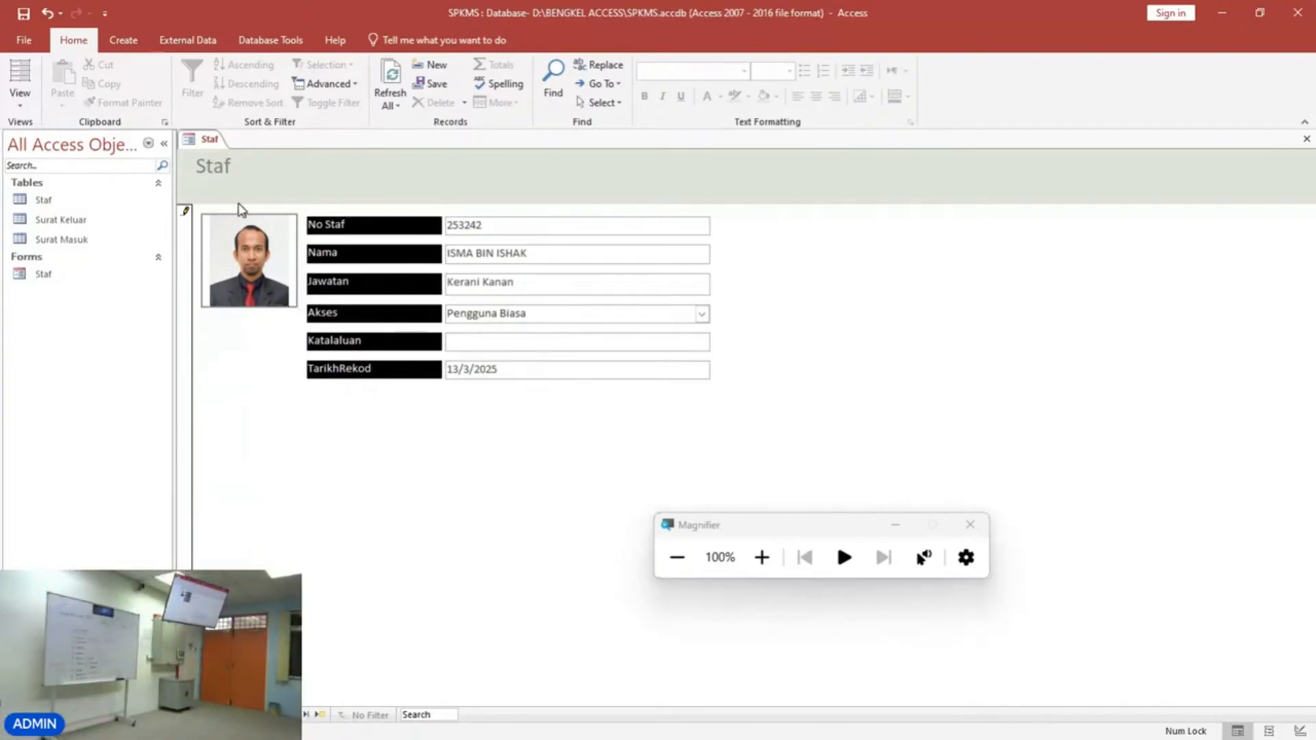
Switch to Design View and fill the form header background with blue.
click(13, 103)
click(68, 203)
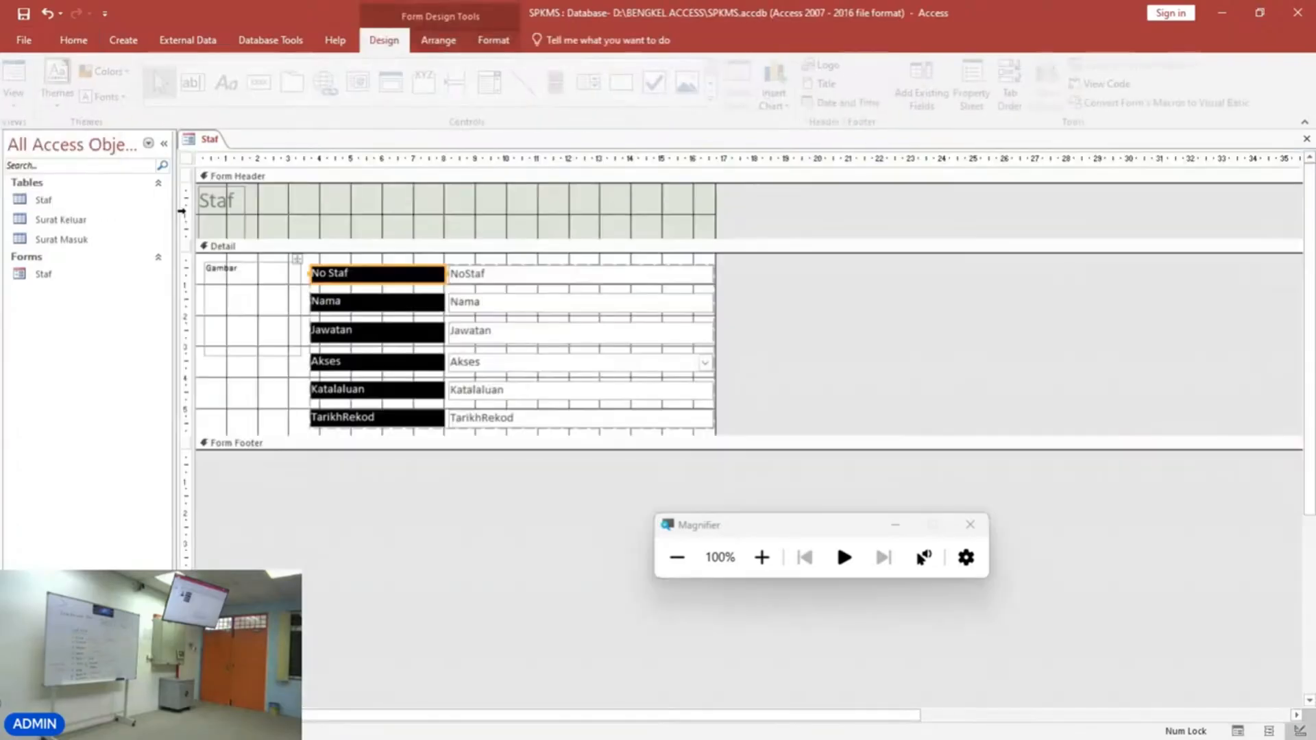
click(494, 40)
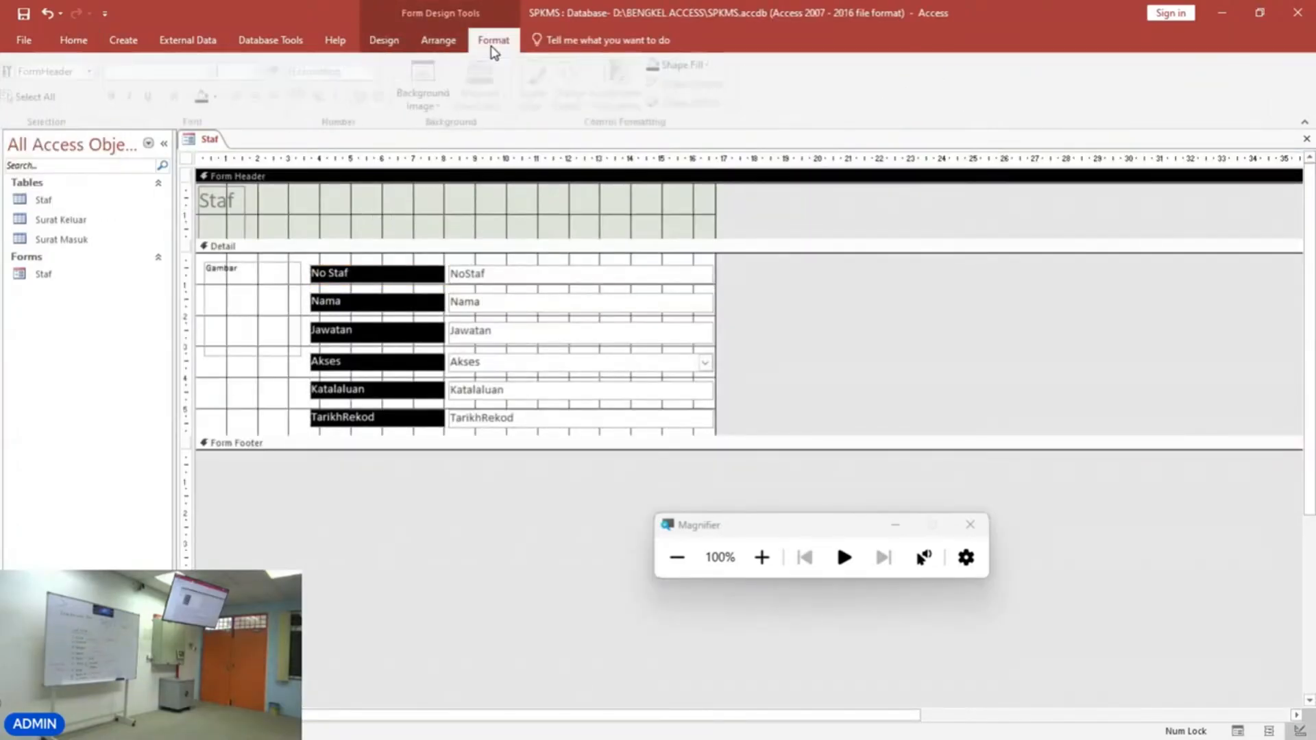
click(220, 97)
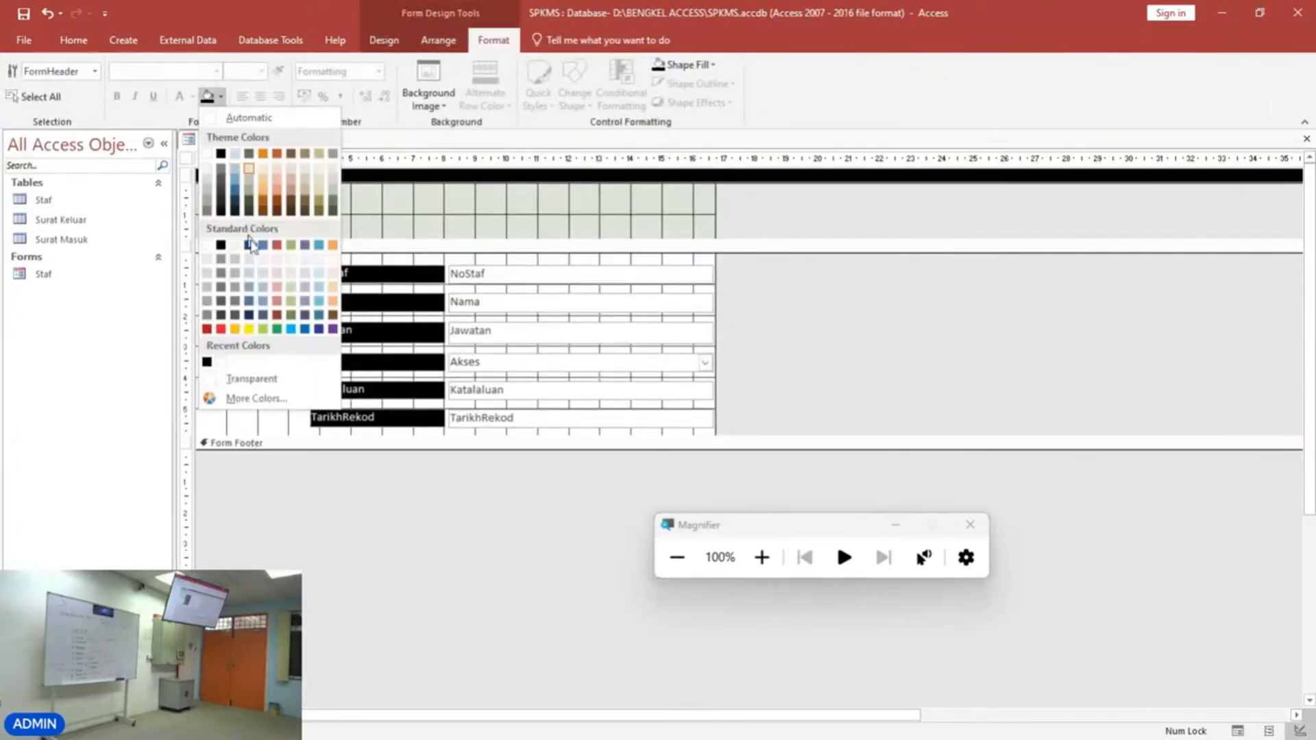
click(305, 330)
Make the Staf title label's font white and bold, and widen the label slightly.
click(224, 202)
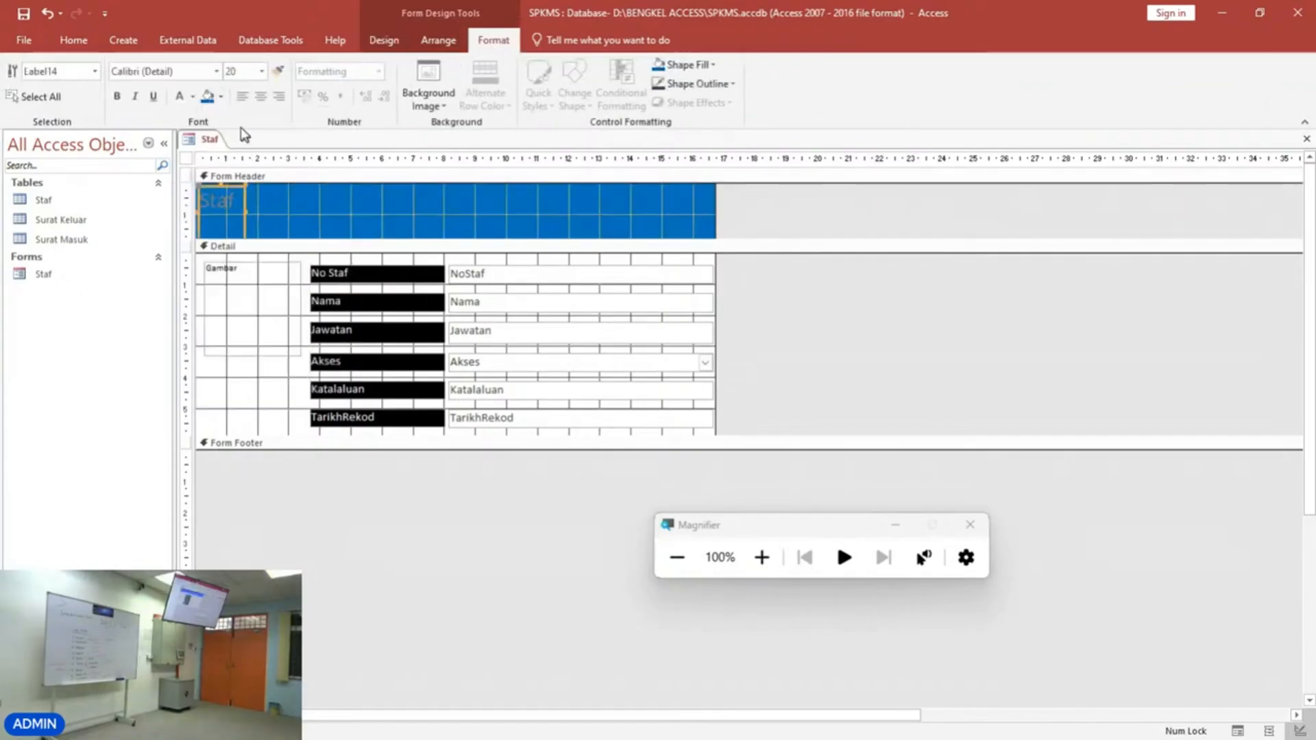
click(180, 96)
click(117, 96)
drag(298, 210, 314, 212)
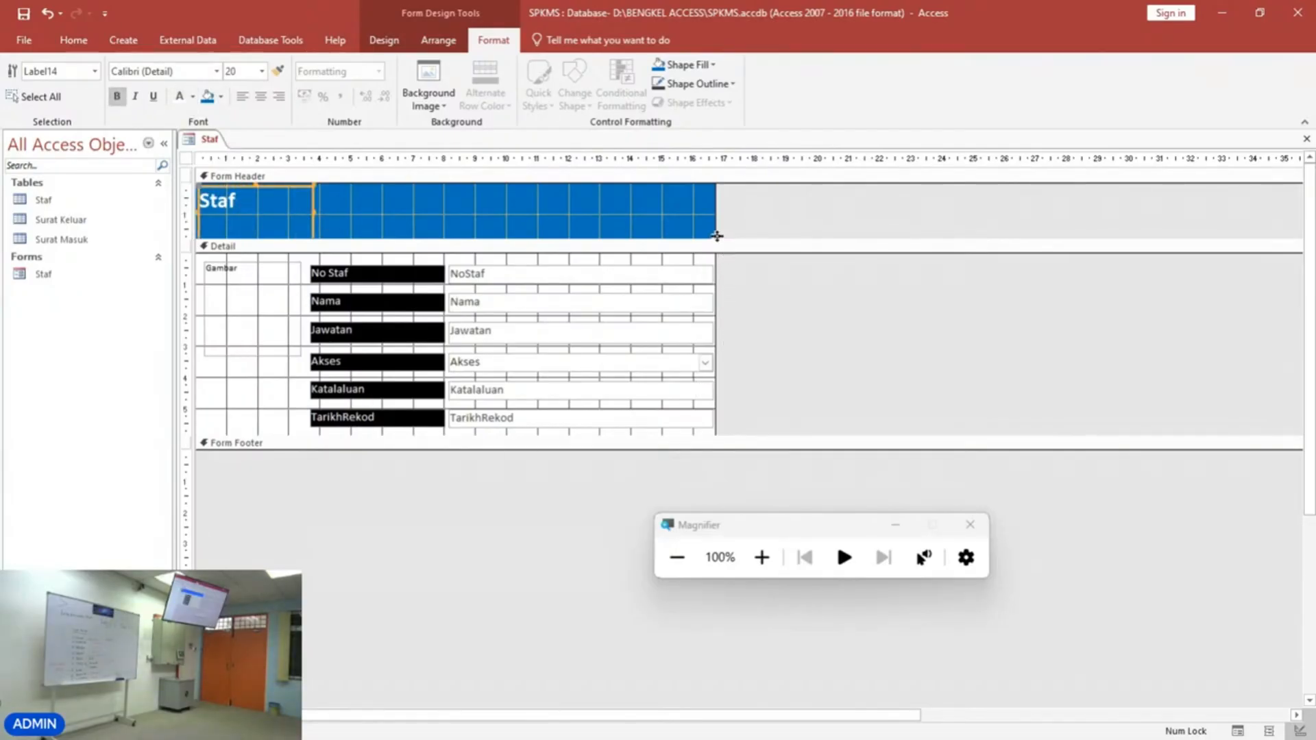
Switch to Form View and move back and forth between the staff records.
click(74, 40)
click(20, 83)
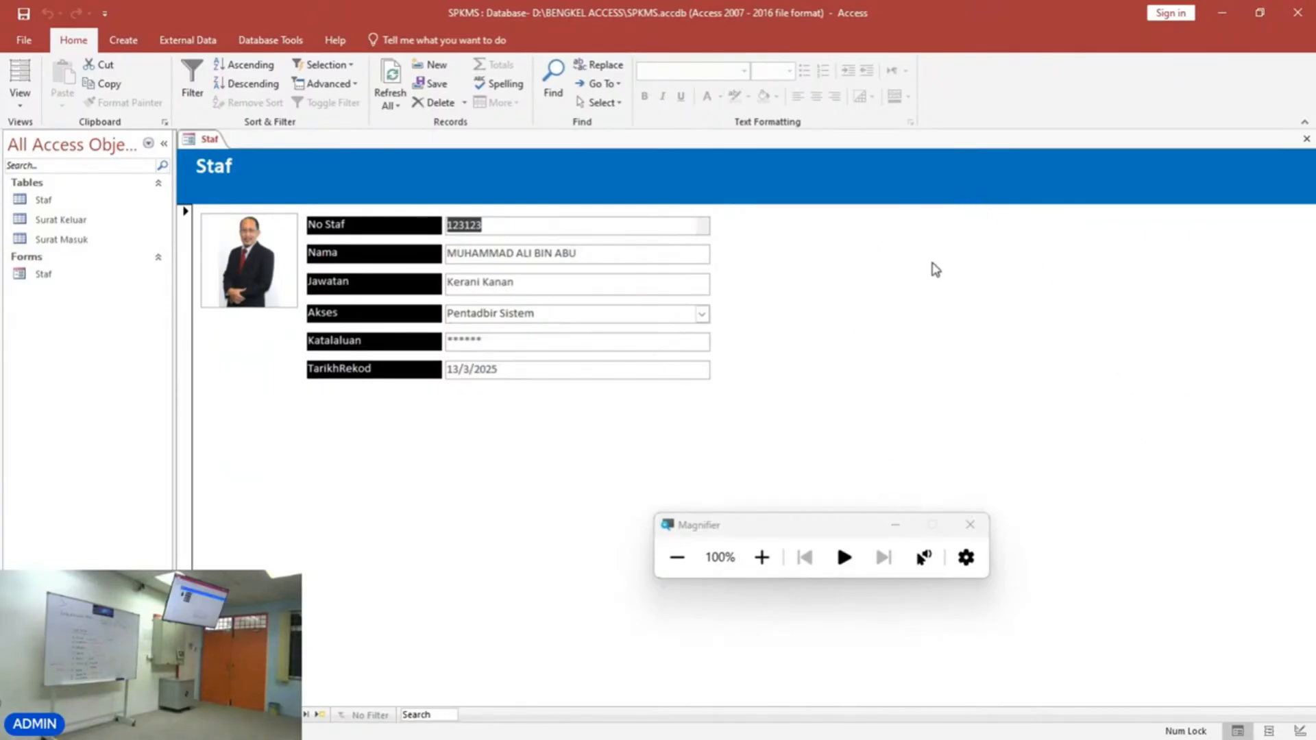
click(293, 715)
click(293, 715)
click(293, 715)
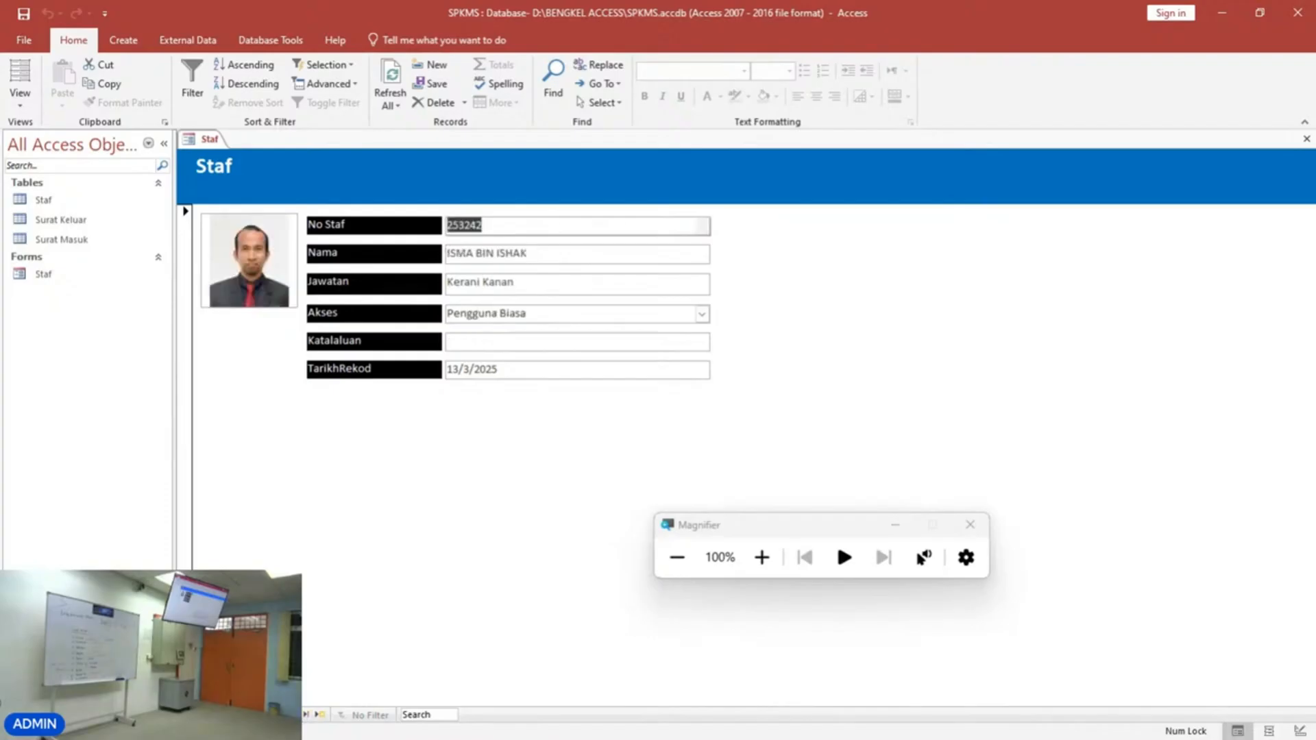
click(228, 715)
click(228, 715)
click(228, 715)
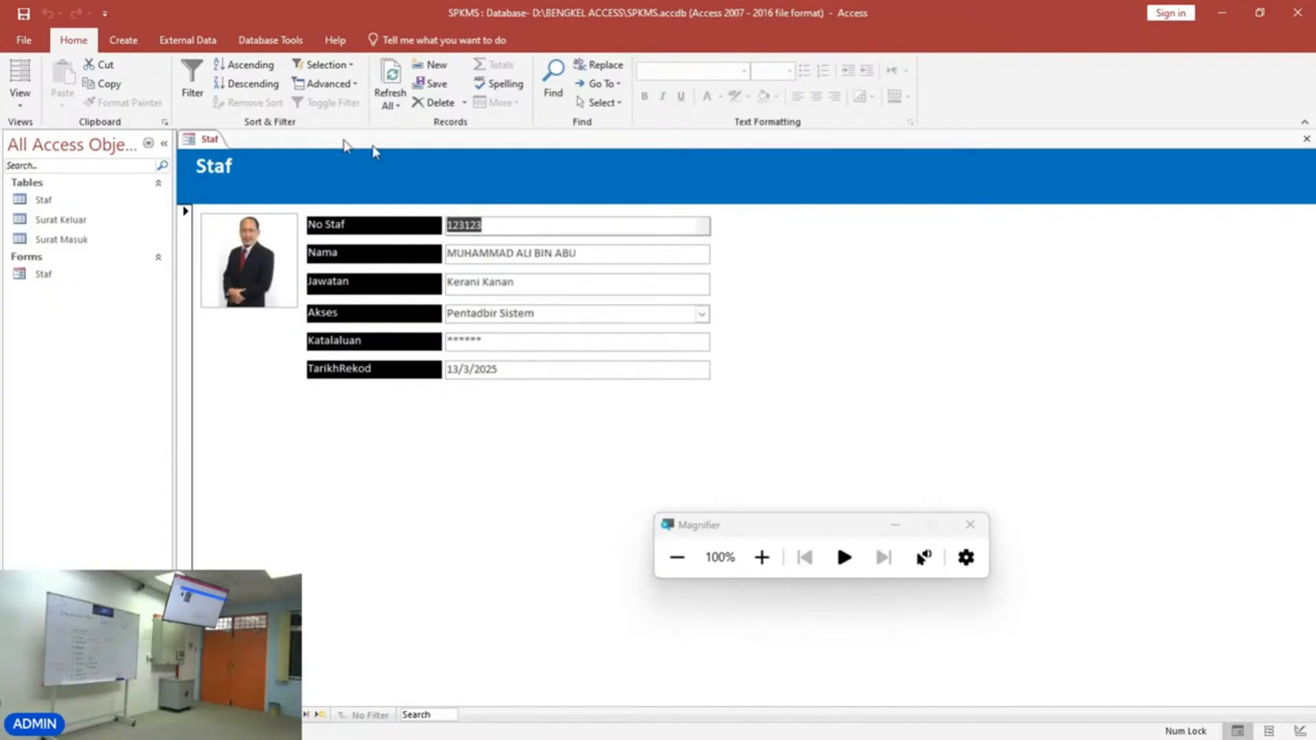
Return to Design View and widen the form to about 26 cm.
click(17, 100)
click(34, 202)
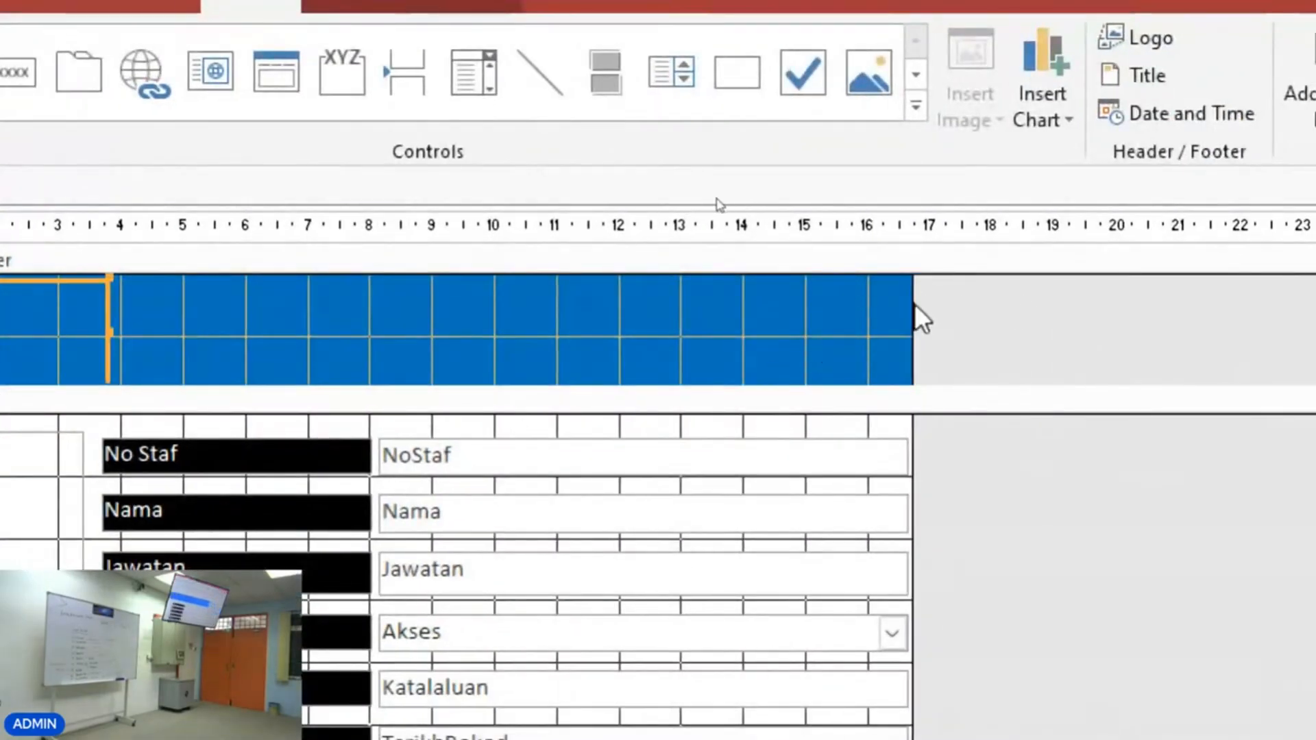
drag(911, 302, 1315, 309)
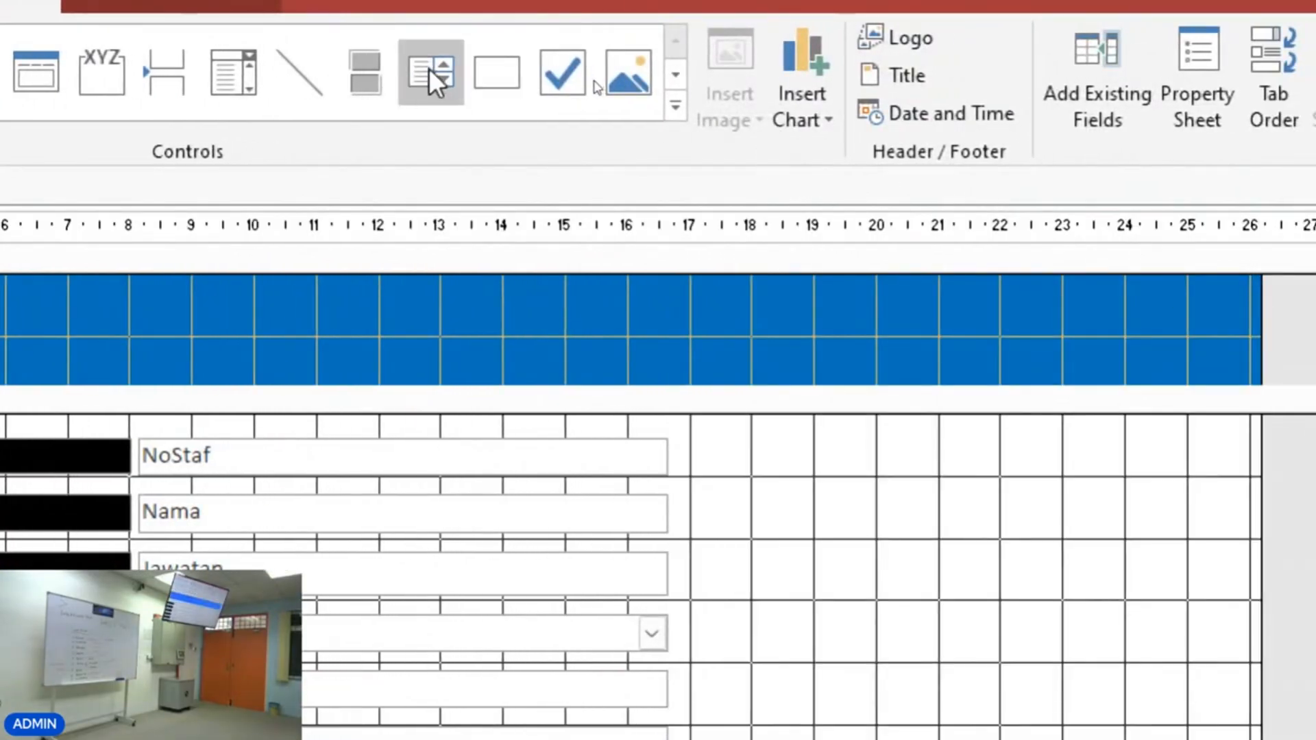
click(438, 72)
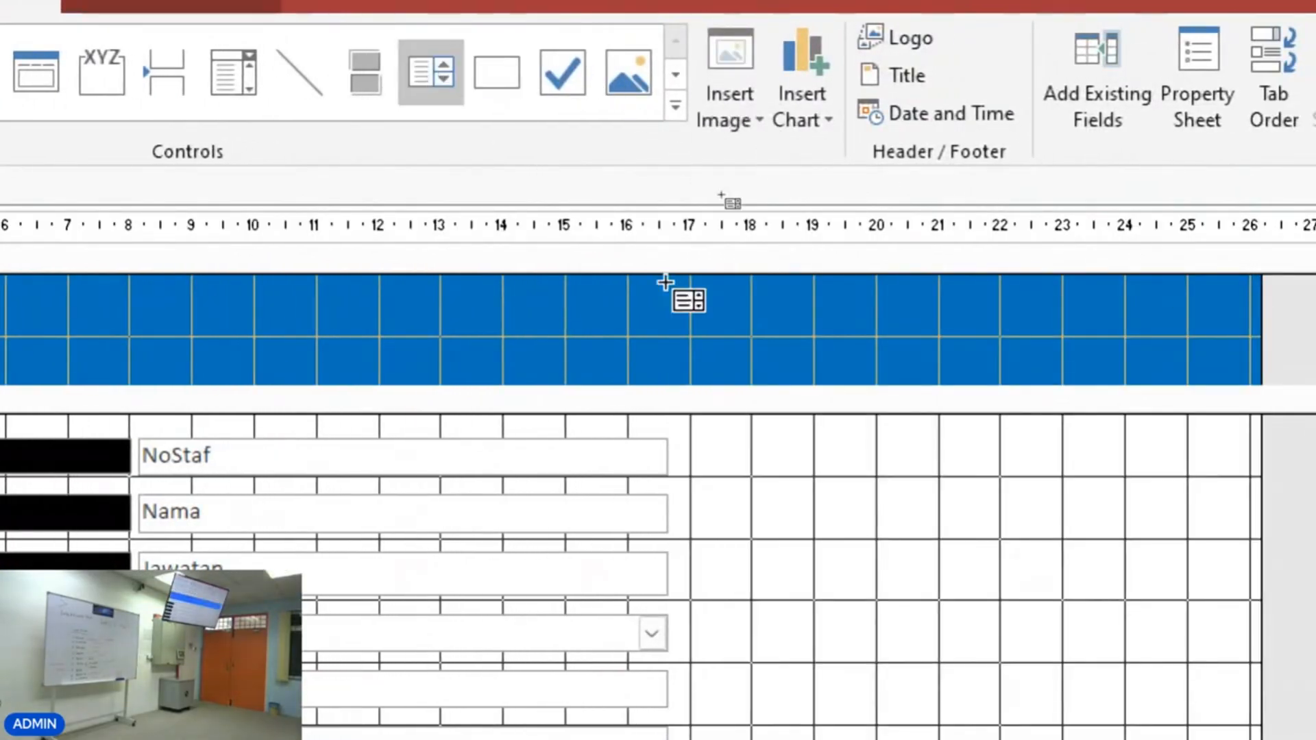
drag(828, 508, 1180, 680)
drag(473, 204, 347, 71)
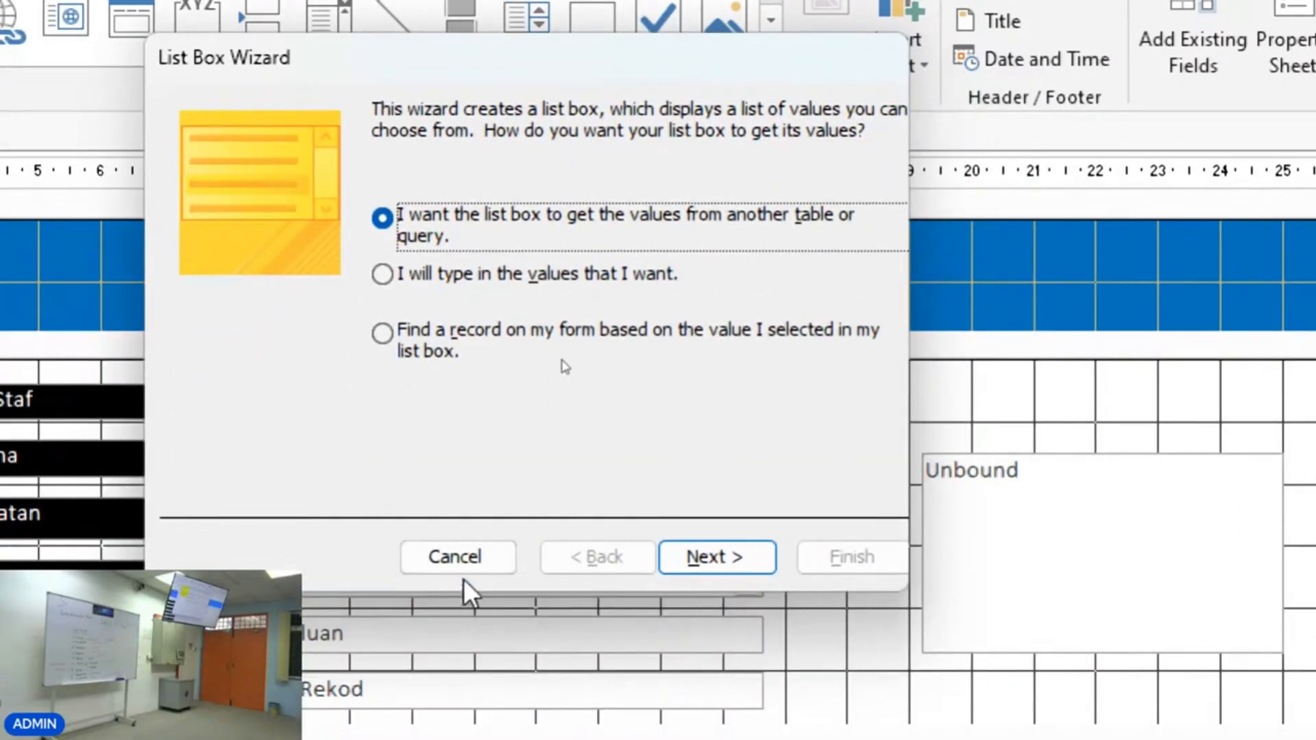
click(364, 583)
key(Delete)
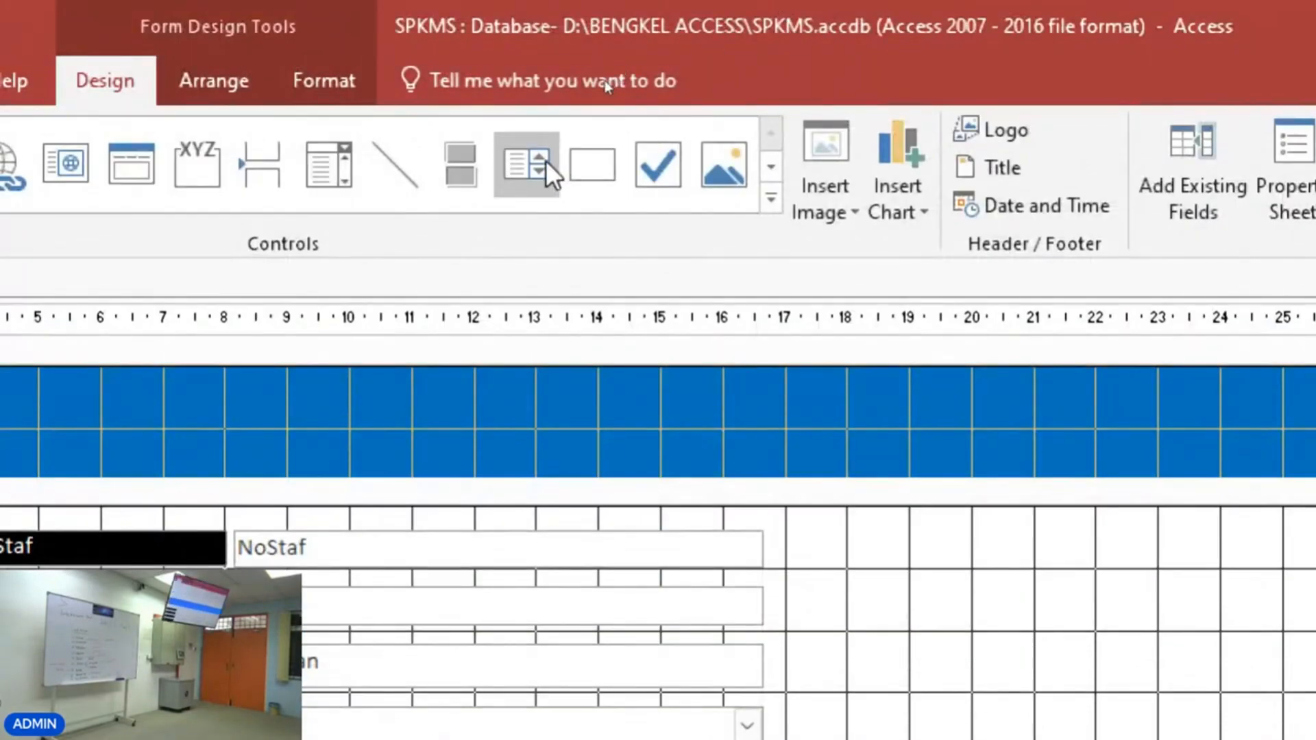
click(529, 172)
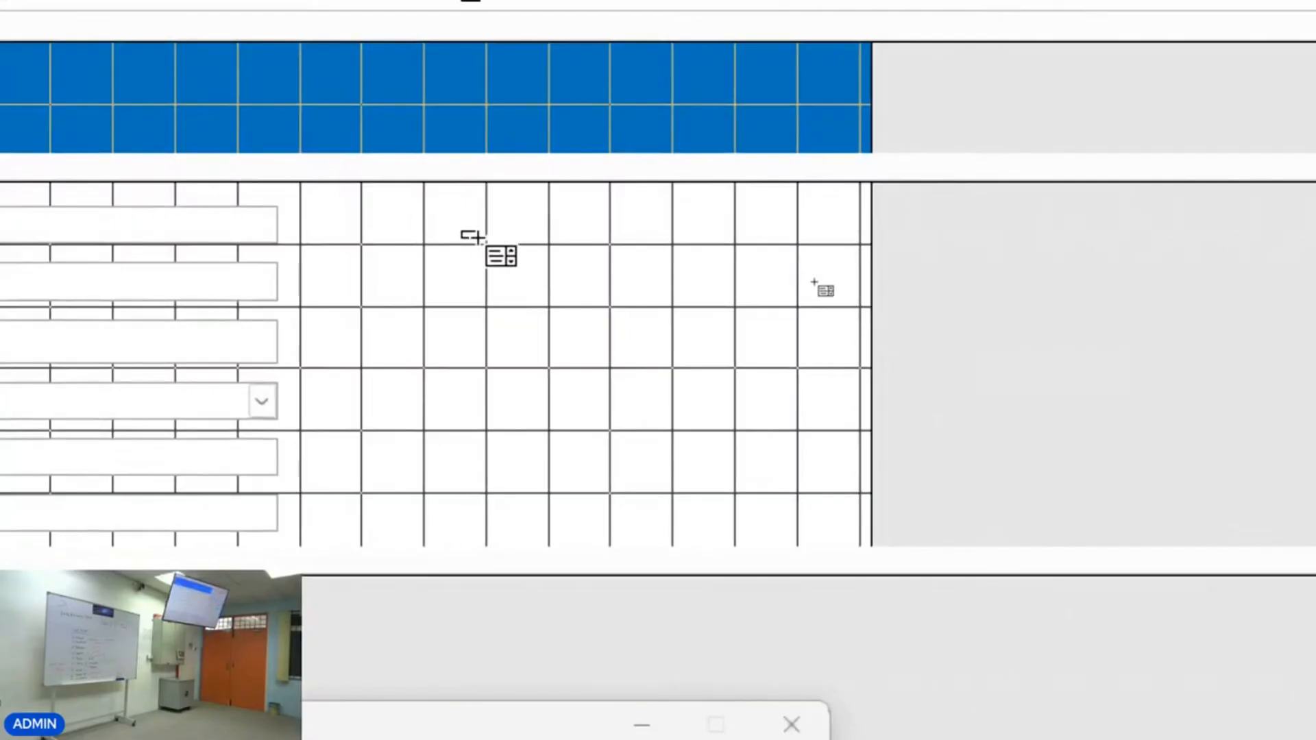
drag(478, 238, 944, 495)
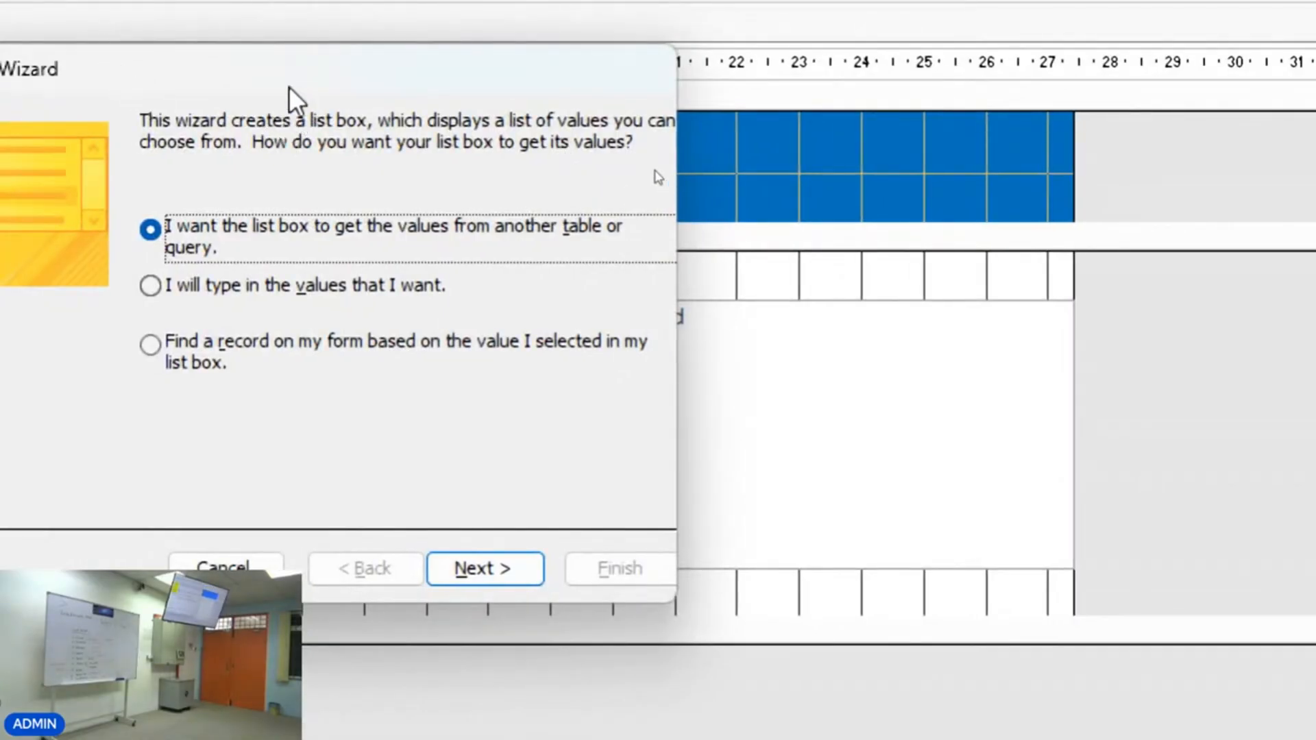
drag(201, 67, 395, 68)
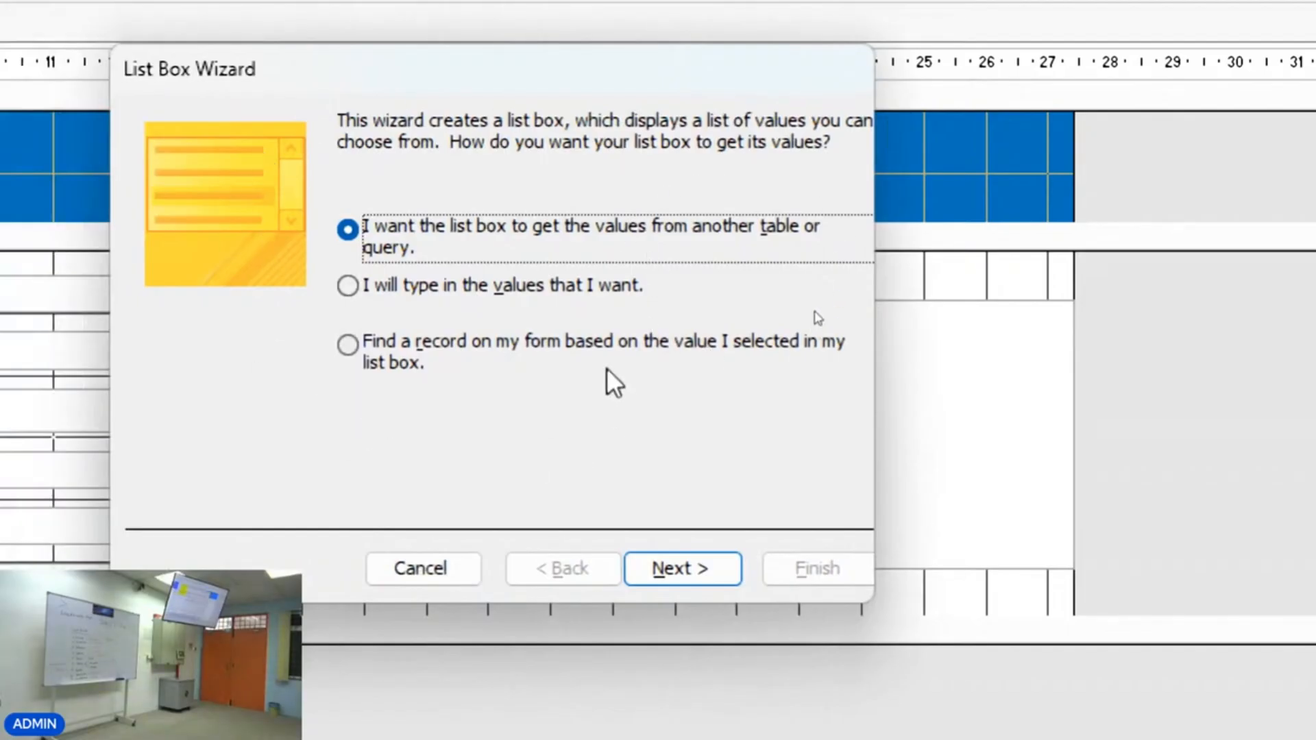
click(349, 344)
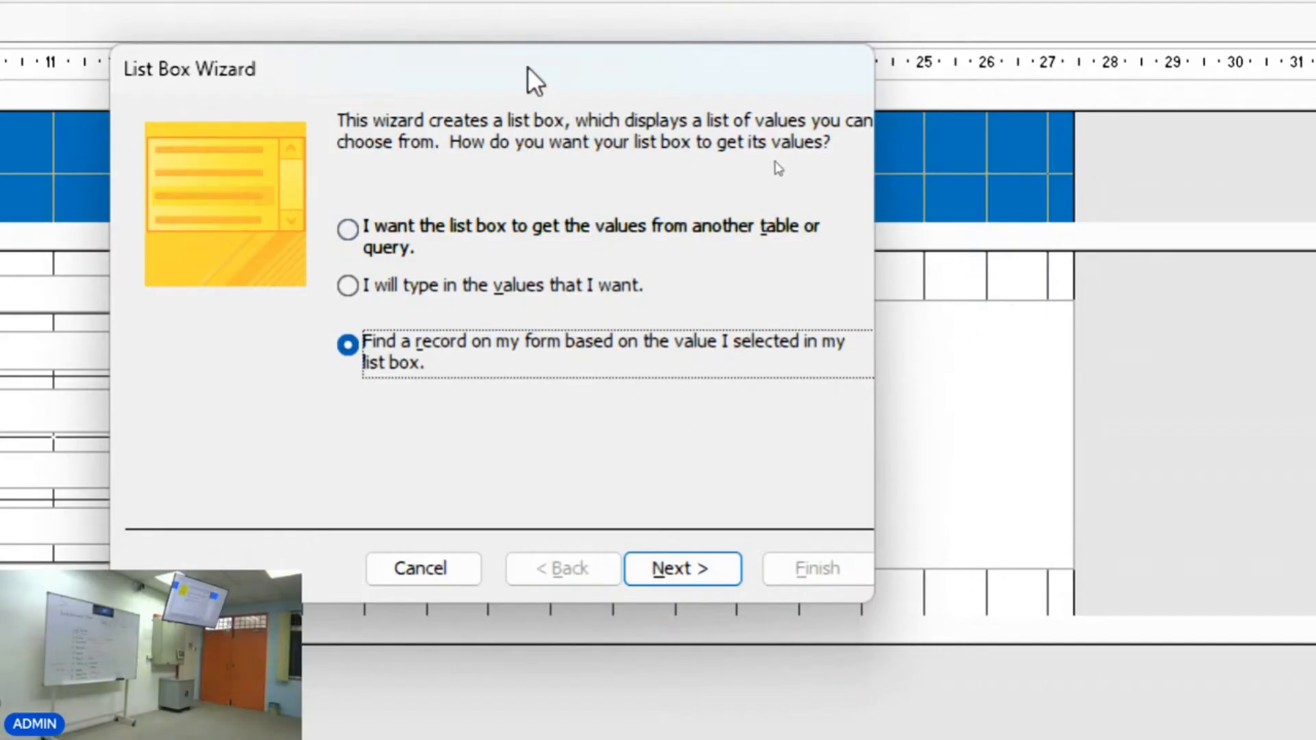
drag(528, 67, 352, 65)
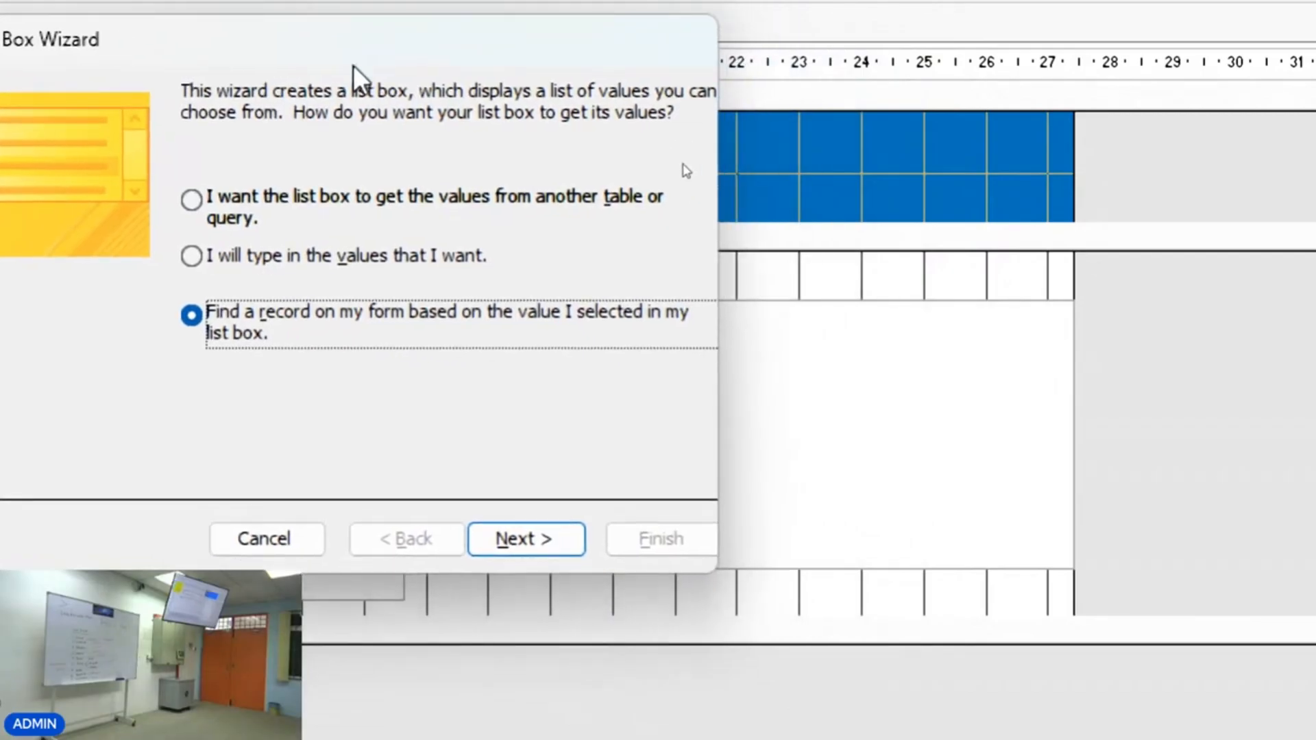
click(514, 541)
drag(241, 76, 451, 60)
click(504, 348)
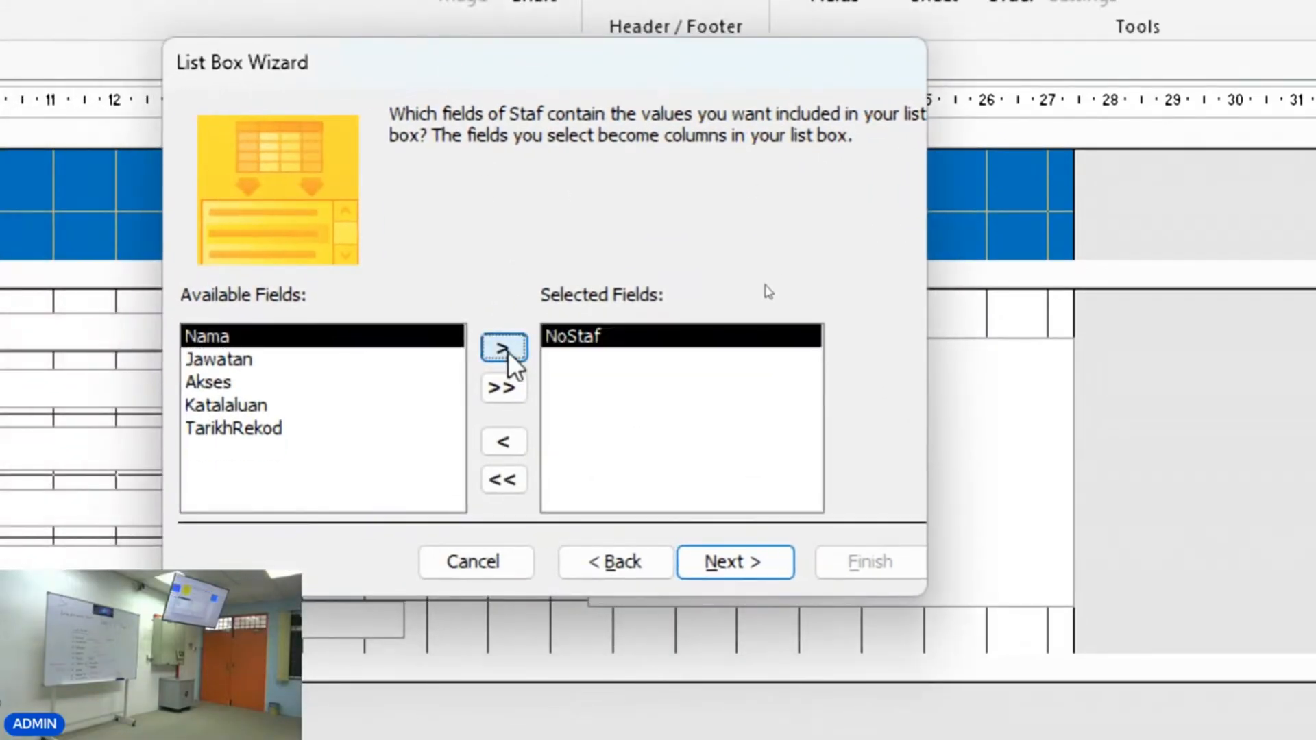
click(505, 350)
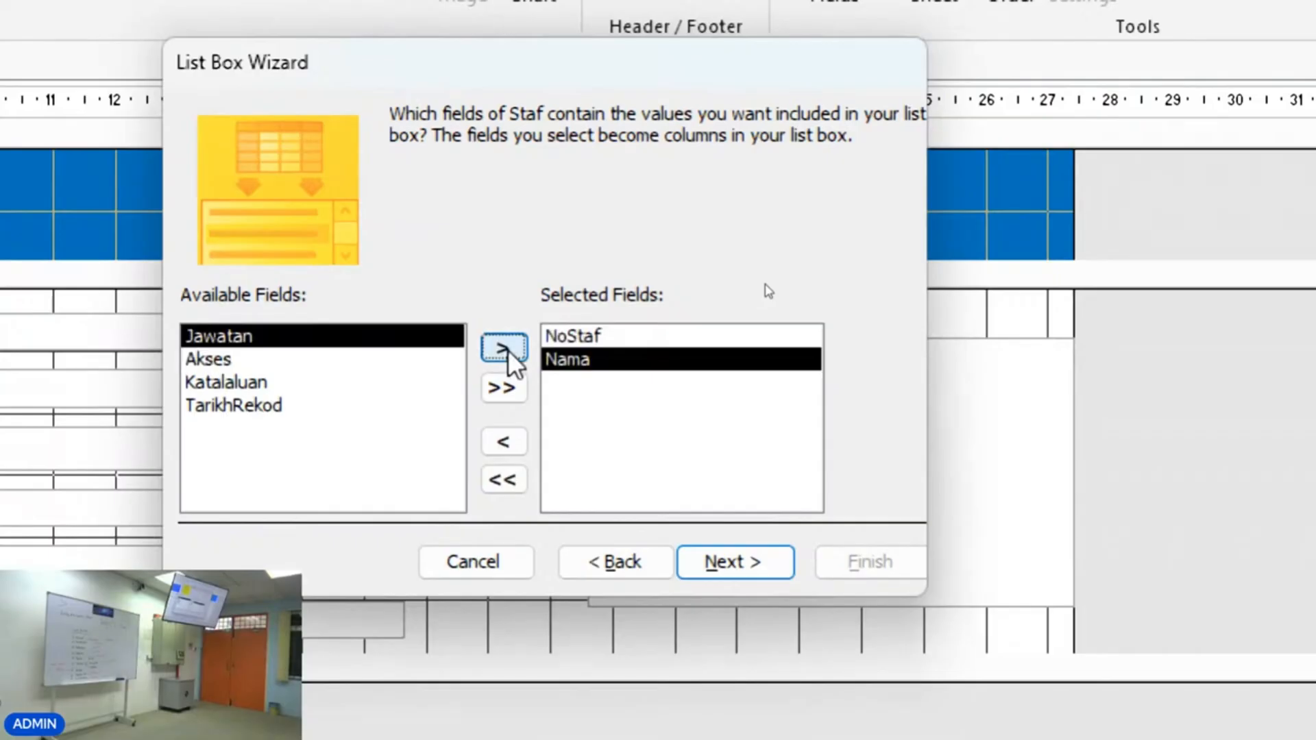
click(506, 349)
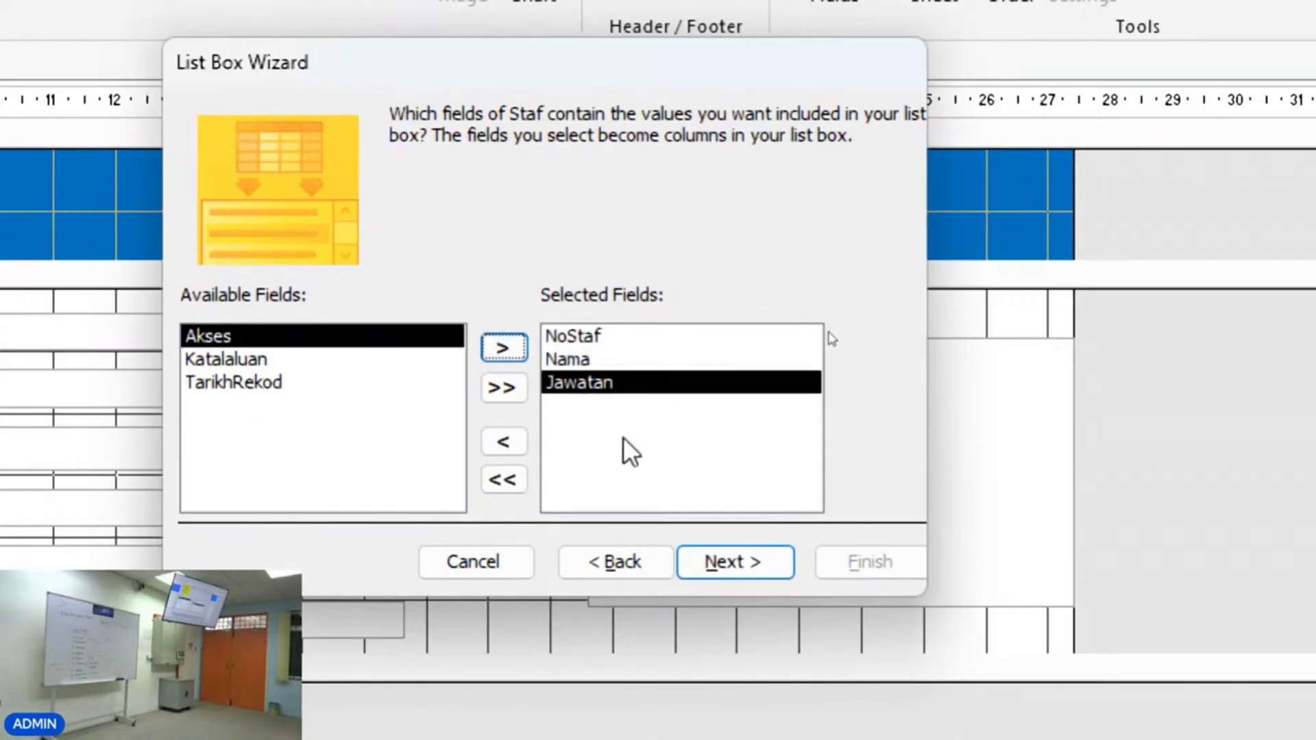
click(713, 562)
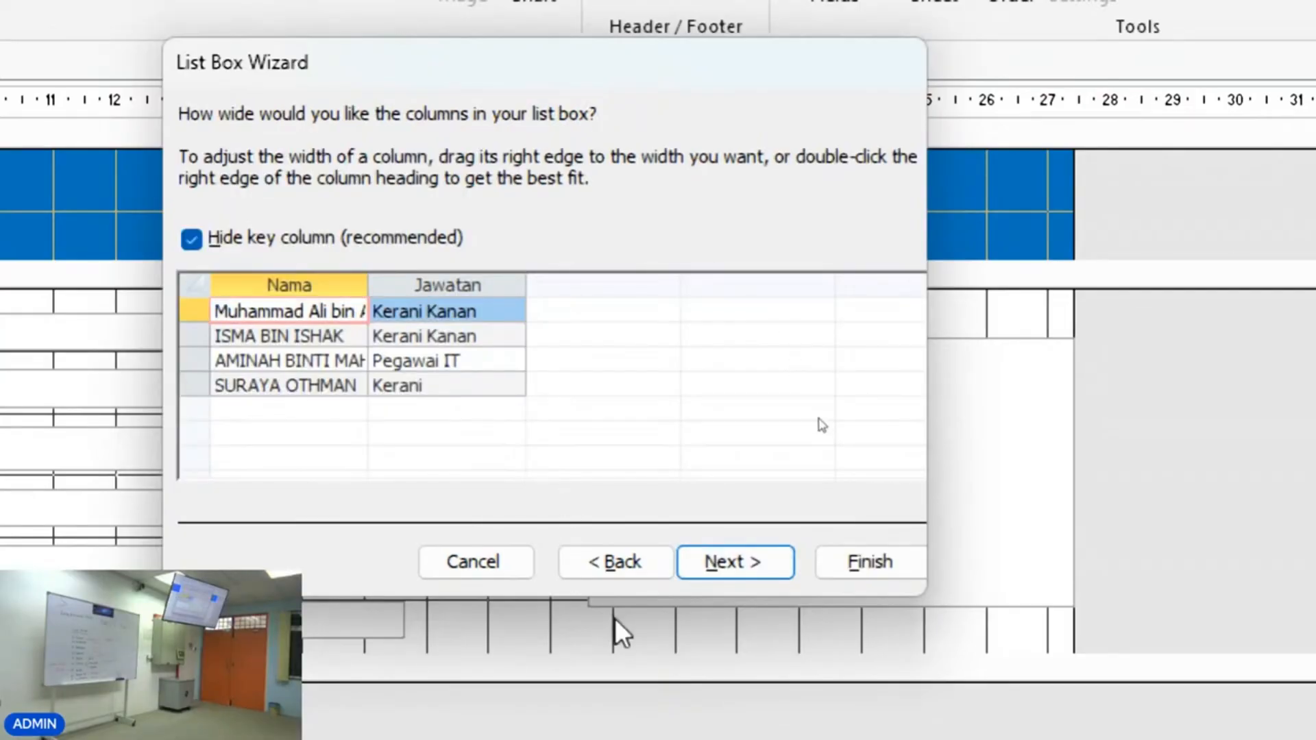
click(616, 563)
click(615, 562)
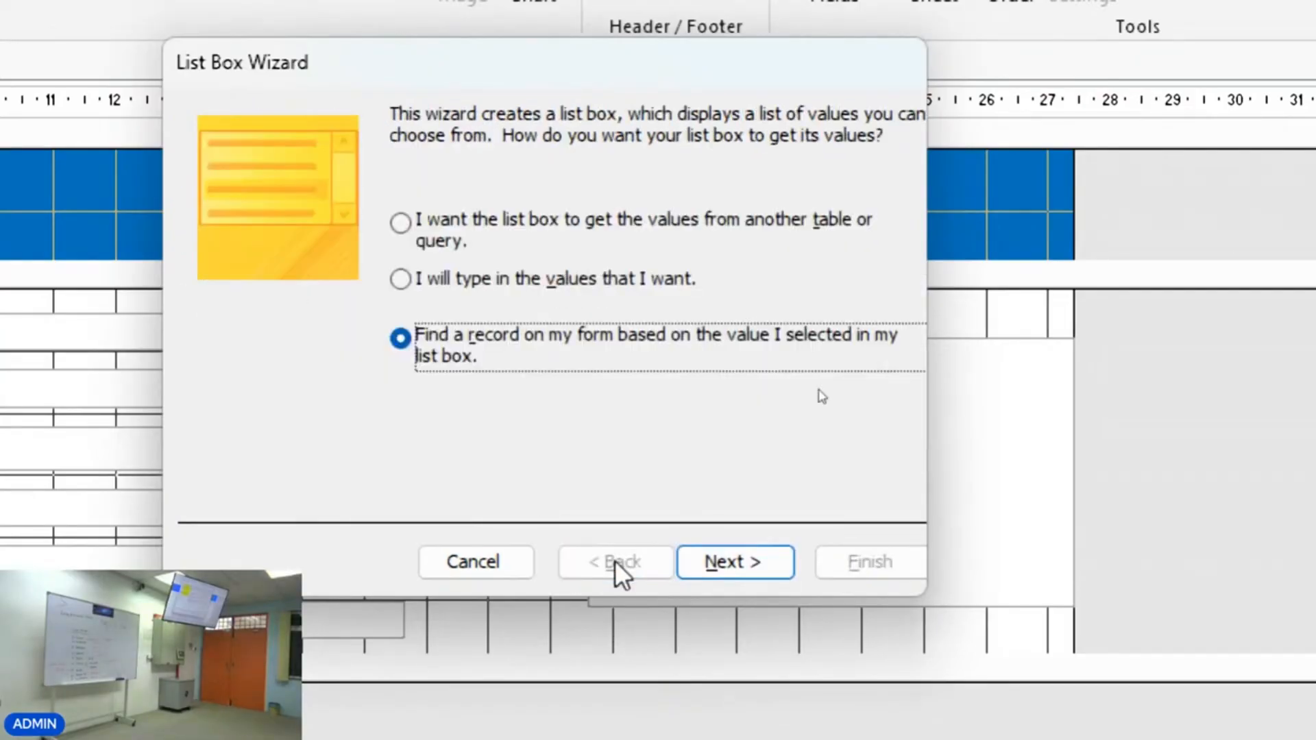
click(444, 566)
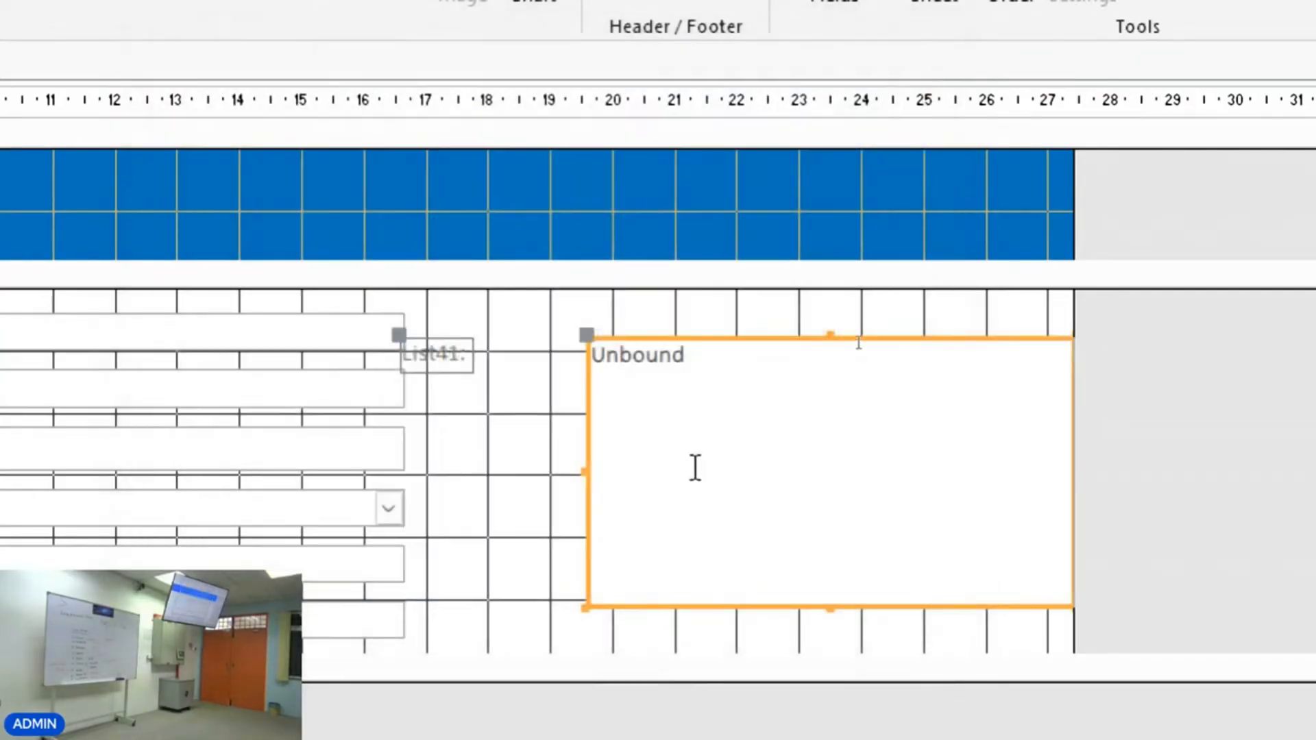
key(Delete)
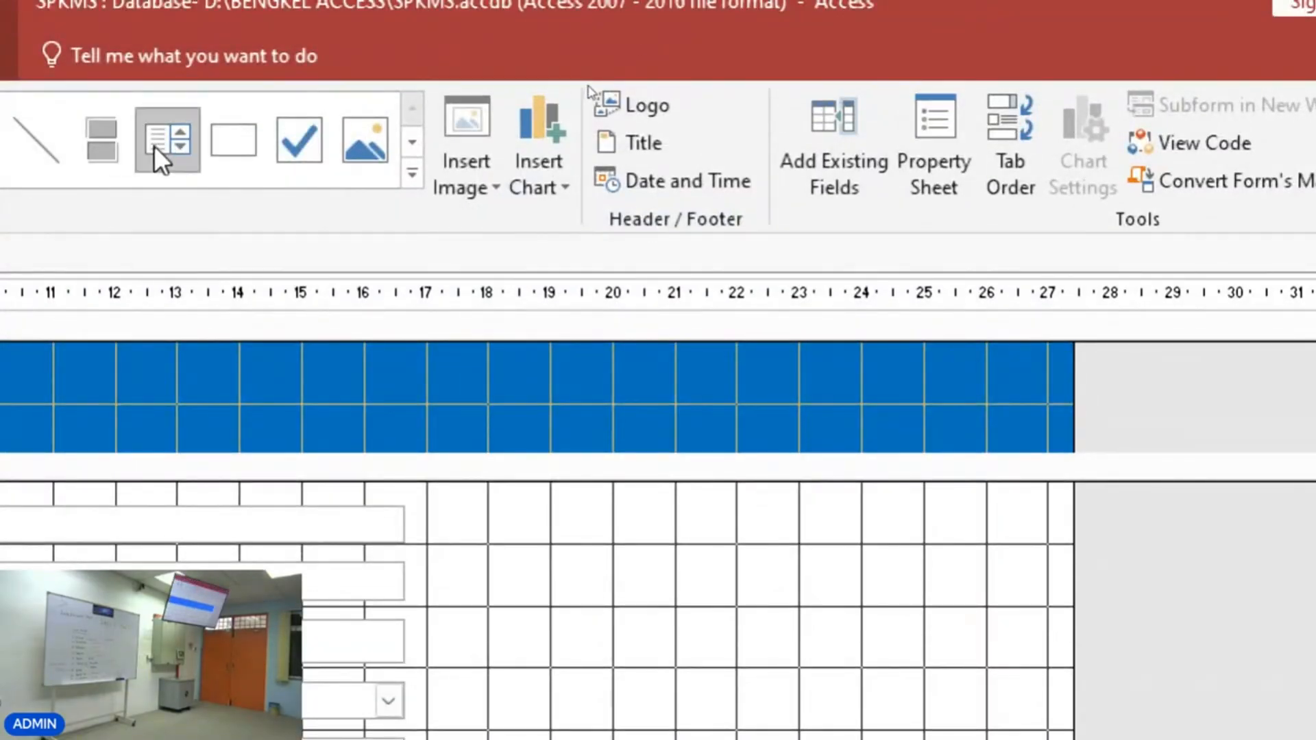
click(158, 145)
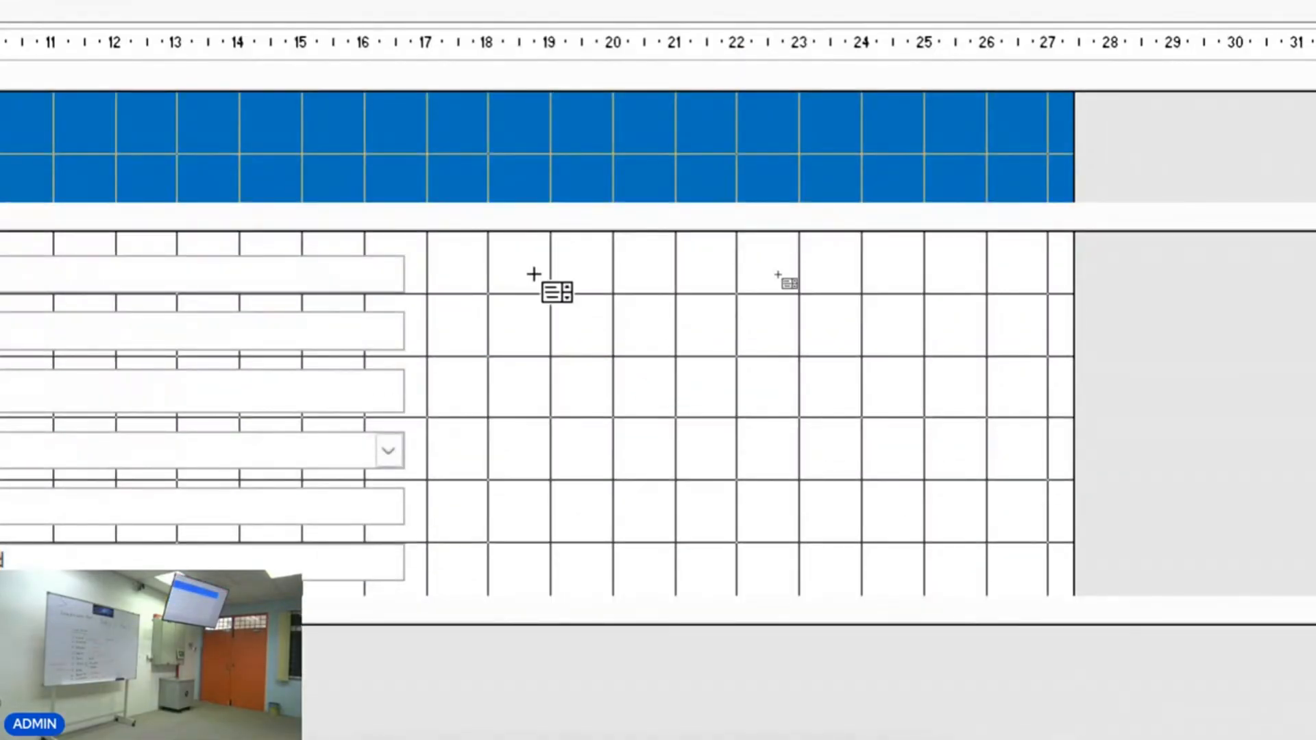
drag(540, 292, 1042, 550)
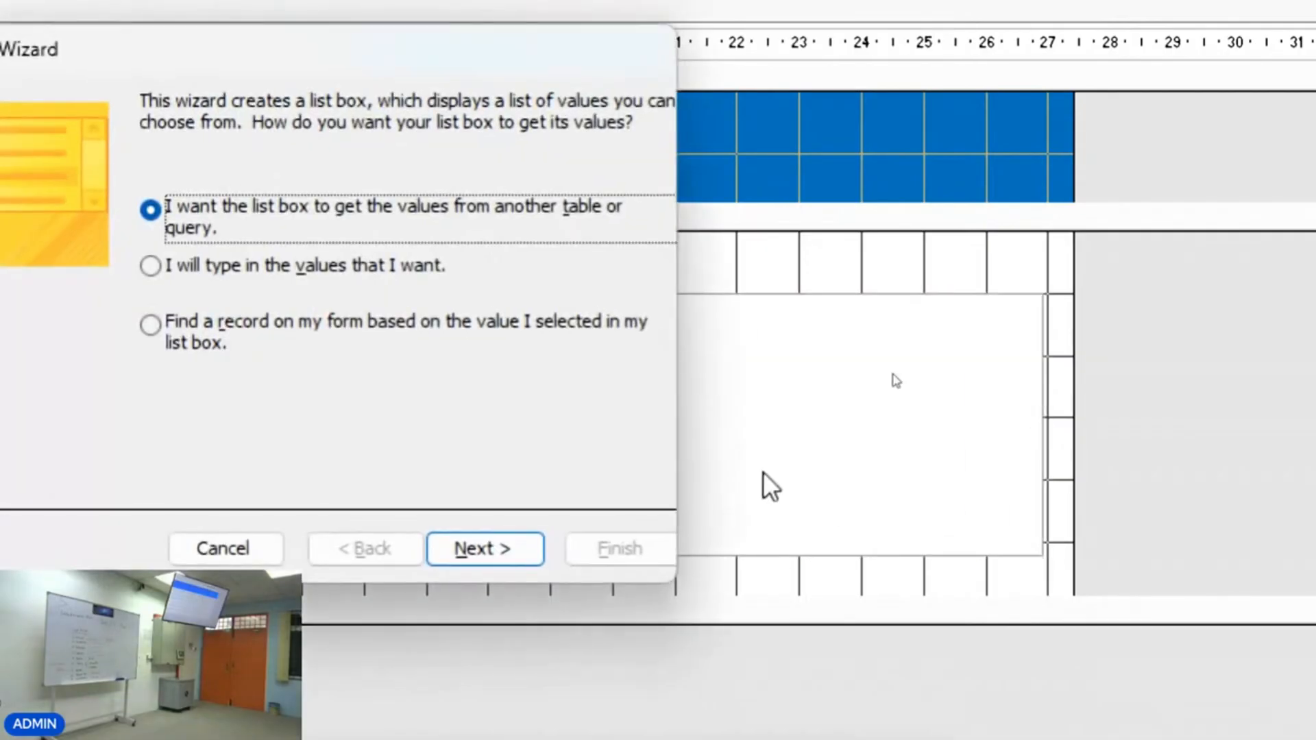
click(152, 326)
click(495, 554)
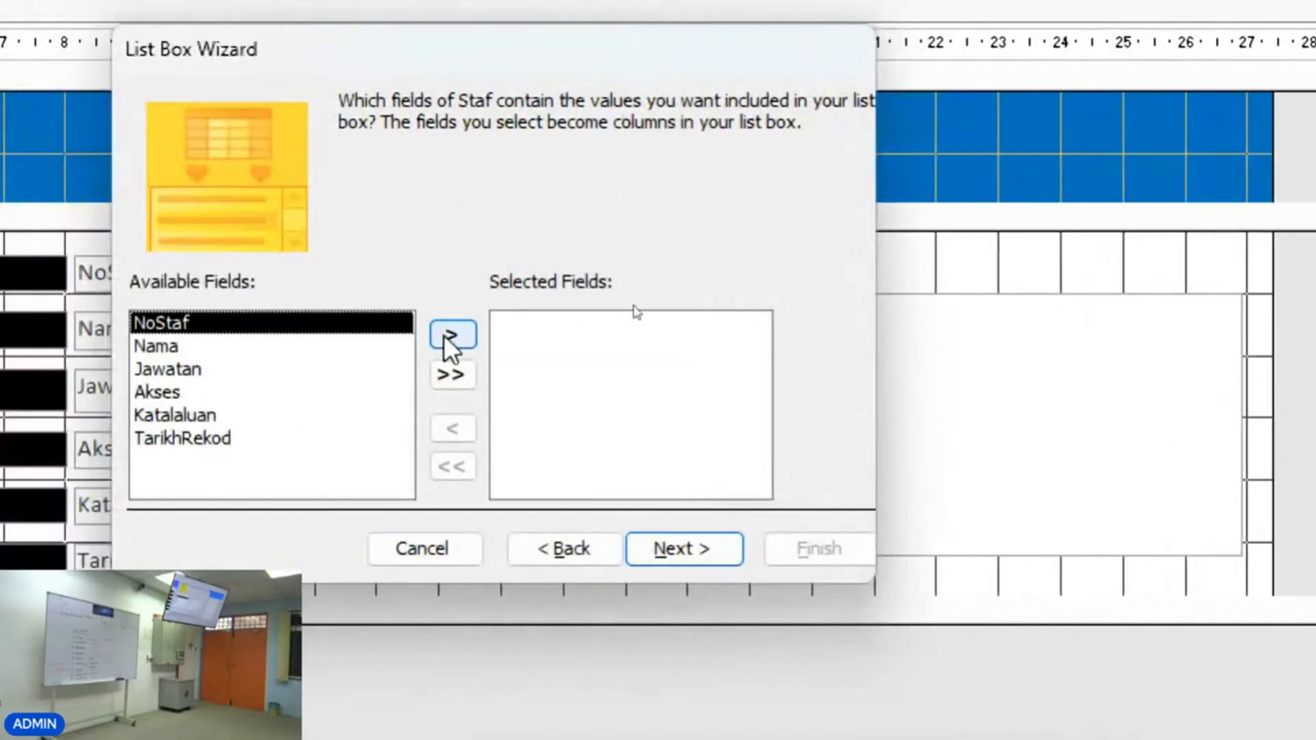
click(452, 335)
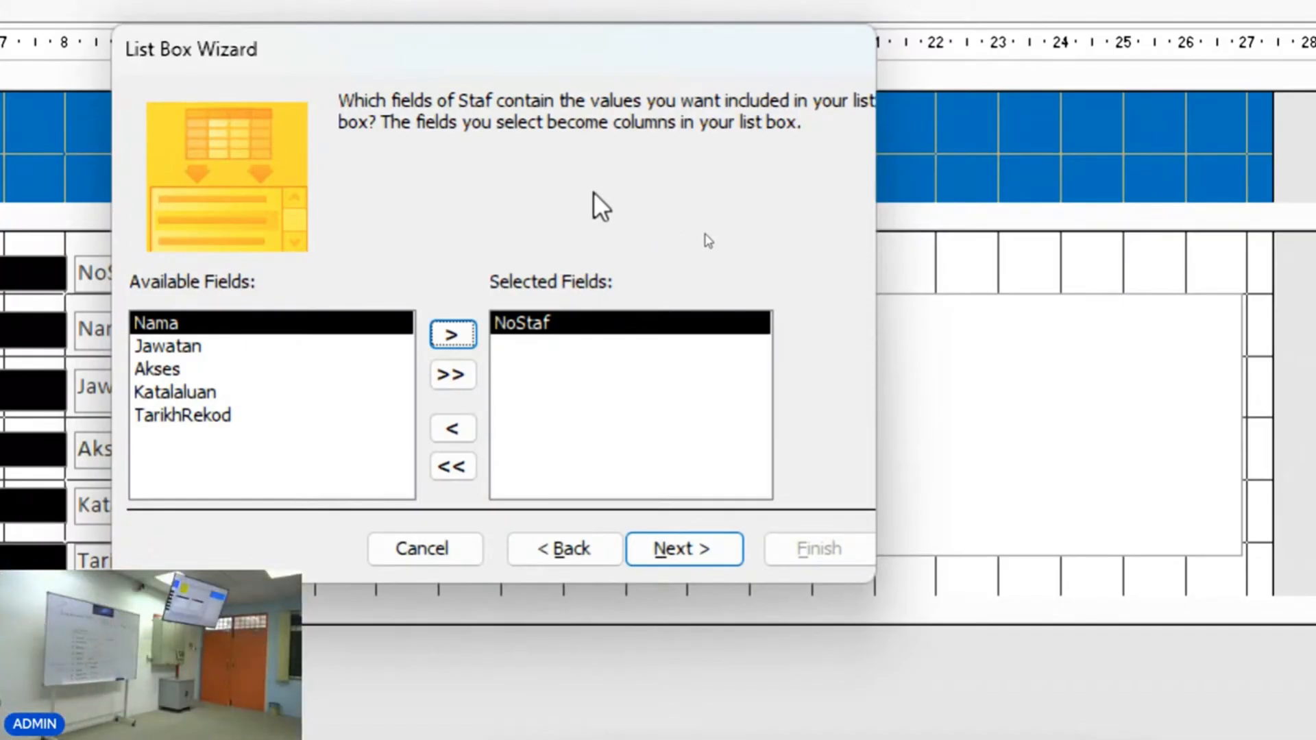
click(407, 557)
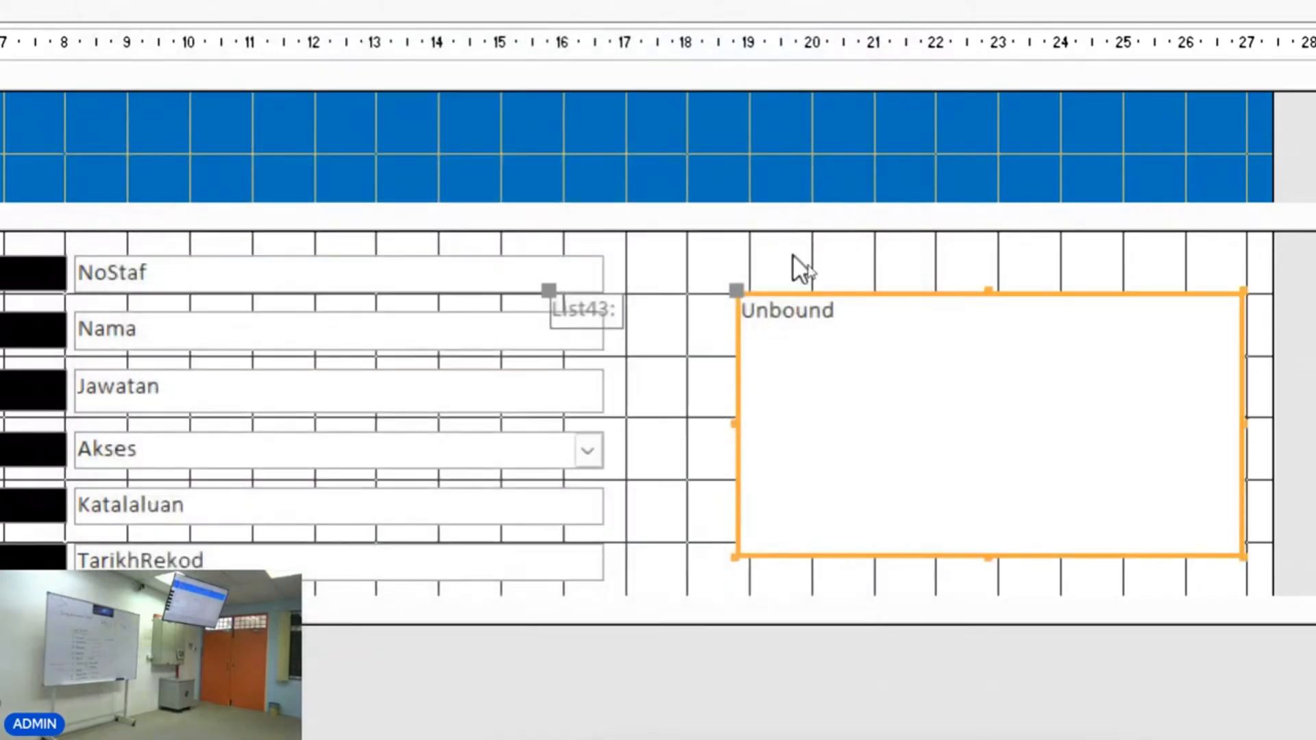
key(Delete)
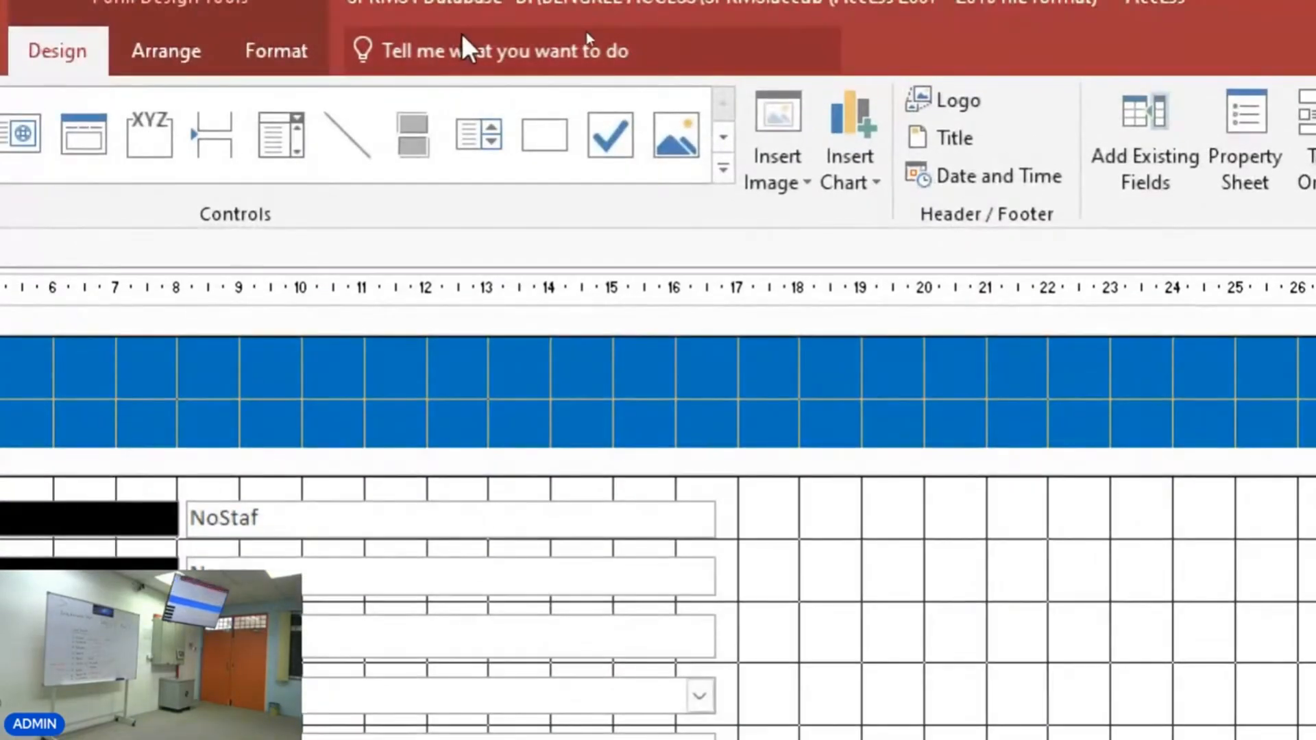
Draw a list box beside the staff fields and set it to find a record based on the selected value.
click(489, 120)
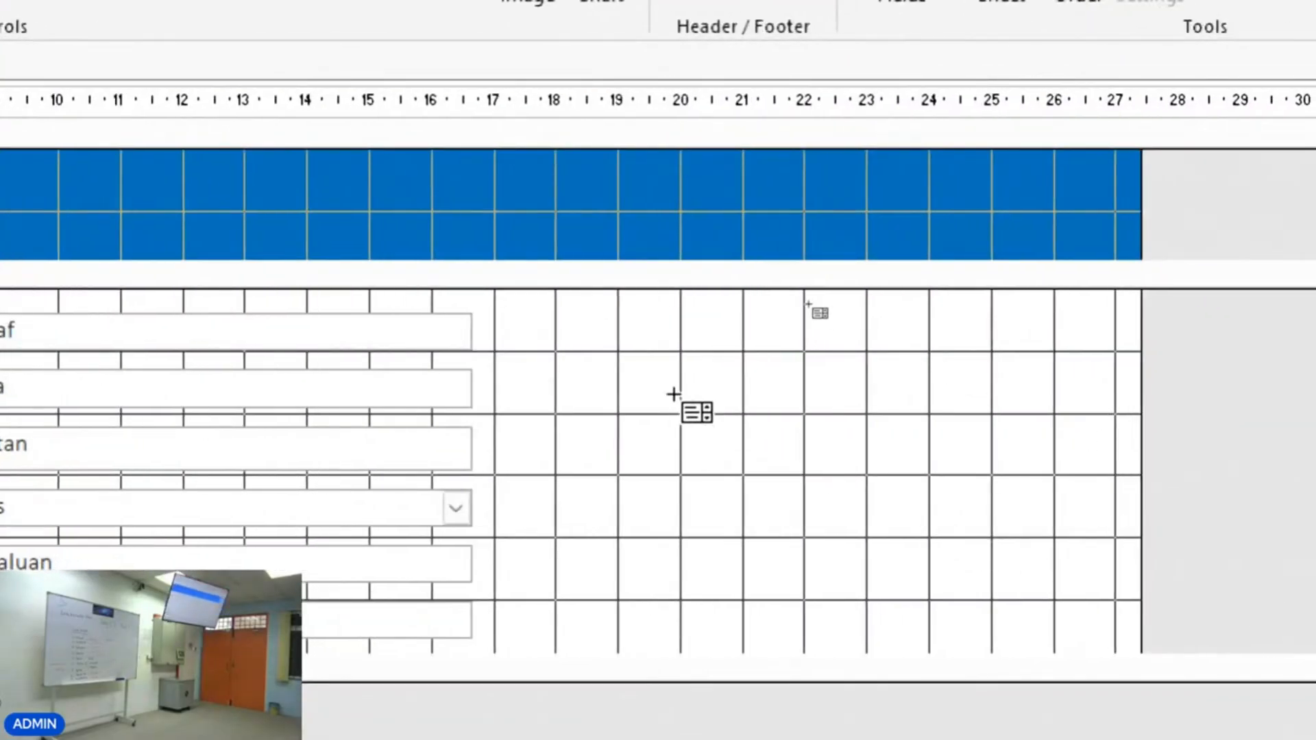
drag(617, 369, 1066, 600)
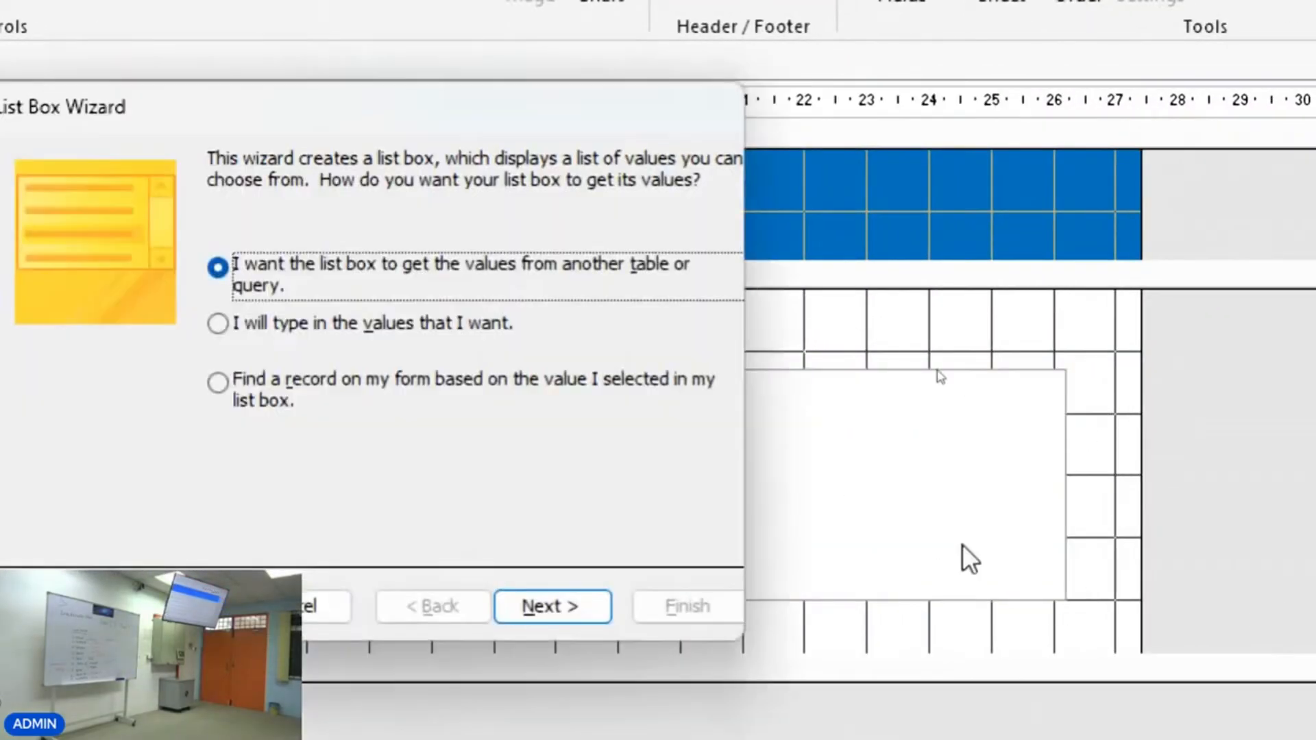
click(219, 384)
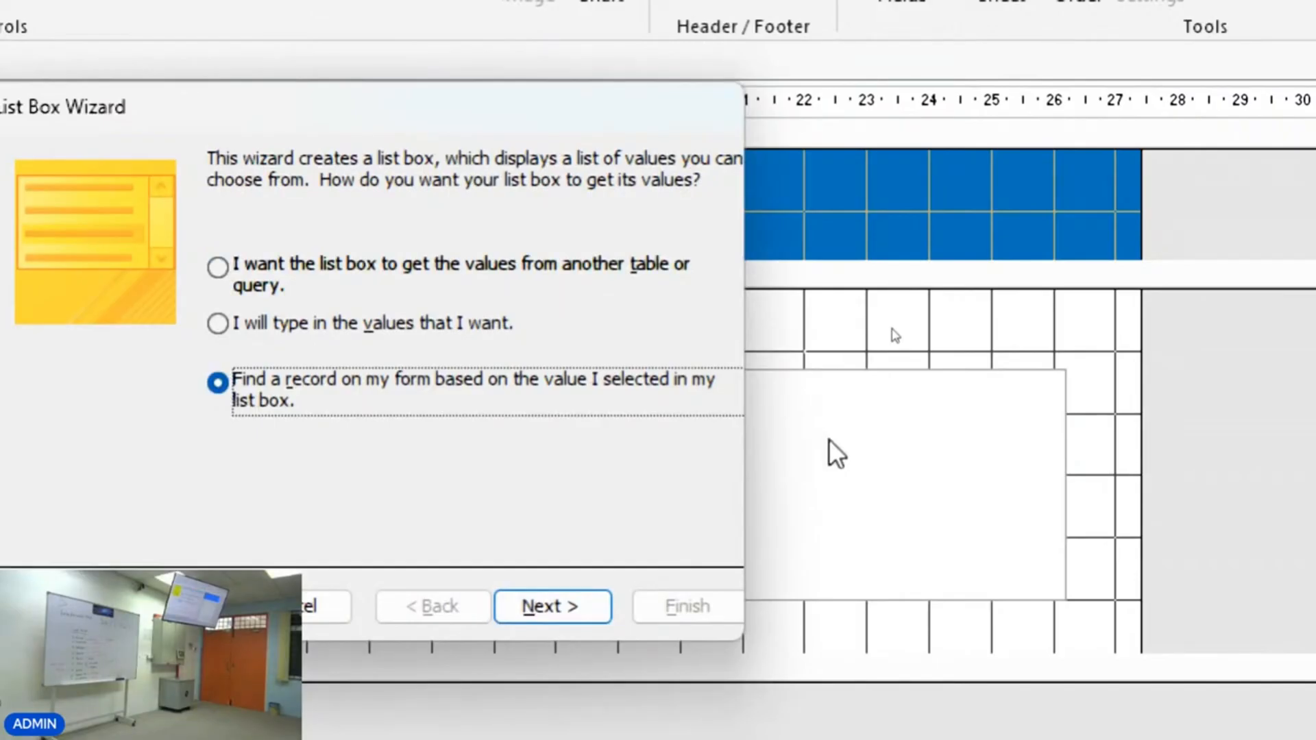
click(575, 598)
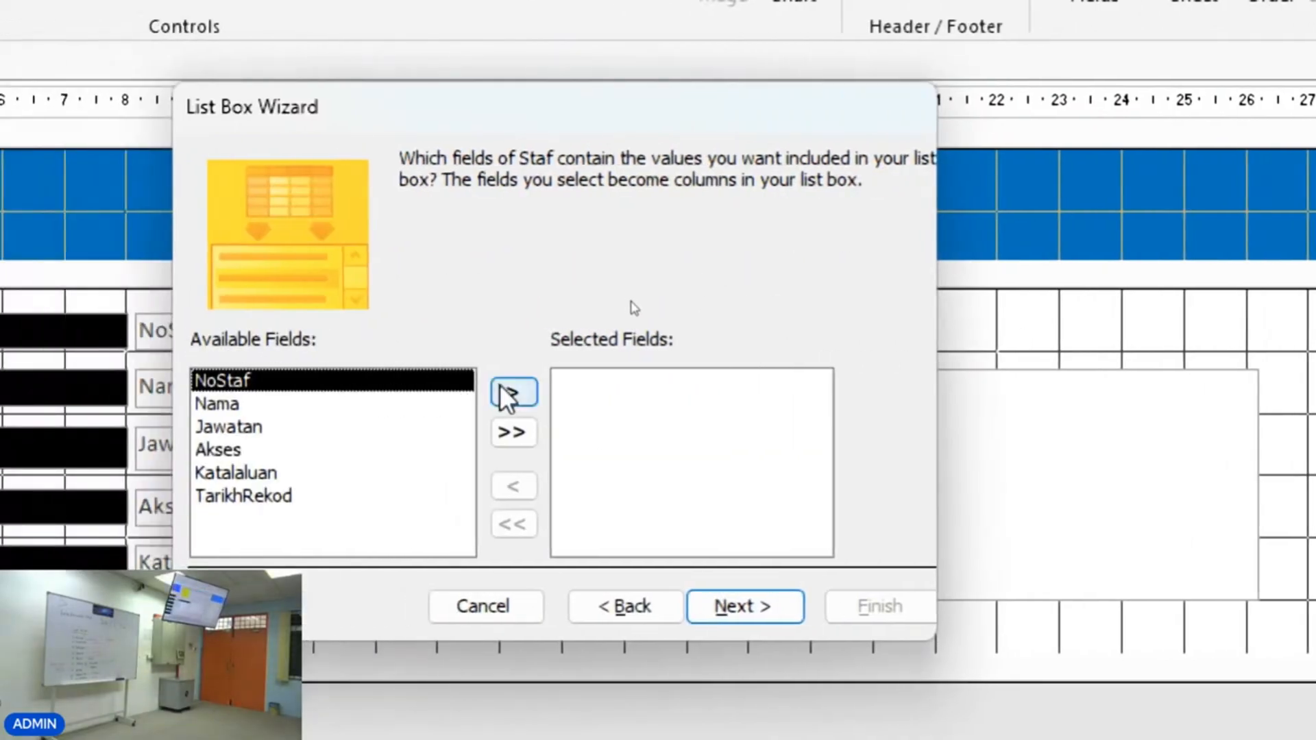
Add the NoStaf, Nama and Jawatan fields as the list box columns.
click(507, 391)
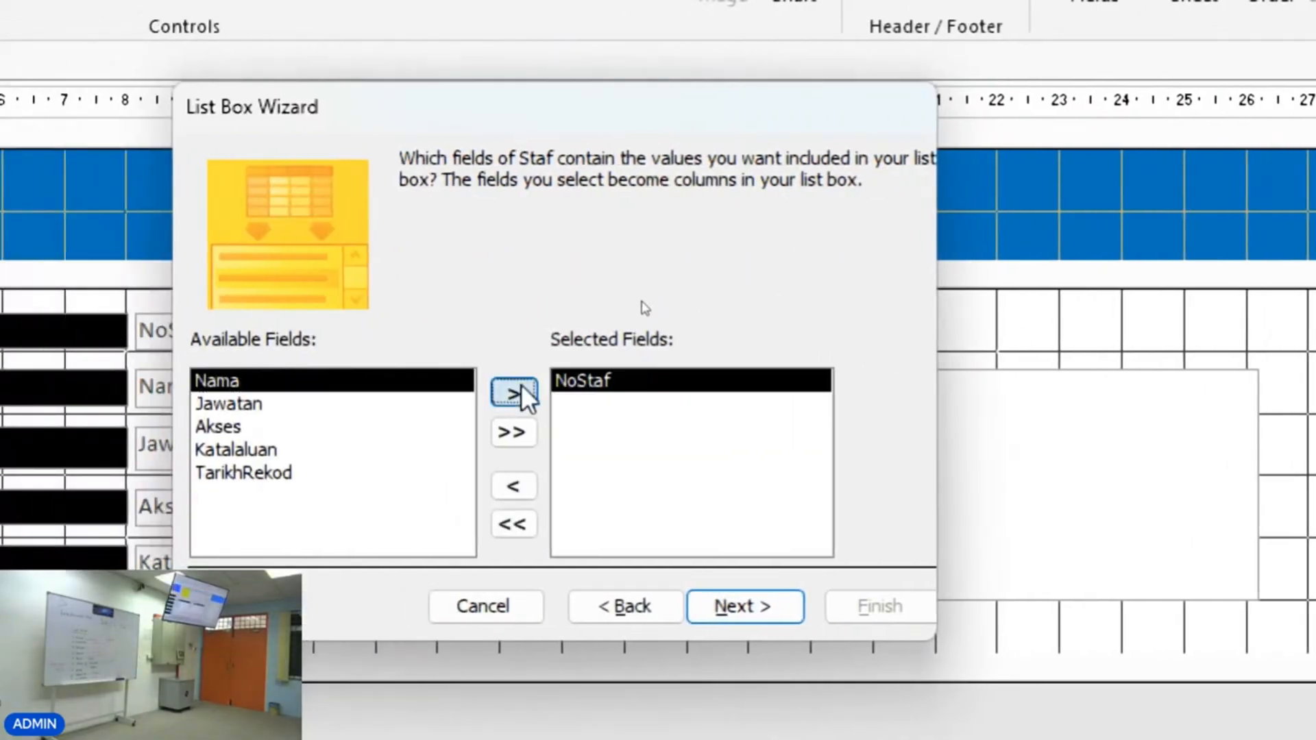
click(517, 392)
click(518, 392)
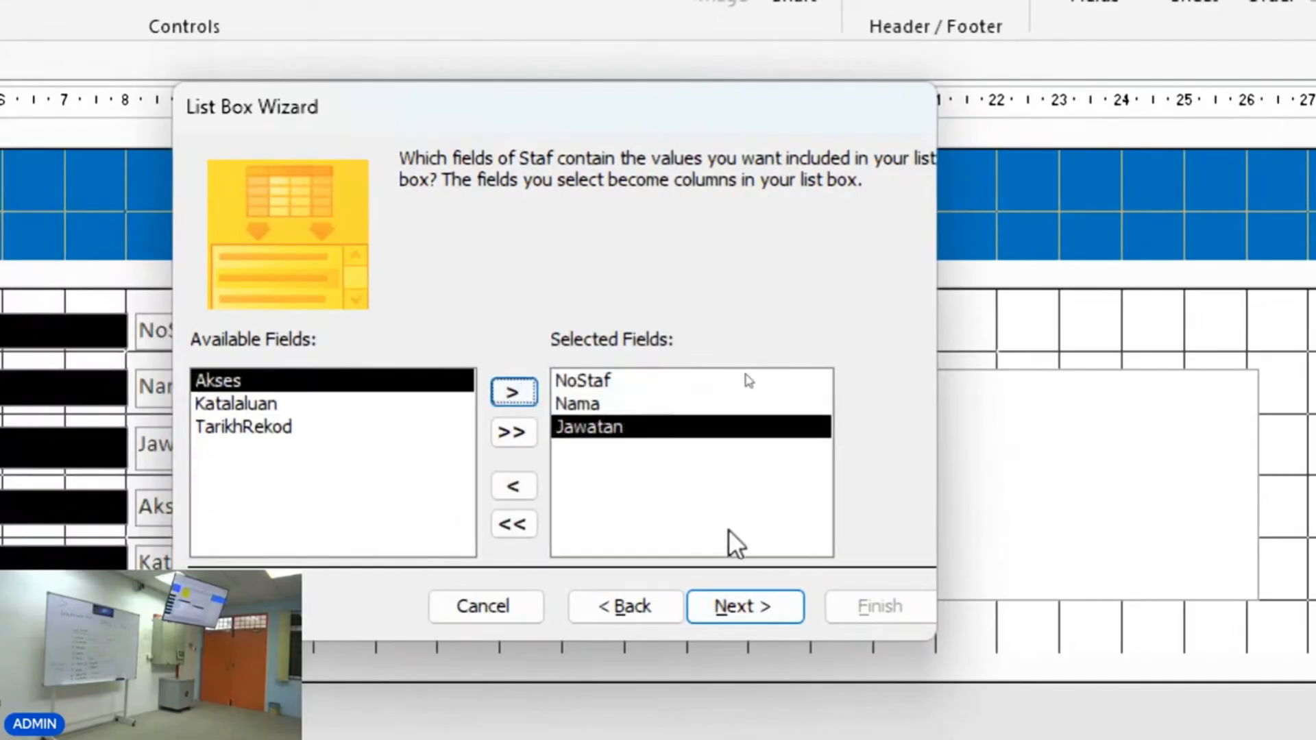
click(763, 608)
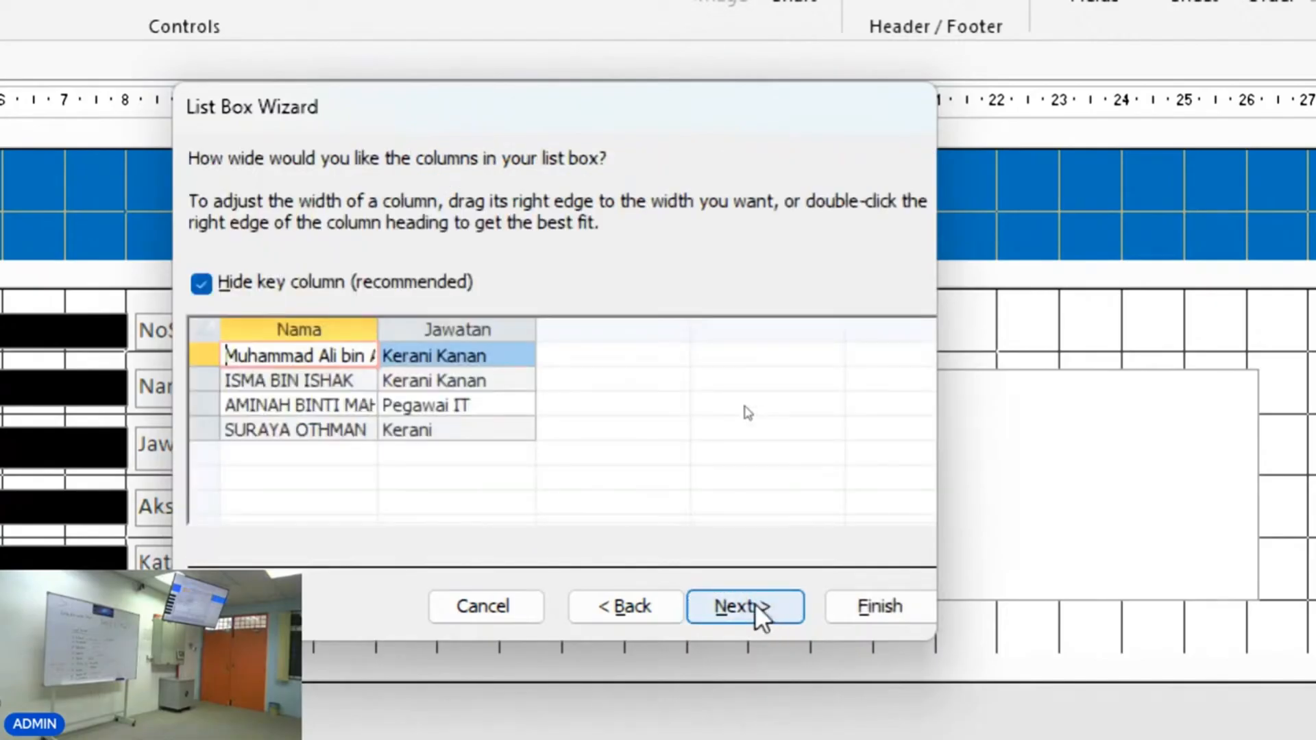
Show the key column and widen the Nama column so full names fit.
click(202, 284)
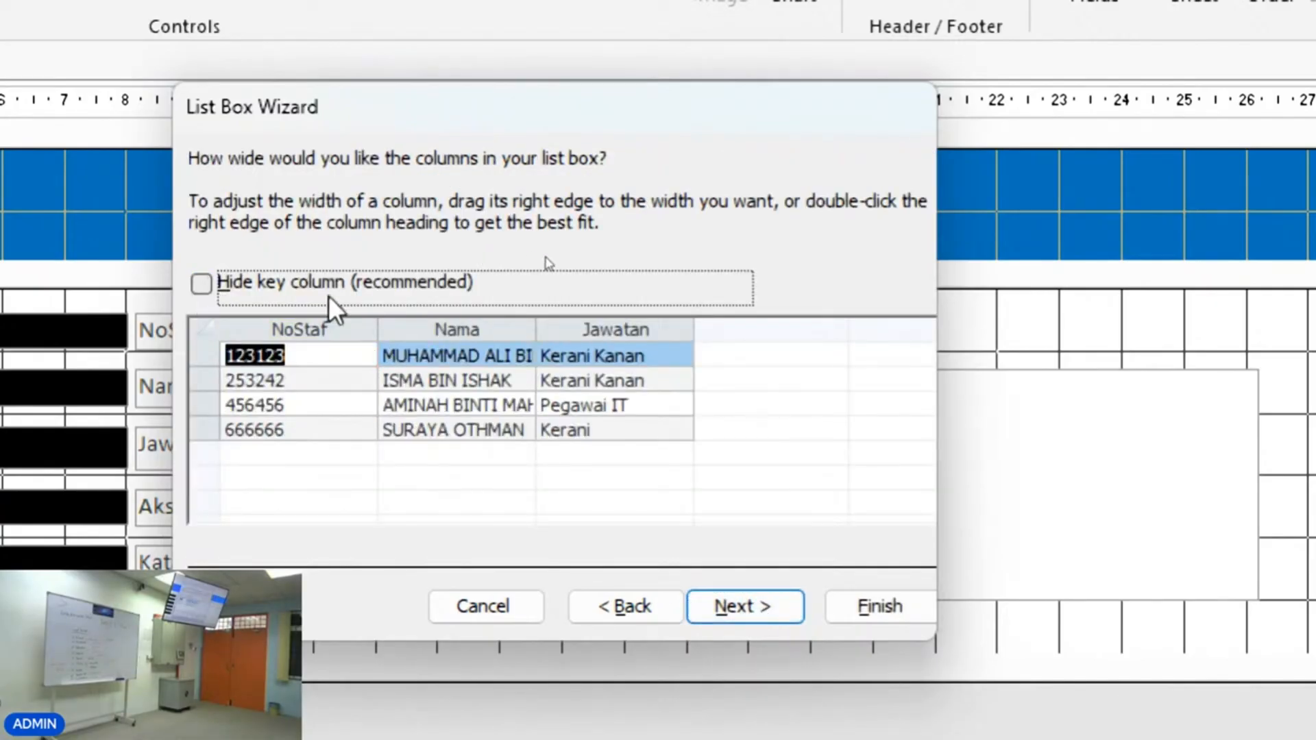
drag(375, 322, 355, 322)
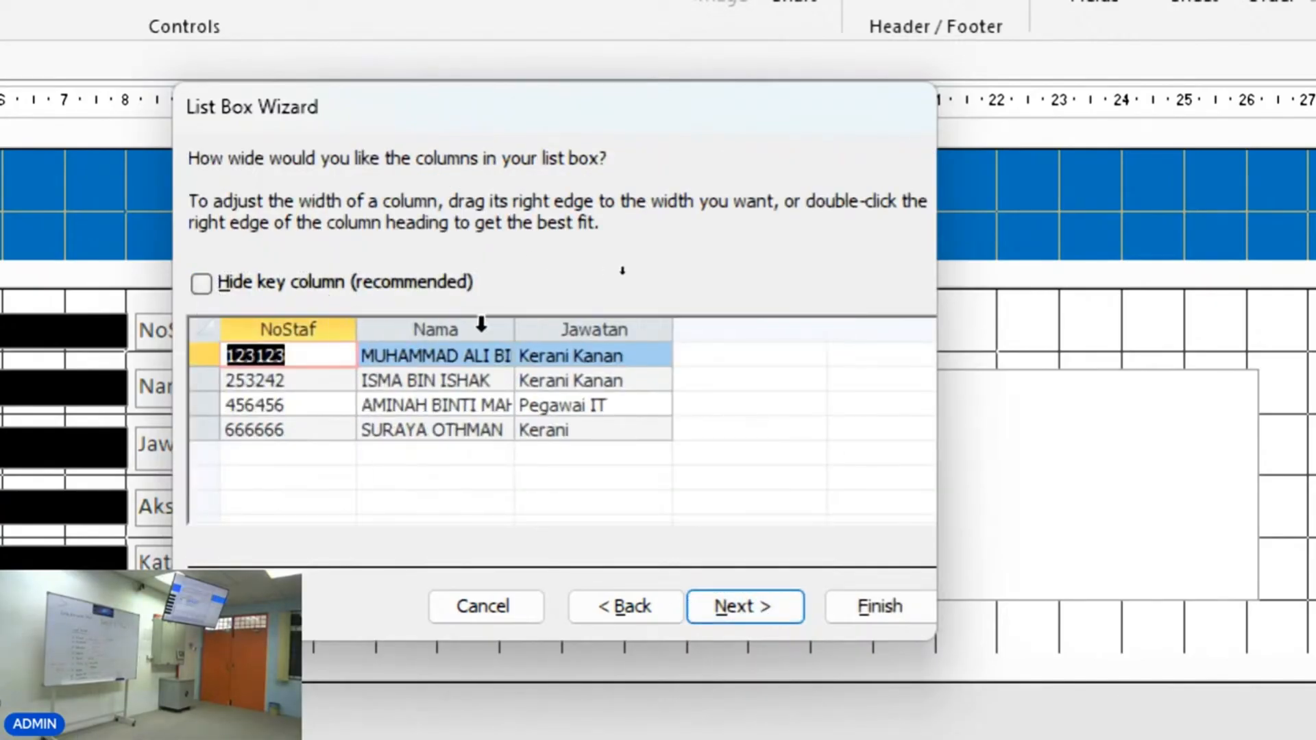
drag(517, 326, 647, 330)
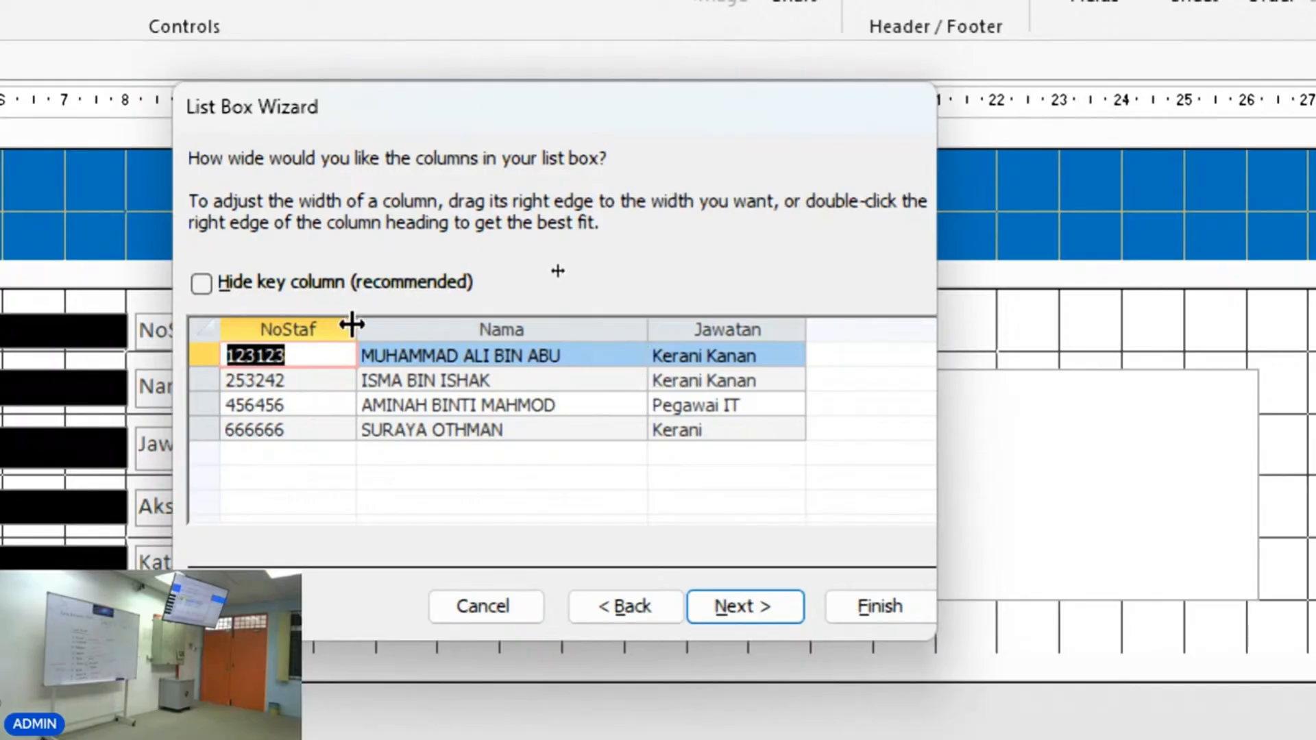
drag(353, 326, 366, 326)
click(762, 610)
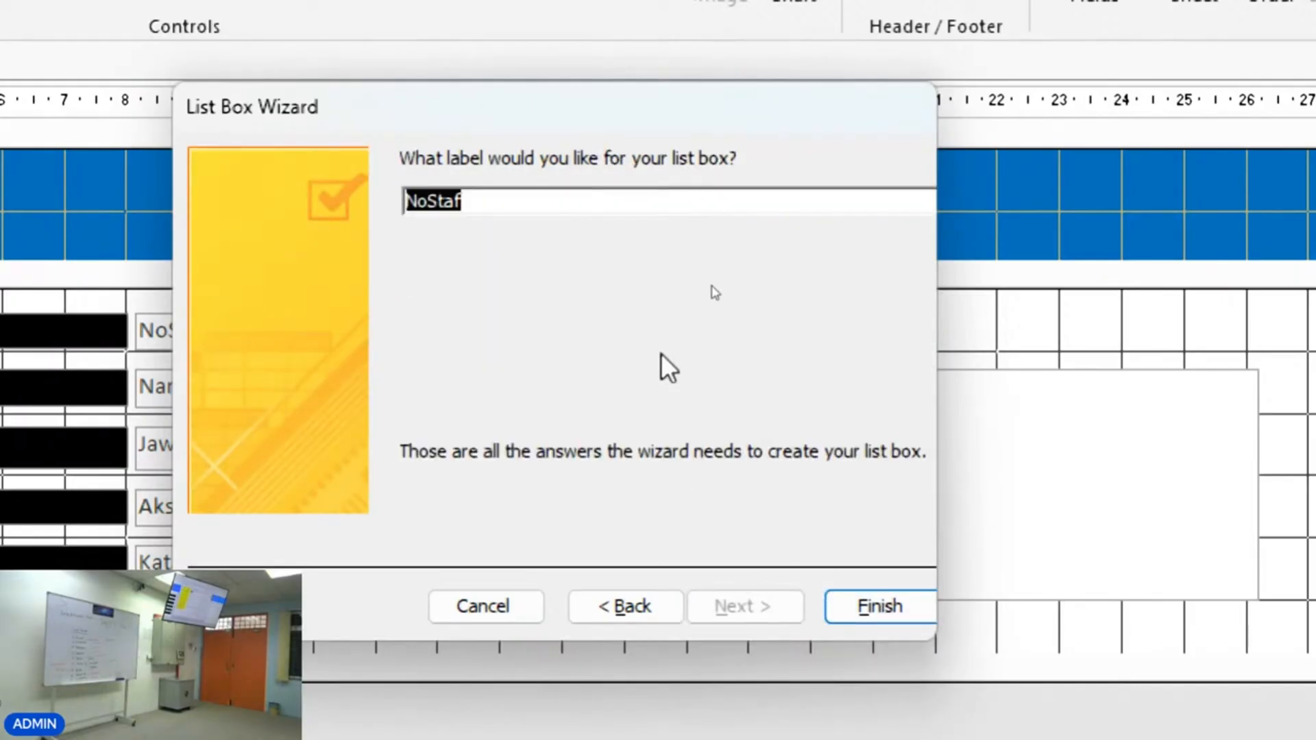
Label the list box Senarai Staf, finish the wizard, and nudge the list box slightly upward.
text(Se)
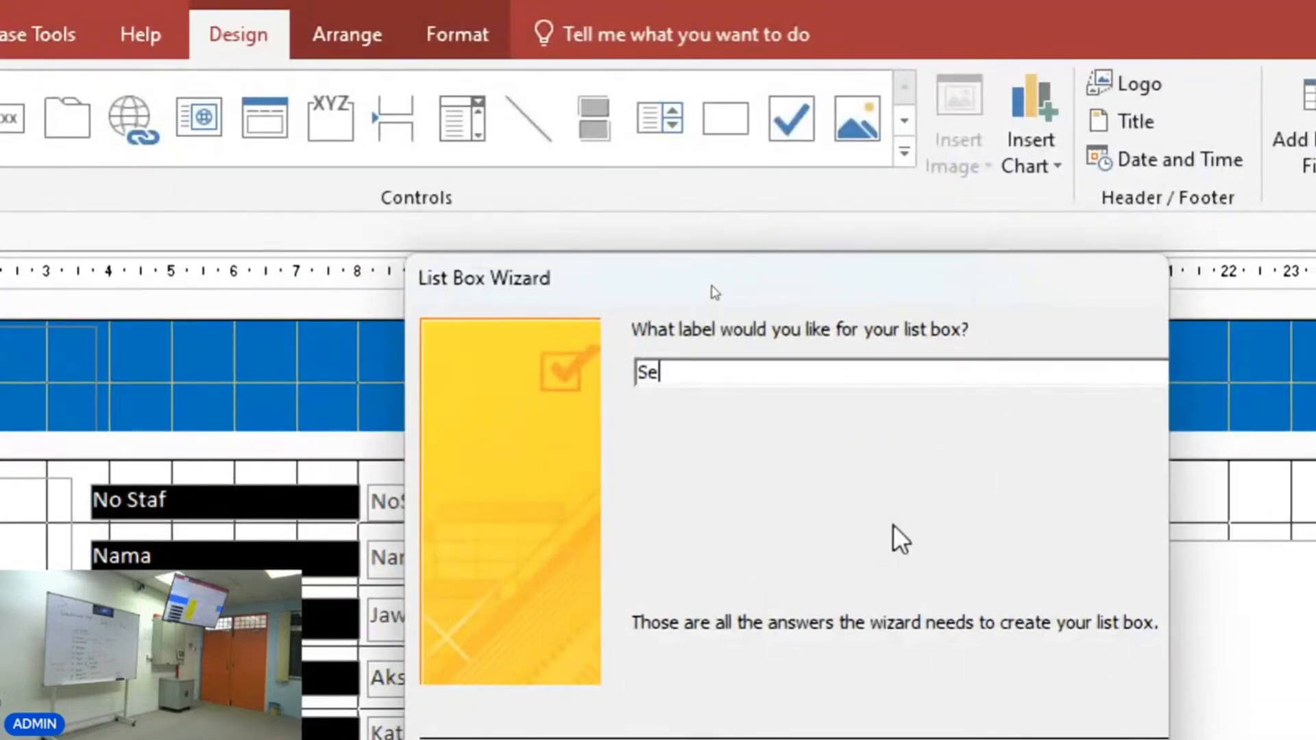
text(narai )
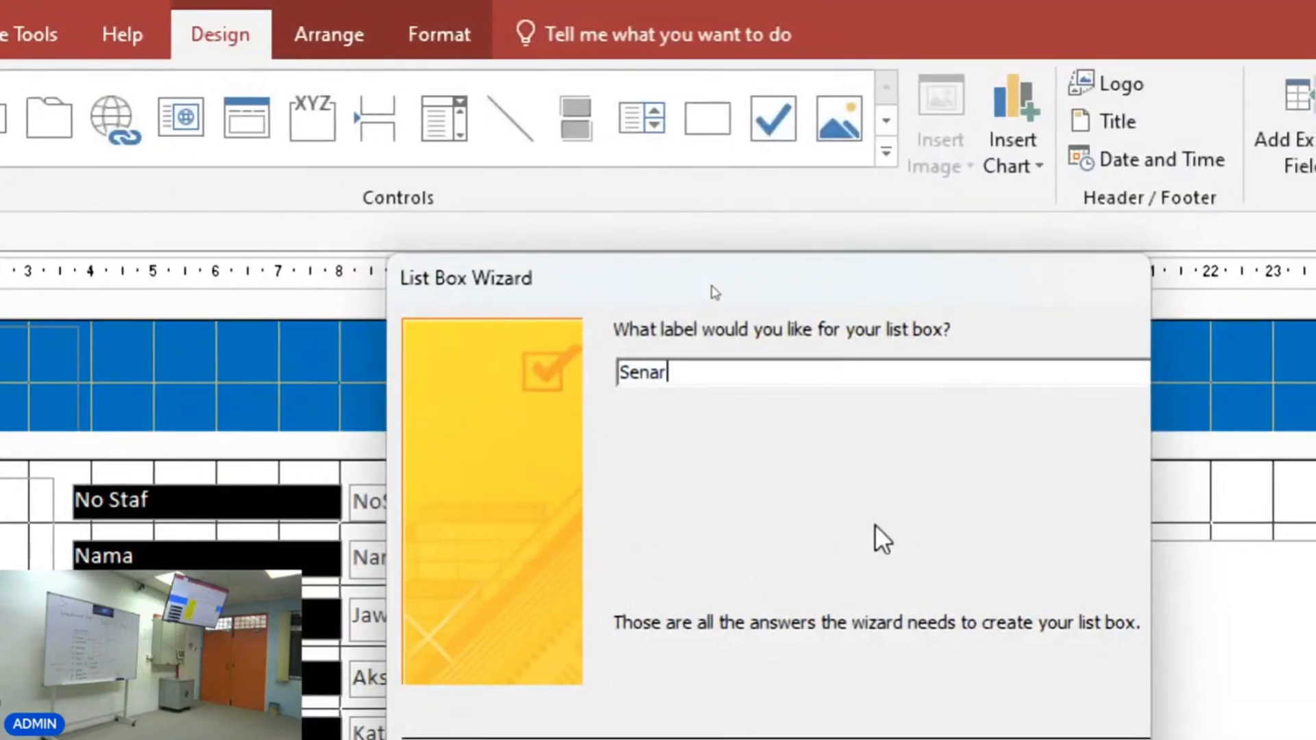
text(Staf)
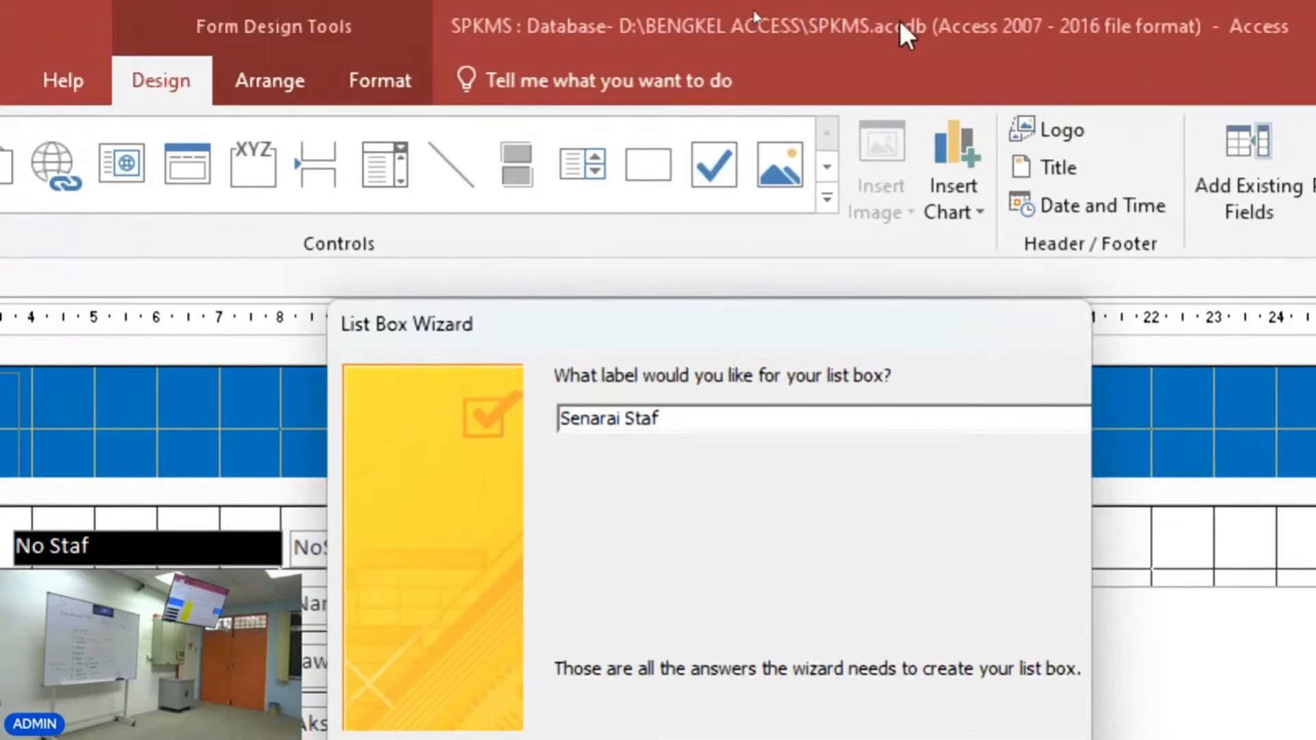
drag(584, 343, 445, 195)
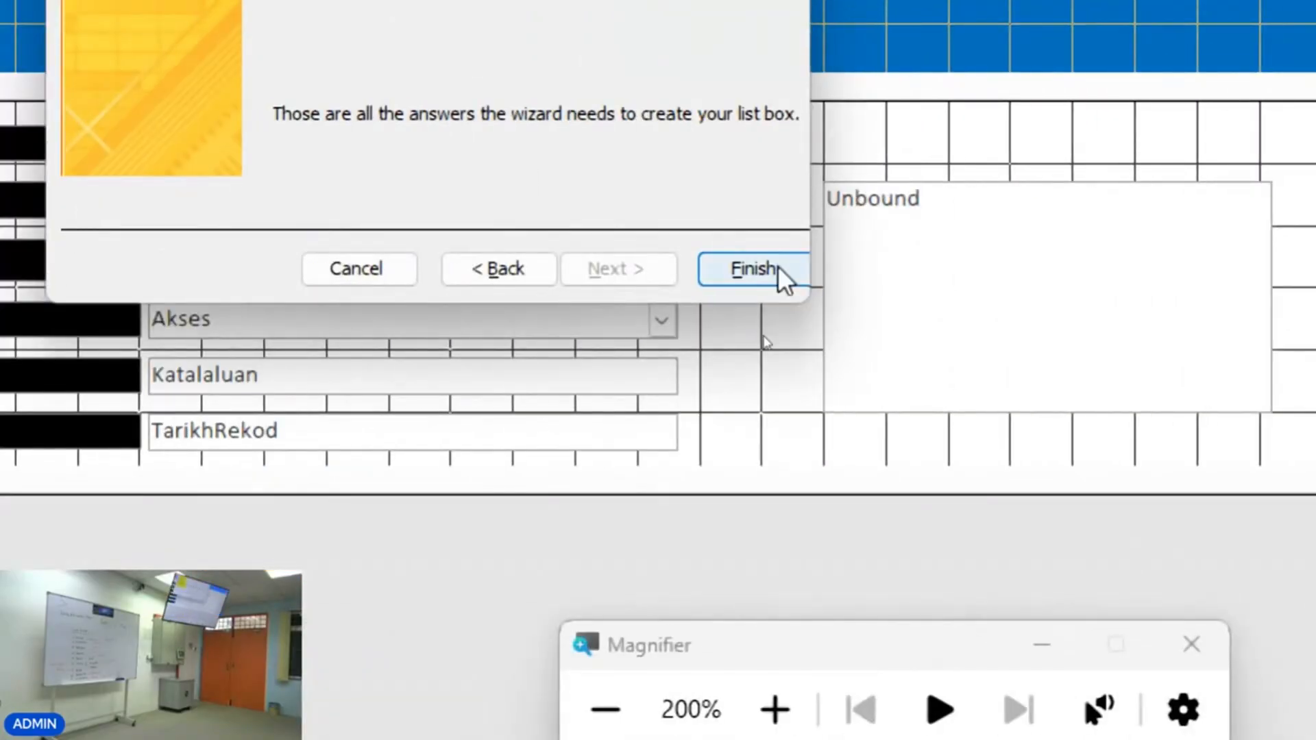
click(919, 675)
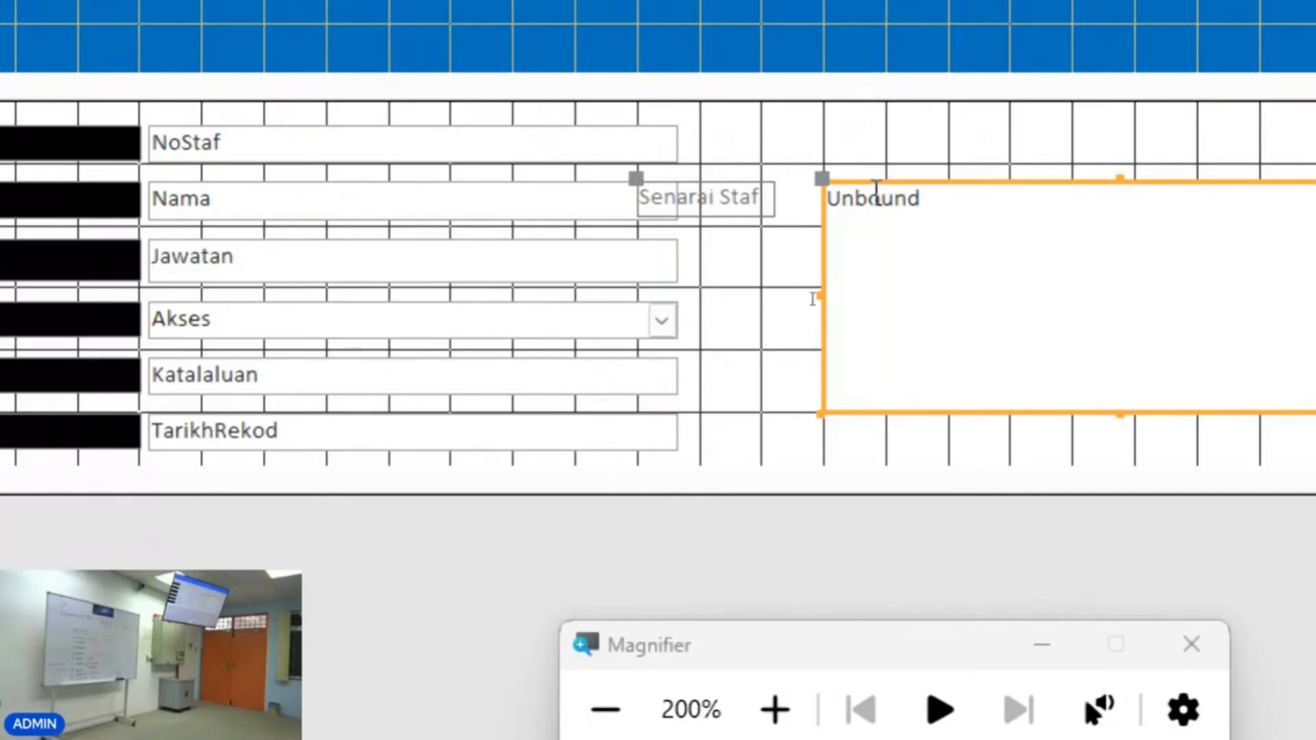
drag(916, 180, 944, 158)
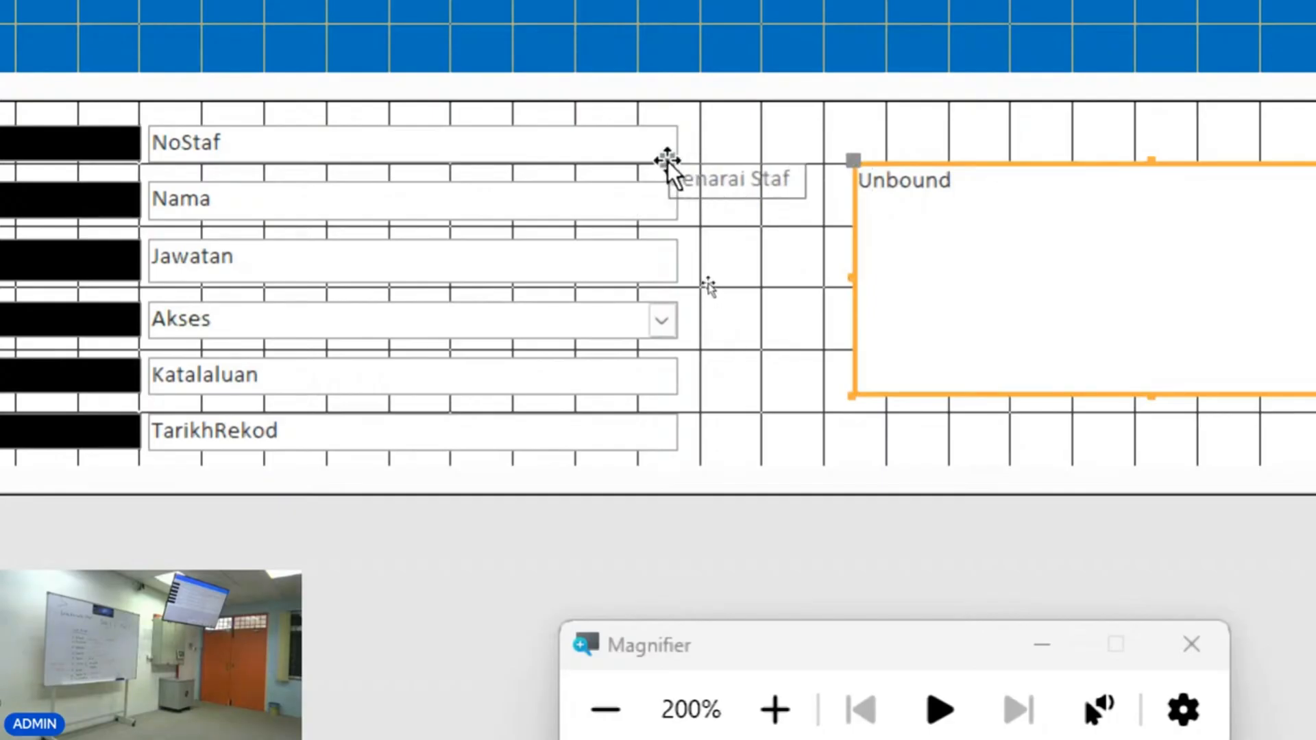
Move the Senarai Staf label above the list box and switch to Form View.
drag(668, 162, 956, 230)
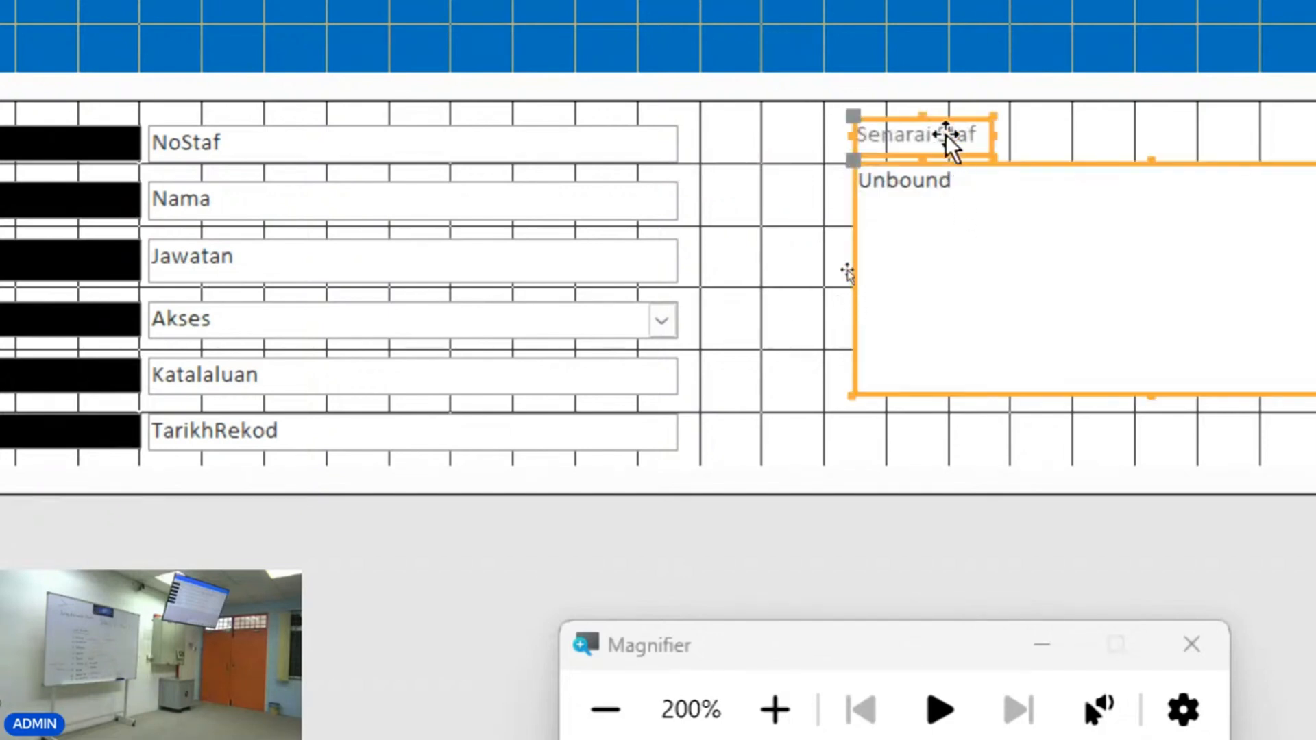
drag(950, 139, 795, 137)
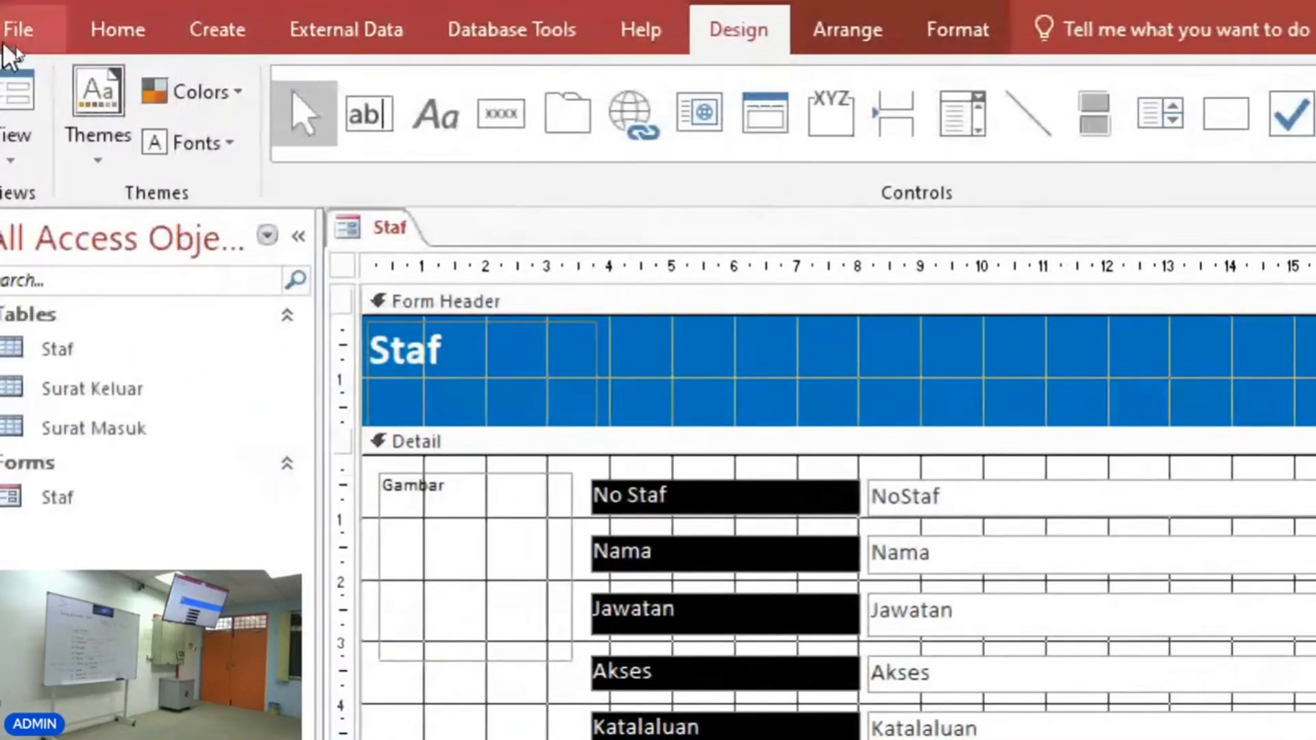
click(10, 76)
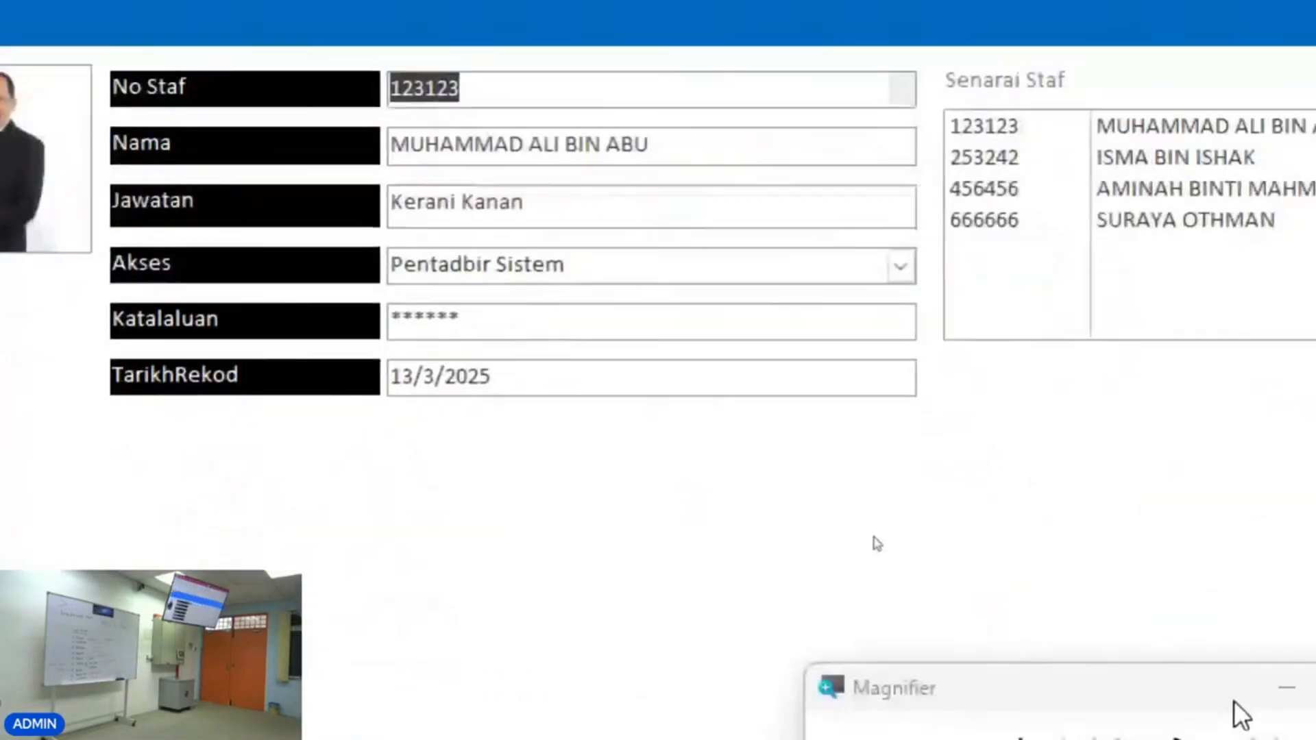
Select different staff entries in the list box to test that the form jumps to each record.
click(836, 716)
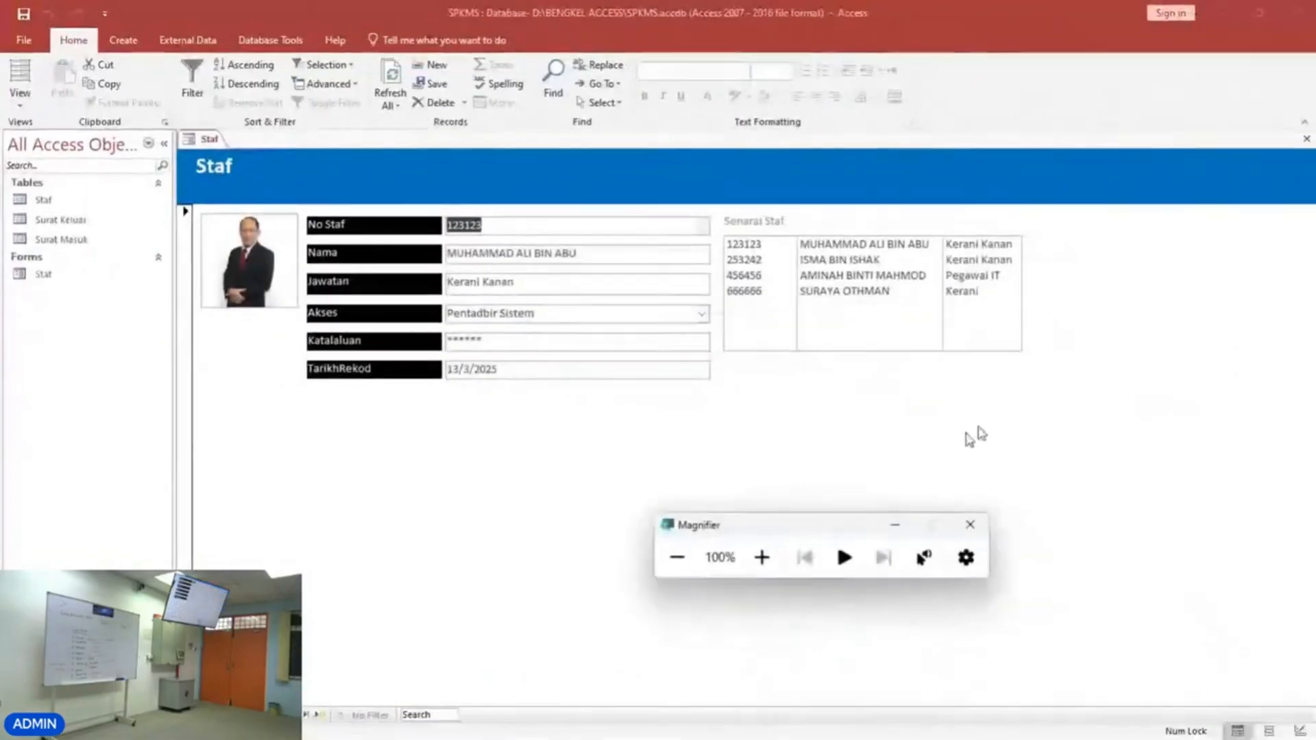
click(875, 261)
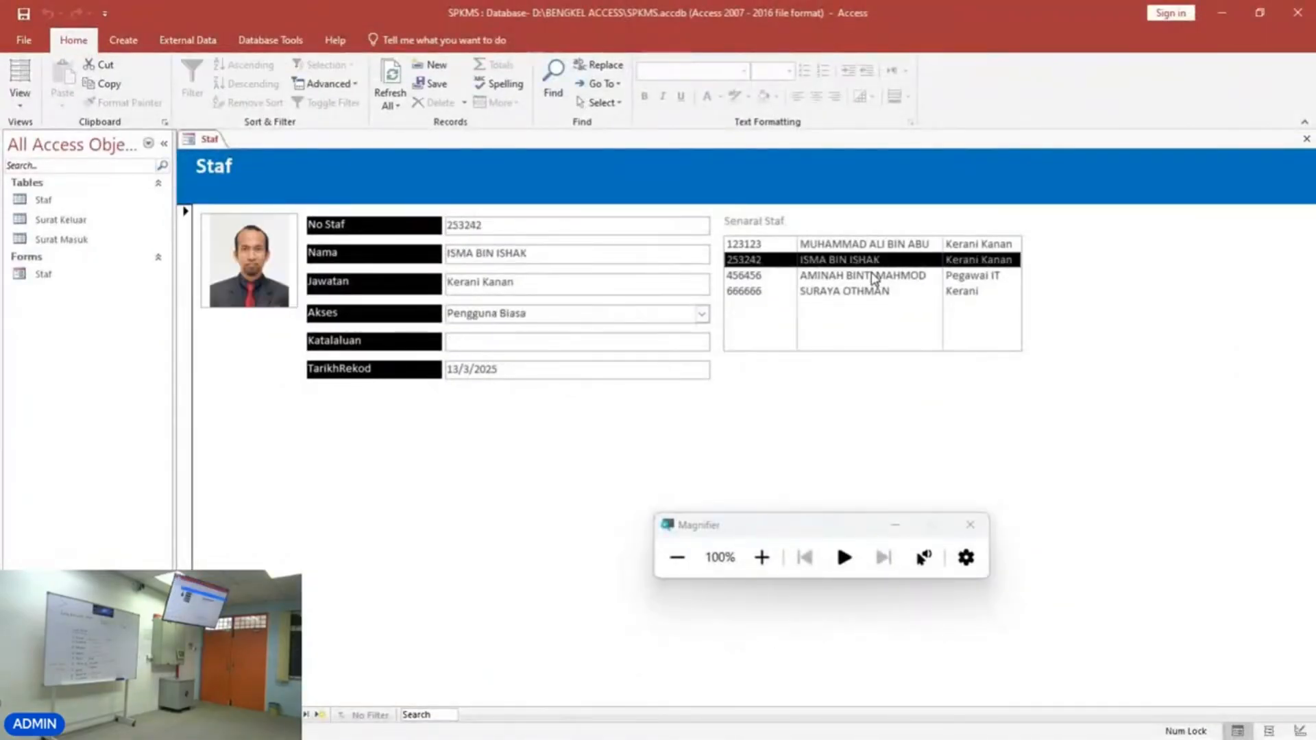
click(873, 277)
click(871, 291)
click(869, 277)
click(866, 262)
click(863, 248)
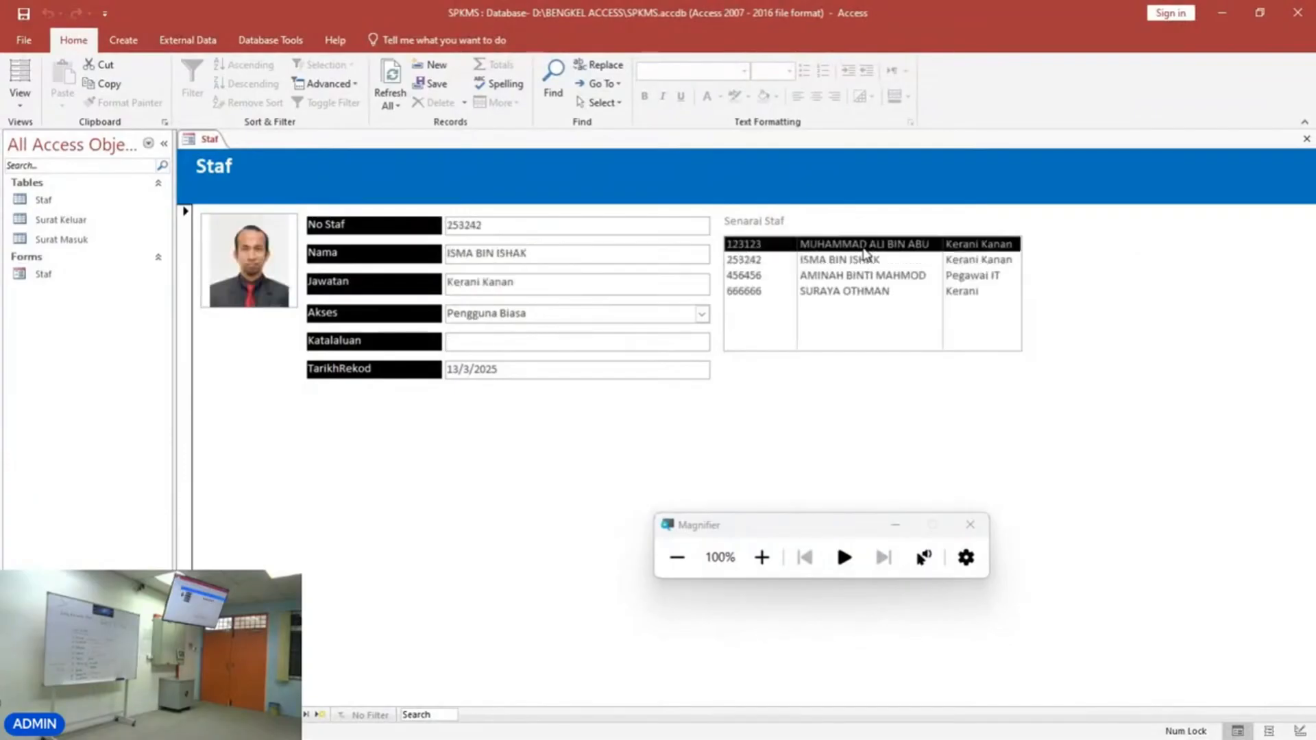
Return to Design View, shift the list box right and place the Senarai Staf label to its left.
right_click(847, 415)
click(871, 459)
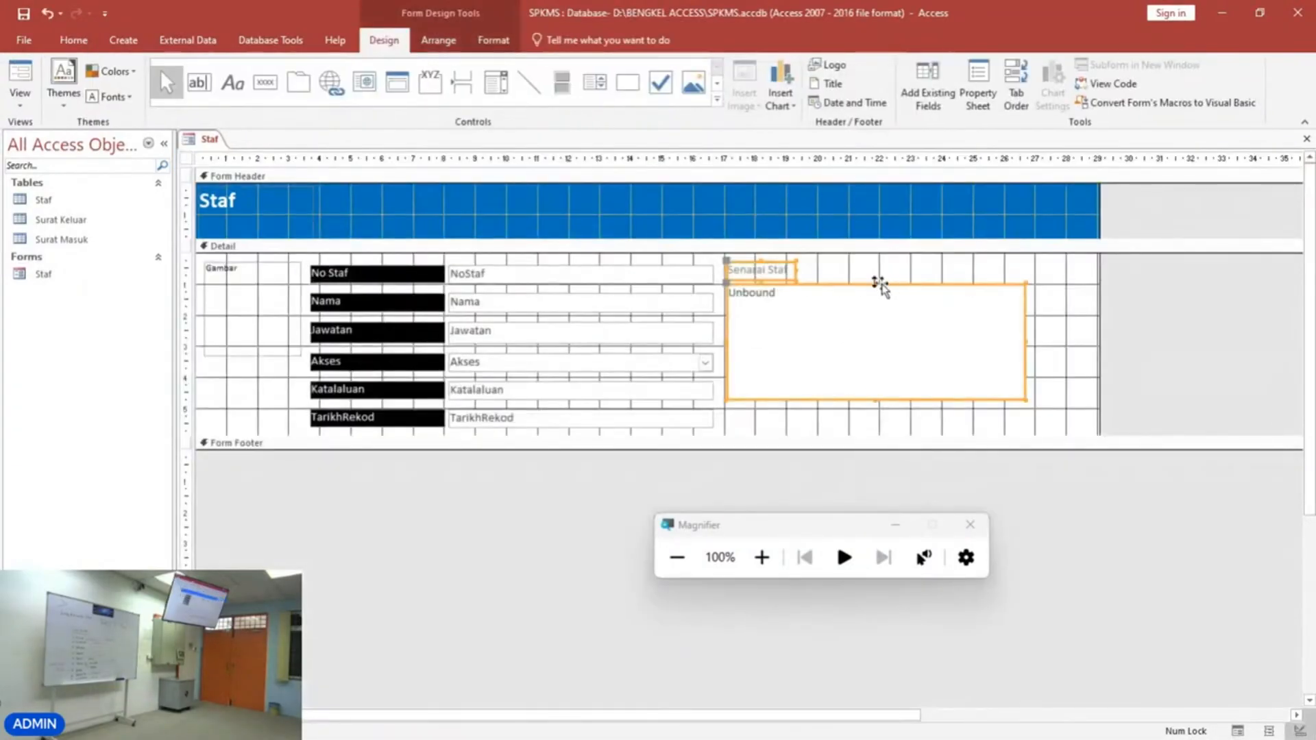
drag(839, 288, 942, 293)
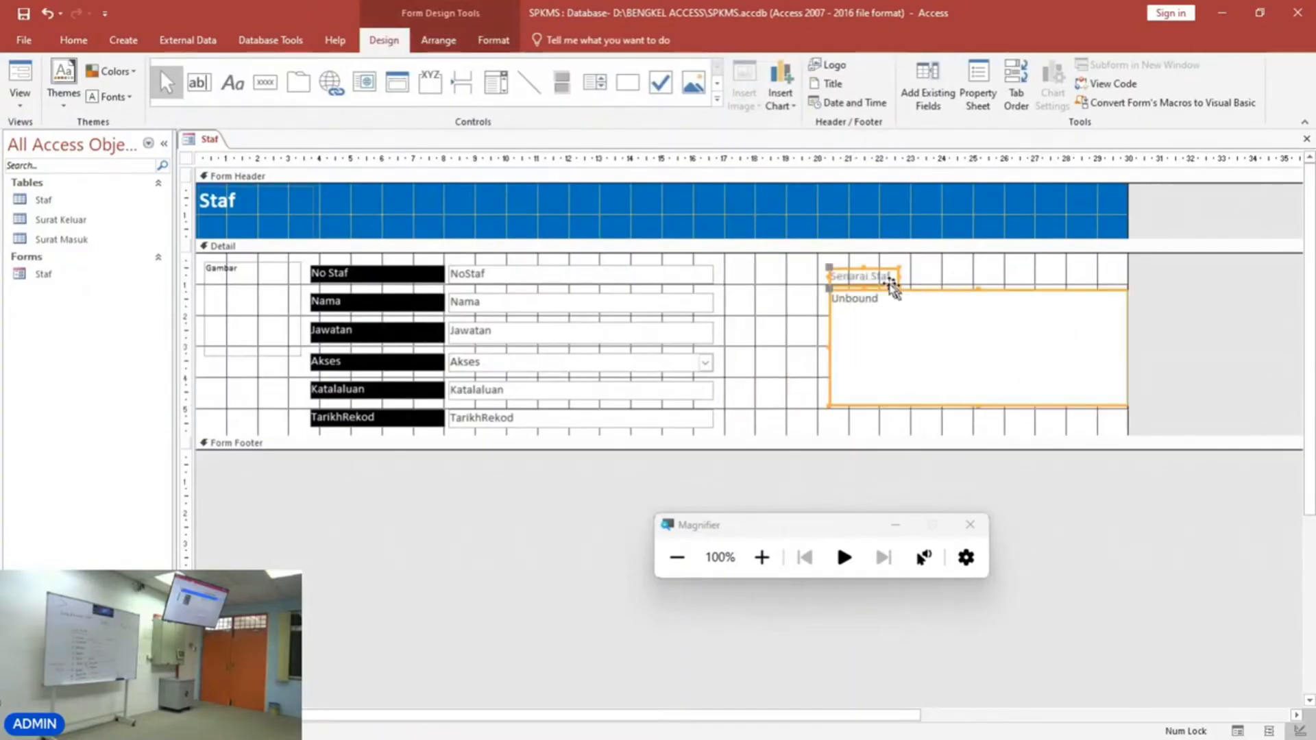
click(828, 274)
click(829, 275)
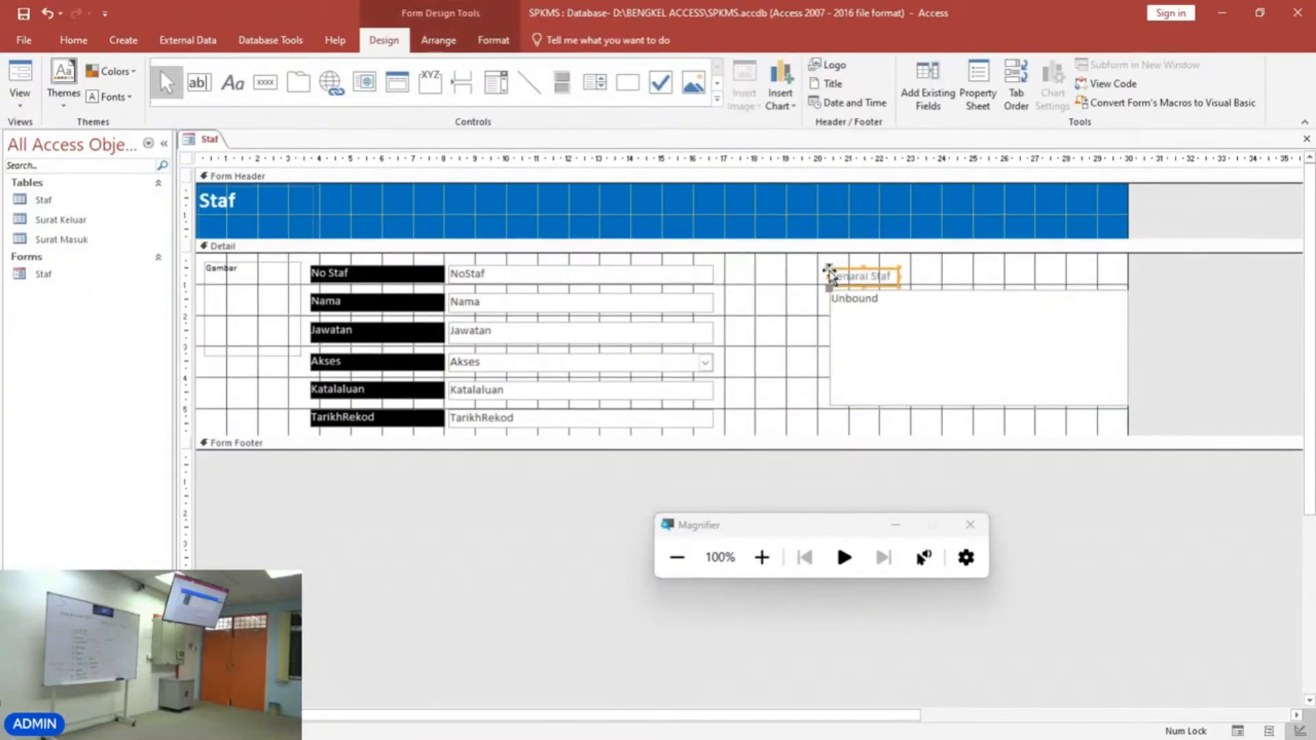
drag(826, 302, 757, 288)
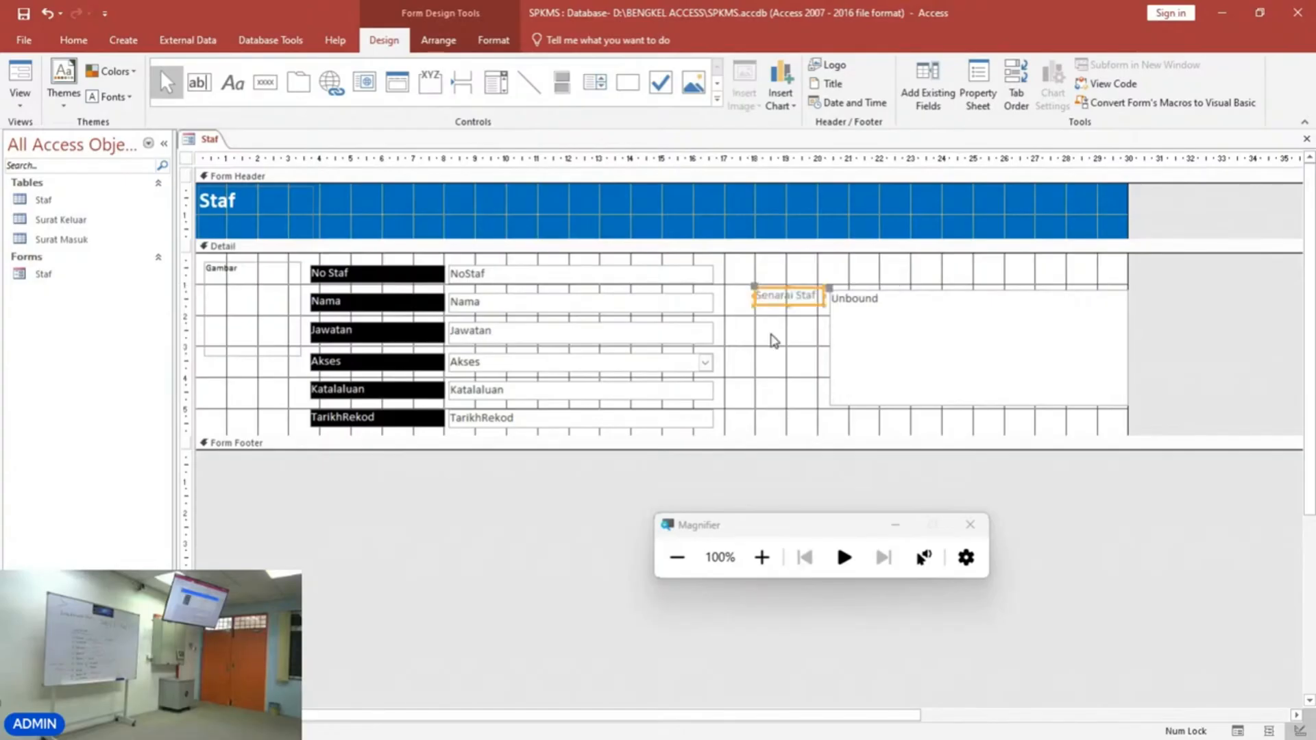
click(773, 339)
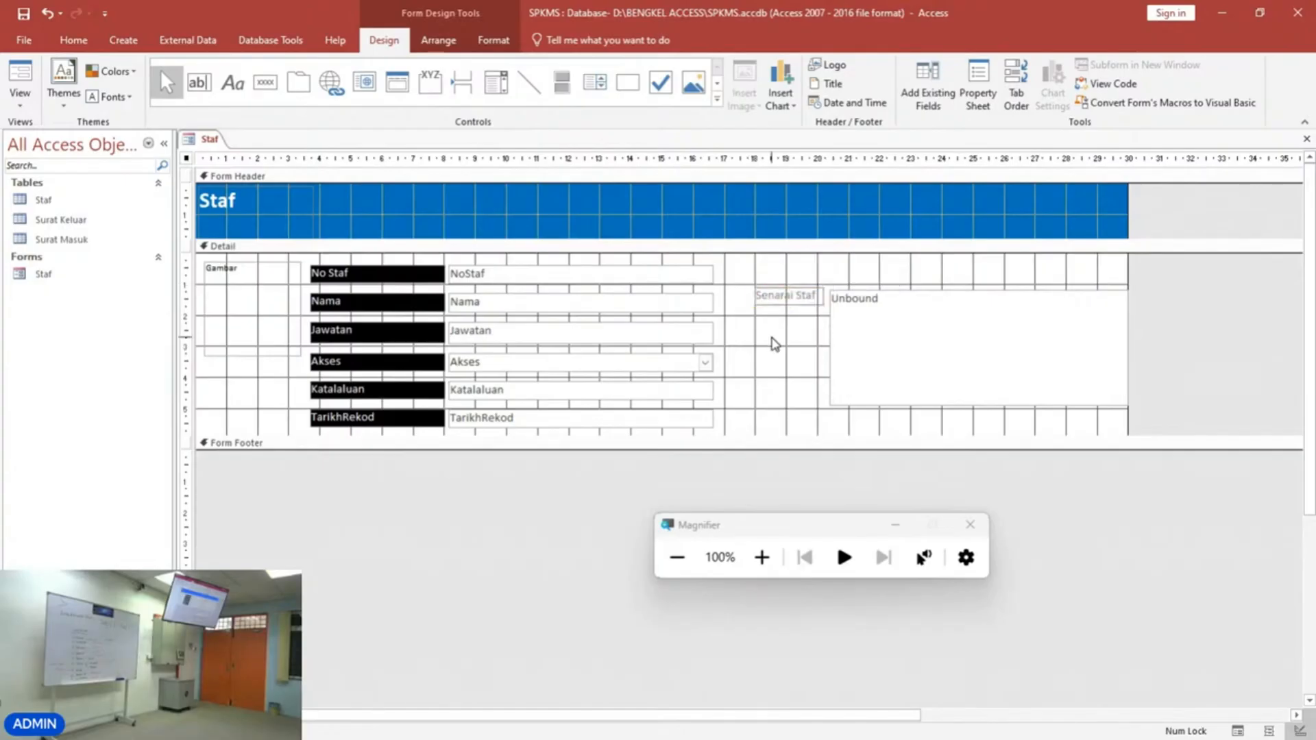
Move the list box back beside the fields with the Senarai Staf label above it, and widen the list box slightly.
click(761, 557)
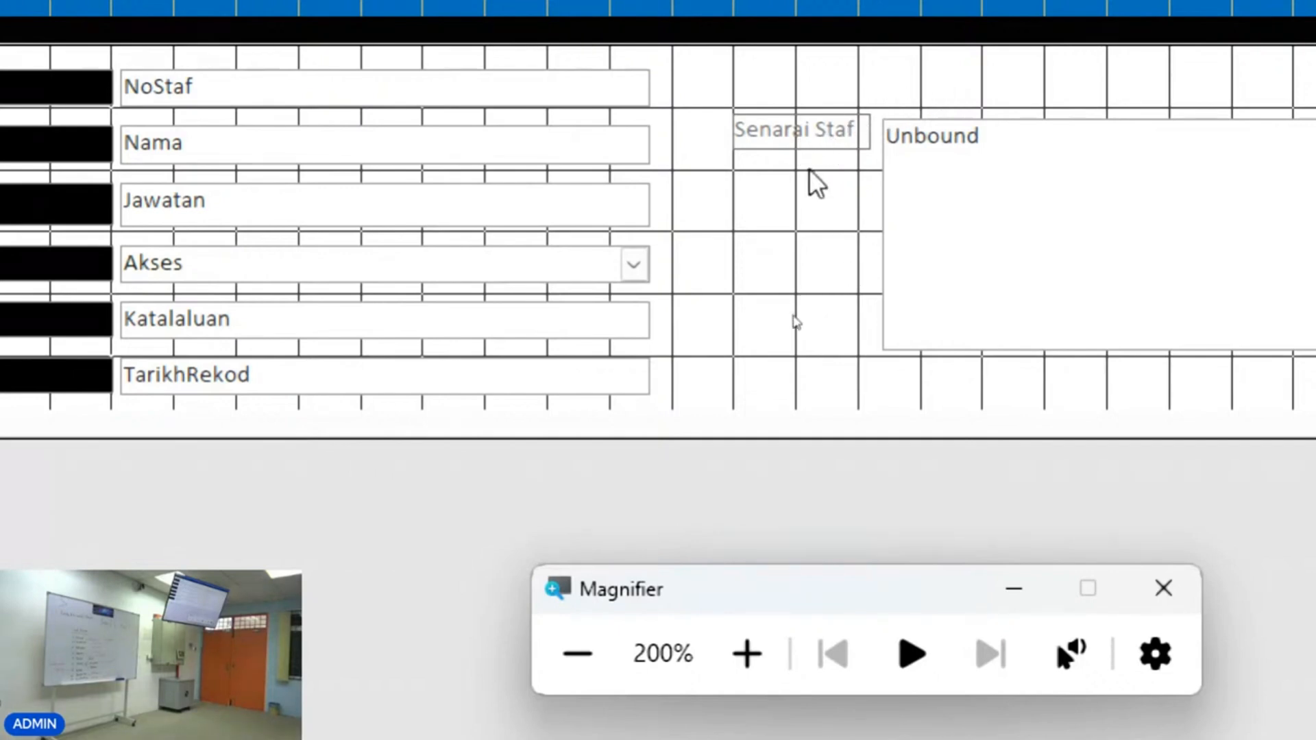
click(737, 126)
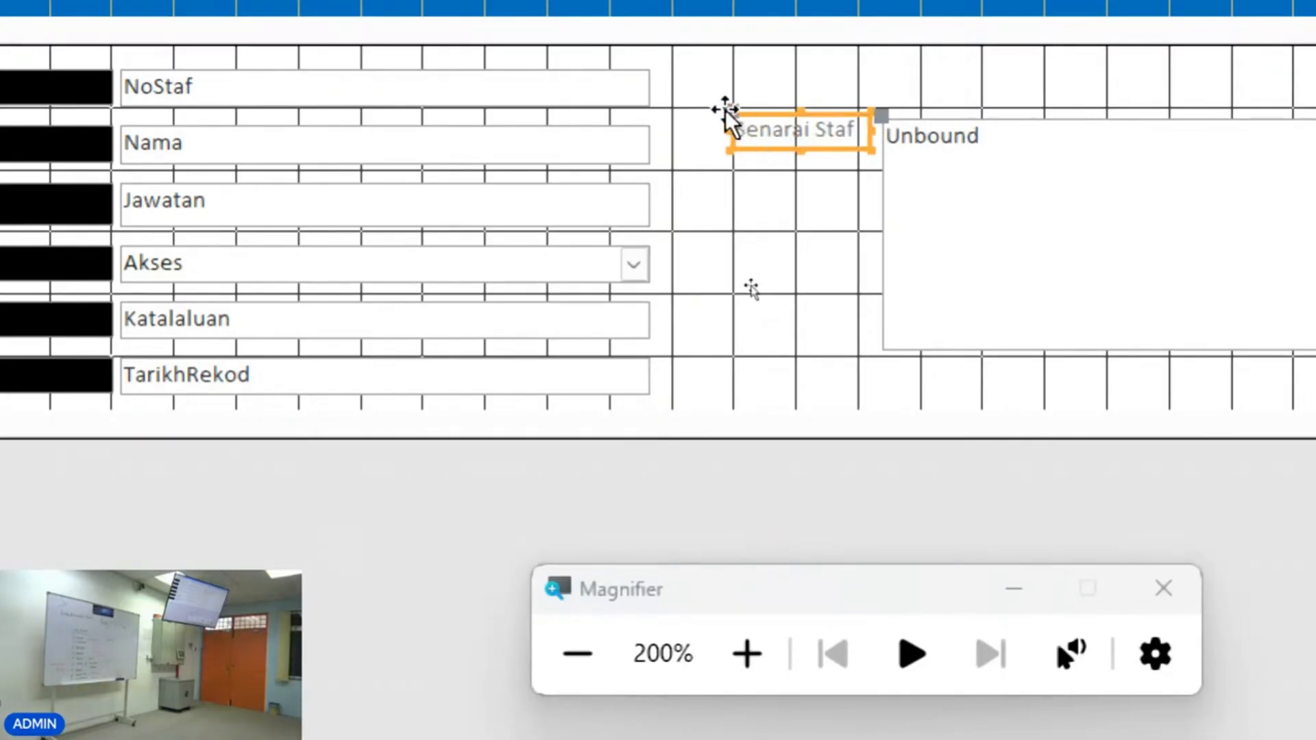
click(735, 111)
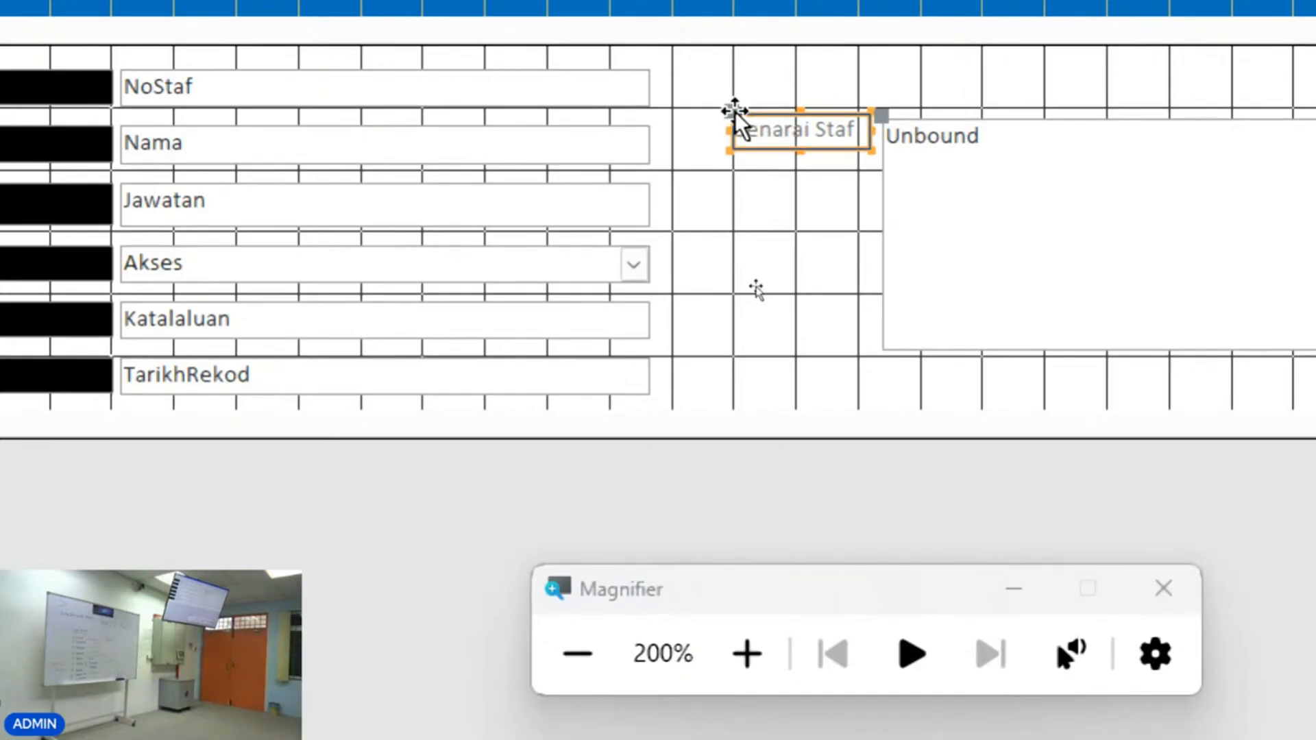
drag(735, 111, 740, 182)
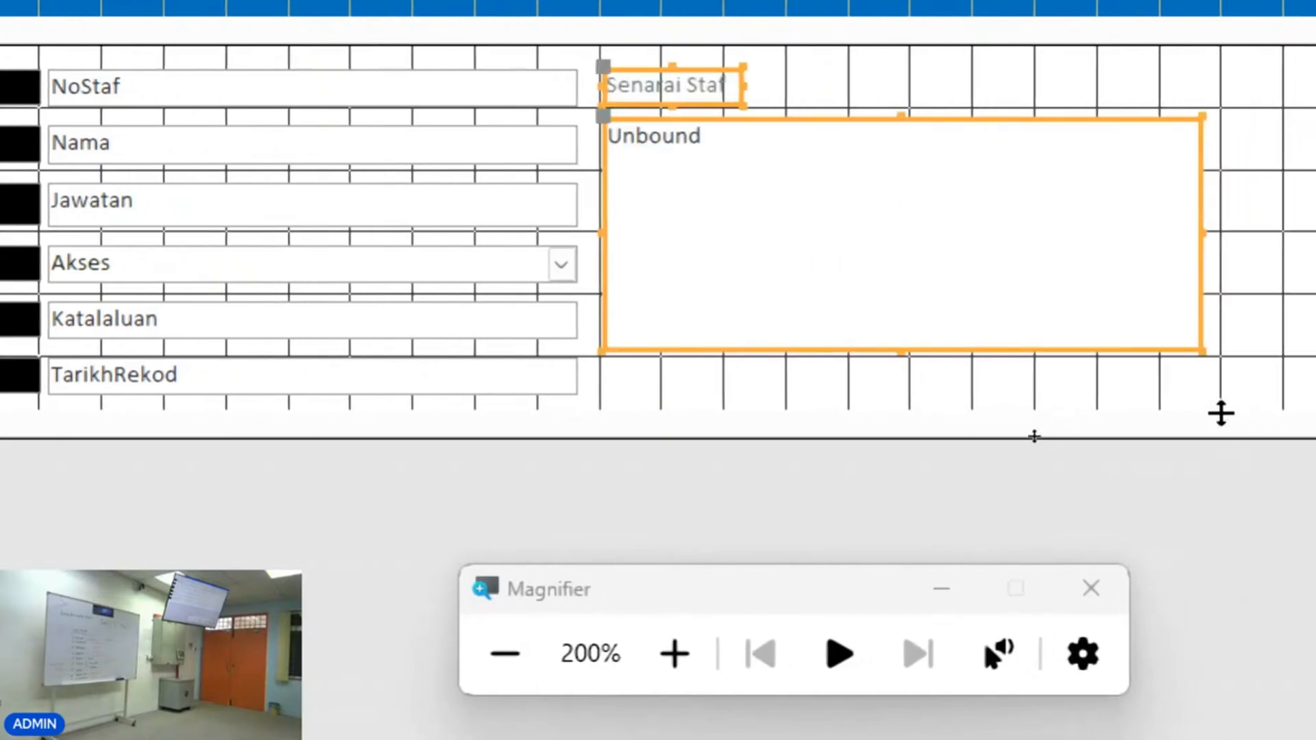
drag(1201, 350, 1238, 354)
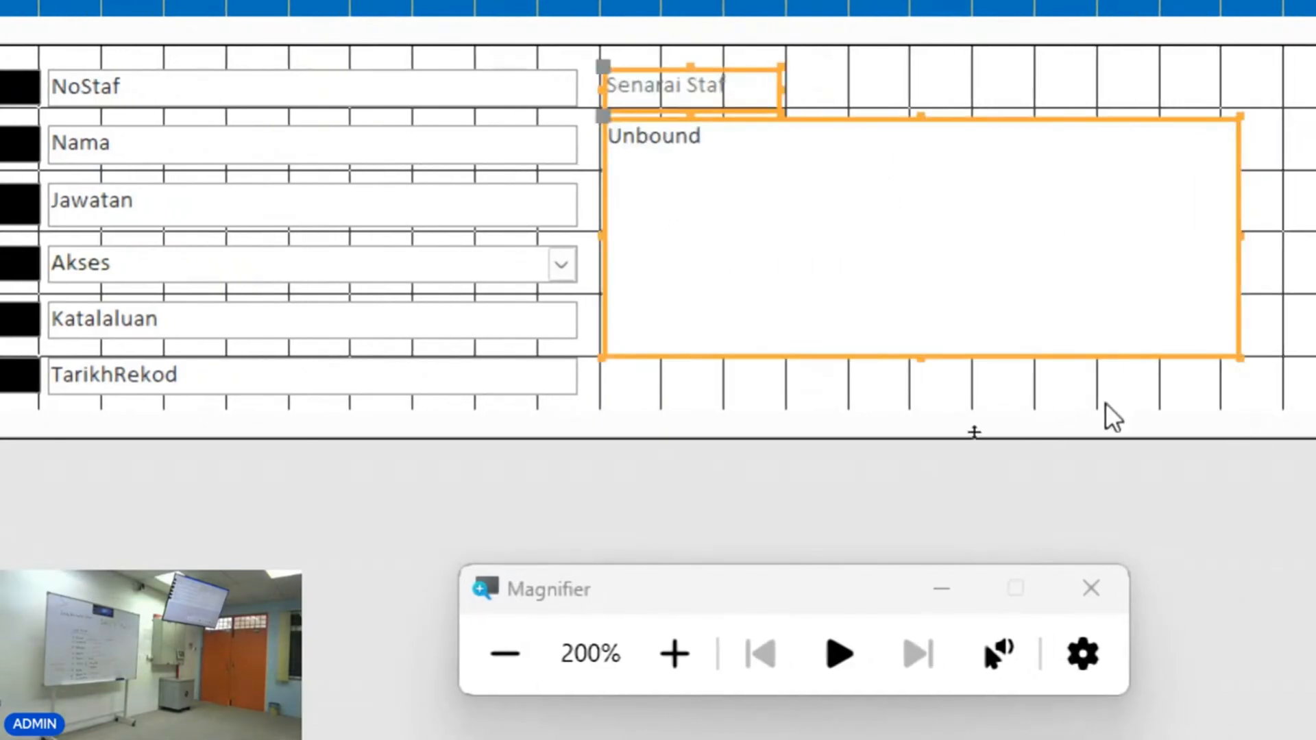
click(1076, 397)
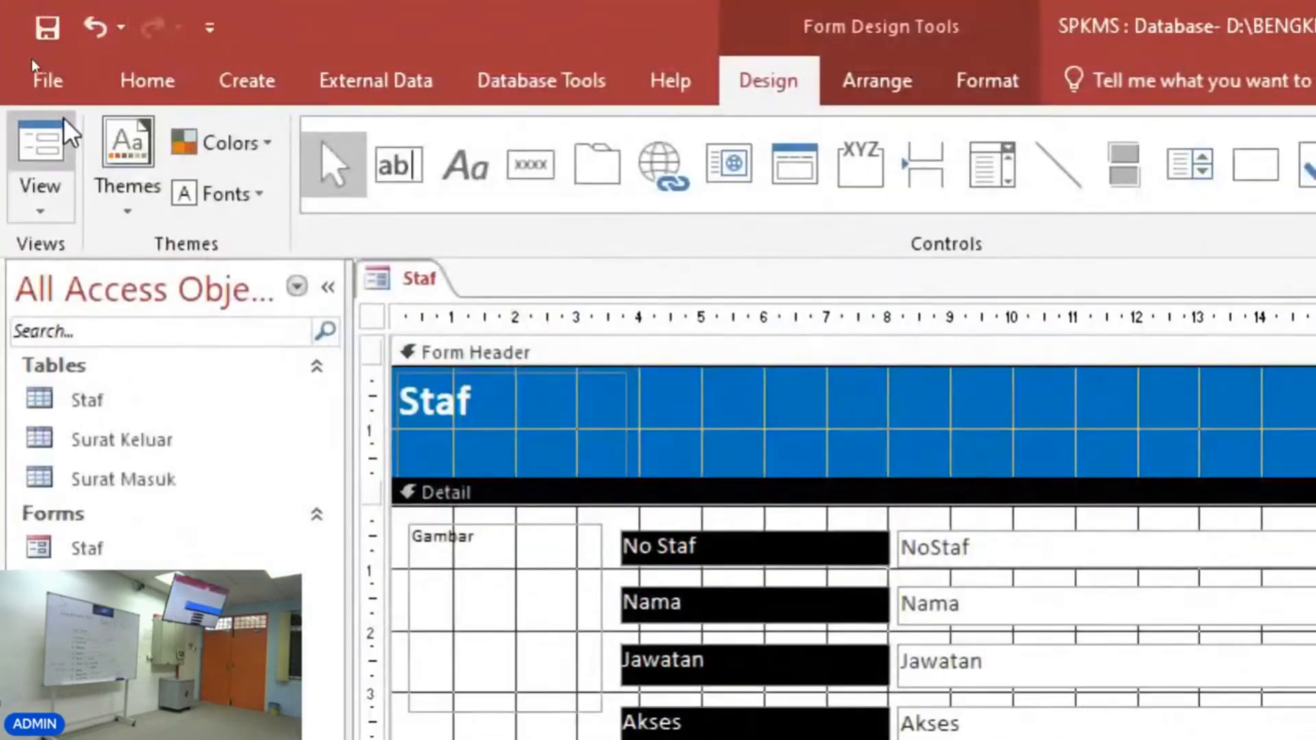
Switch to Form View and pick several staff in the list box to check the record lookup.
click(41, 147)
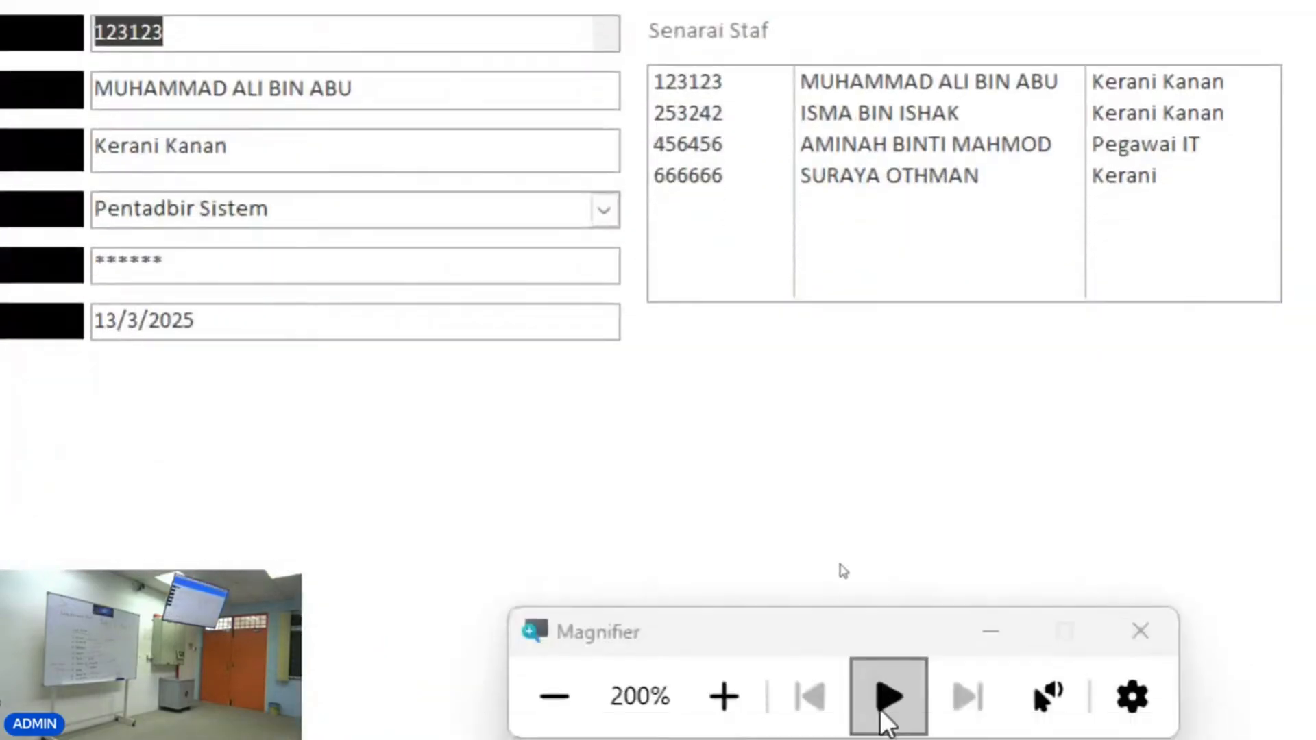
click(583, 695)
click(822, 267)
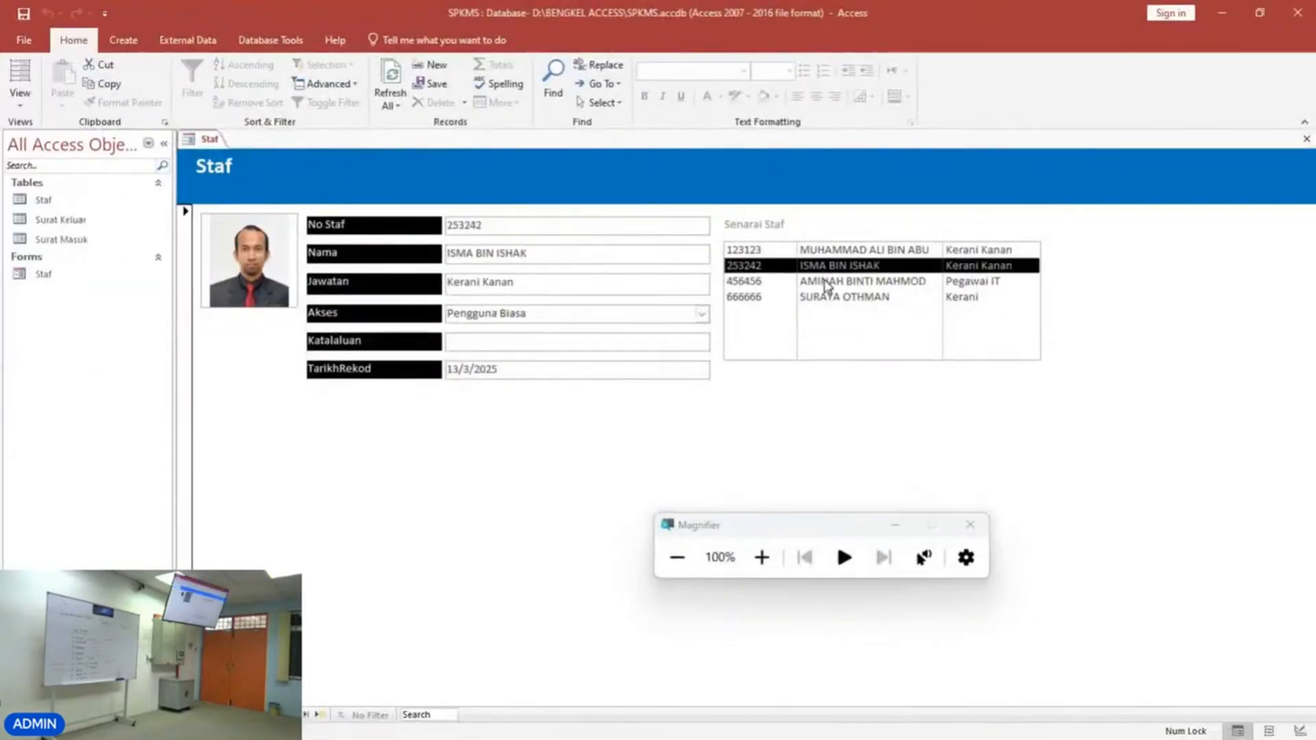
click(826, 281)
click(826, 297)
click(827, 282)
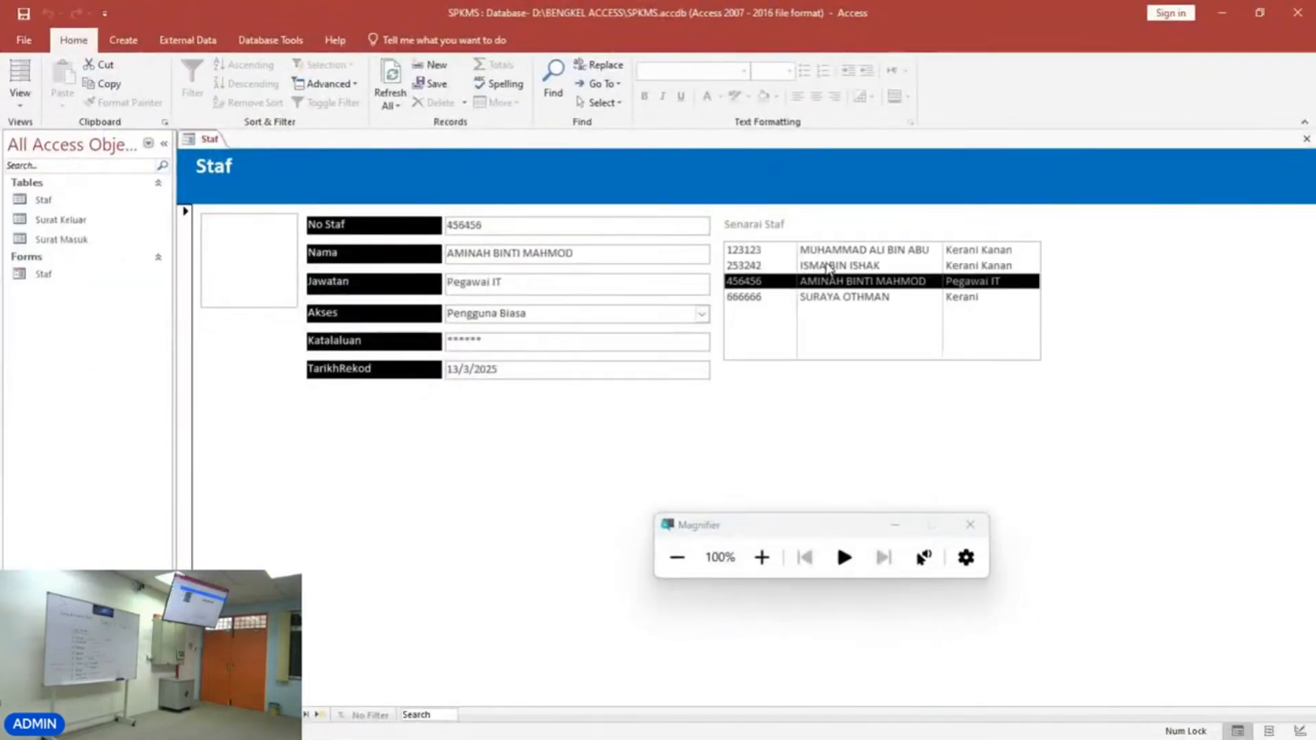
click(829, 267)
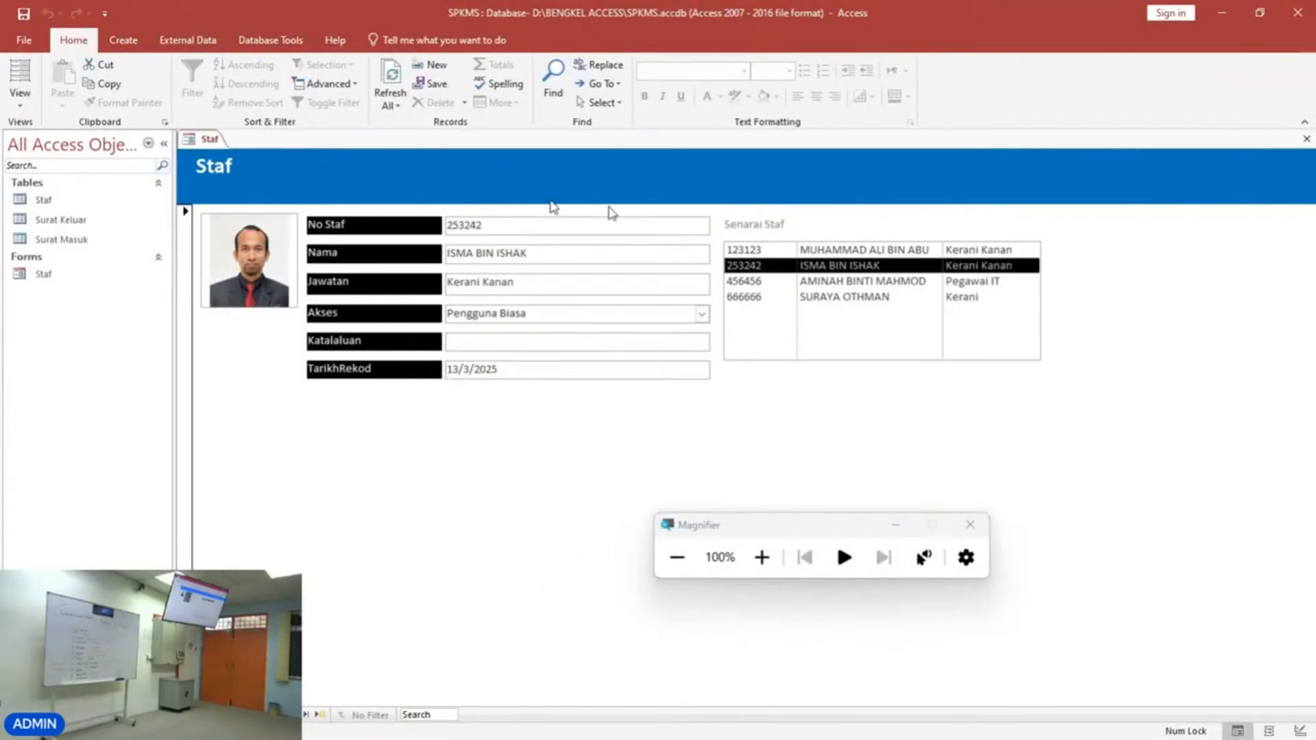
Switch the Staf form back to Design View.
click(20, 96)
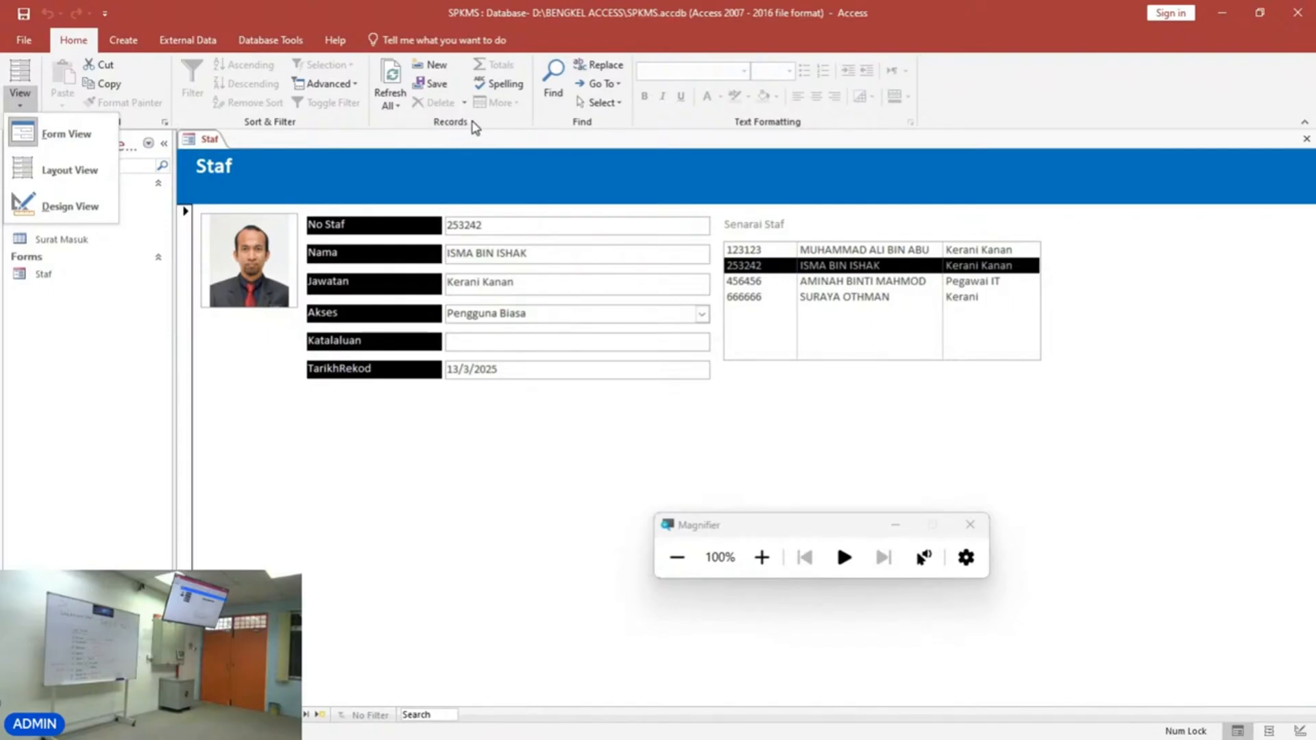
click(784, 370)
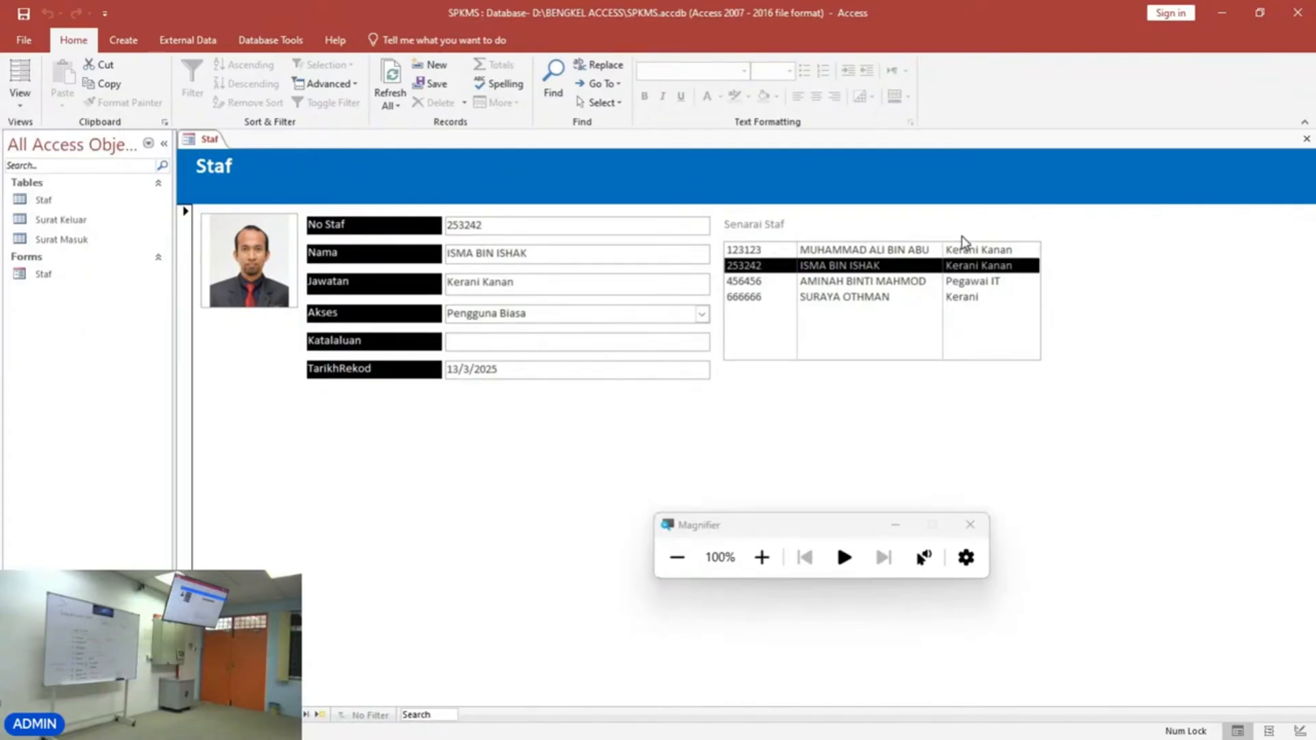
click(20, 96)
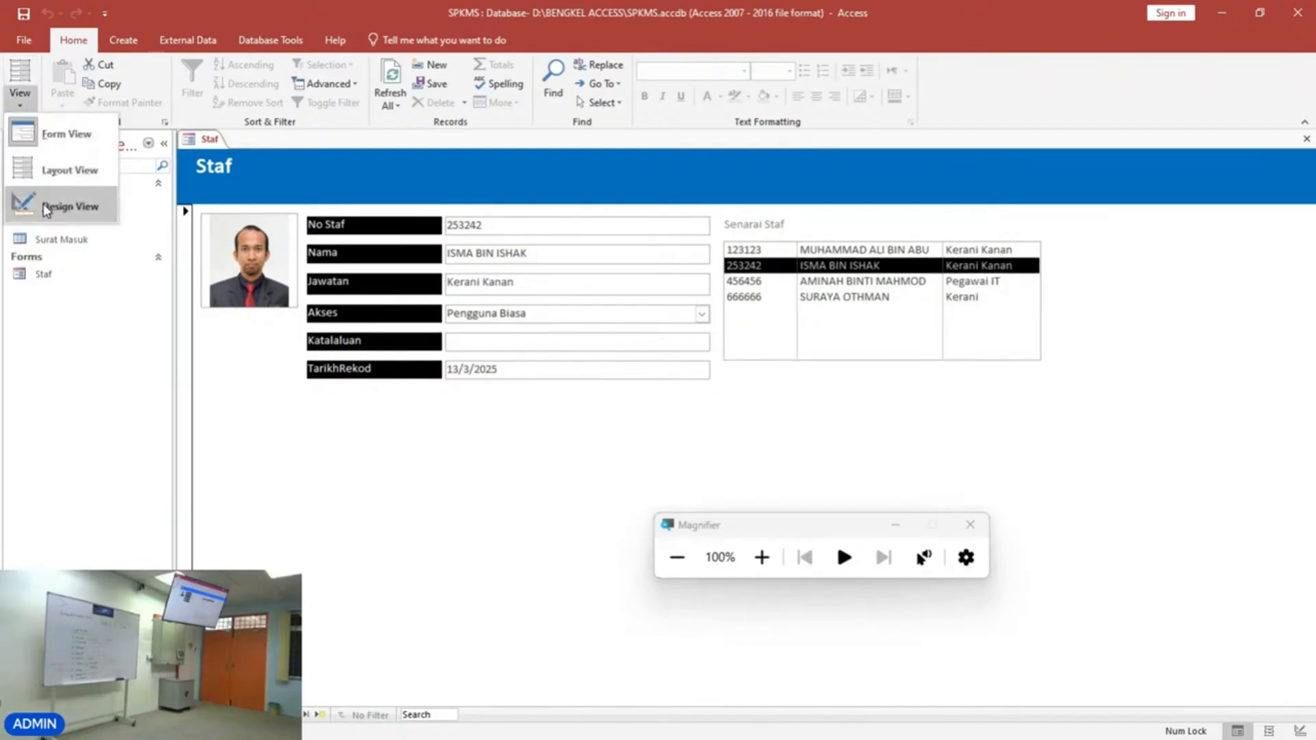
click(45, 208)
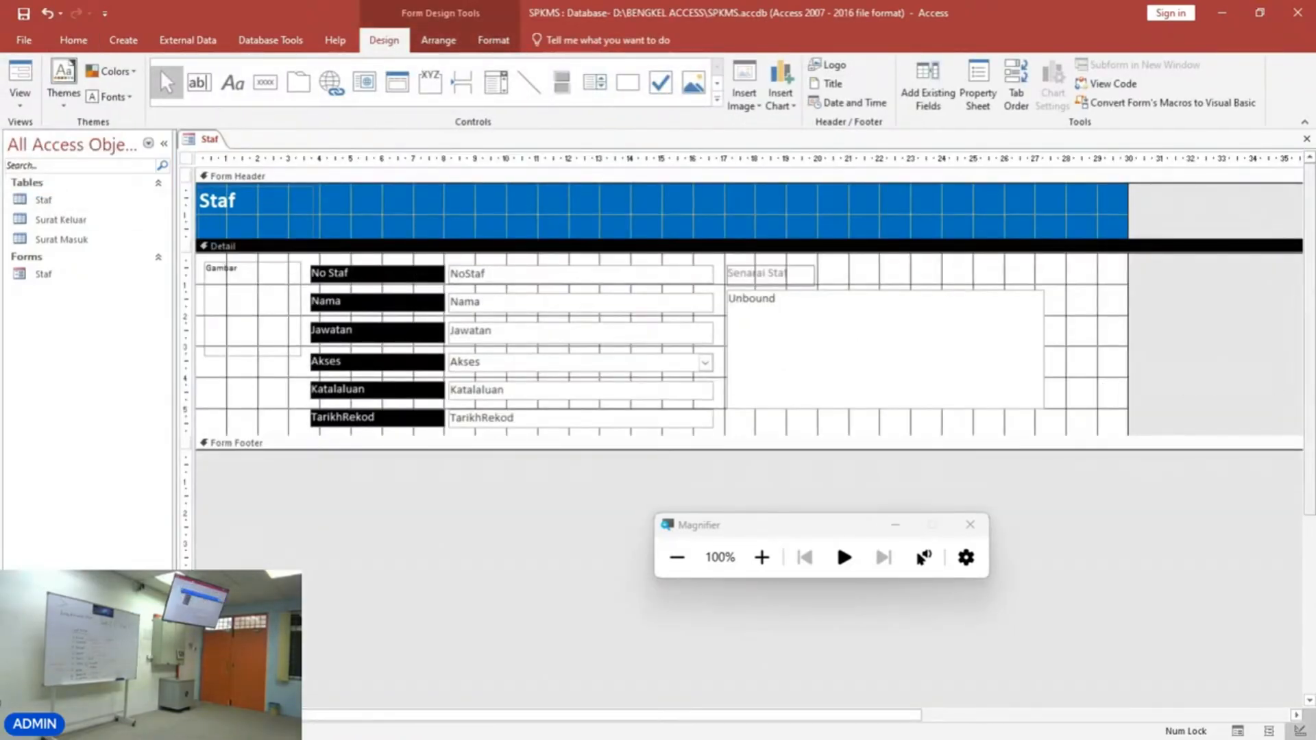
Select the list box and open its Property Sheet, moving the sheet beside the list box.
click(762, 558)
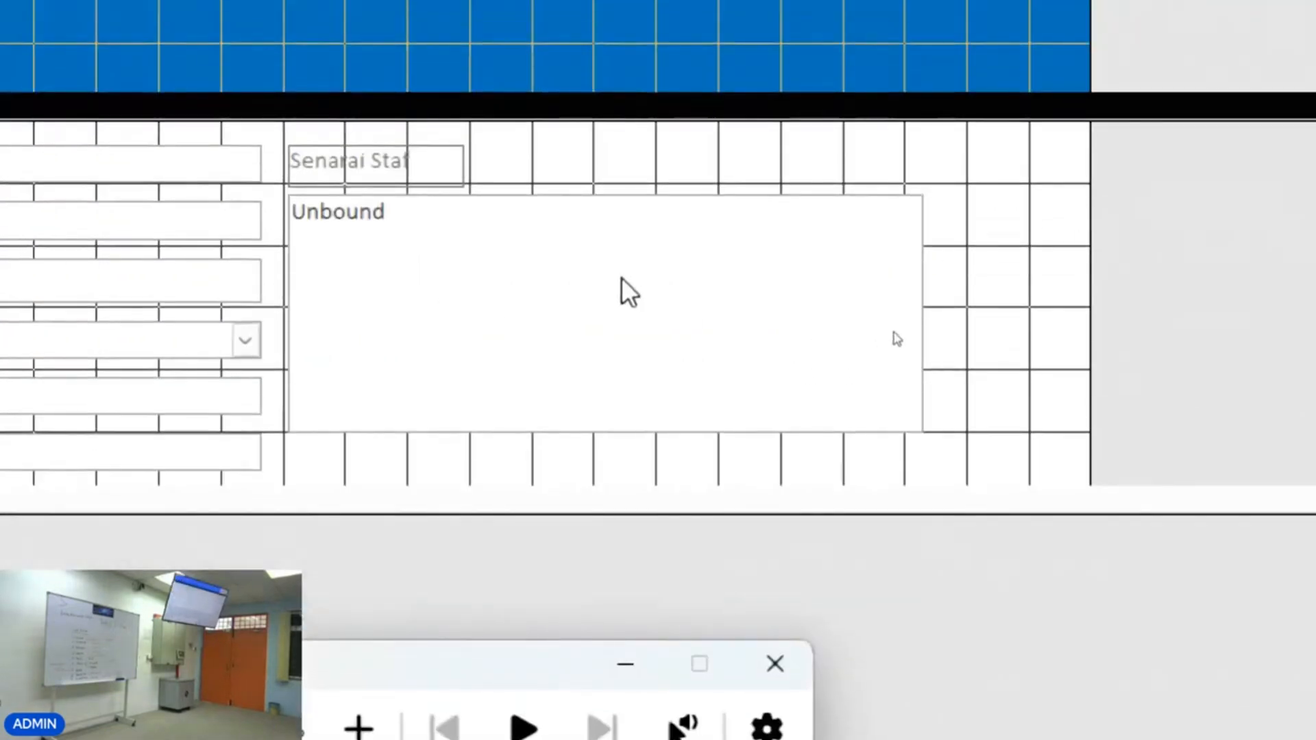
click(624, 278)
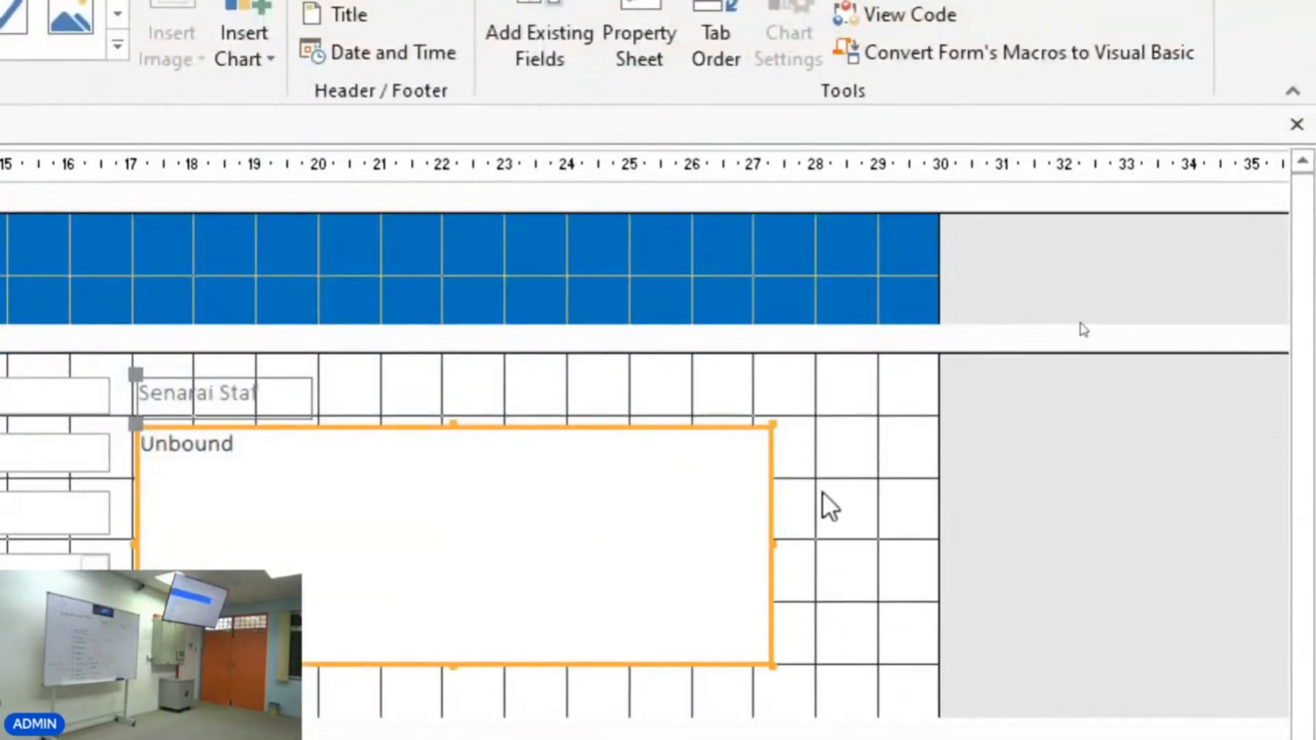
click(948, 483)
click(649, 538)
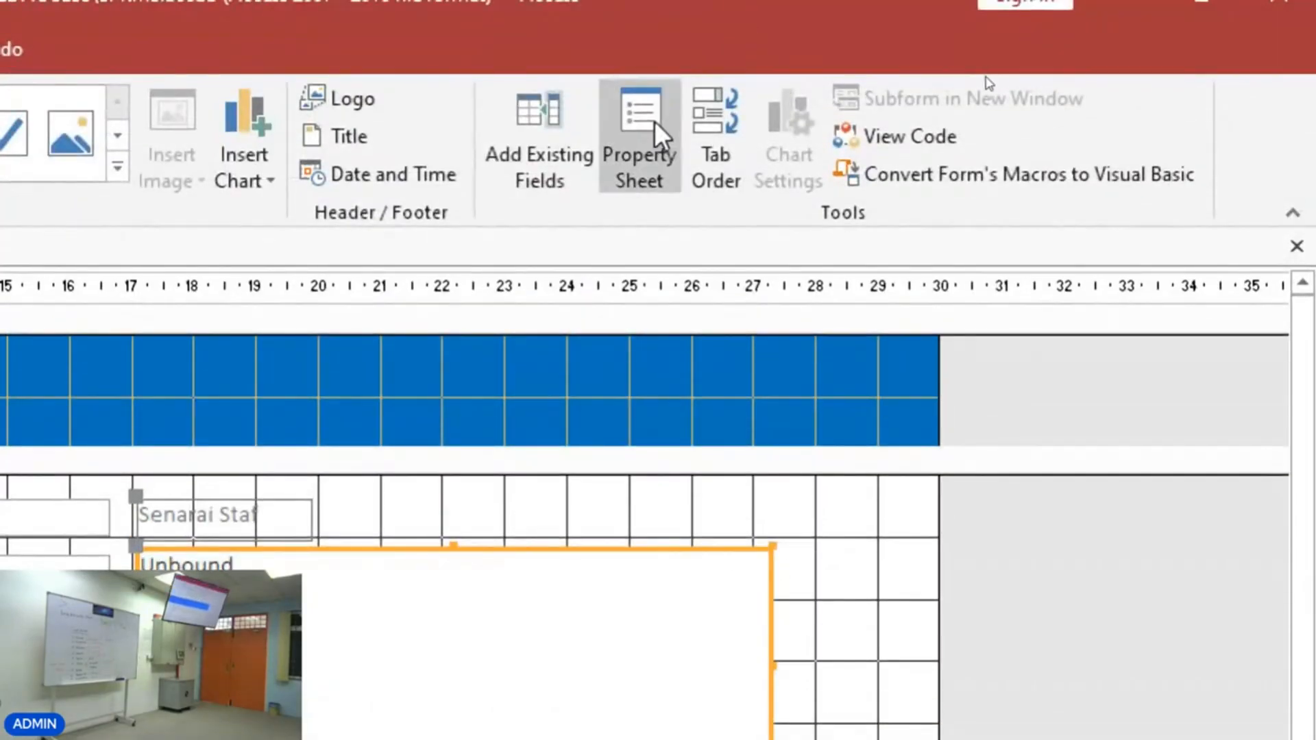
click(639, 42)
drag(86, 360, 876, 322)
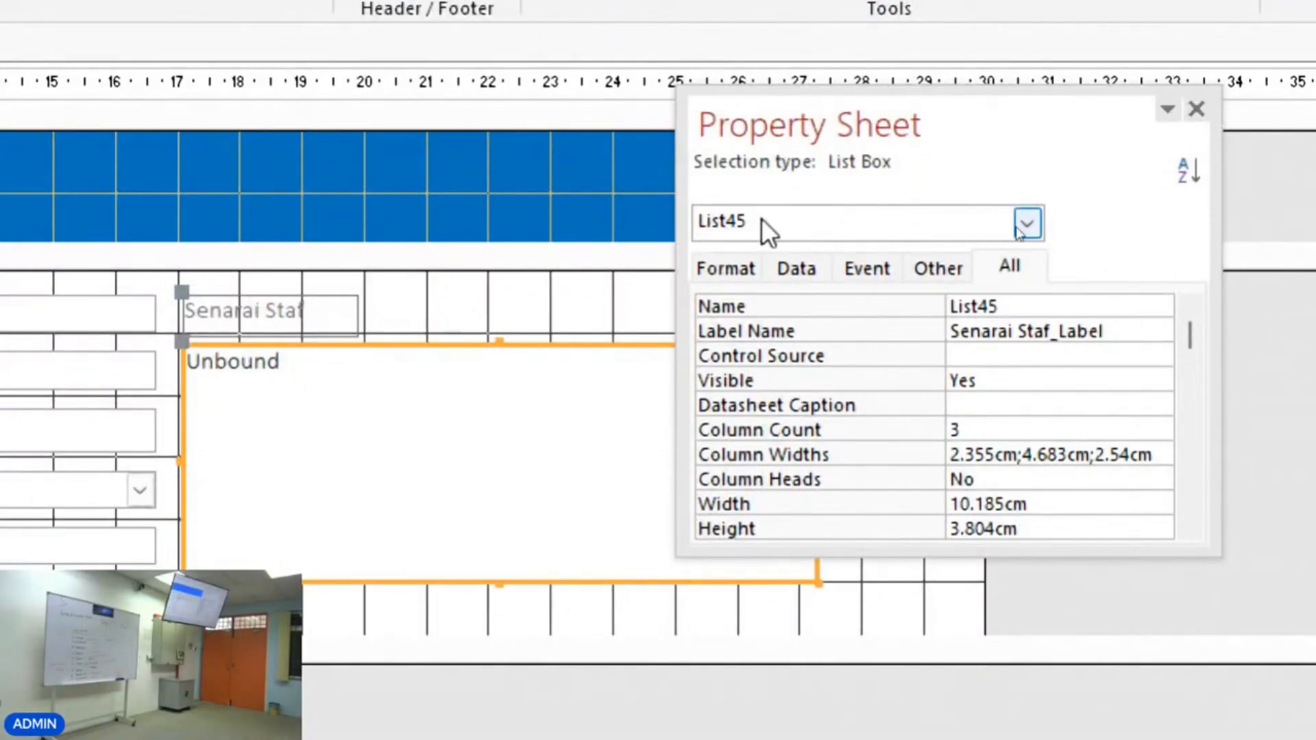
drag(783, 117, 819, 110)
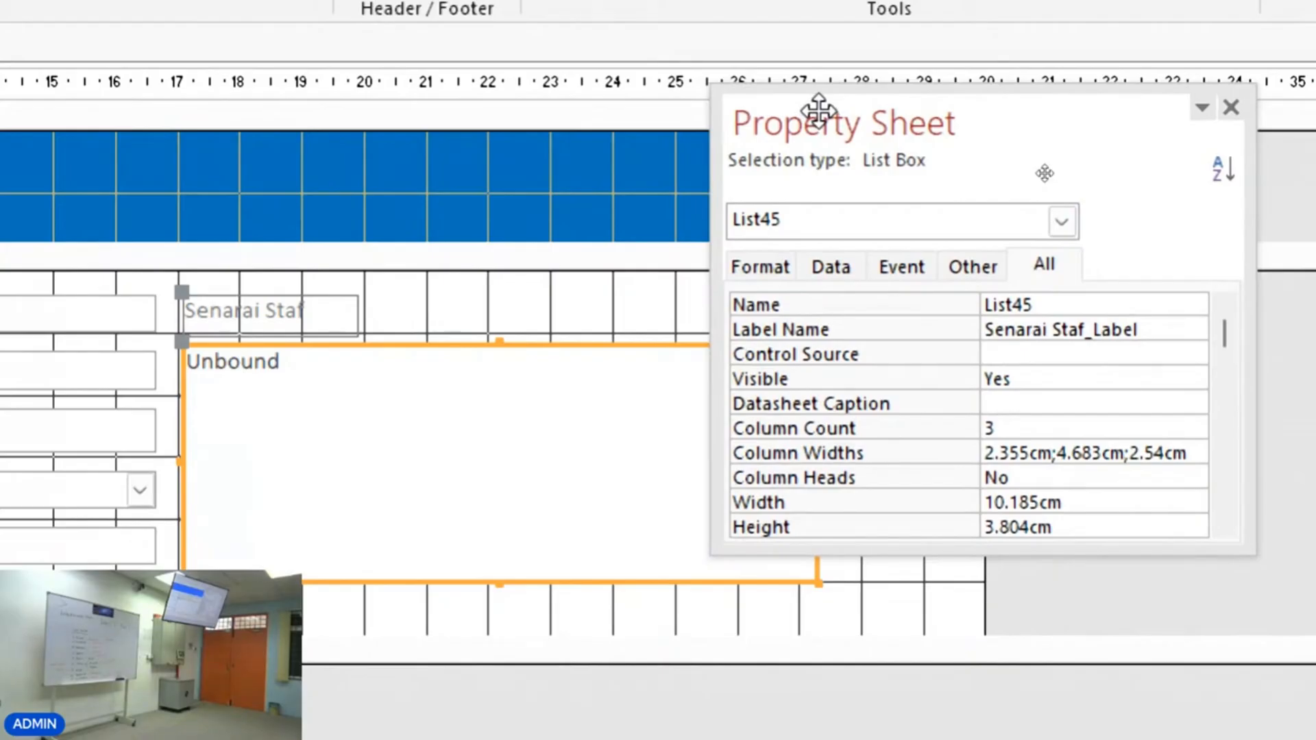
drag(819, 109, 740, 111)
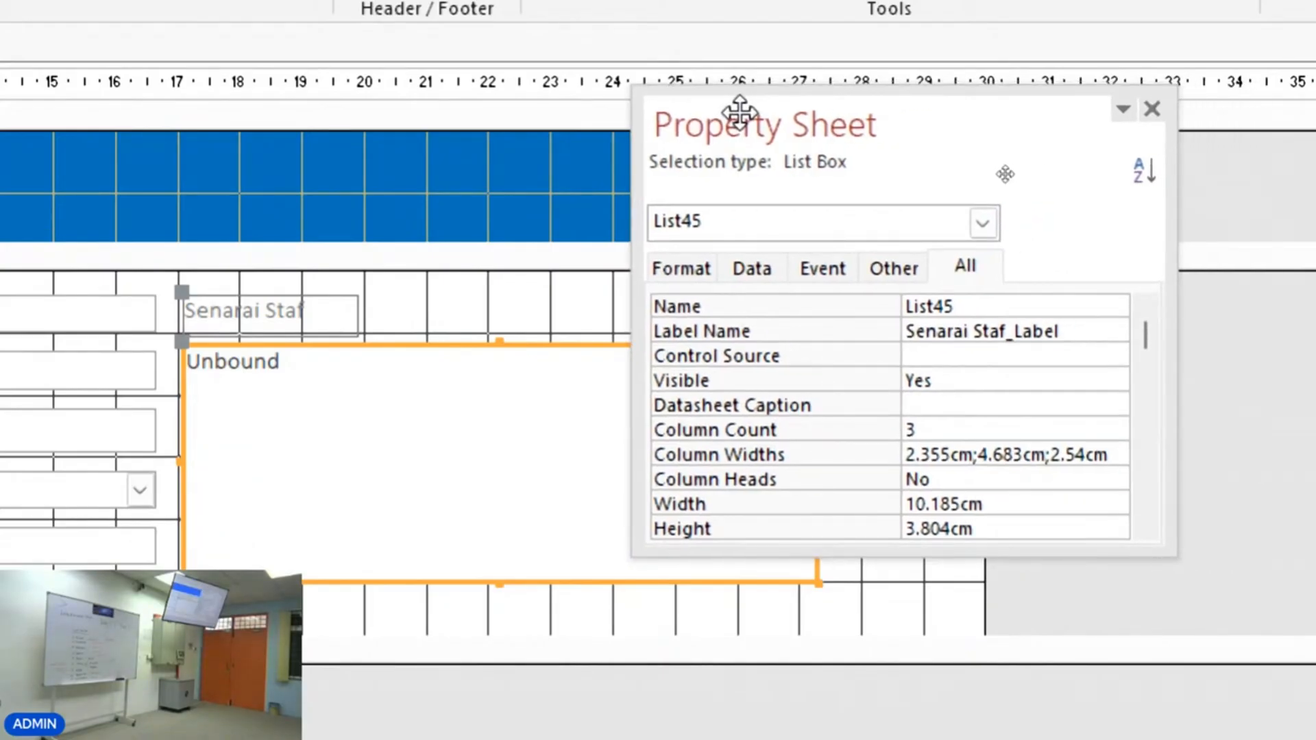
Set the list box's Column Heads property to Yes.
click(673, 264)
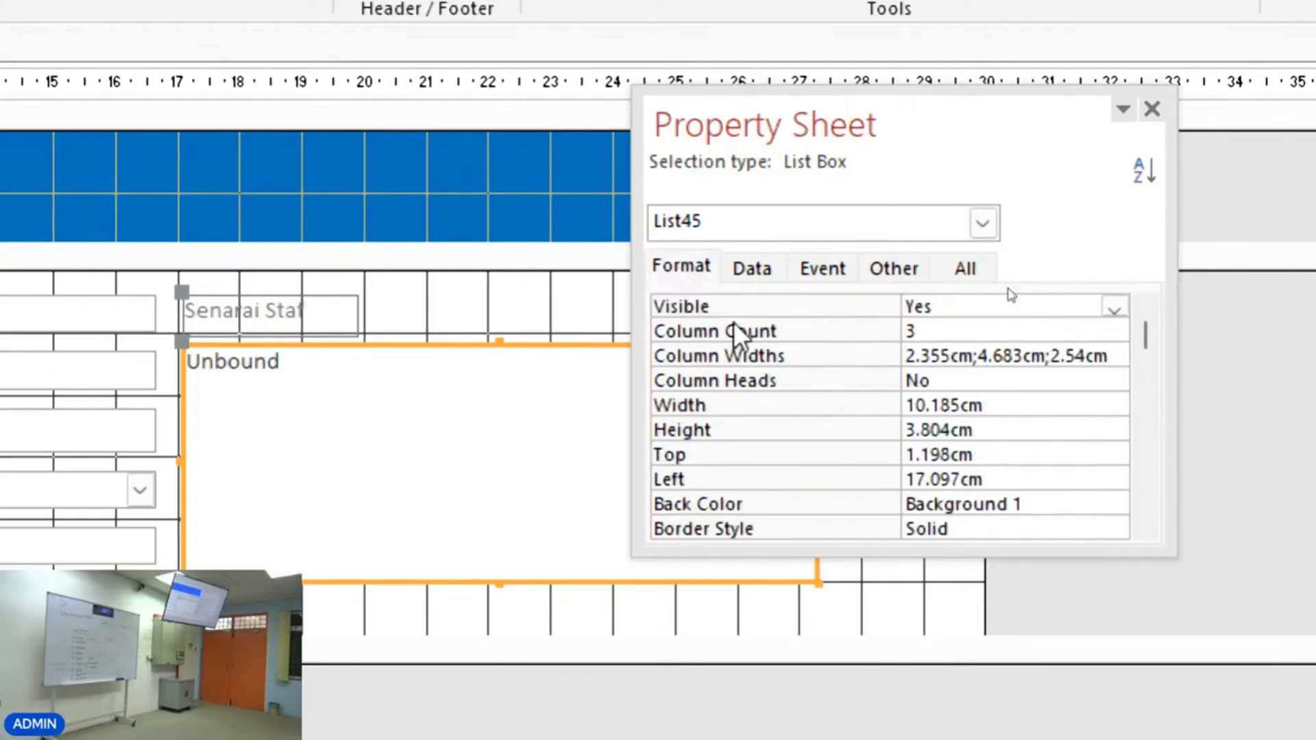
scroll(754, 411, down, 1)
scroll(763, 453, up, 1)
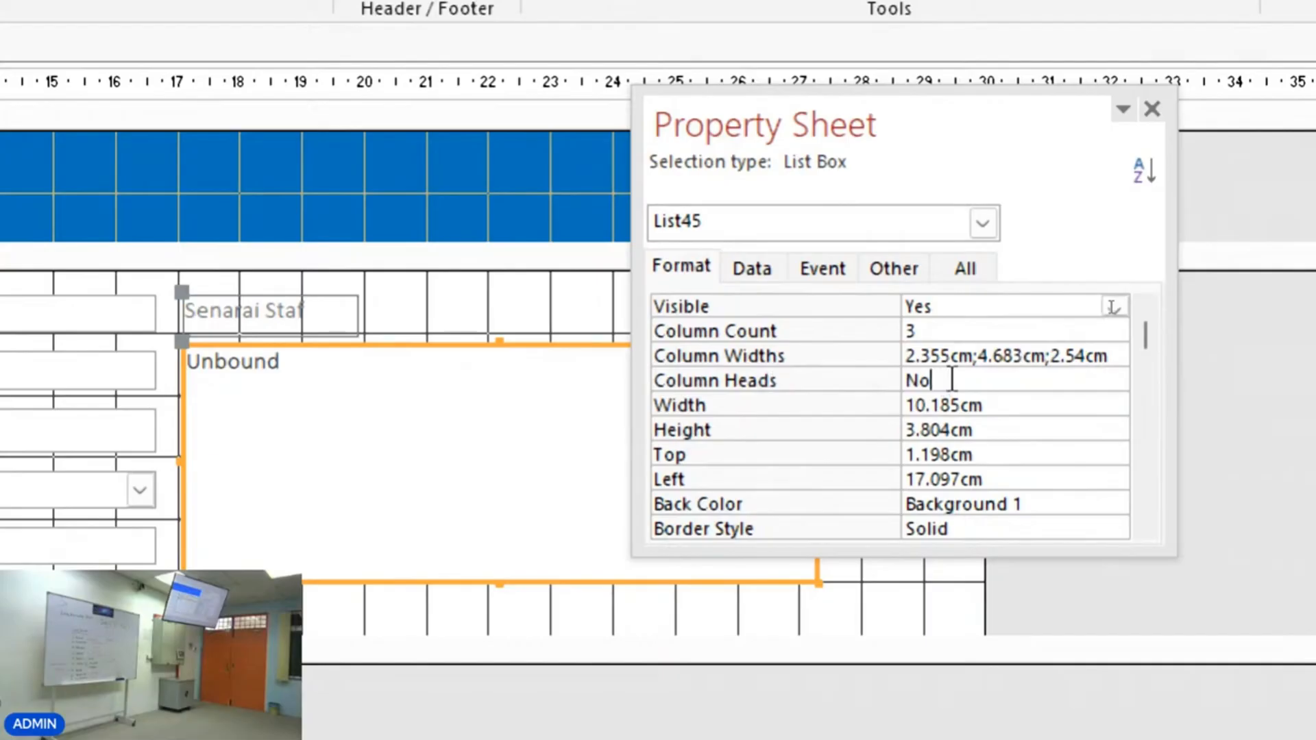
click(1114, 381)
click(1090, 404)
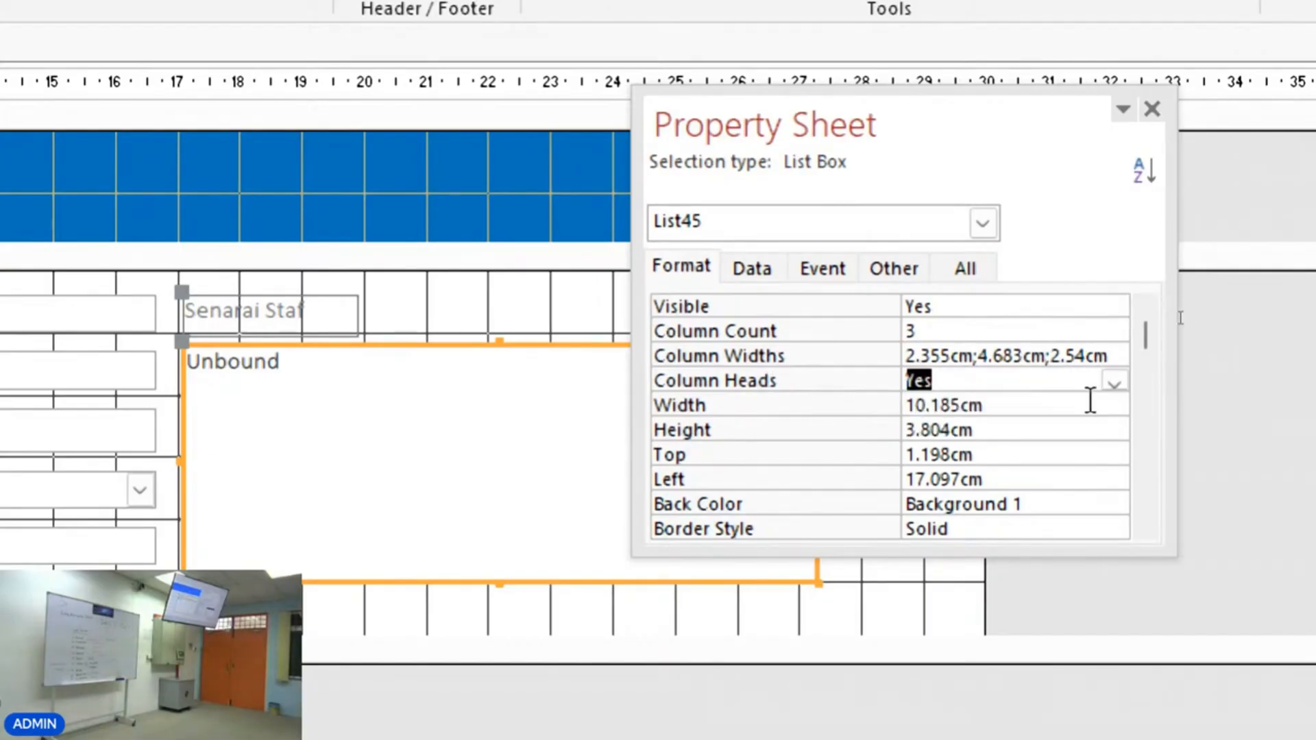
click(951, 385)
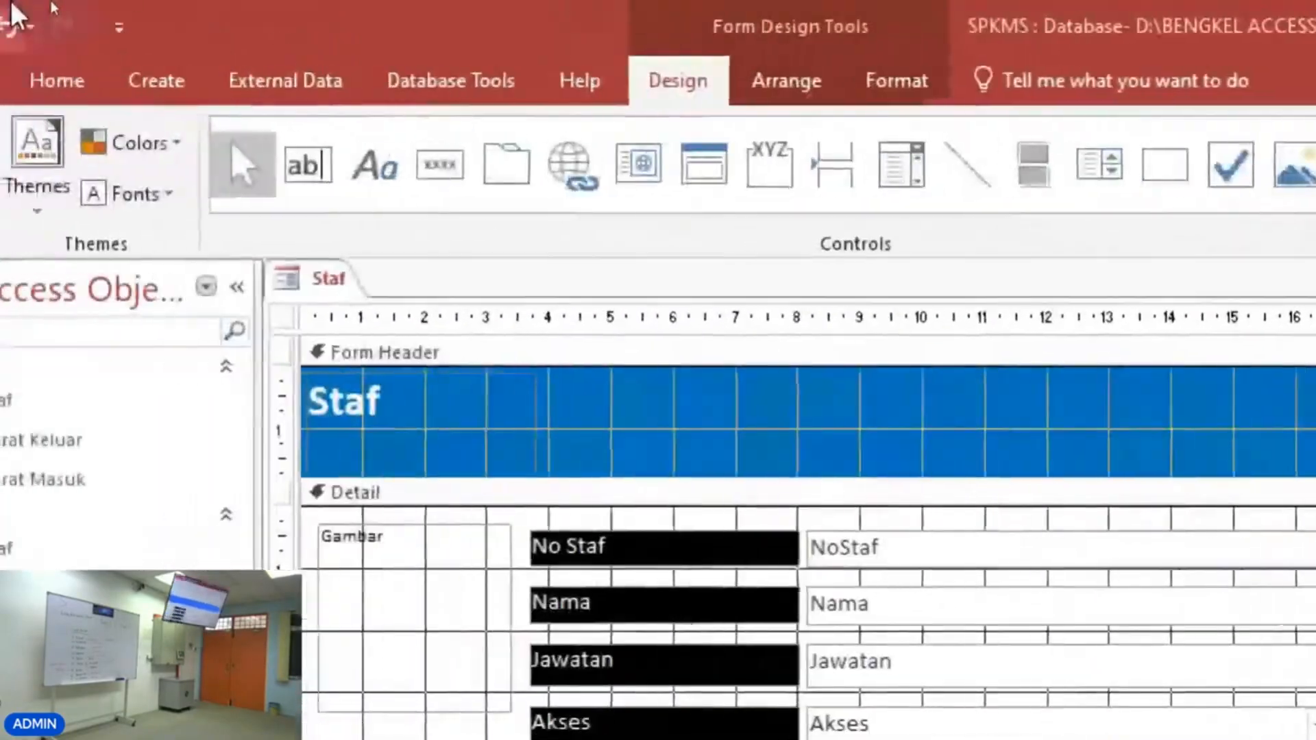
Switch to Form View to check the list box headings, then return to Design View and select the list box.
click(41, 147)
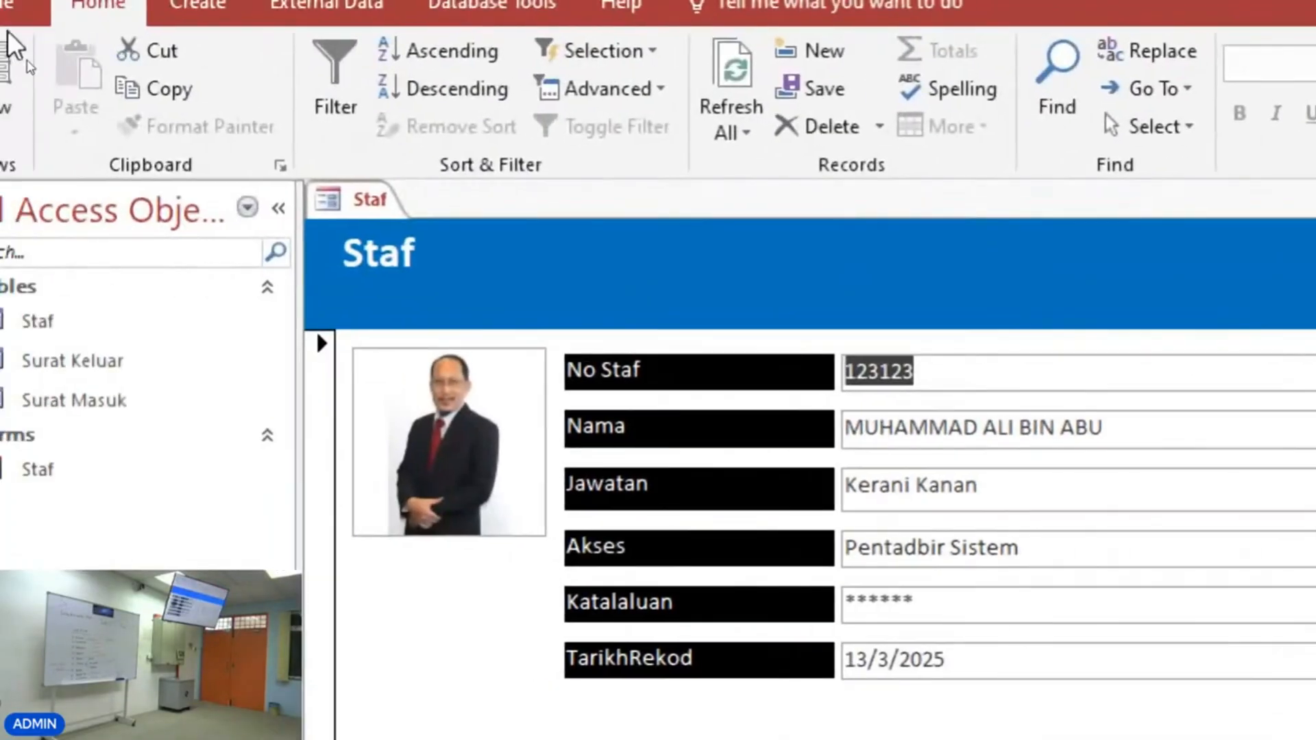
click(37, 113)
click(103, 336)
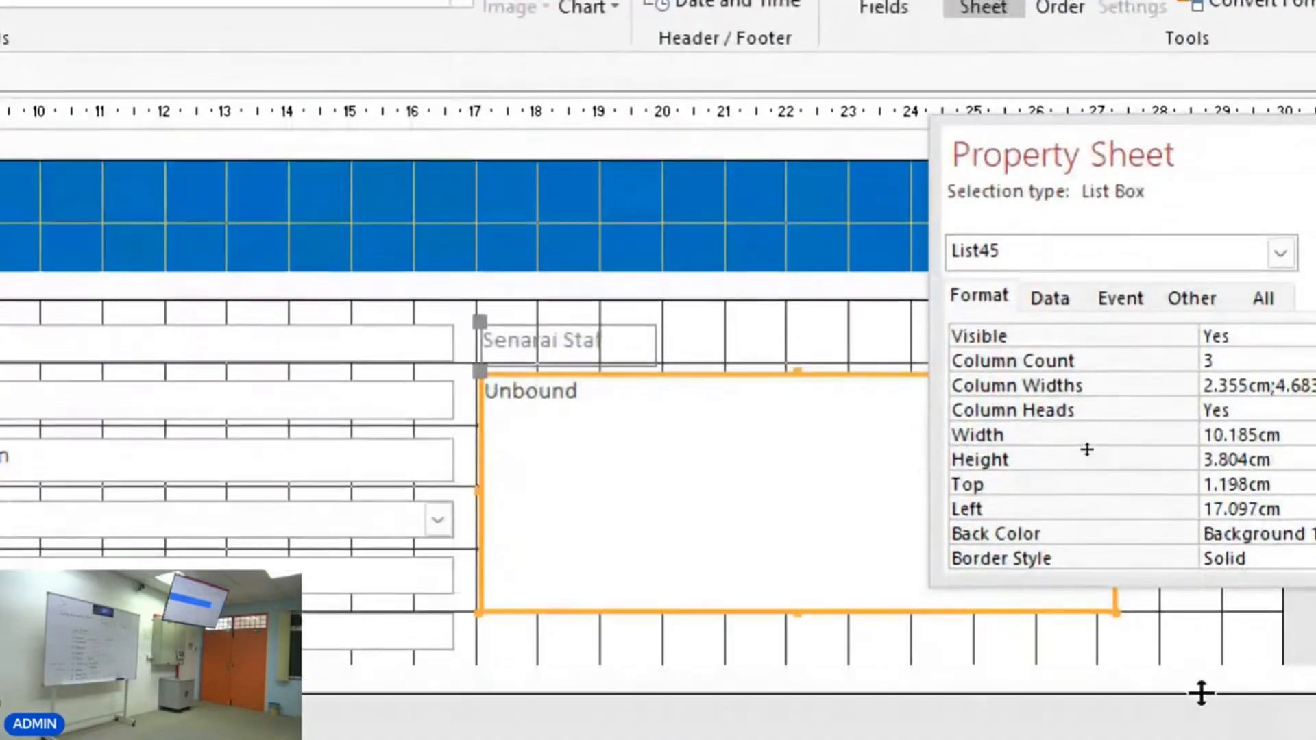
Move the list box's Property Sheet over the form and close it.
drag(1037, 145, 972, 240)
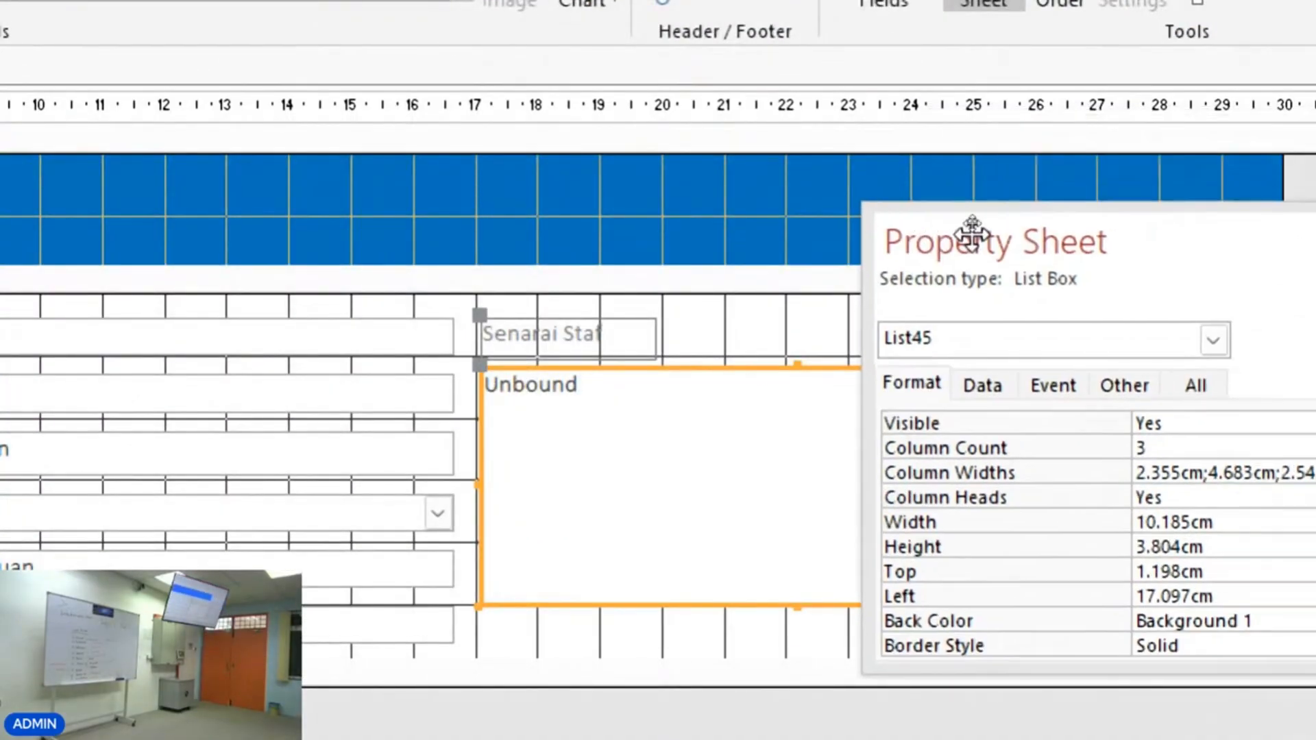
drag(1234, 224, 814, 212)
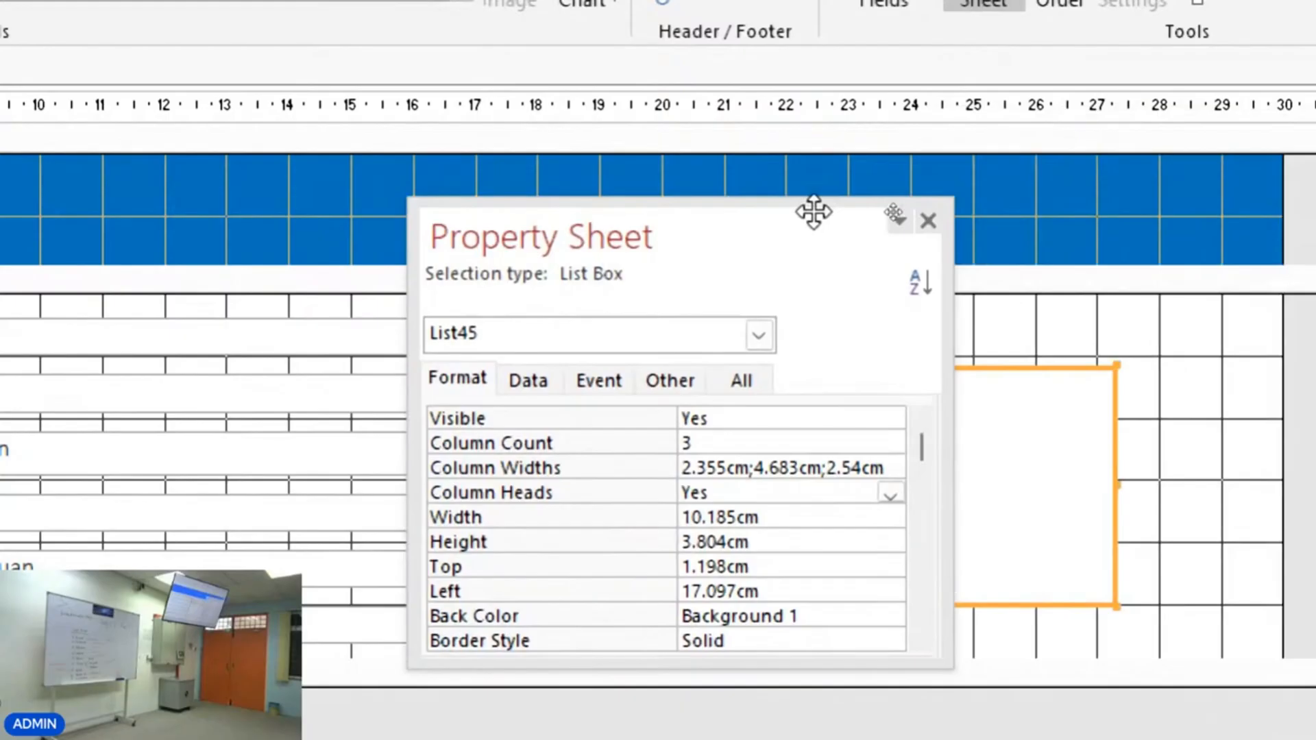
click(931, 221)
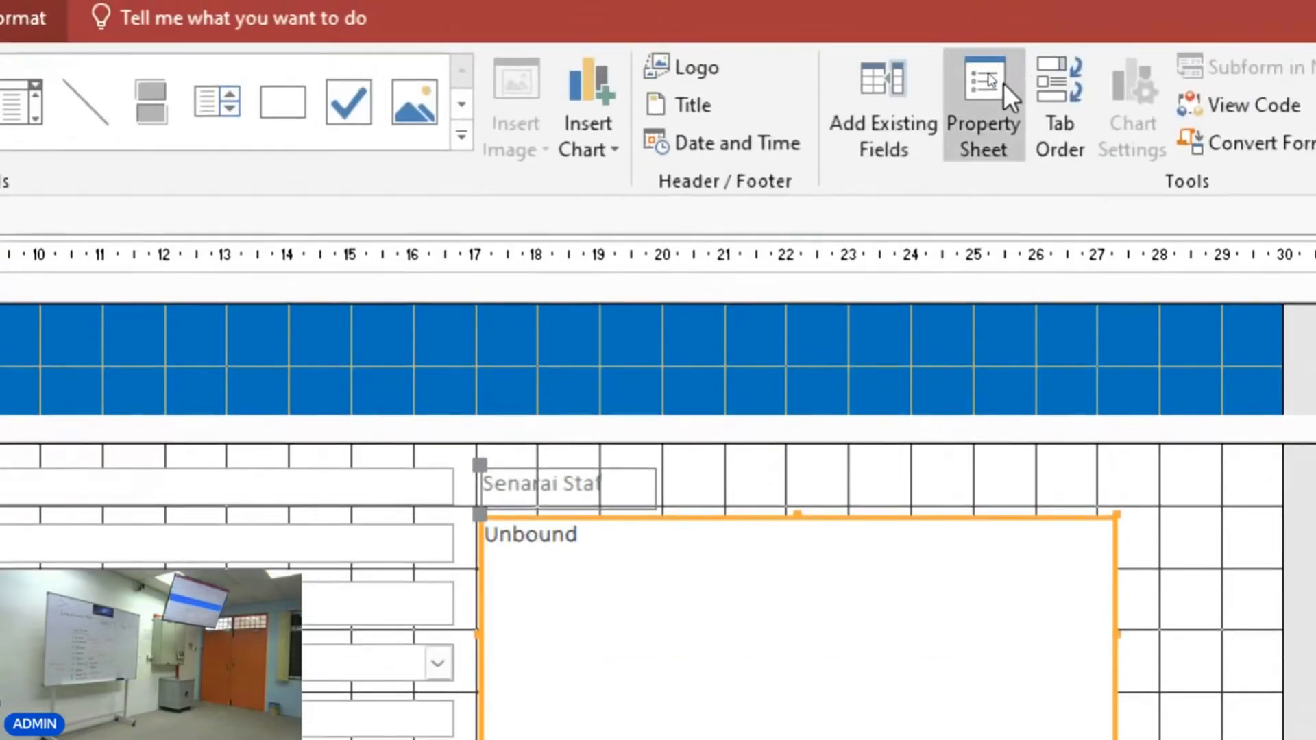
Reopen the Property Sheet, move it to the top of the form, and close it again.
click(1004, 84)
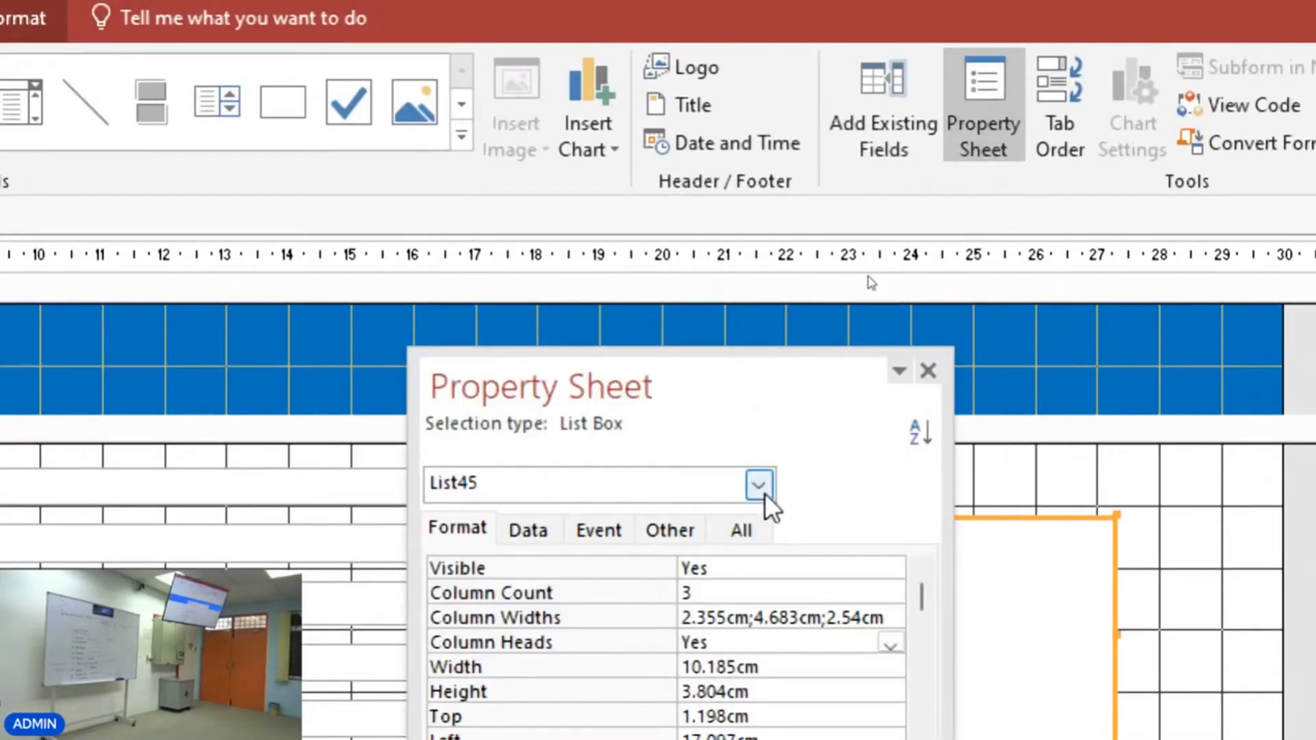
drag(718, 371, 444, 67)
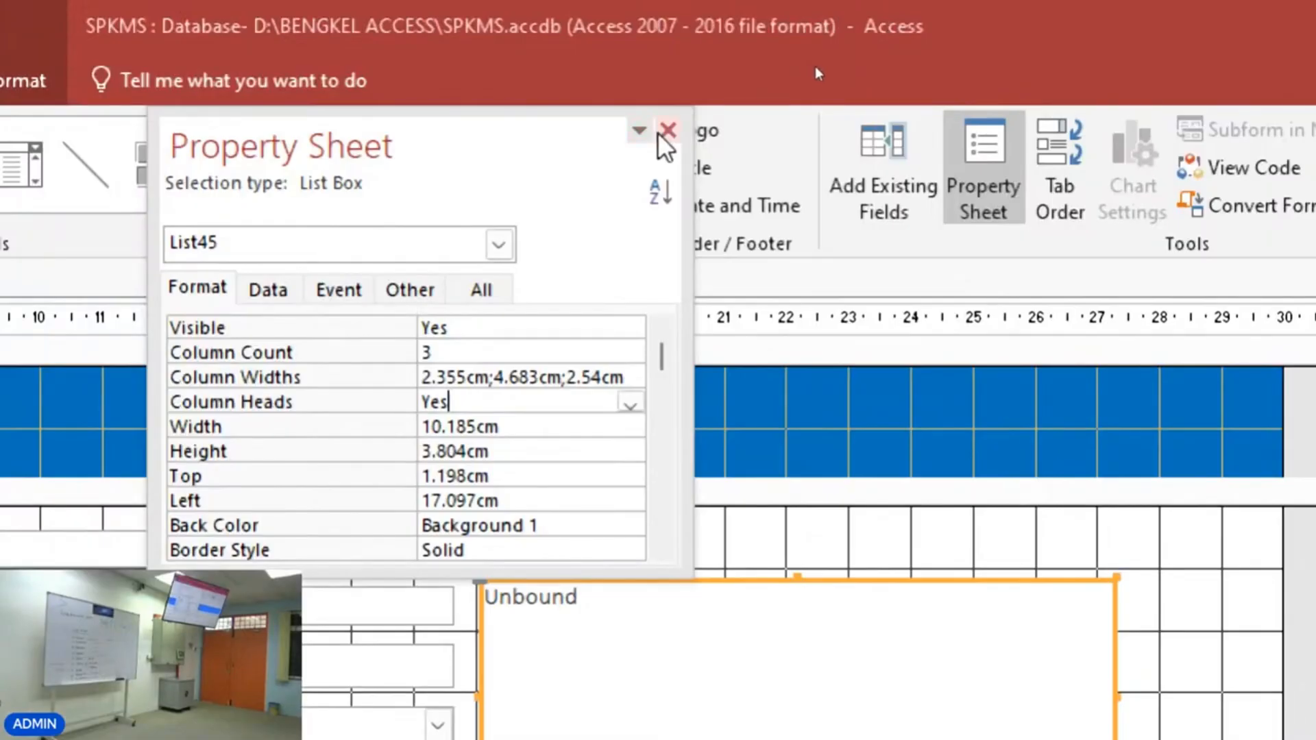
click(666, 132)
scroll(965, 672, down, 5)
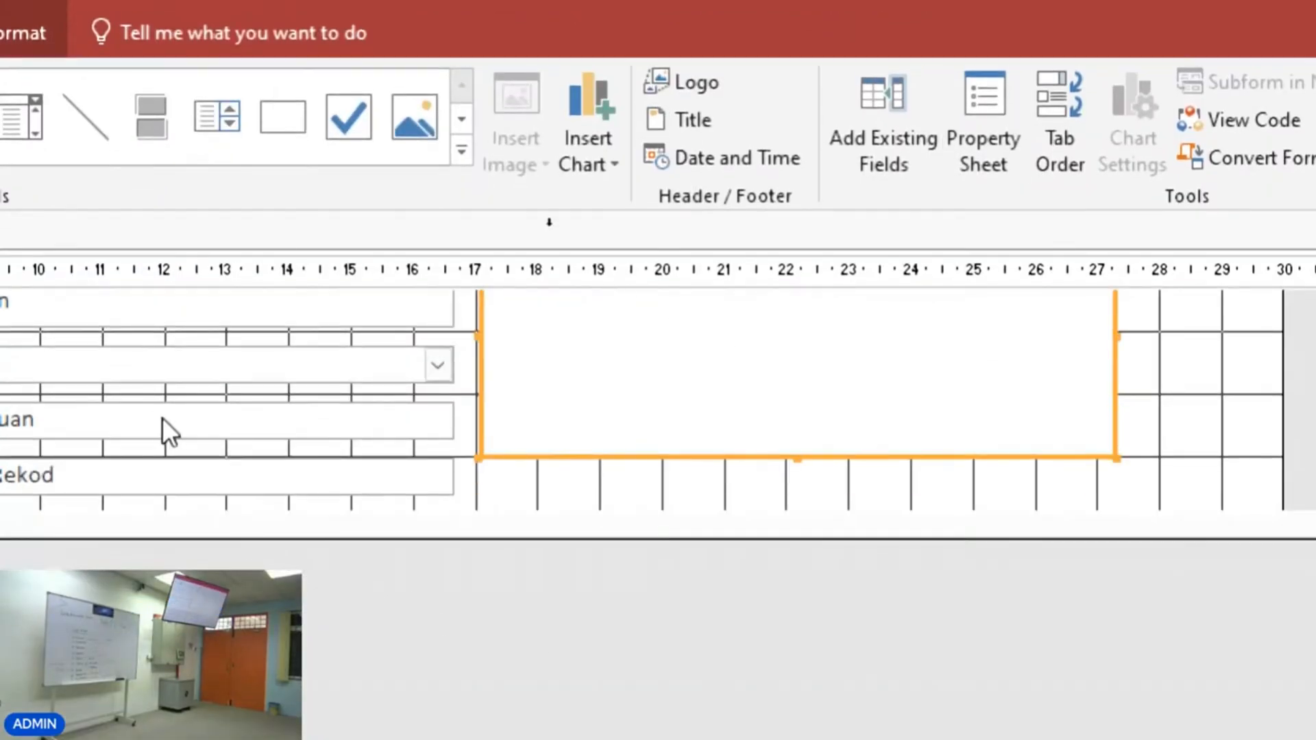